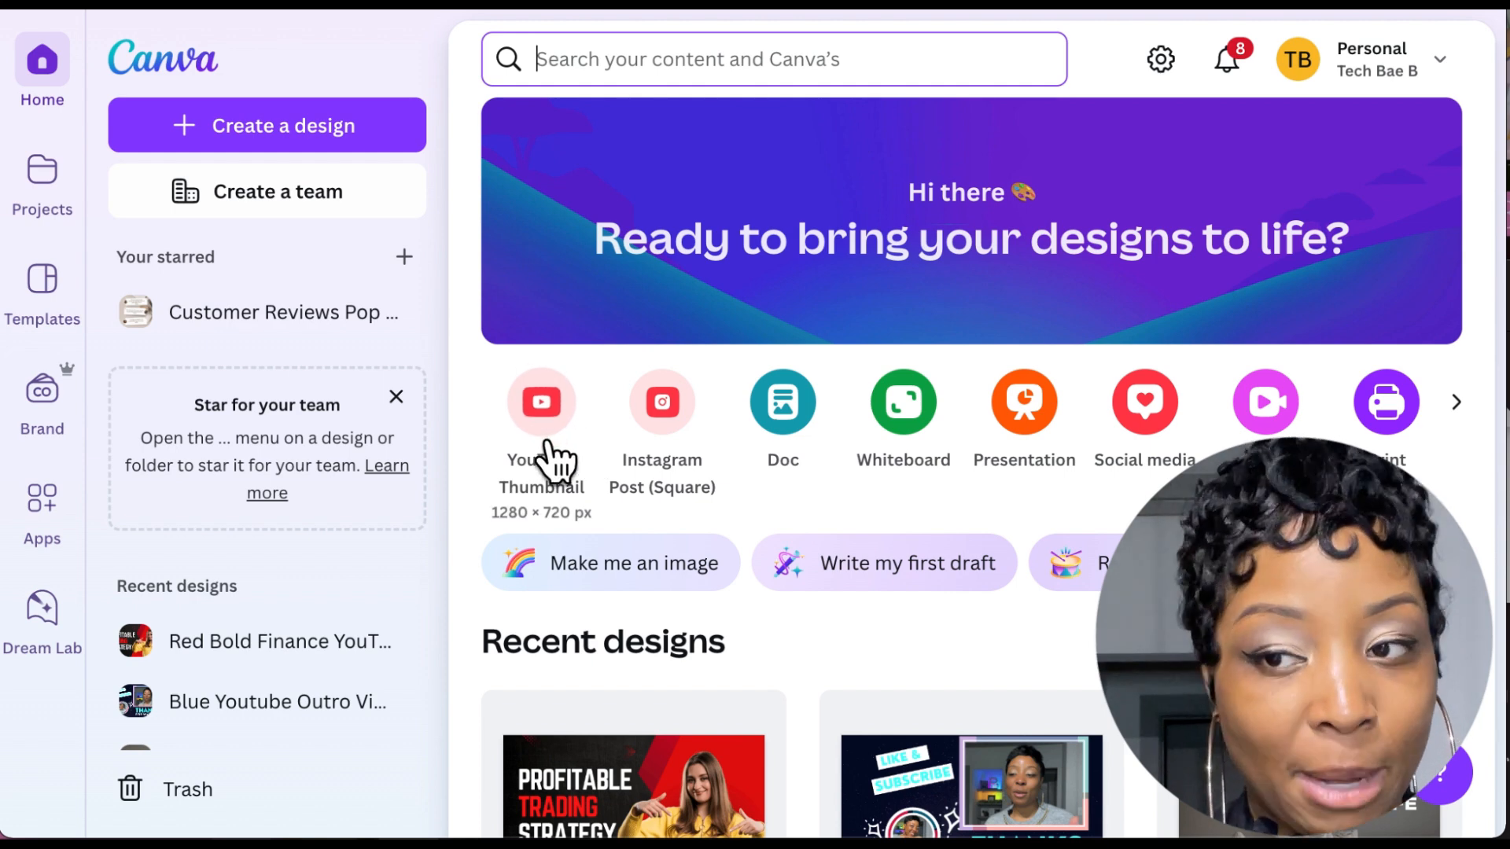
Search the content library for "youtube thumbnail"
click(651, 63)
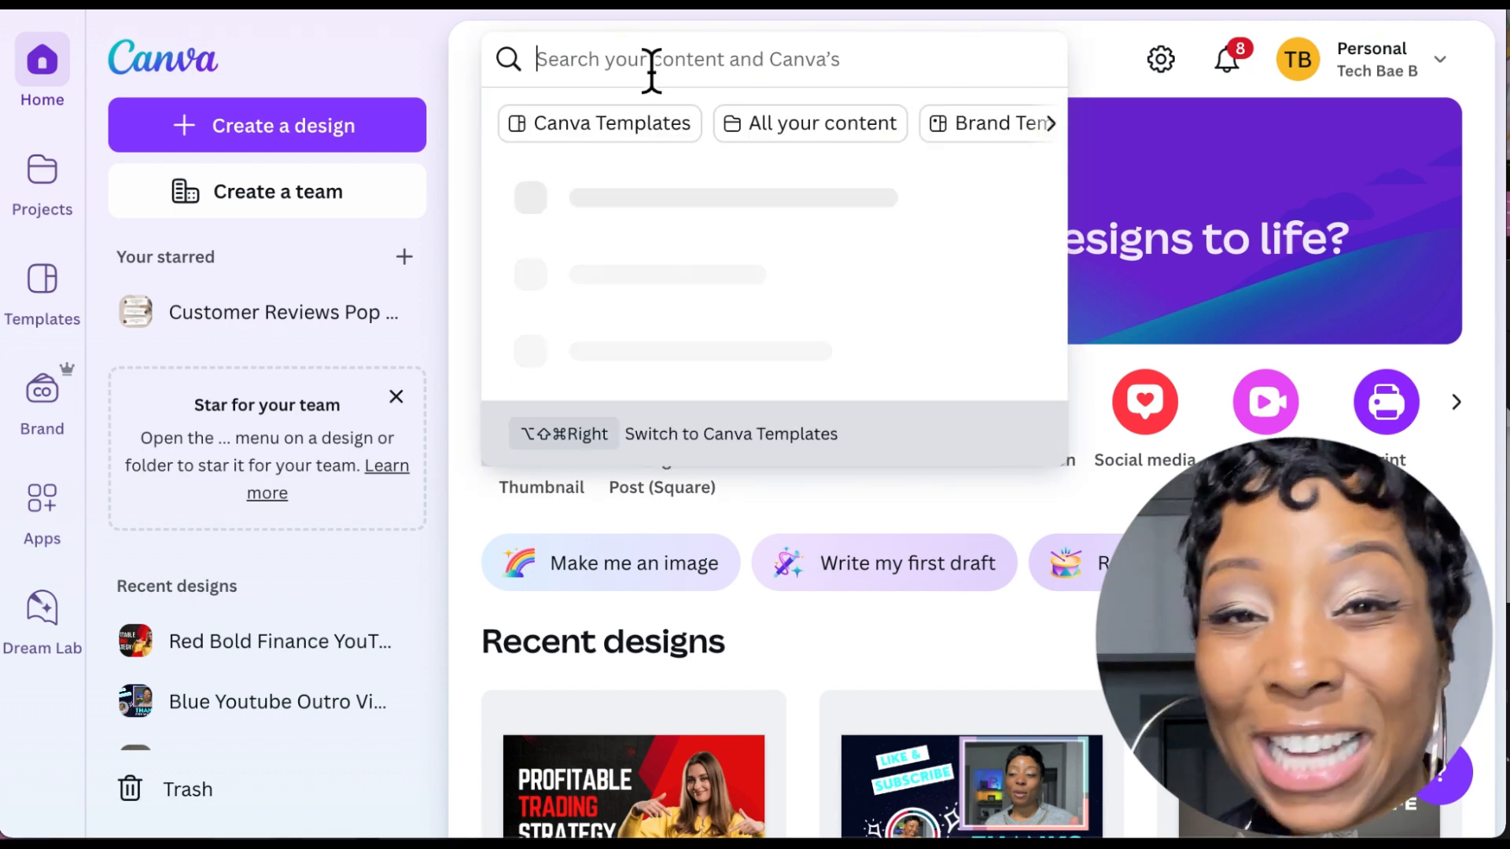
text(youtub)
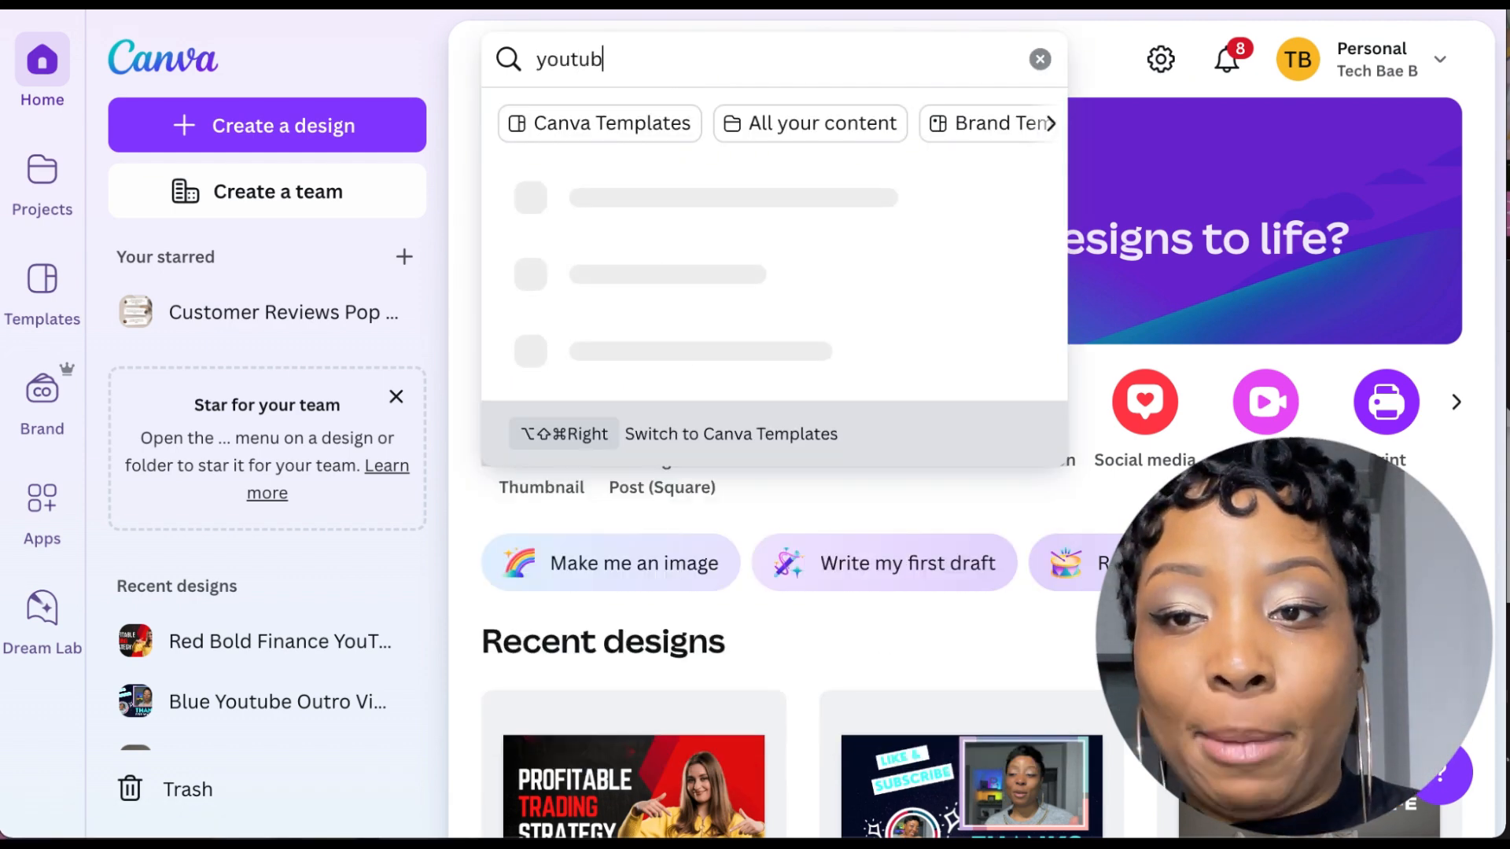
text(e thumbnail)
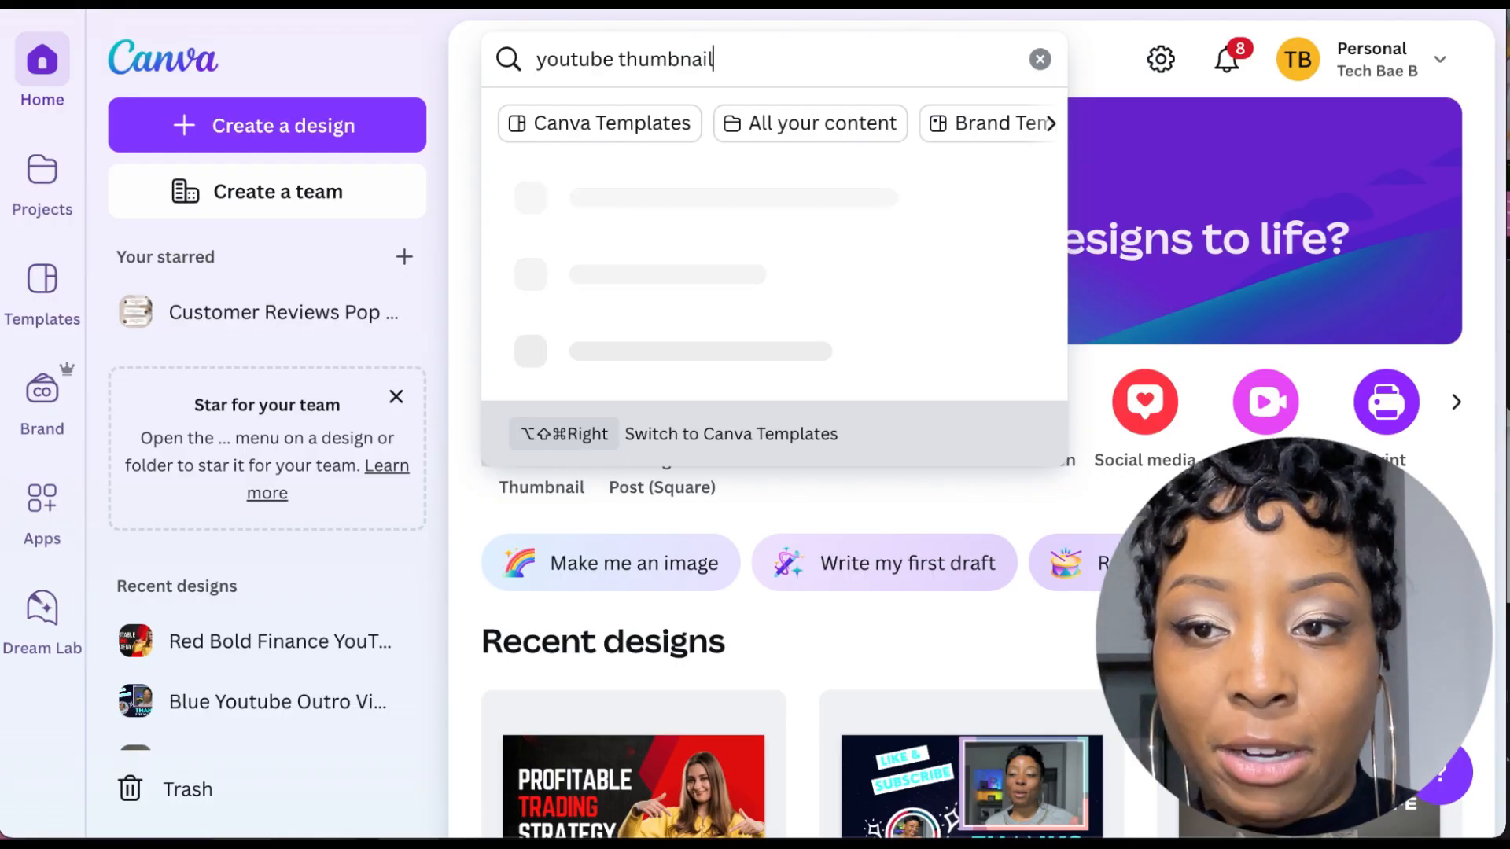
key(Return)
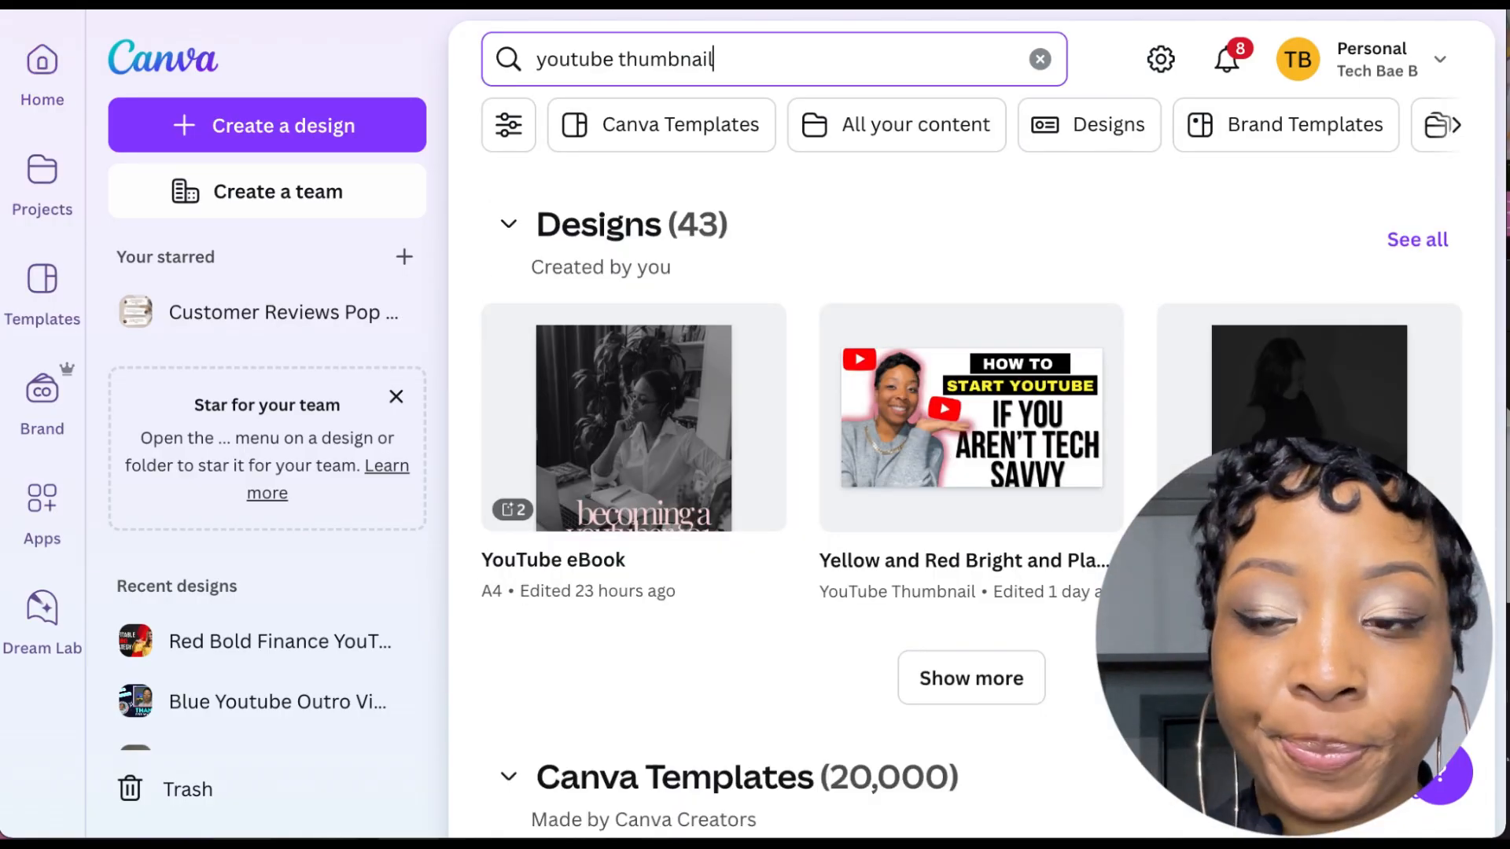
Browse the YouTube thumbnail templates in the search results to compare their styles
scroll(747, 523, down, 5)
scroll(743, 523, up, 2)
scroll(746, 523, down, 7)
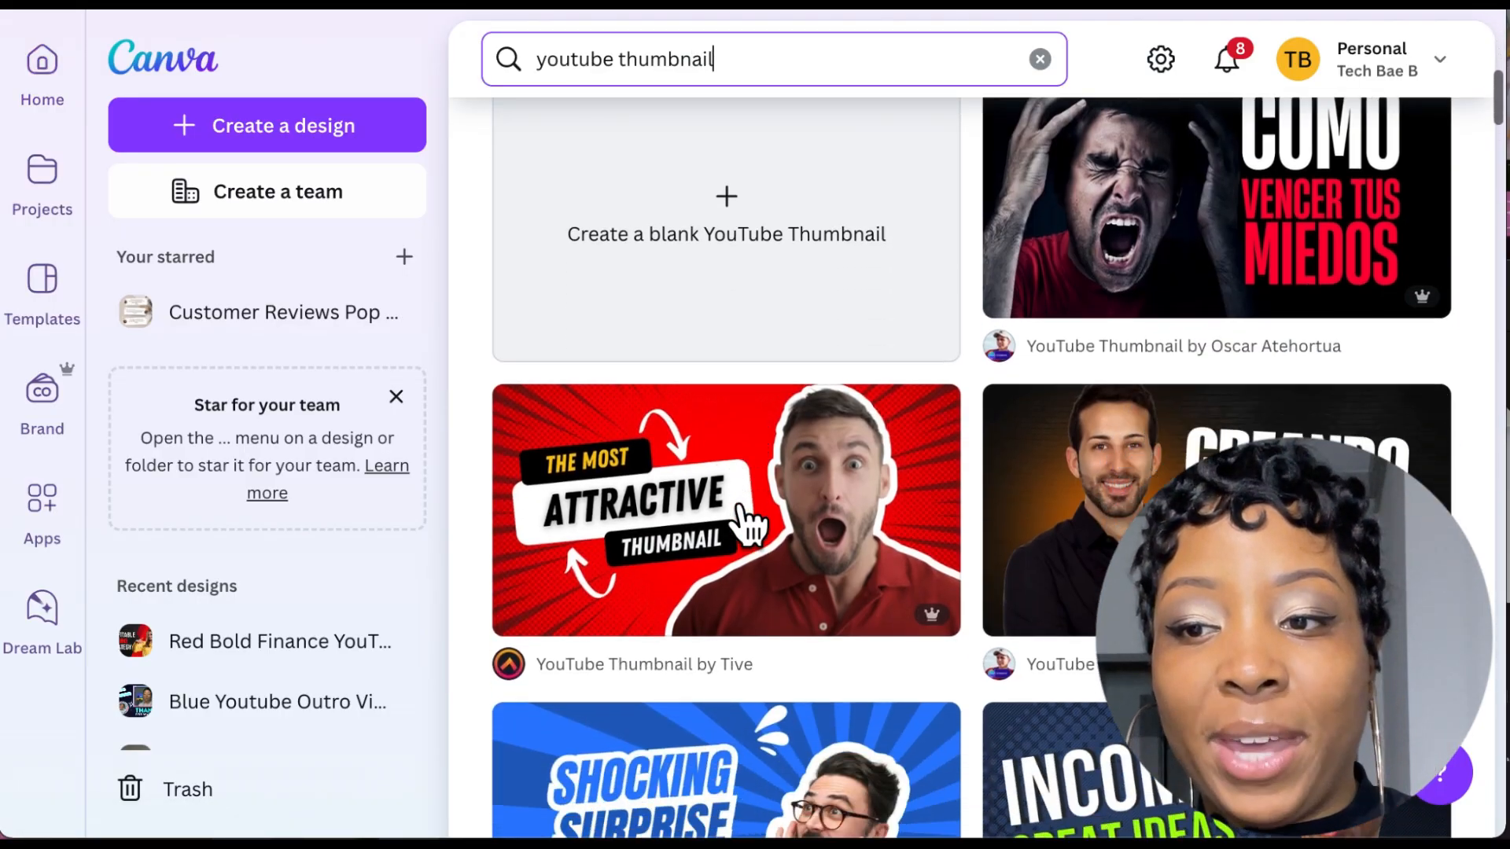
scroll(745, 523, down, 12)
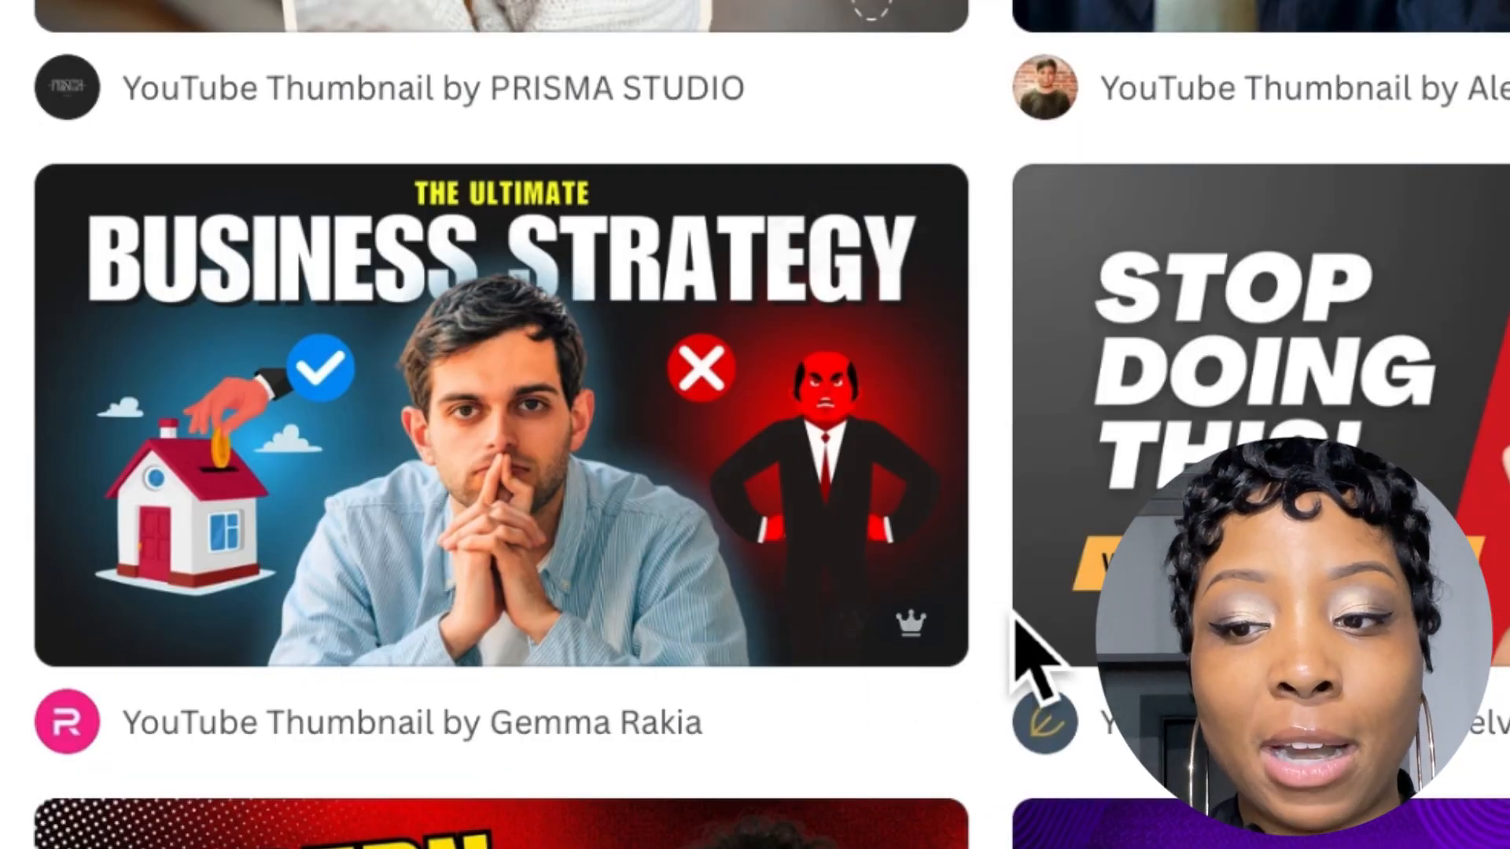
mouse_move(909, 640)
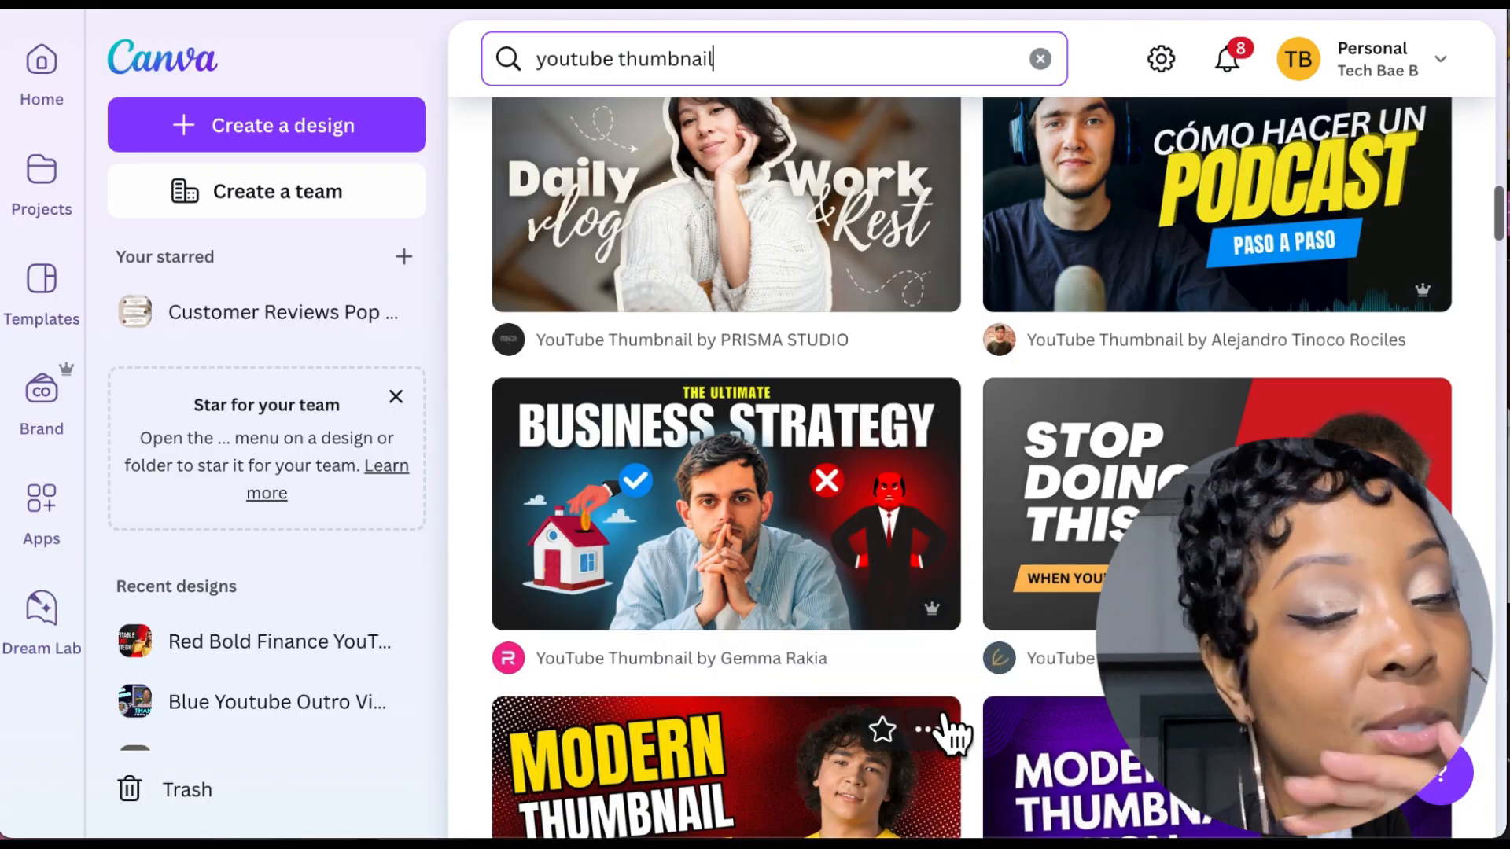
scroll(935, 731, down, 15)
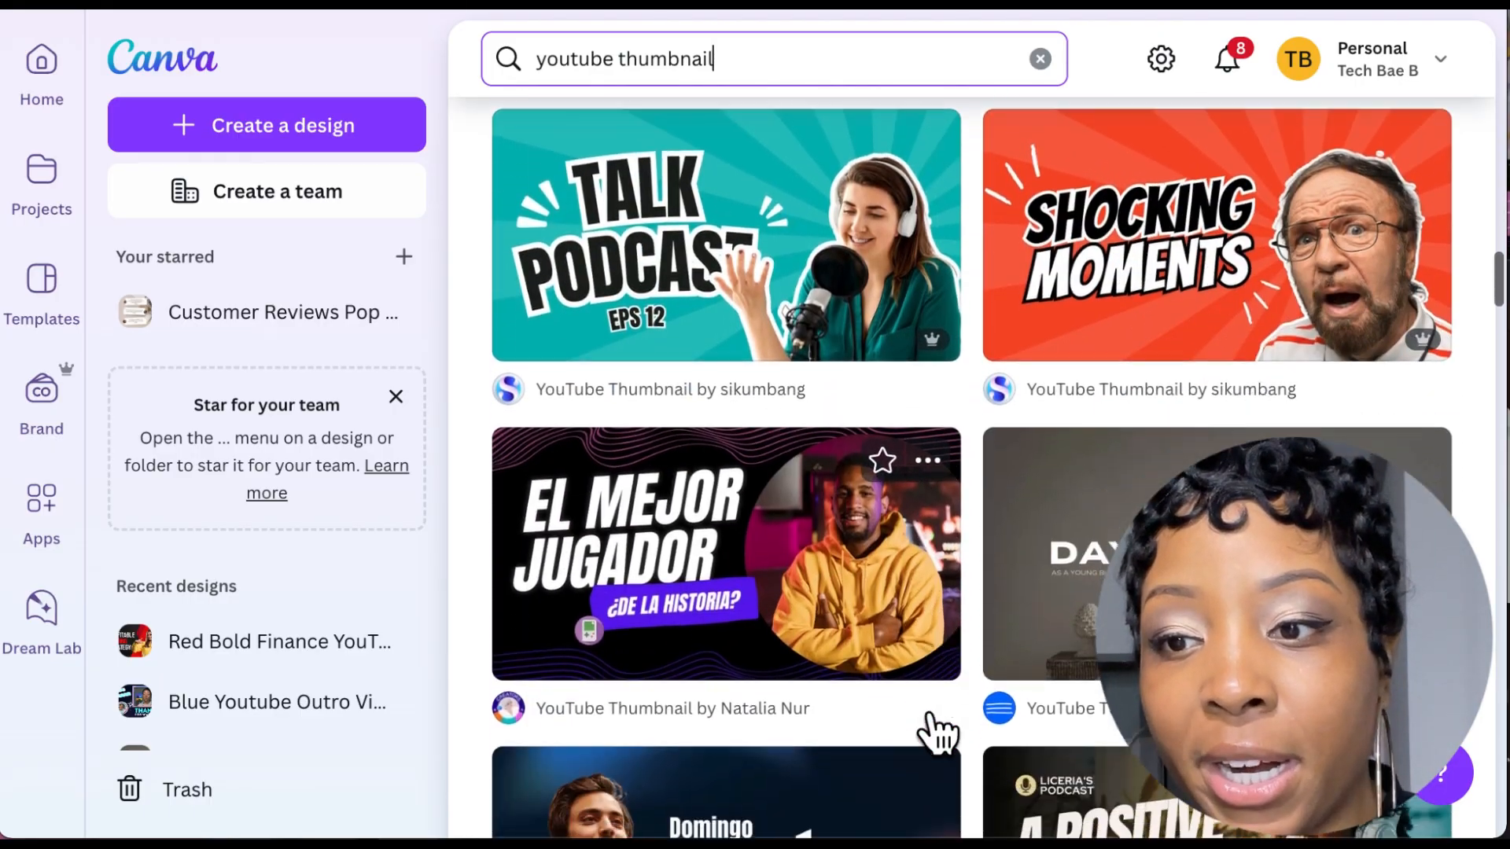
scroll(924, 711, down, 14)
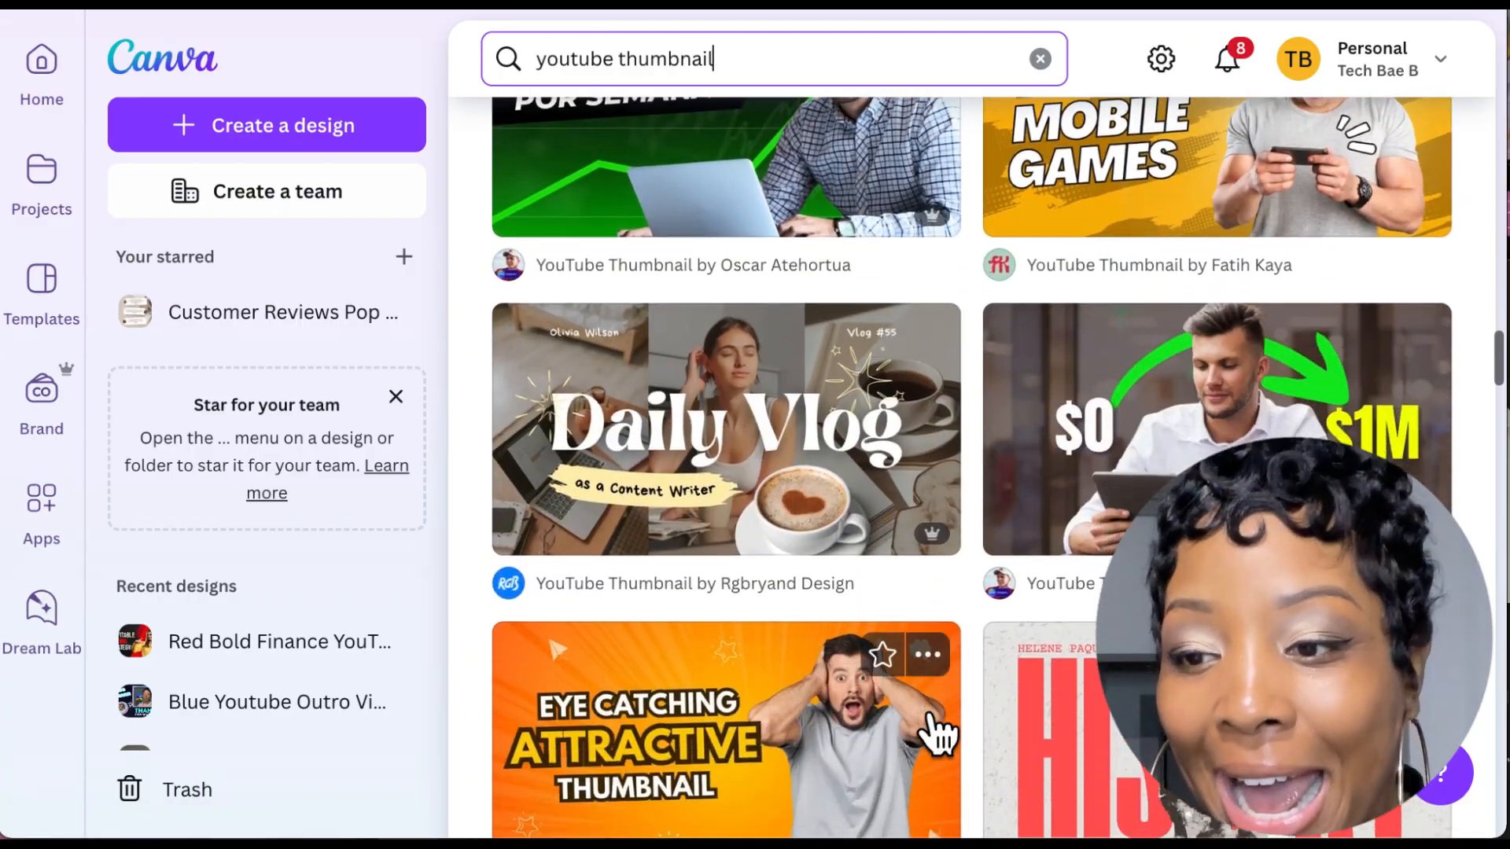
scroll(936, 735, down, 11)
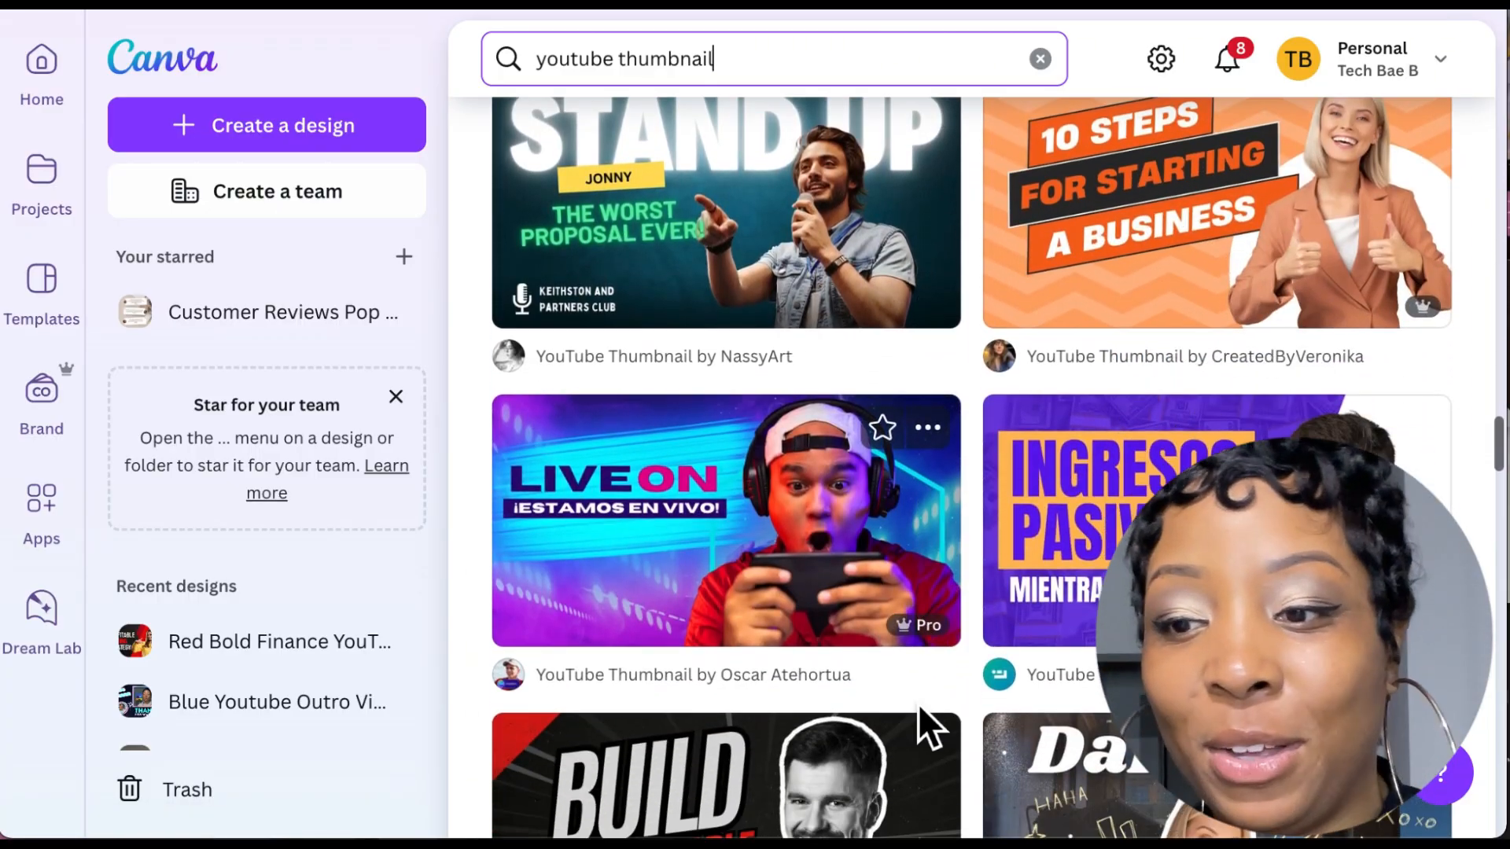
scroll(937, 735, down, 8)
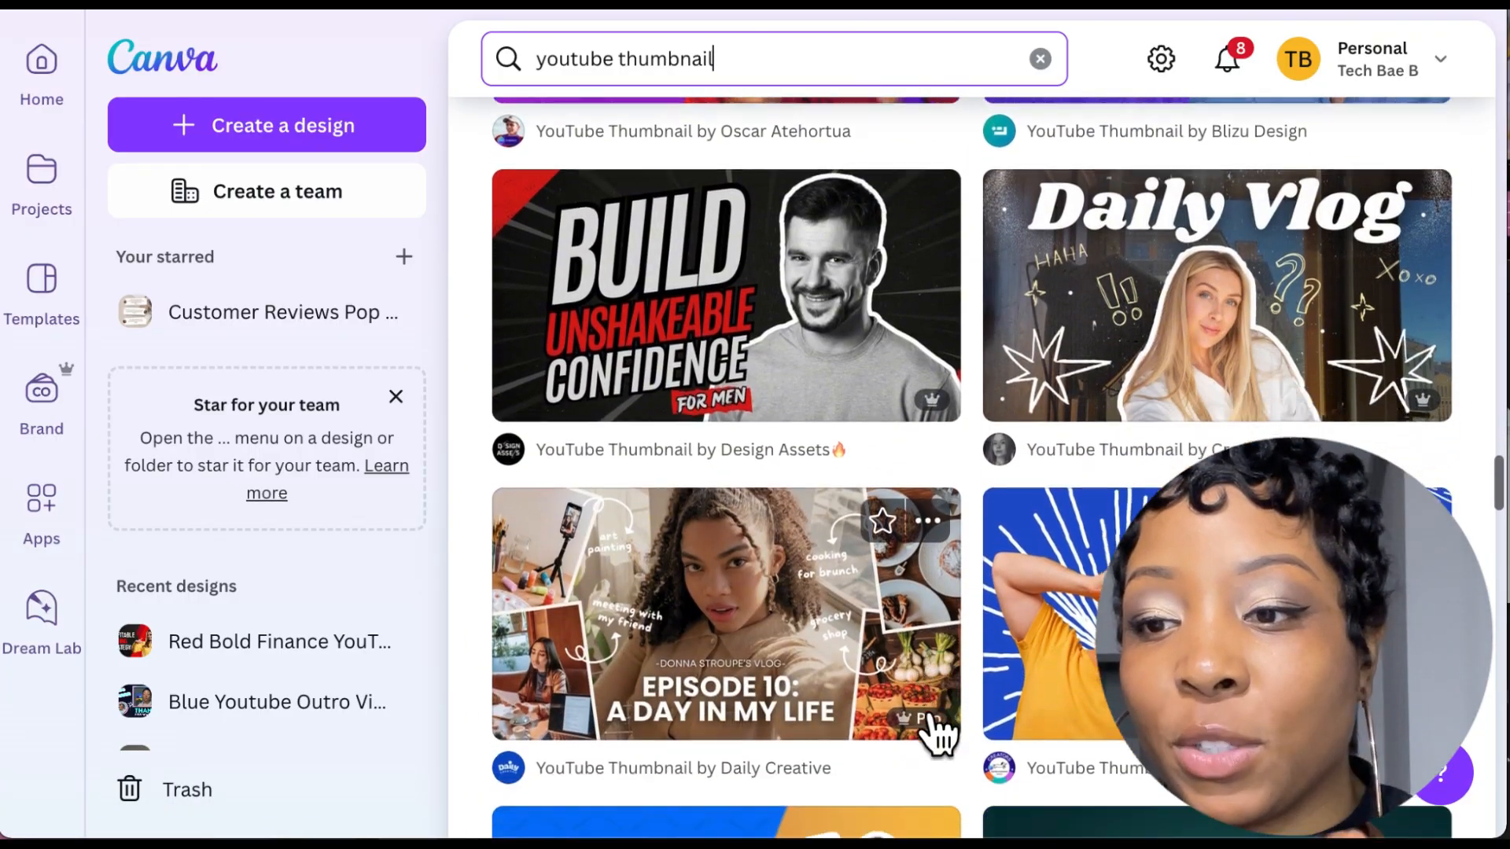
scroll(937, 736, down, 7)
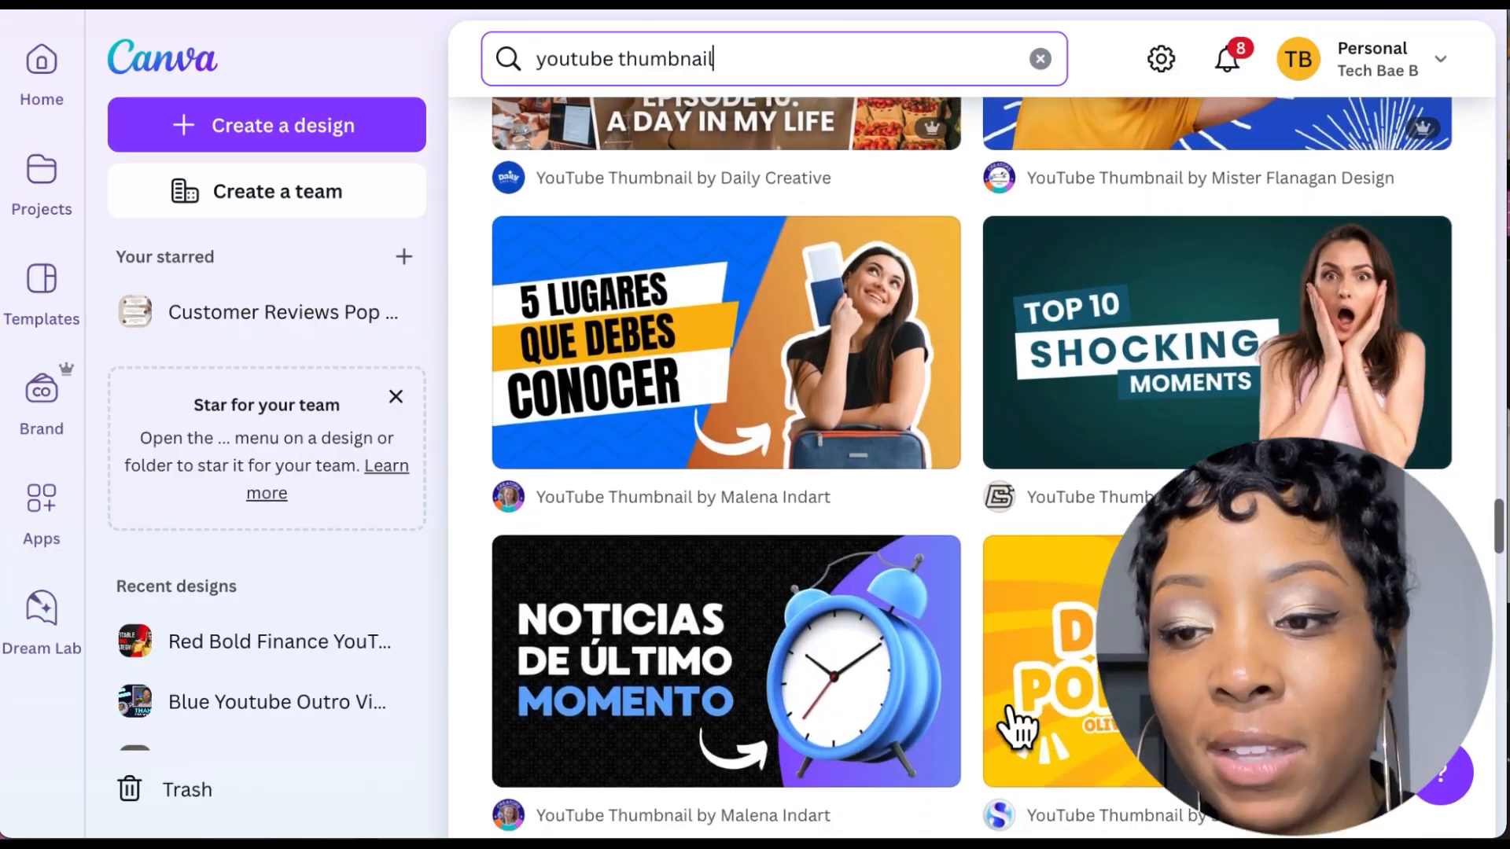
scroll(1018, 728, down, 6)
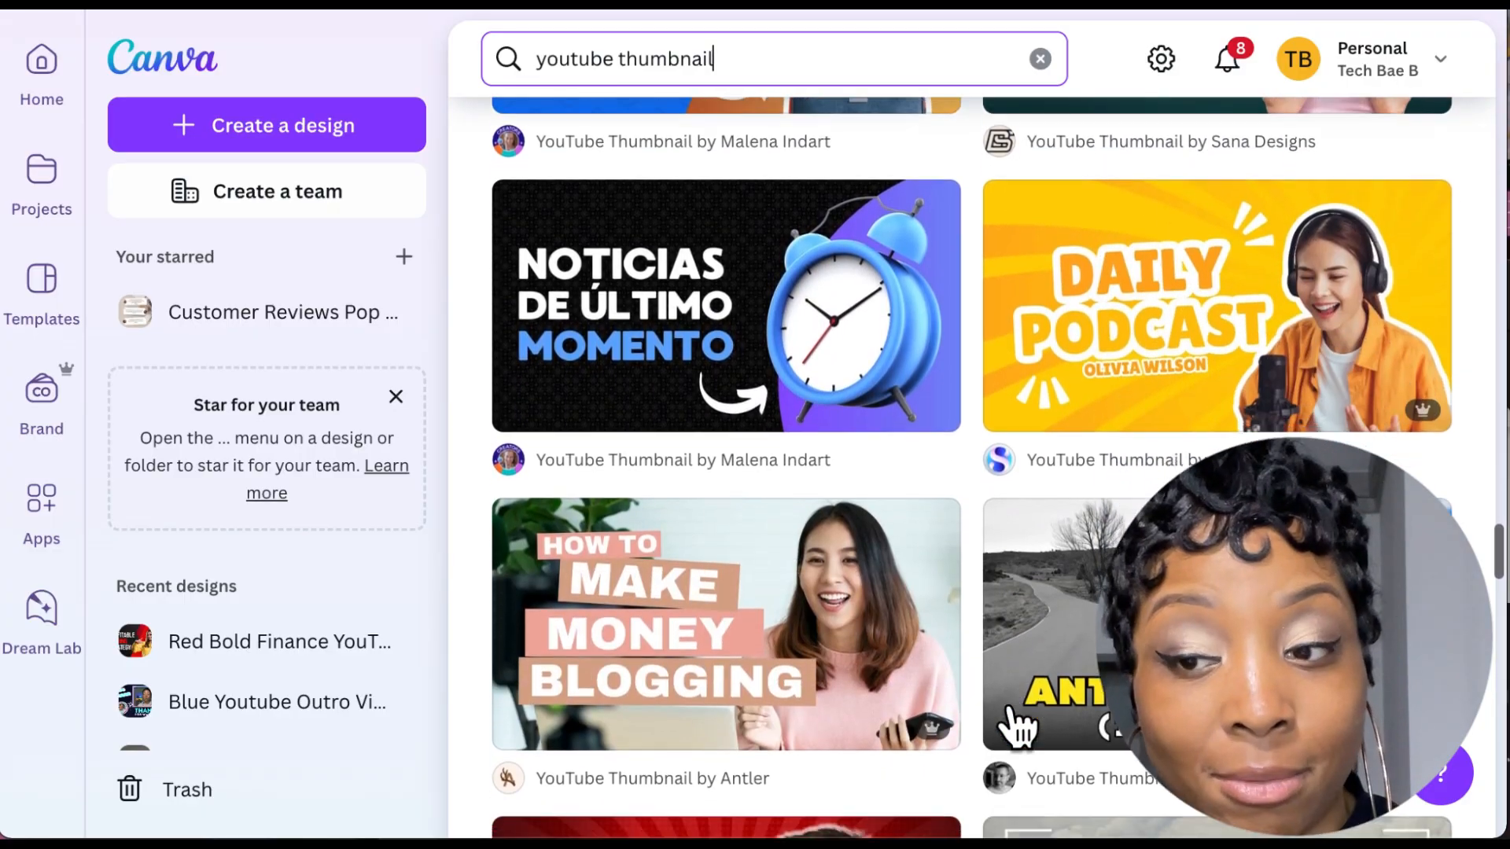
scroll(1018, 727, down, 9)
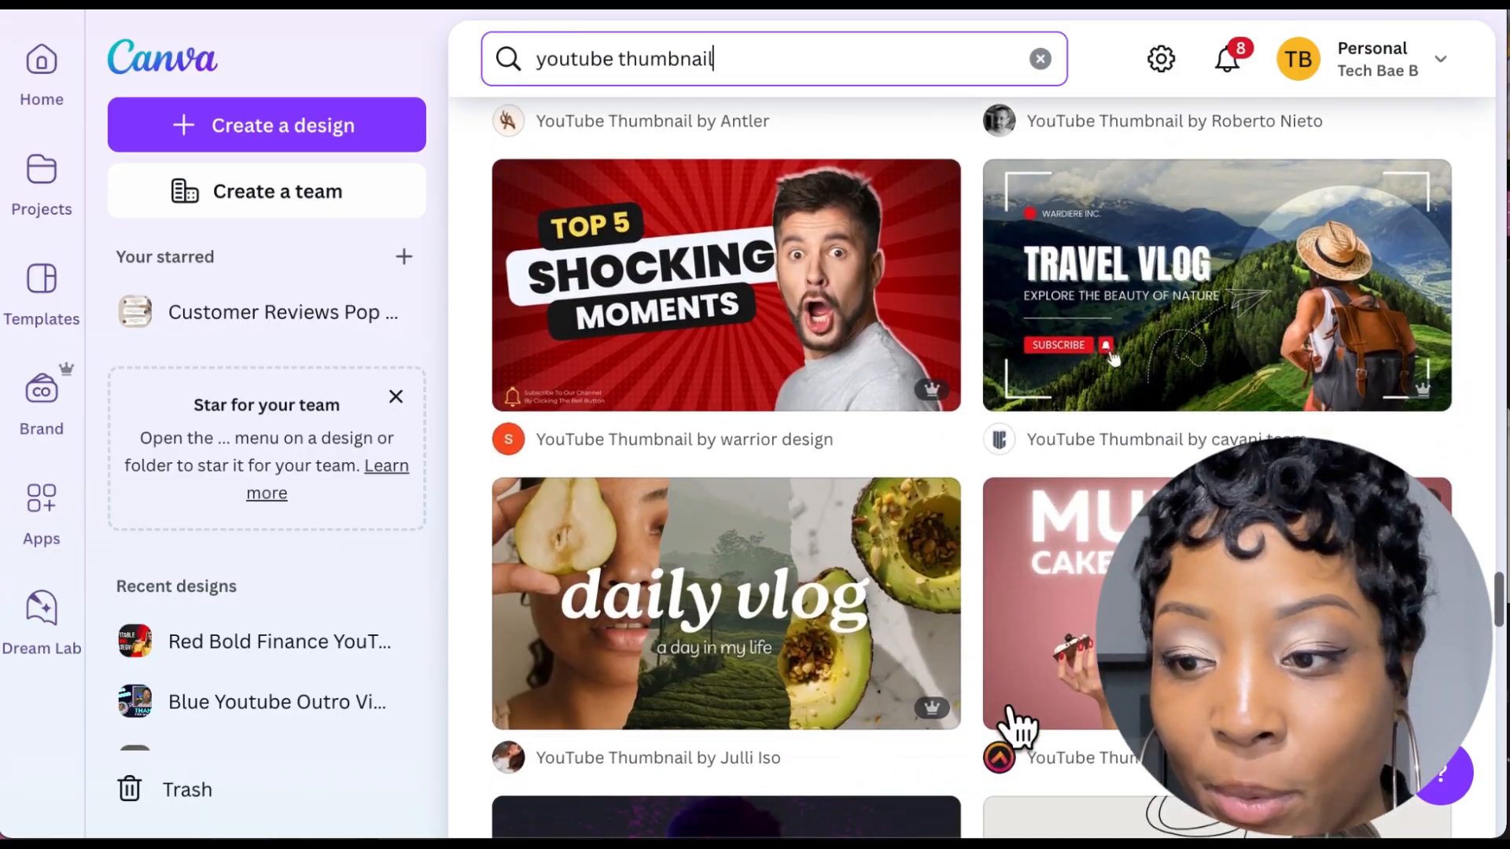
scroll(1019, 727, down, 4)
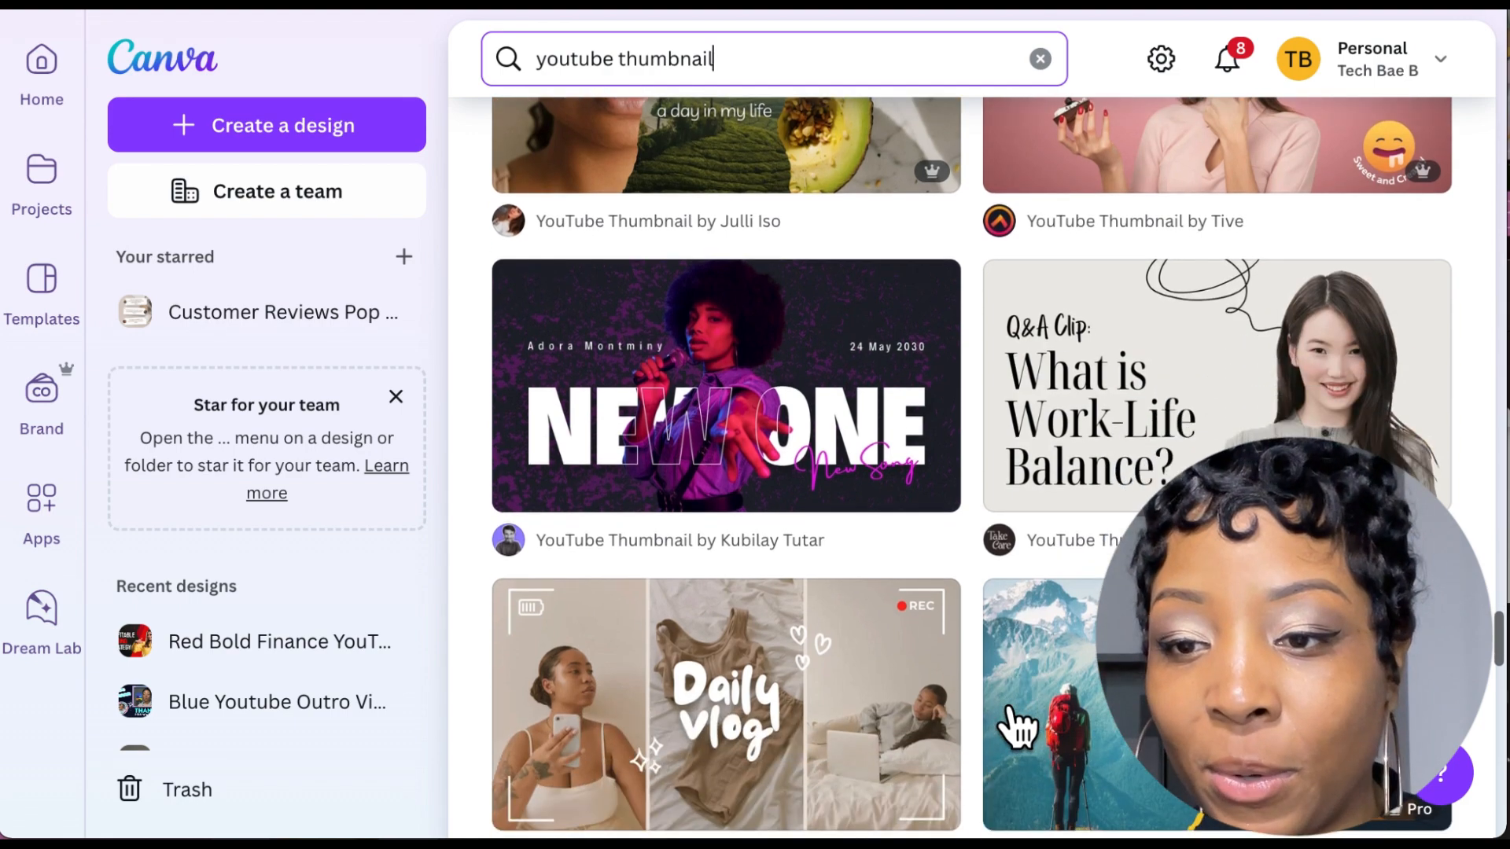
scroll(1018, 727, down, 12)
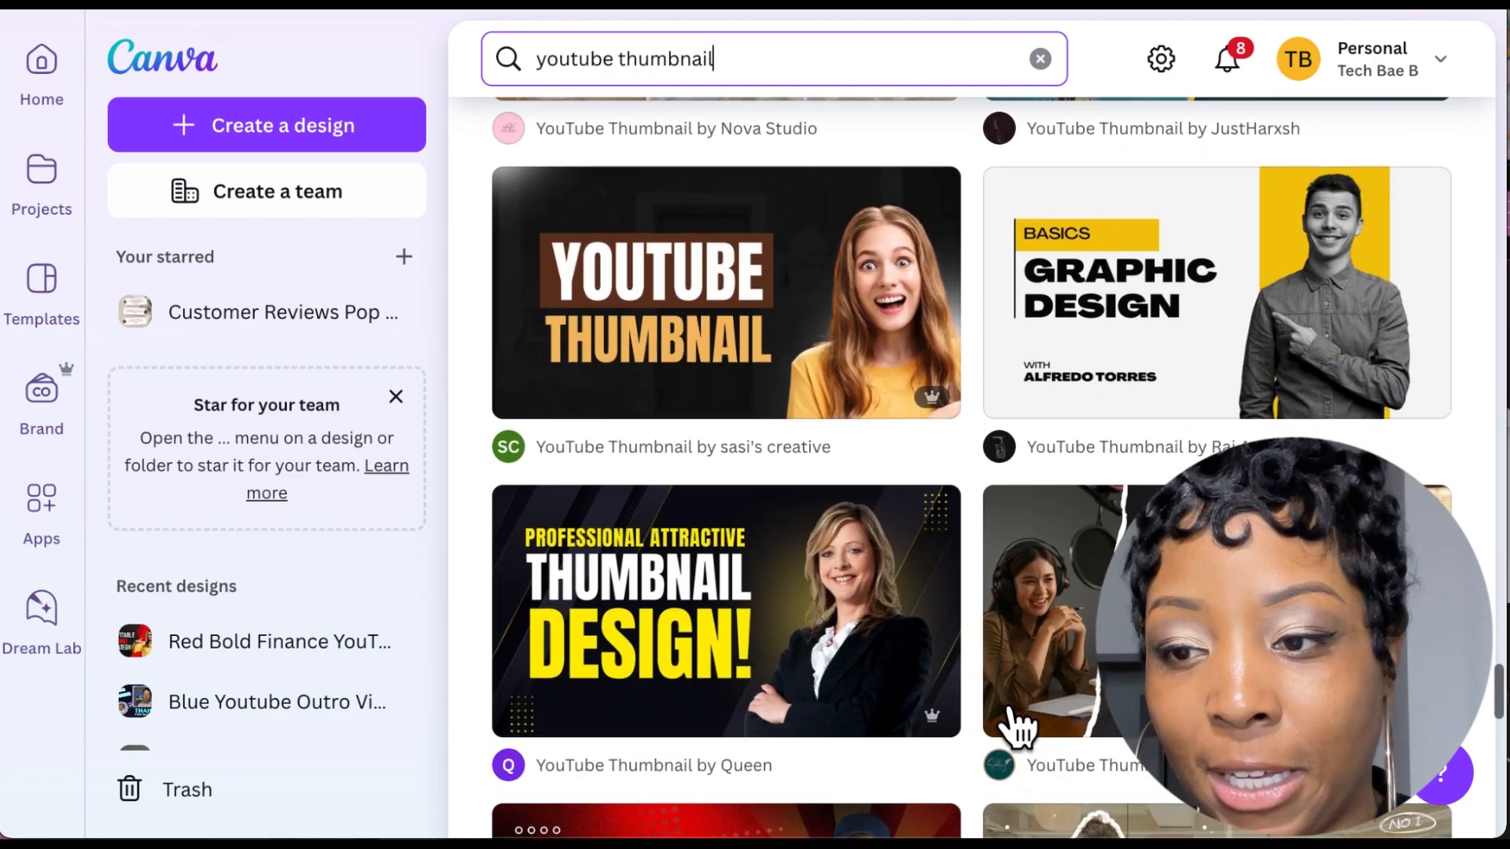
scroll(1018, 728, down, 6)
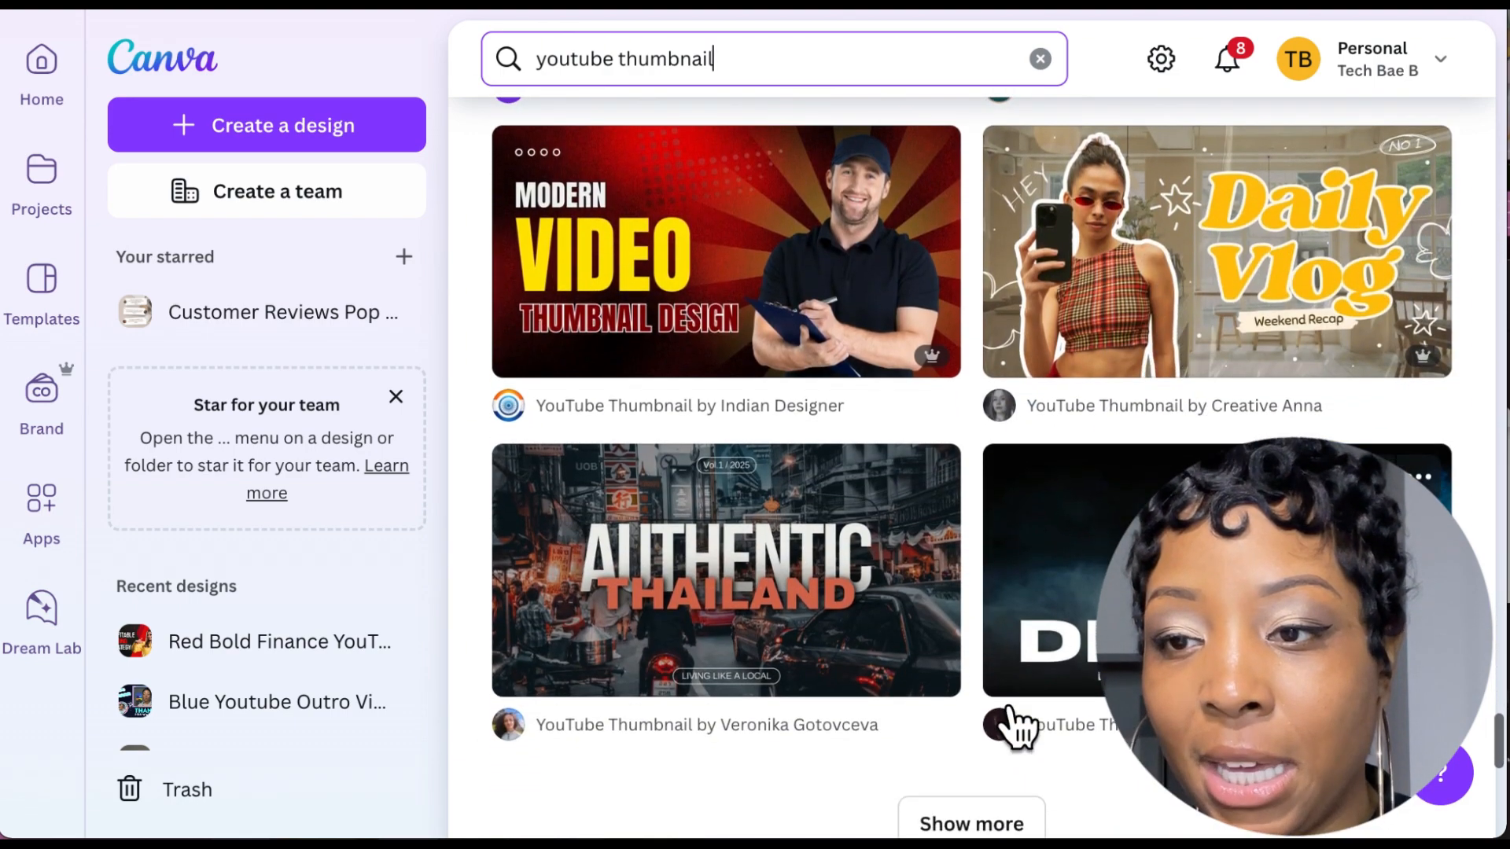
scroll(1014, 724, down, 3)
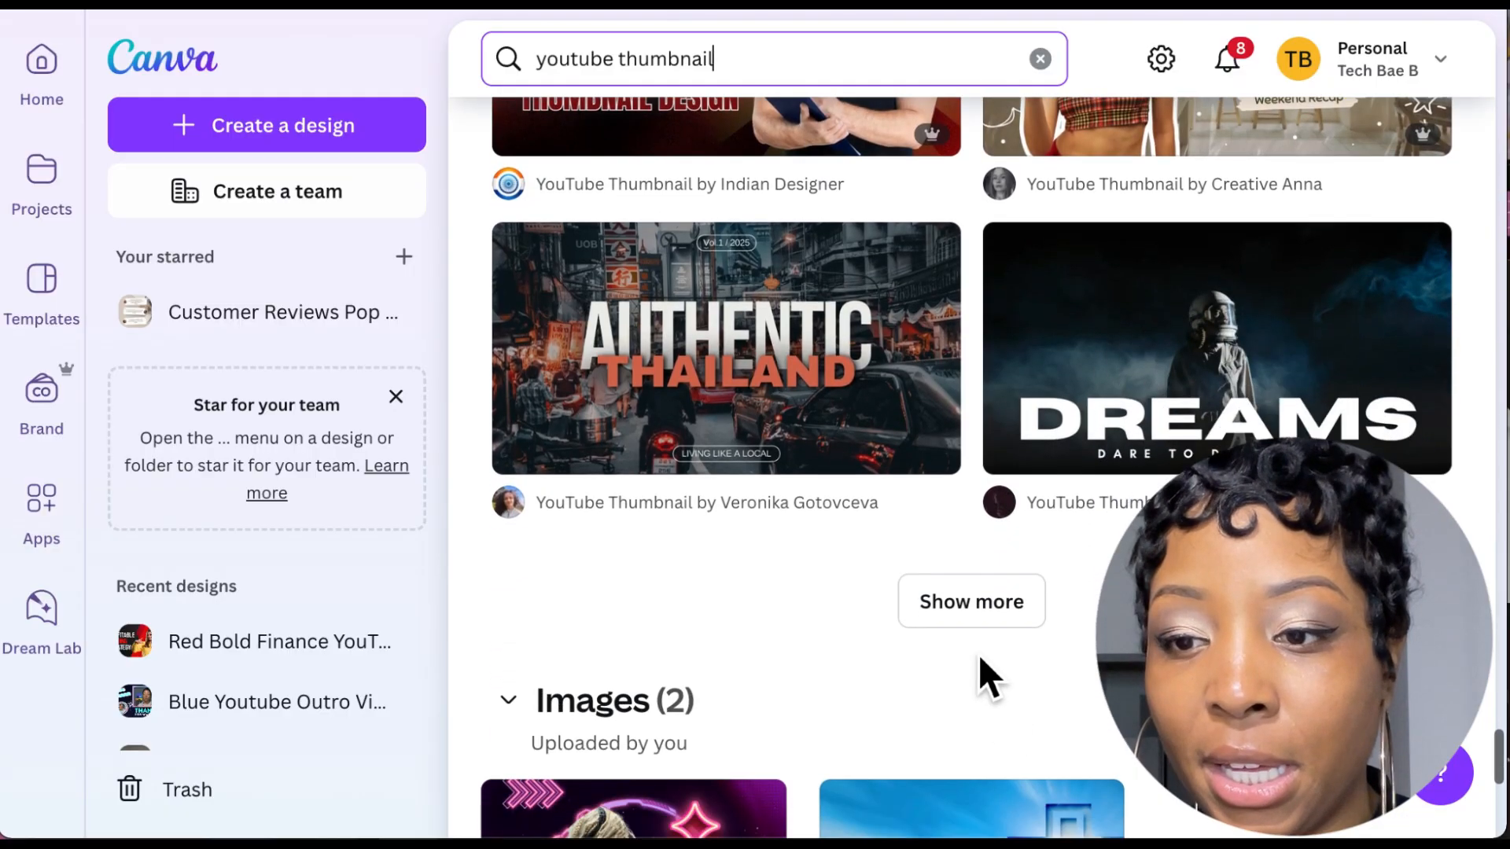
Load more template results and start customizing the Purple Creative Livestream YouTube Thumbnail template with the "1M views" text
click(997, 619)
scroll(985, 625, down, 5)
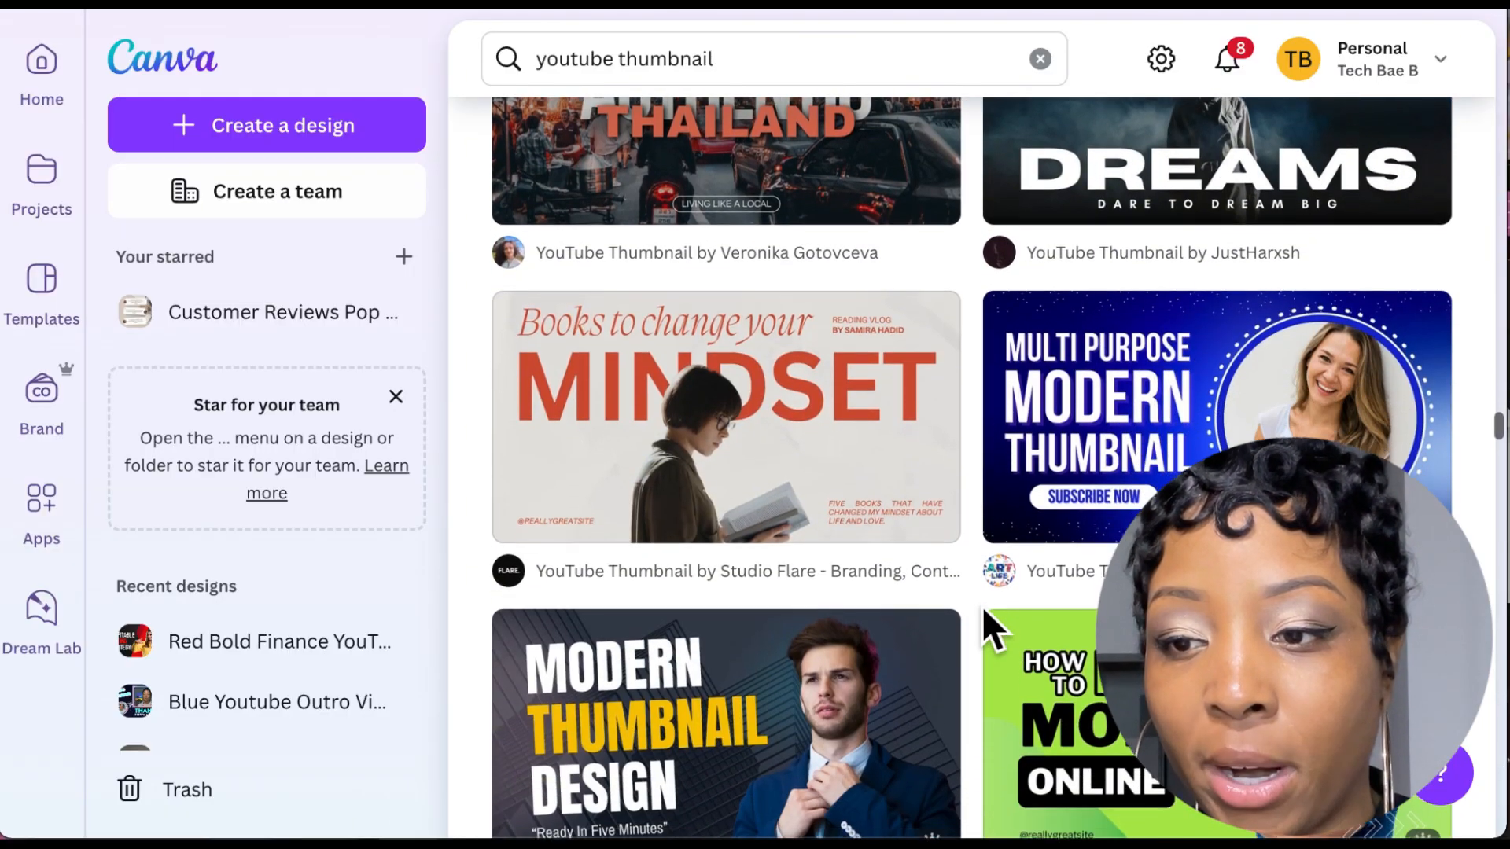
scroll(984, 612, down, 10)
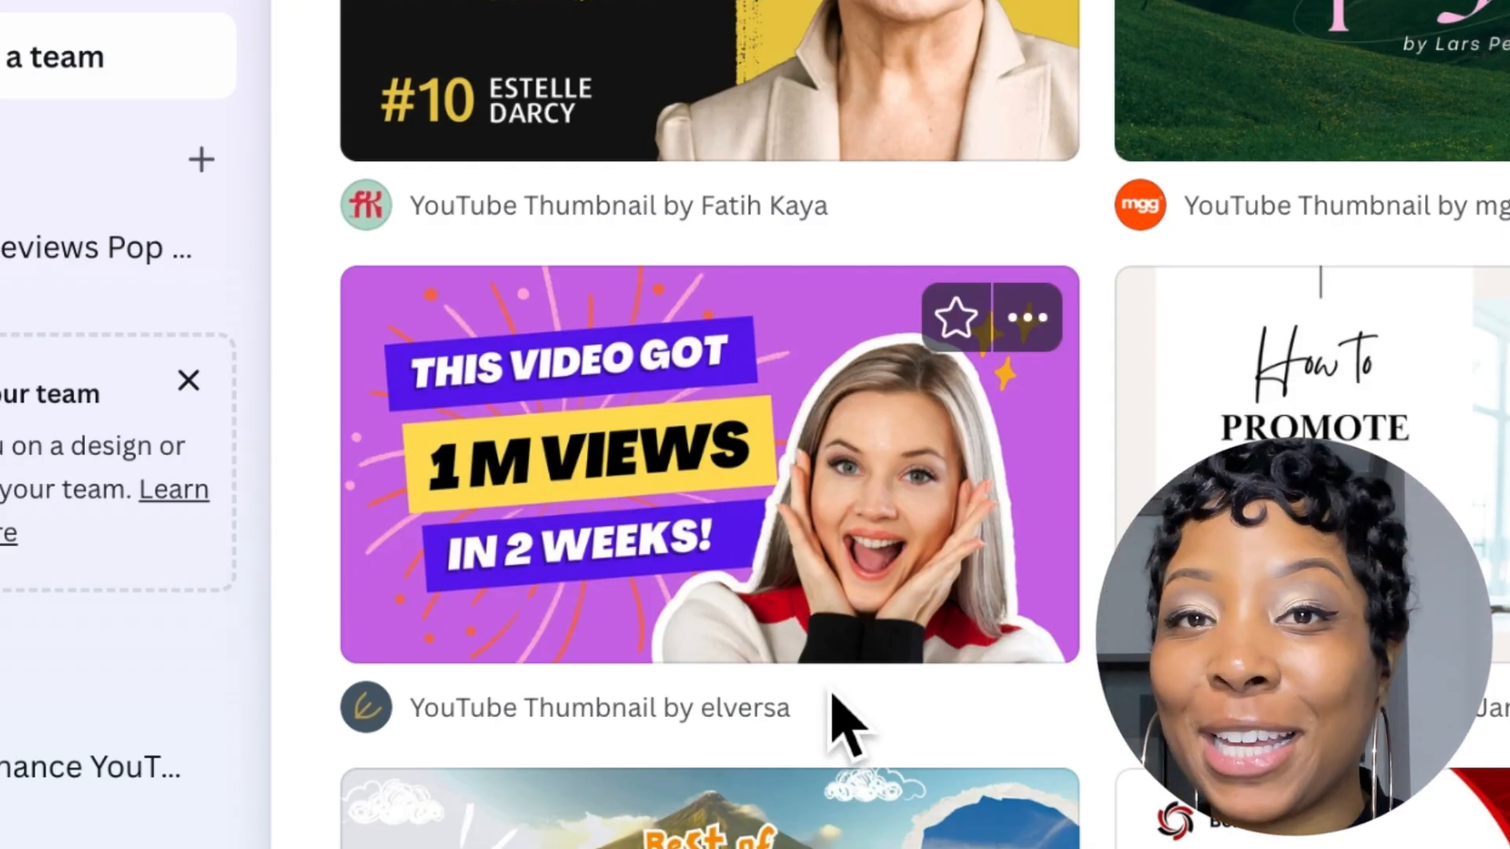
click(844, 546)
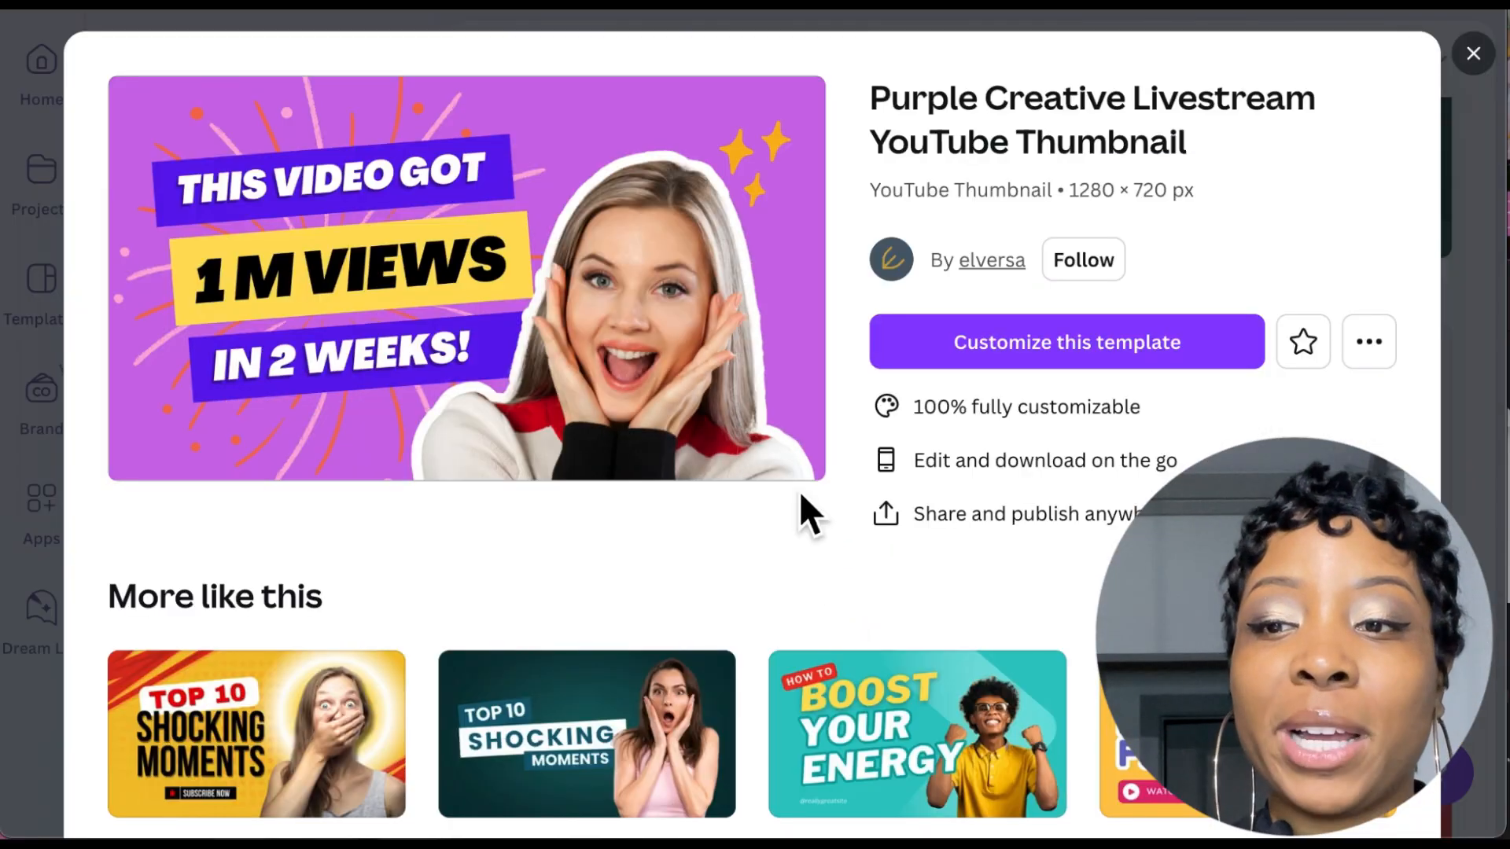
click(996, 356)
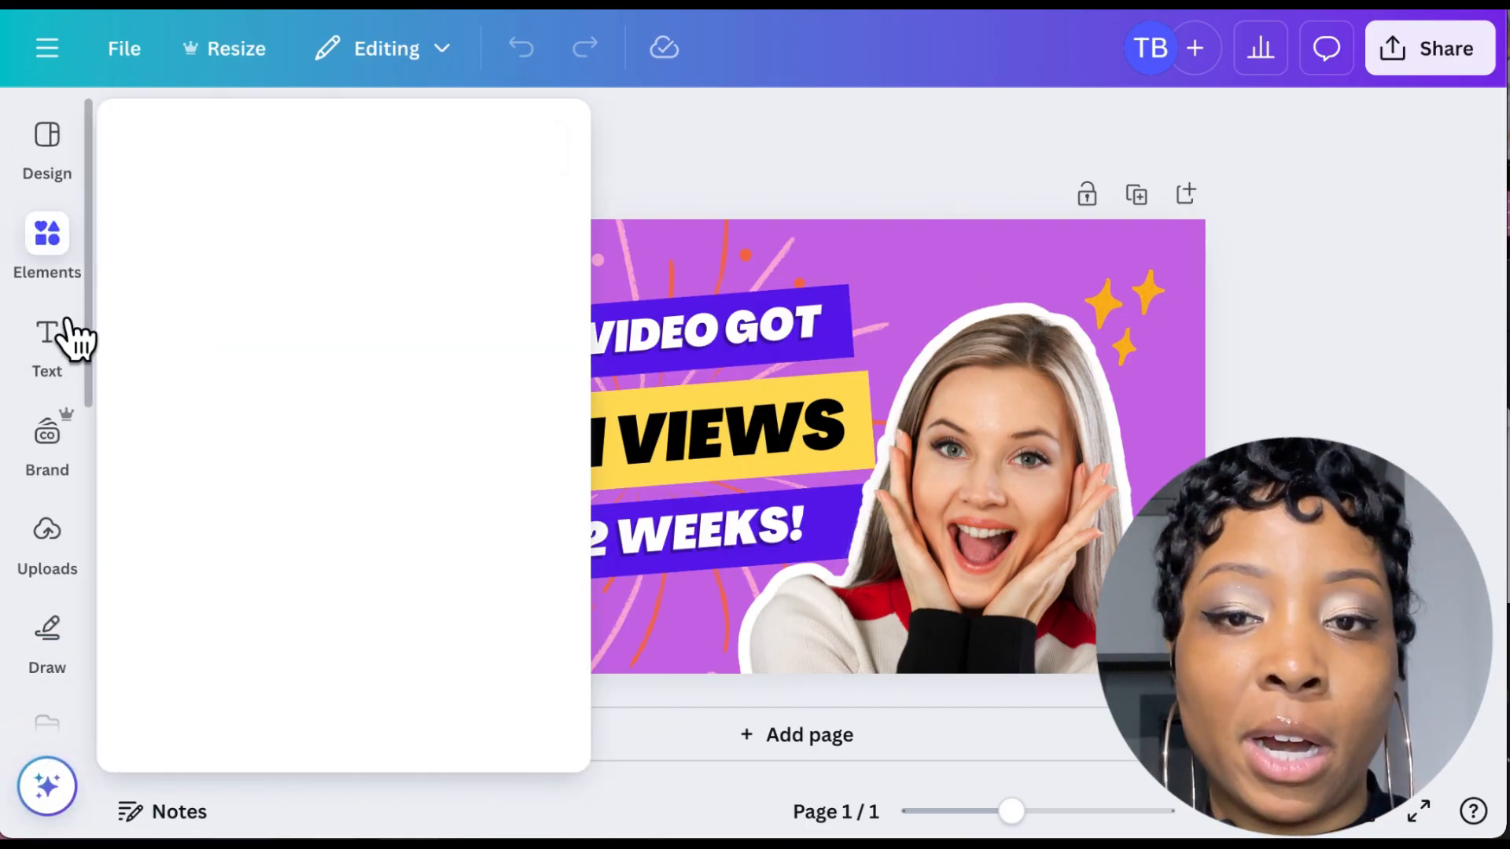
Look through the alternative thumbnail templates in the editor and check what the Pro badge on the podcast template means
mouse_move(59, 118)
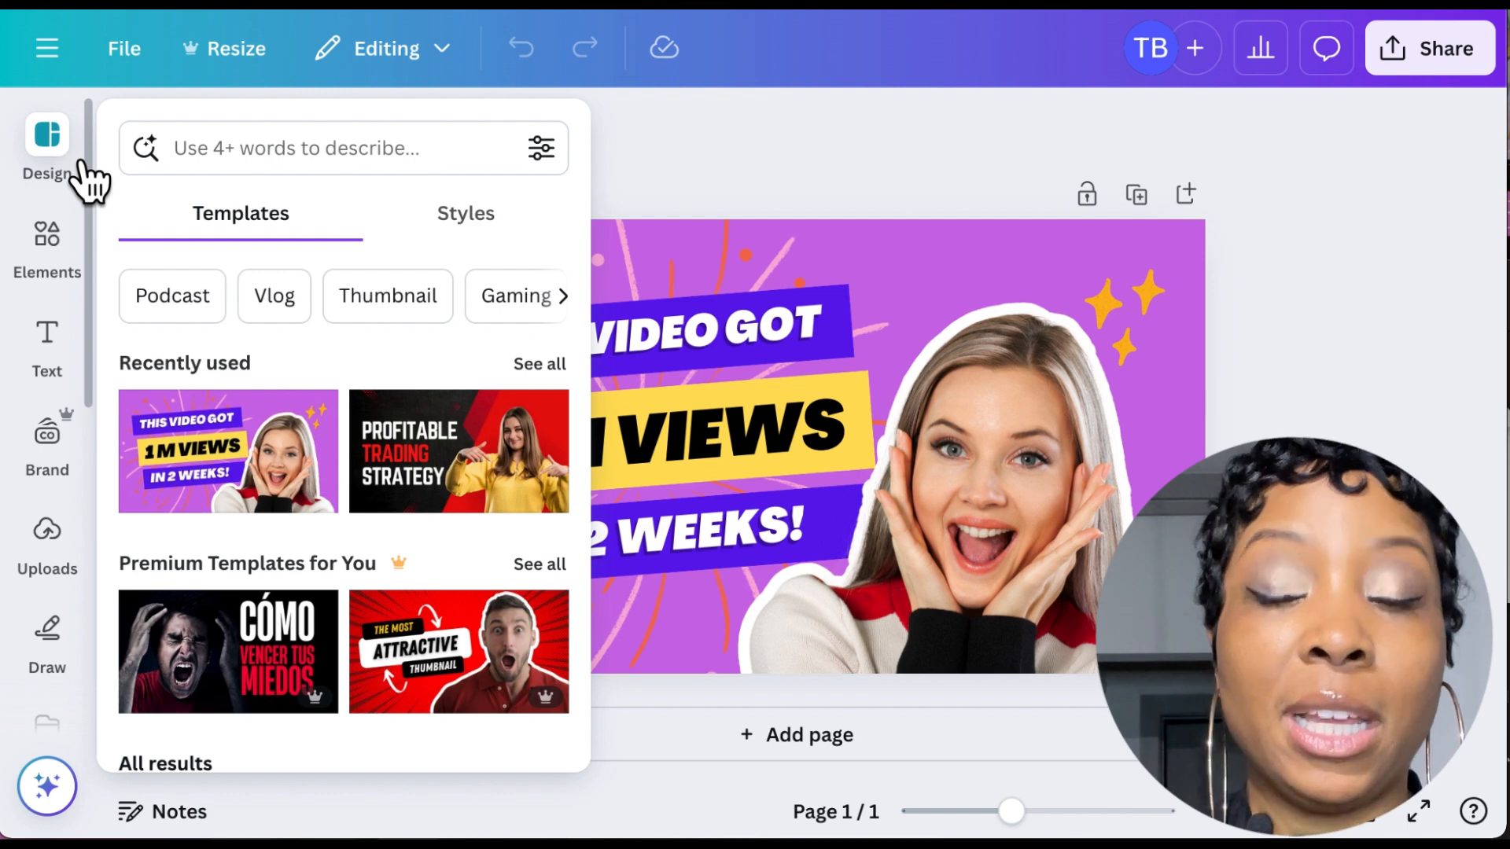
click(90, 174)
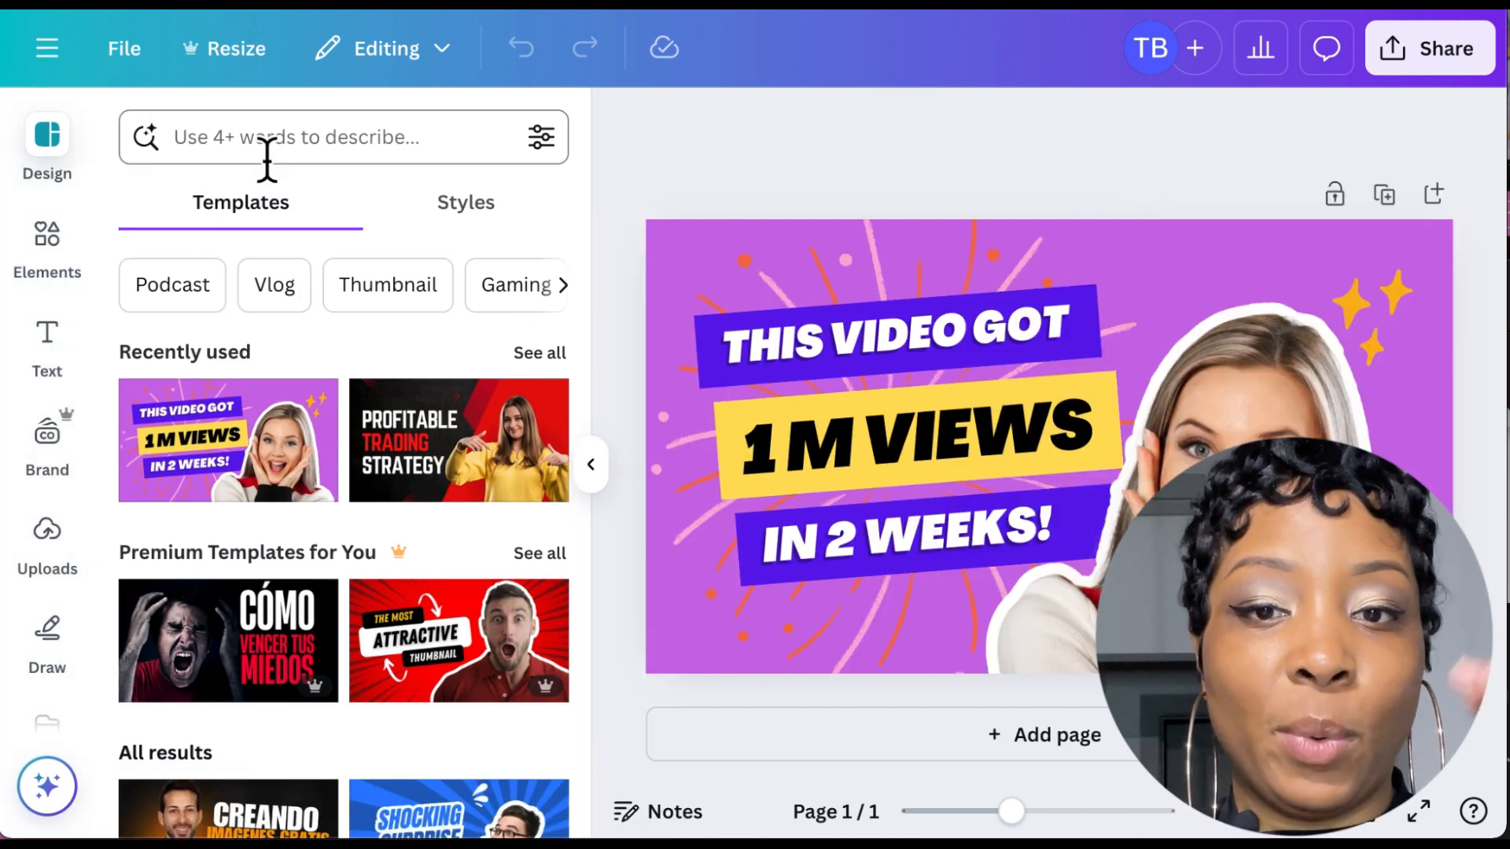
scroll(334, 416, down, 8)
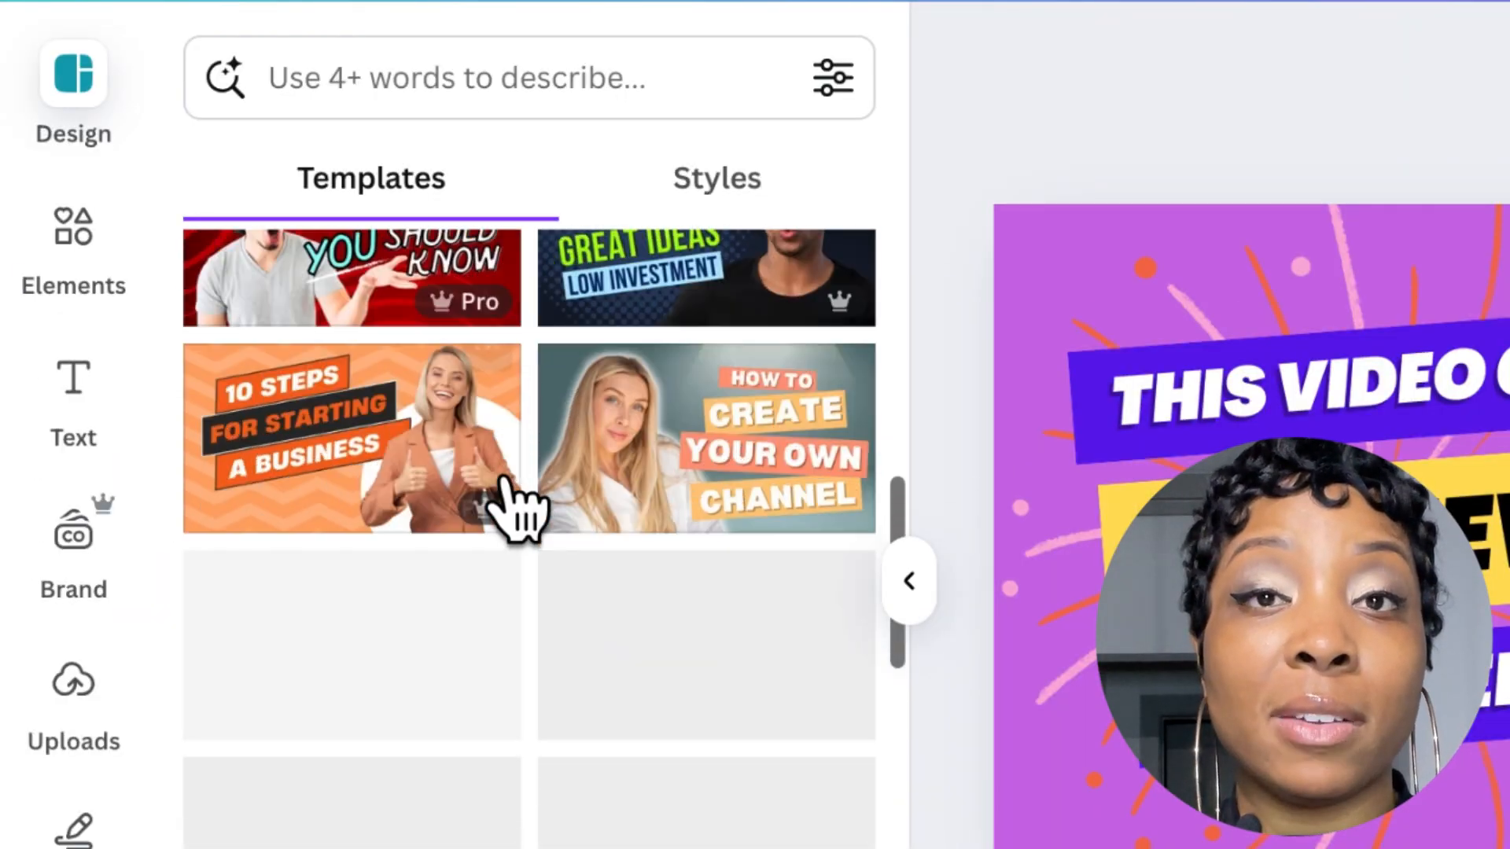
scroll(491, 476, down, 10)
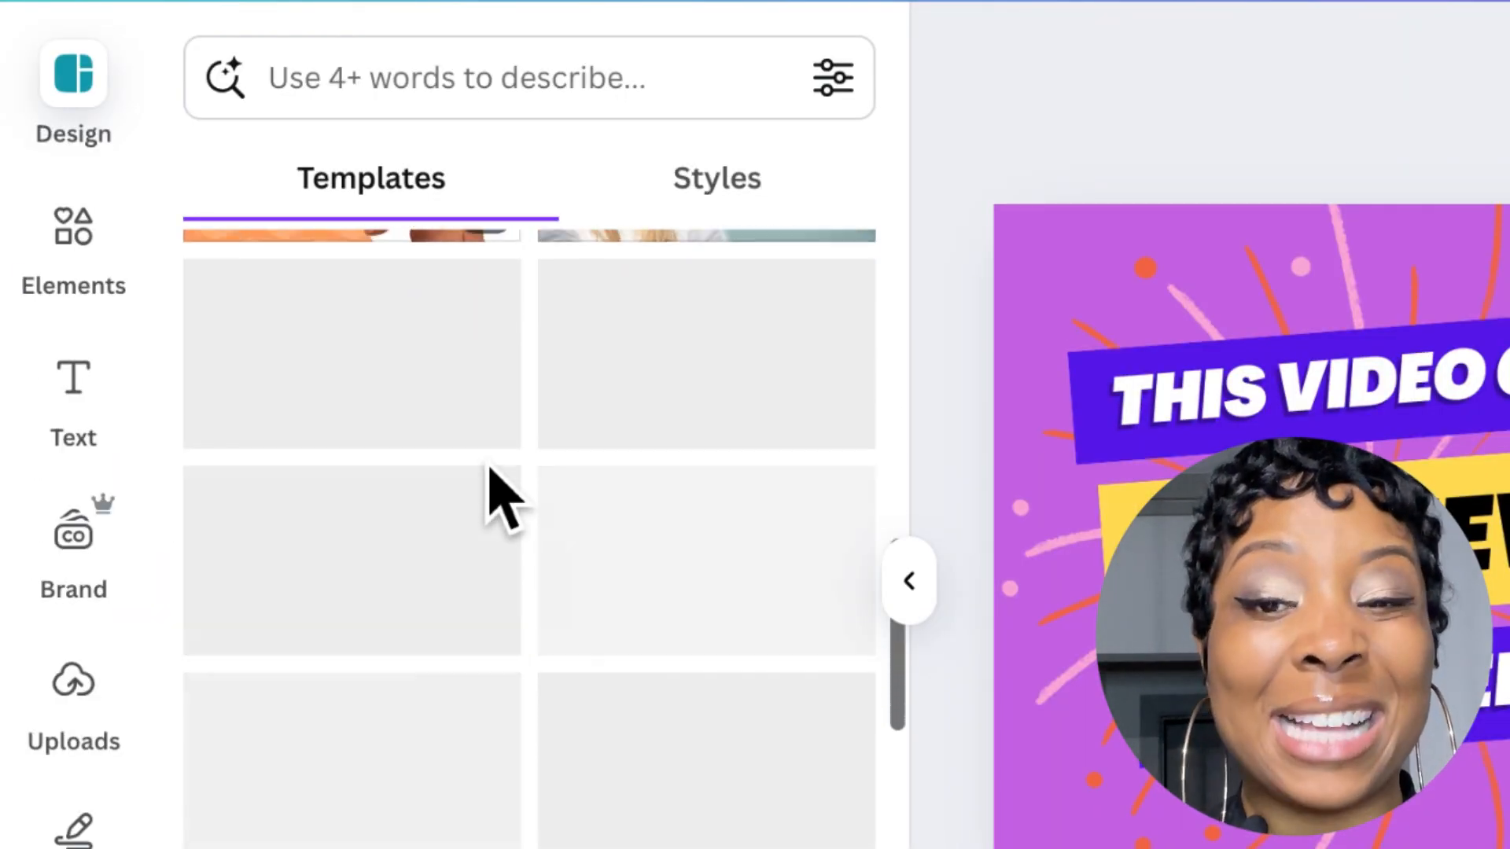
scroll(491, 472, up, 5)
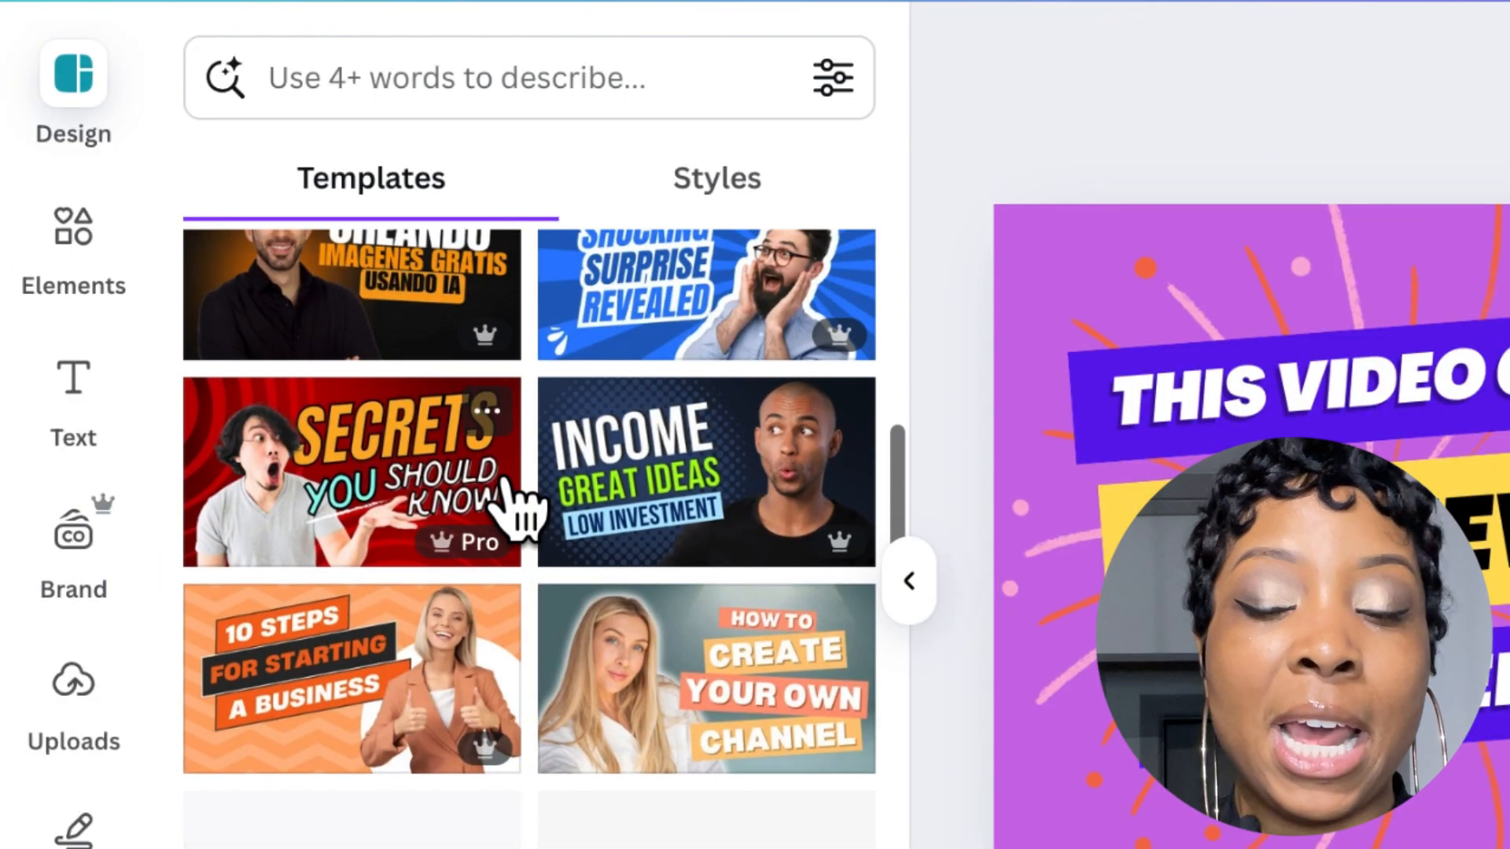
scroll(511, 503, down, 10)
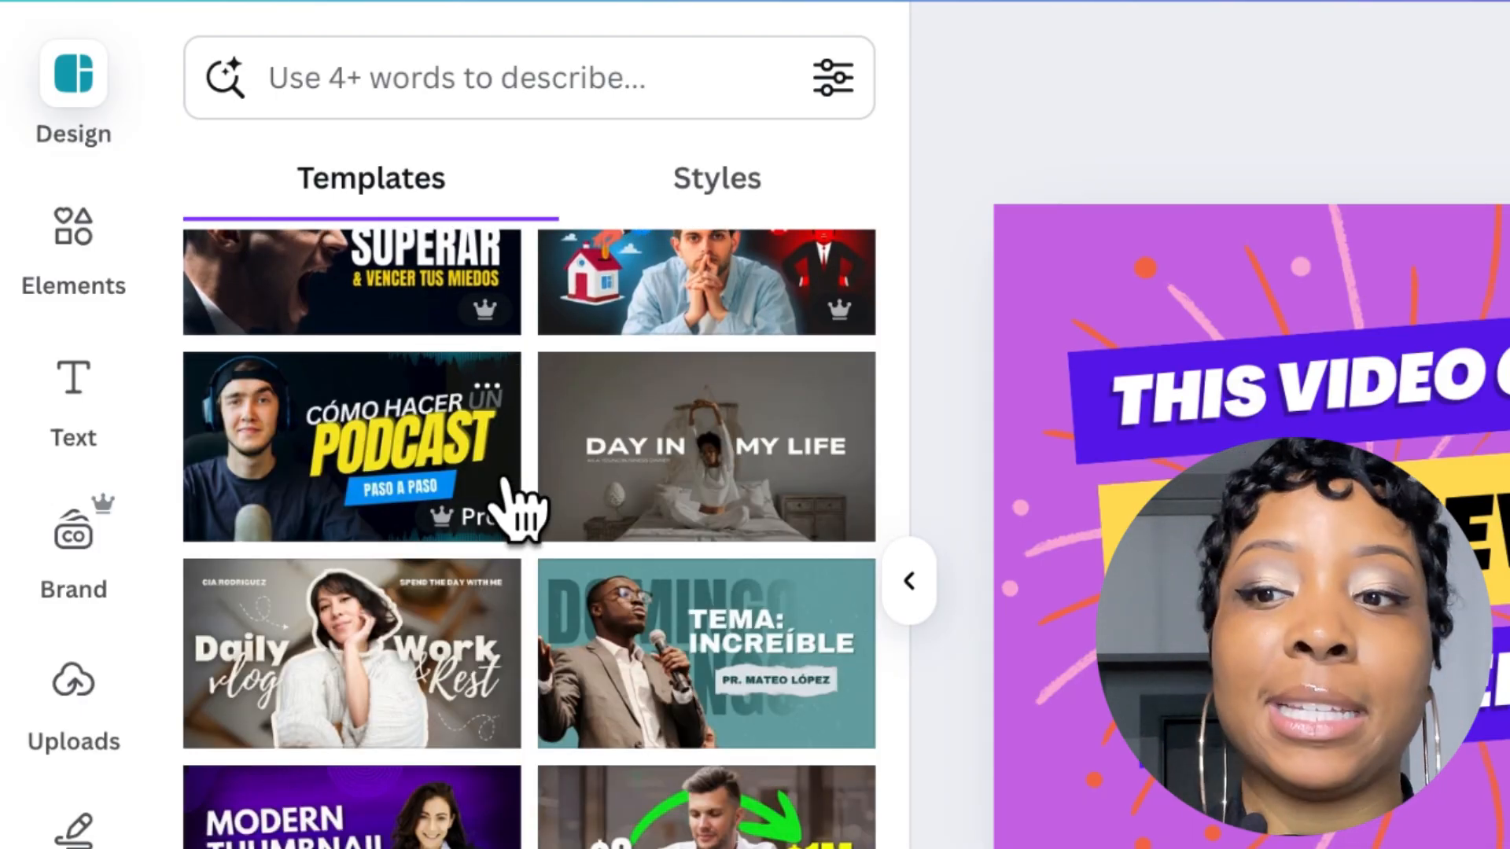
mouse_move(459, 522)
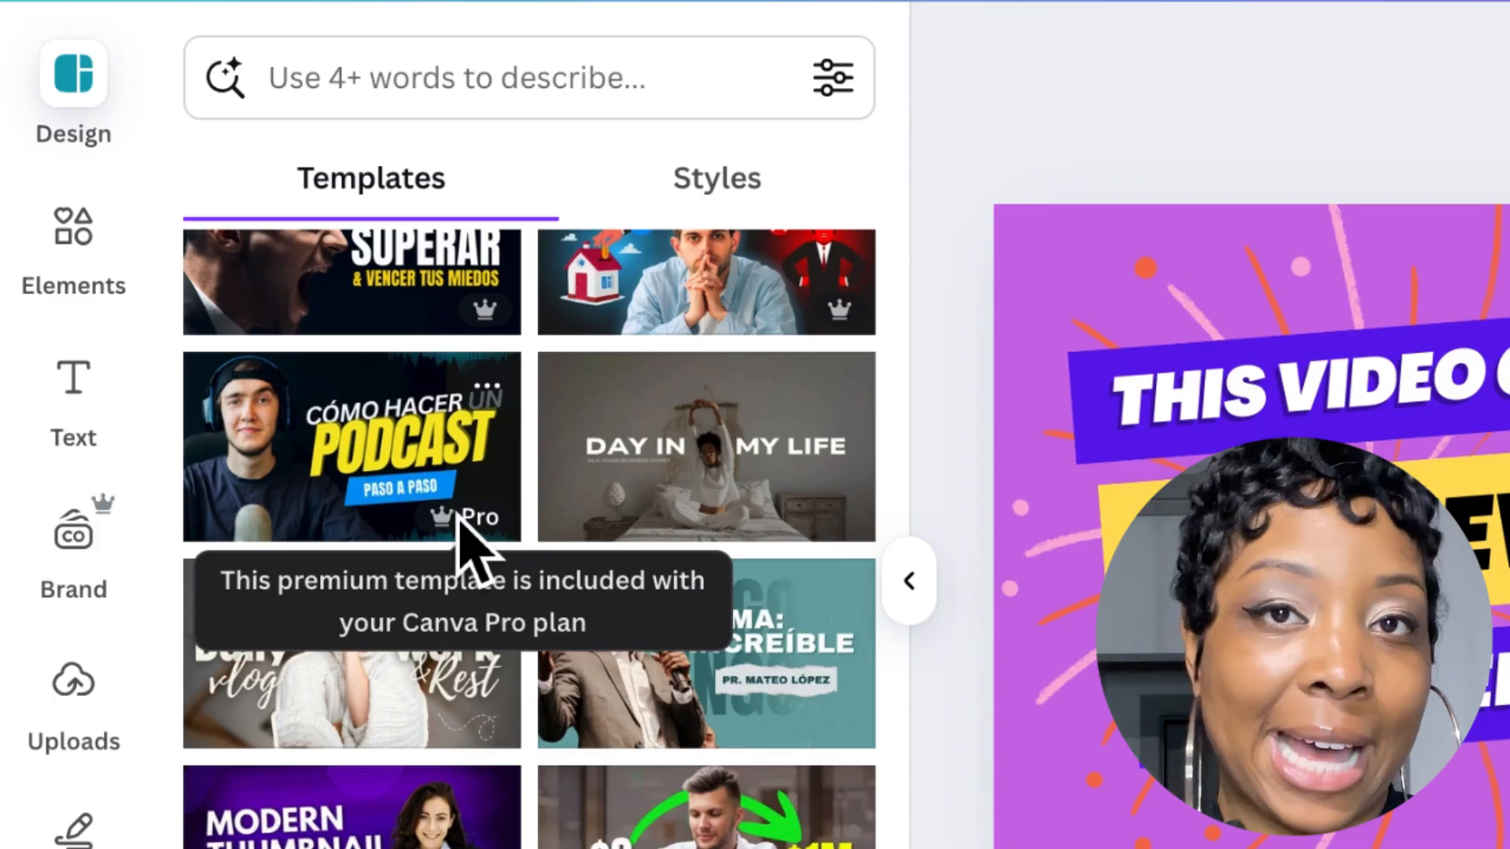
Examine the available elements, including recently used items, shapes, graphics and further suggested search categories
click(82, 284)
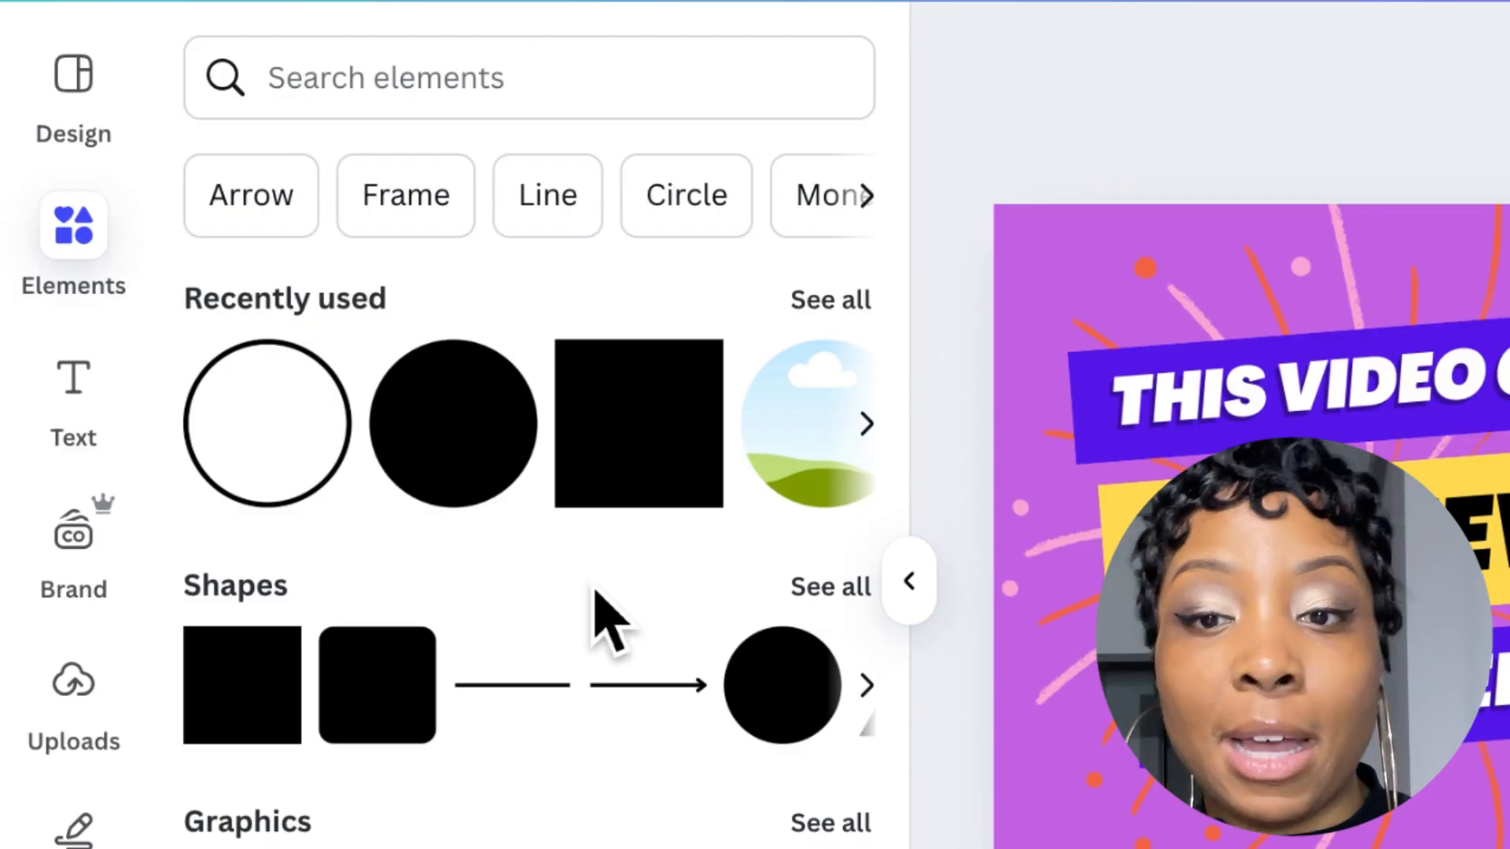
scroll(606, 724, down, 3)
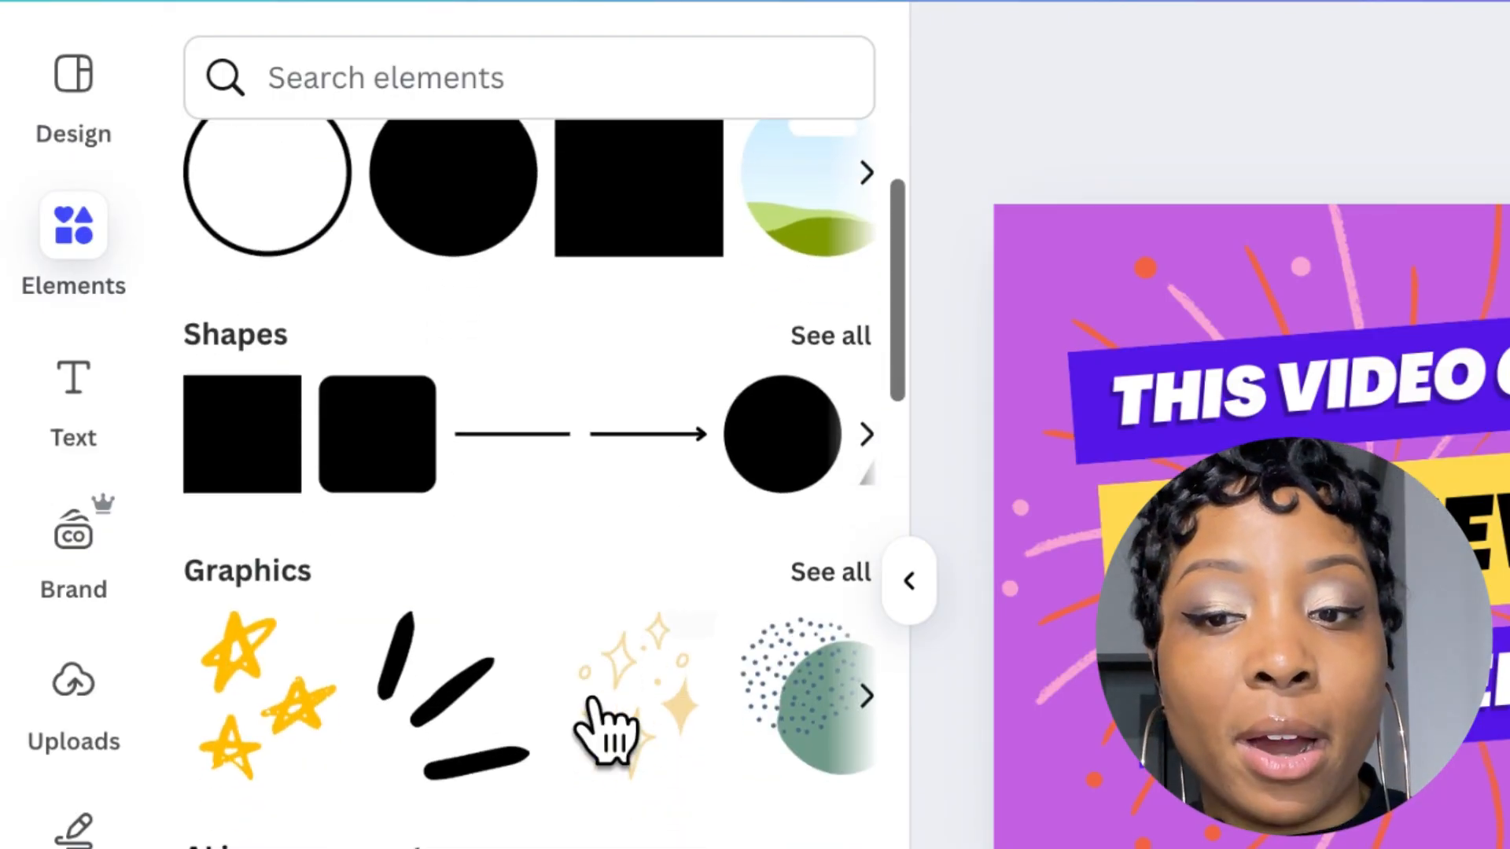
scroll(543, 833, down, 1)
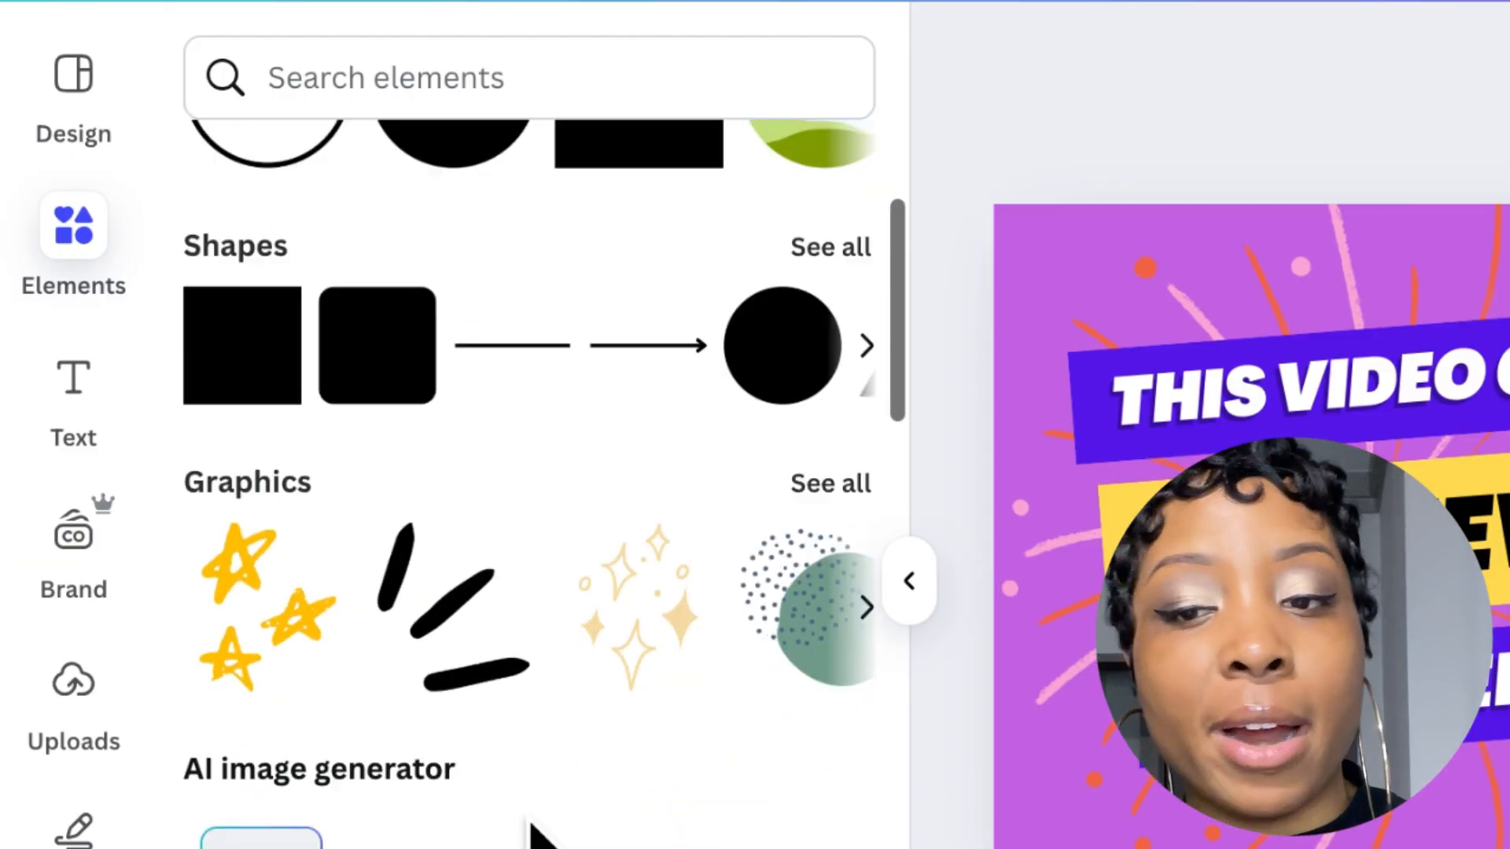
scroll(539, 832, down, 1)
scroll(540, 832, up, 5)
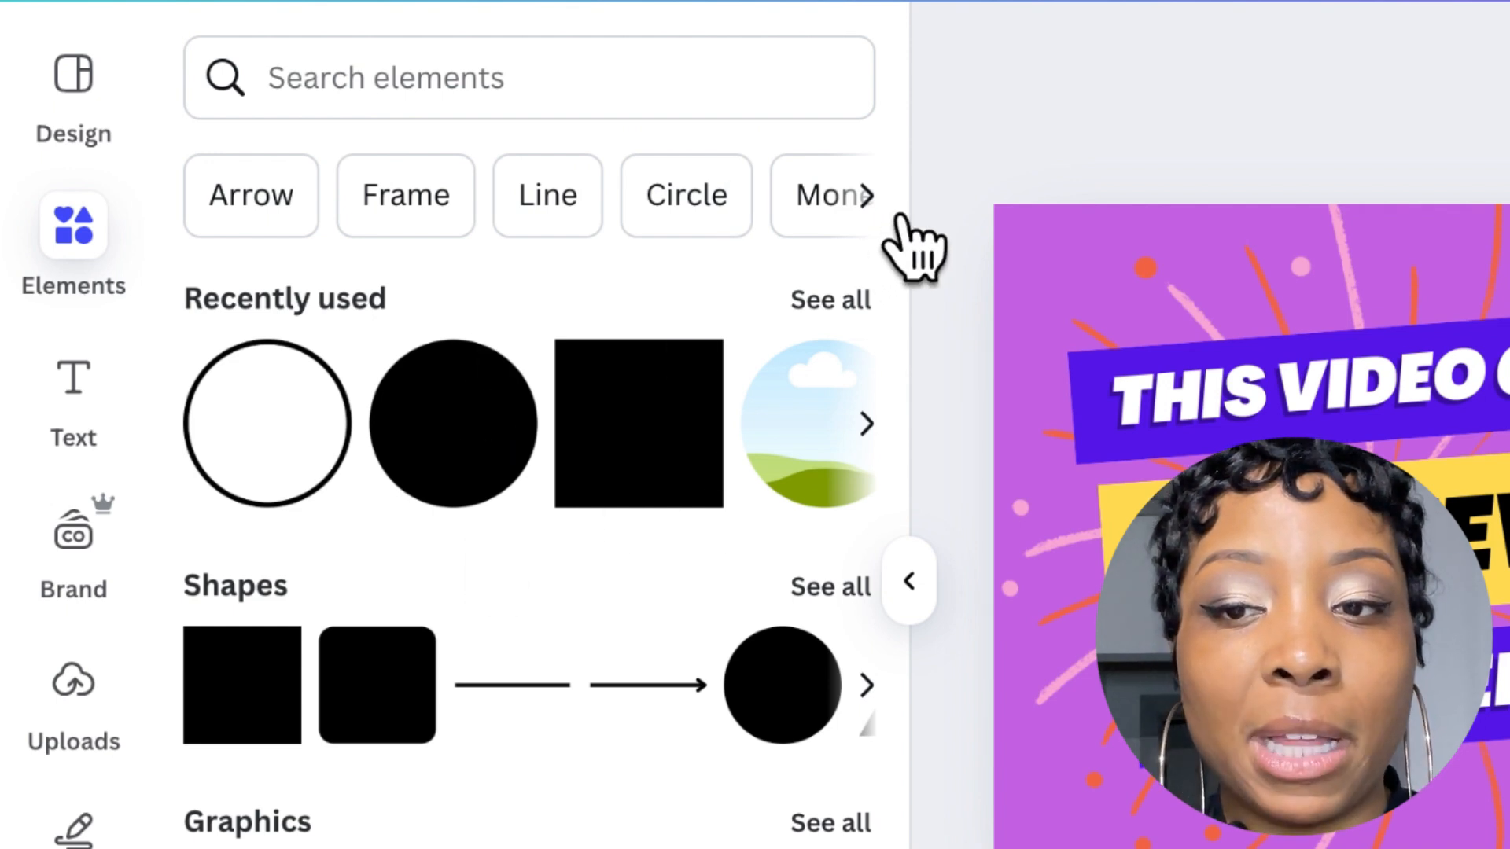
click(867, 196)
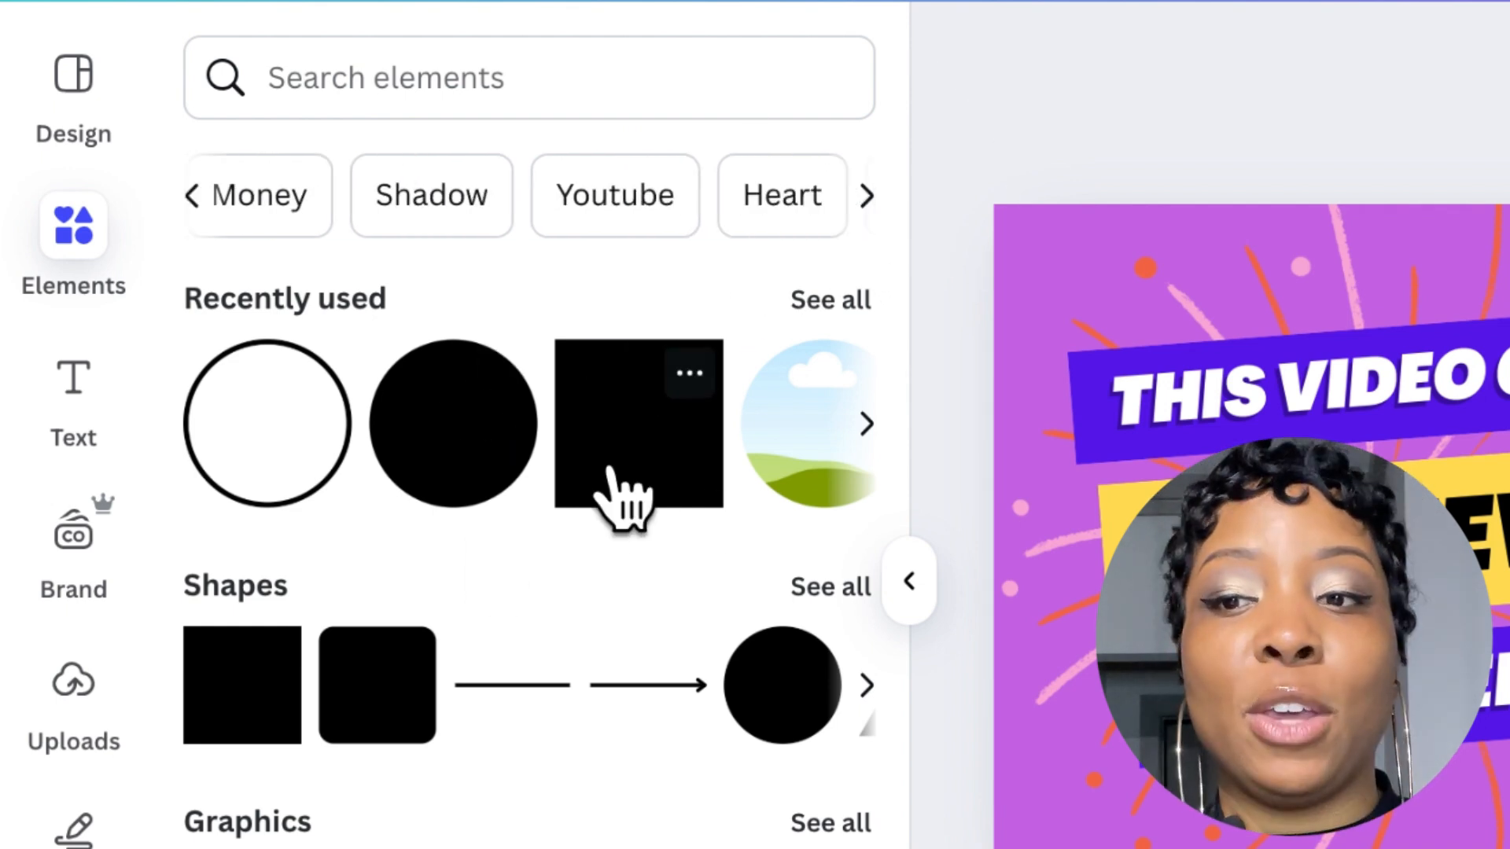
Examine the text options, from the default text styles to the ready-made font combinations
click(118, 400)
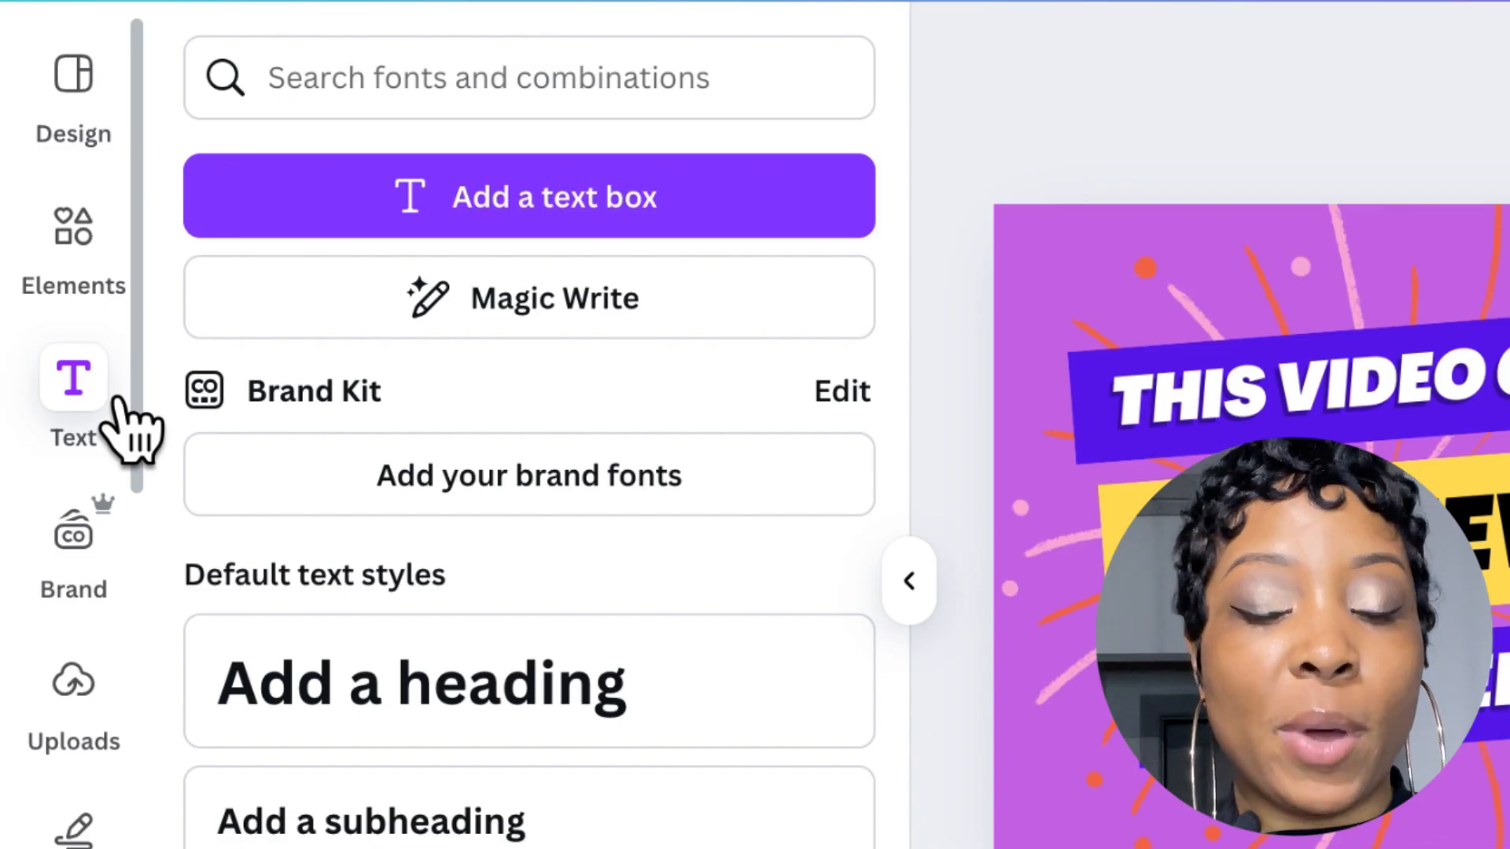
scroll(469, 689, down, 5)
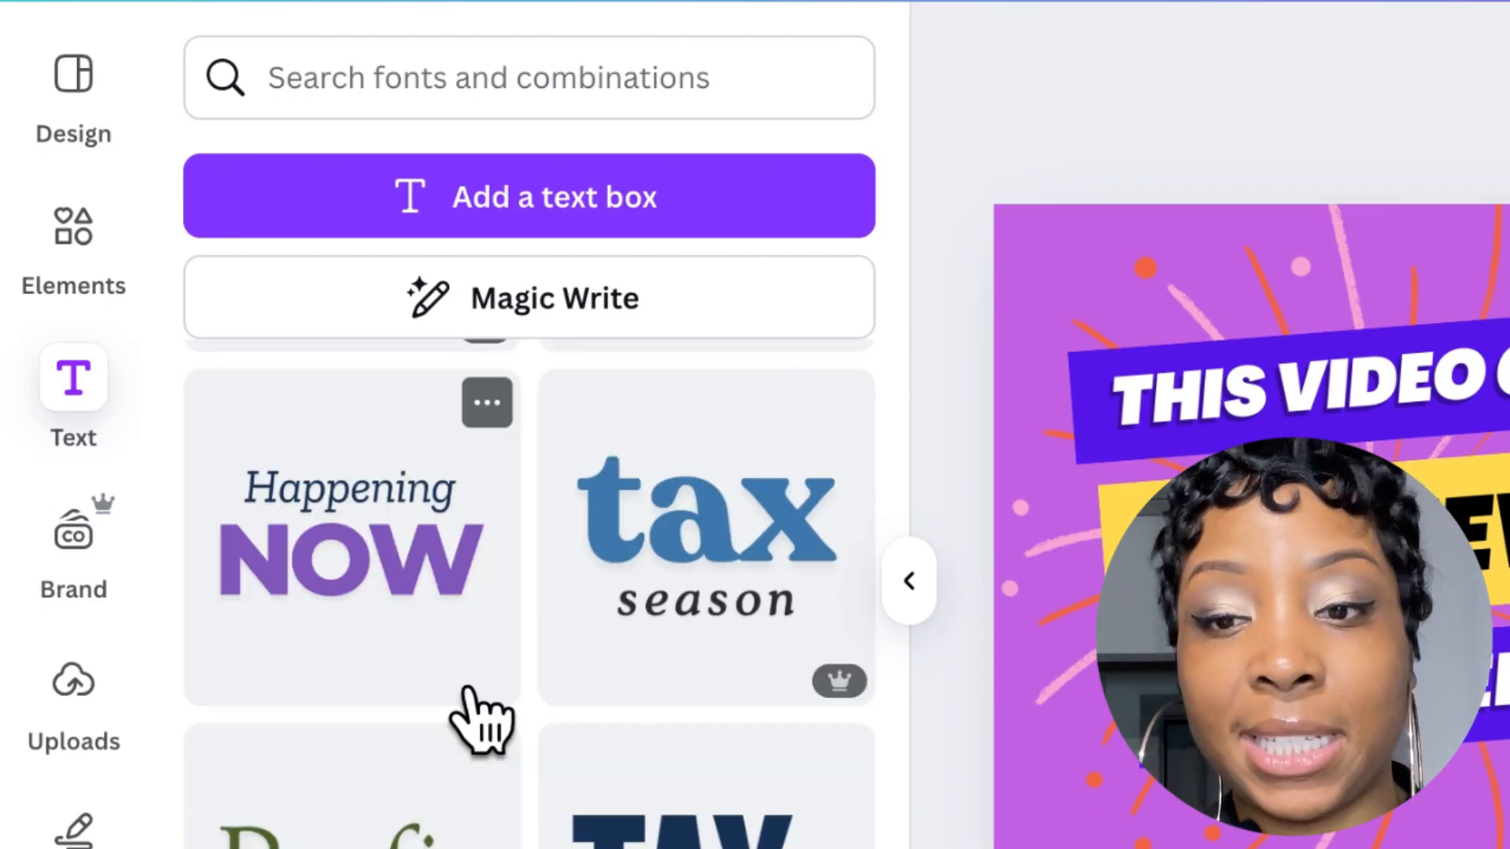
scroll(480, 720, down, 2)
scroll(481, 719, down, 9)
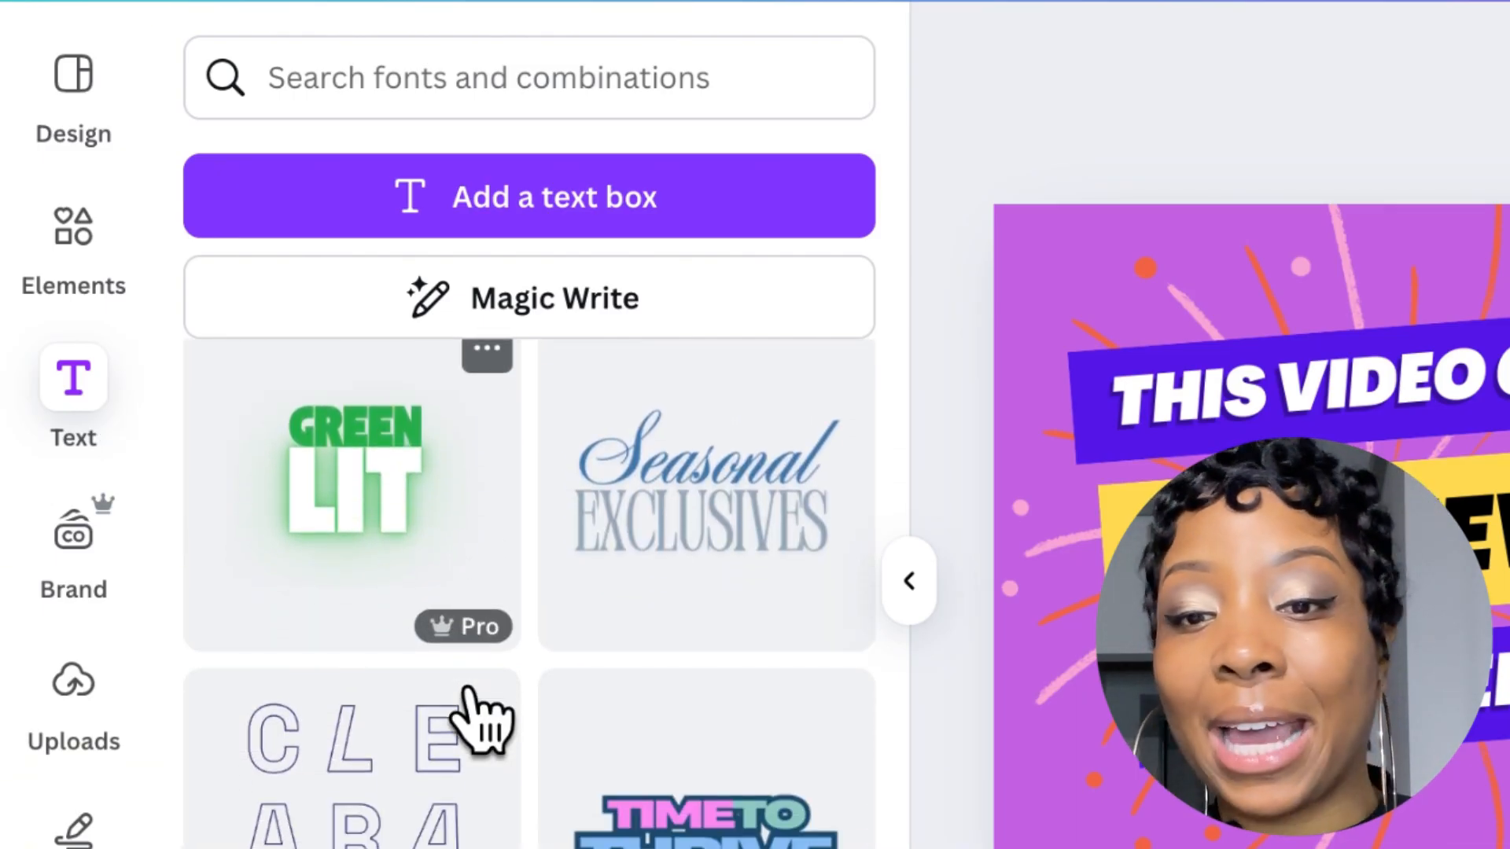
Review the logos and color palettes in the Brand Kit and look through the uploaded images
click(118, 617)
scroll(661, 841, down, 4)
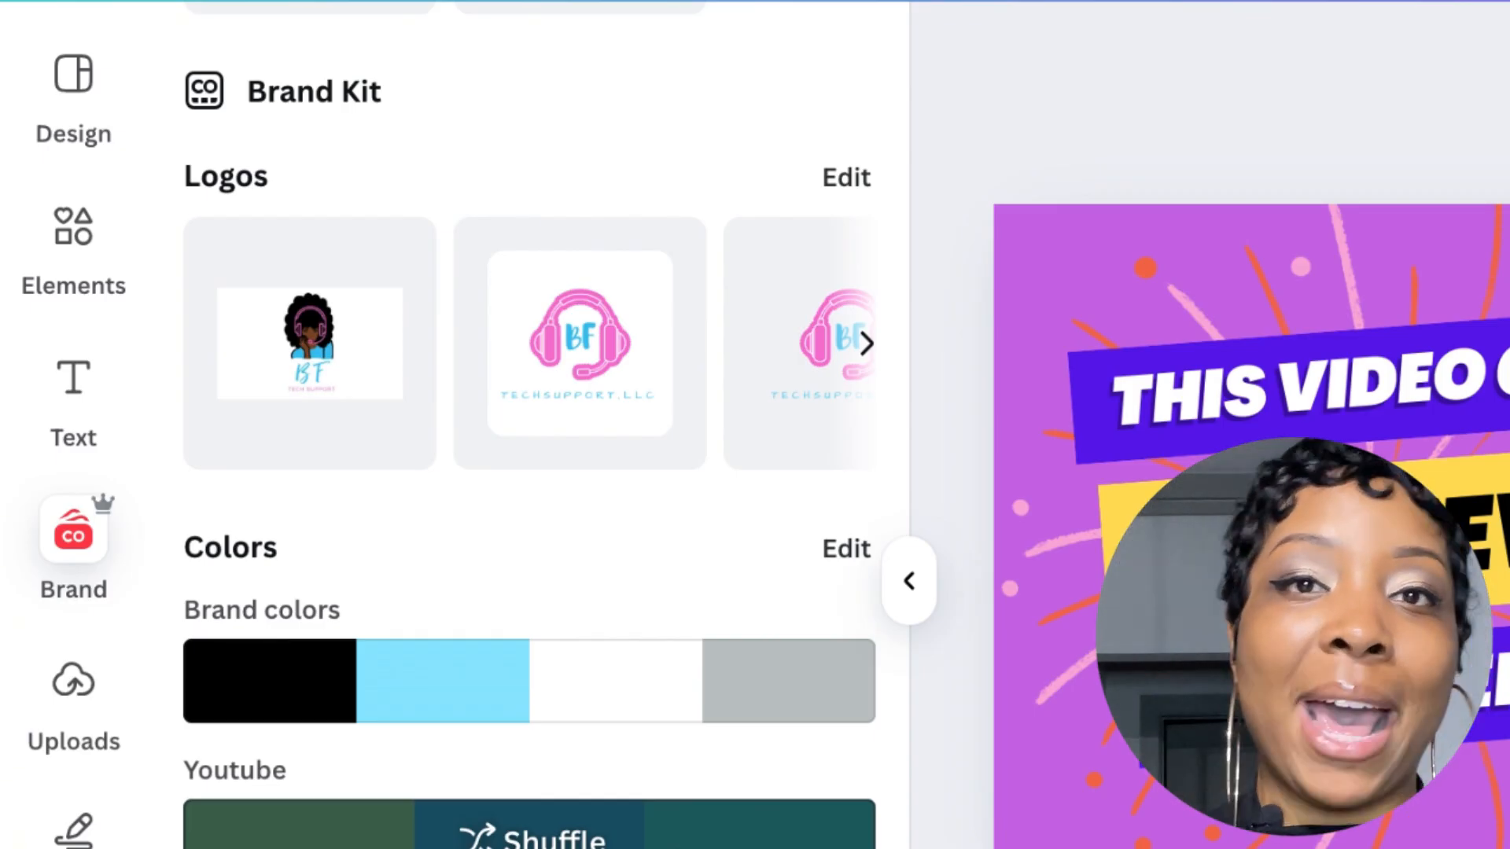
scroll(664, 838, down, 4)
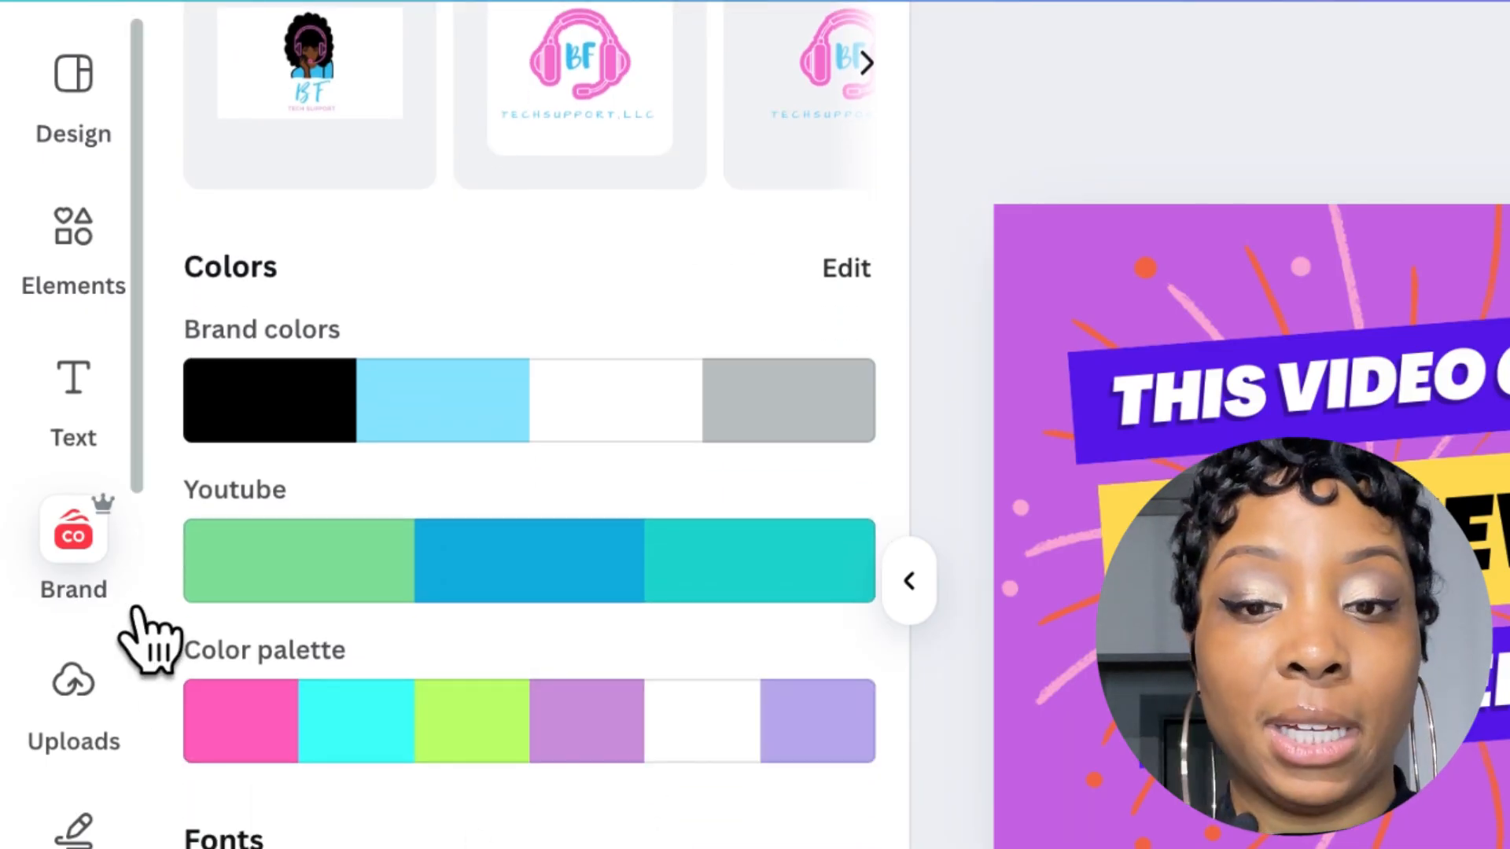
click(78, 731)
scroll(559, 684, down, 10)
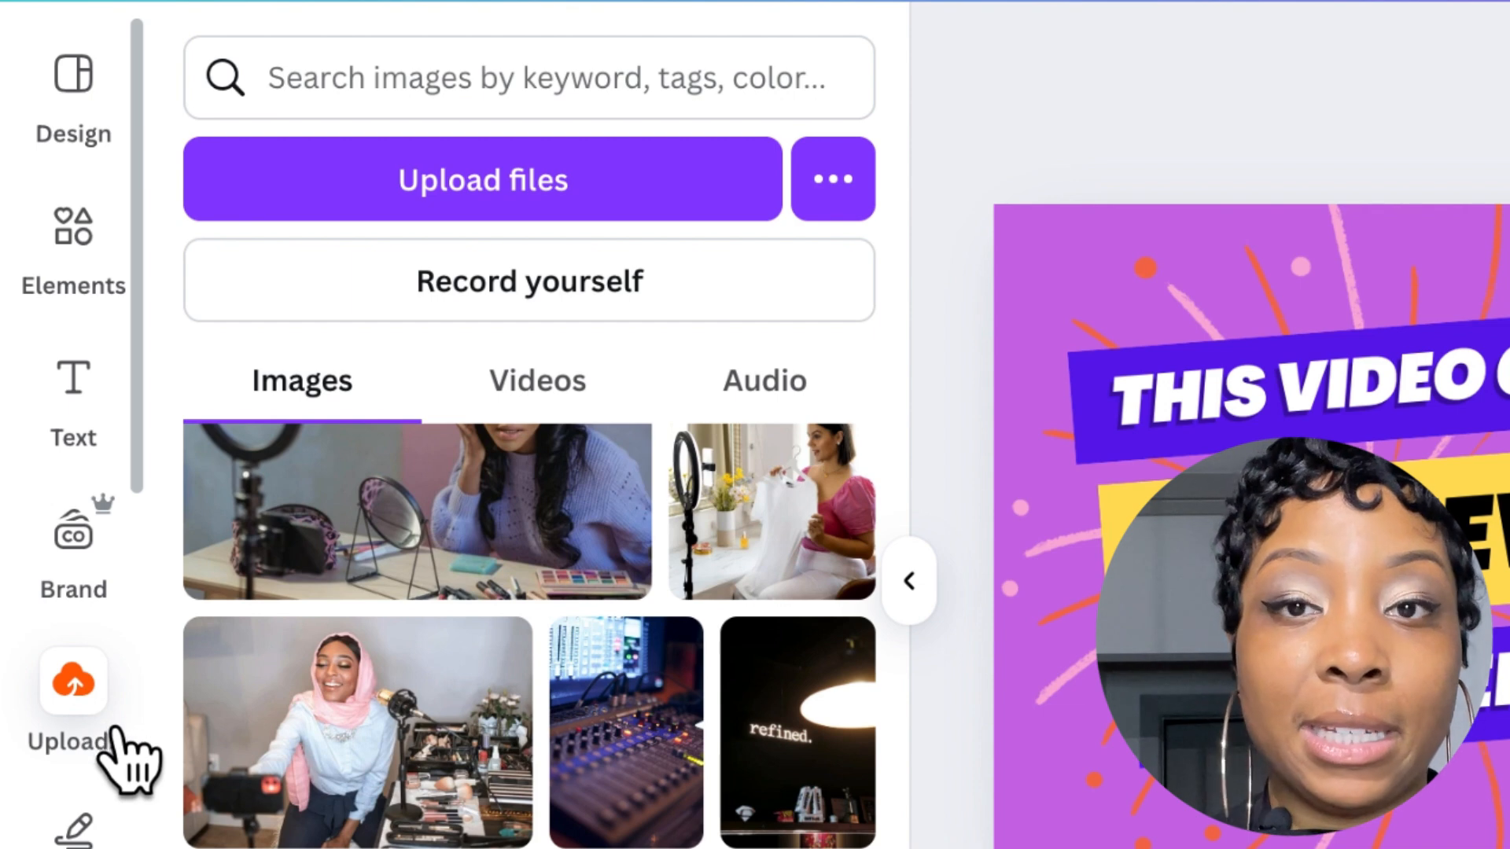
Check the drawing tools and browse the designs and folders stored under Projects
click(101, 821)
scroll(78, 629, down, 5)
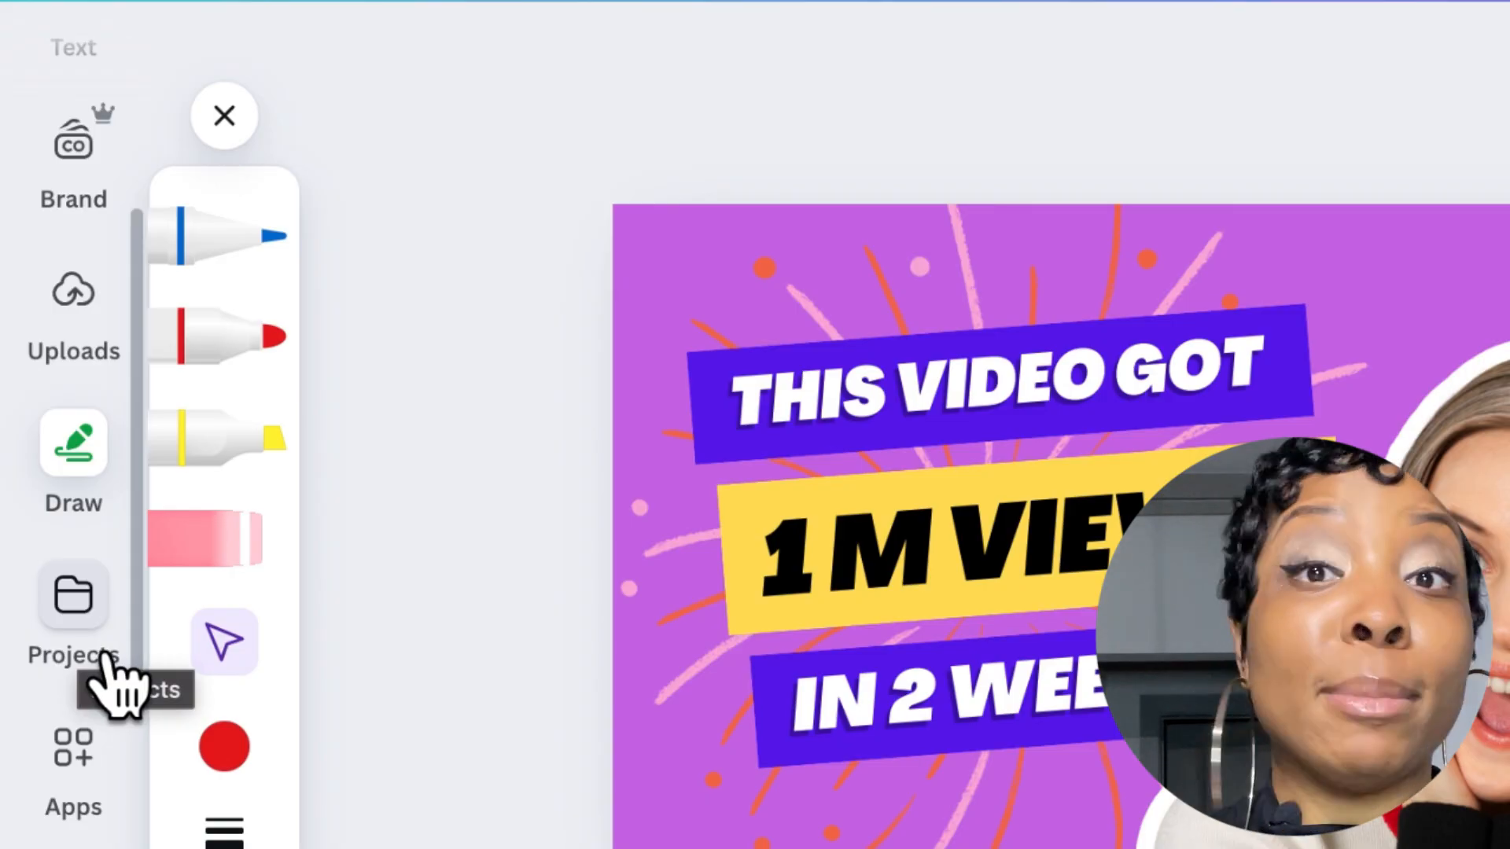
click(94, 622)
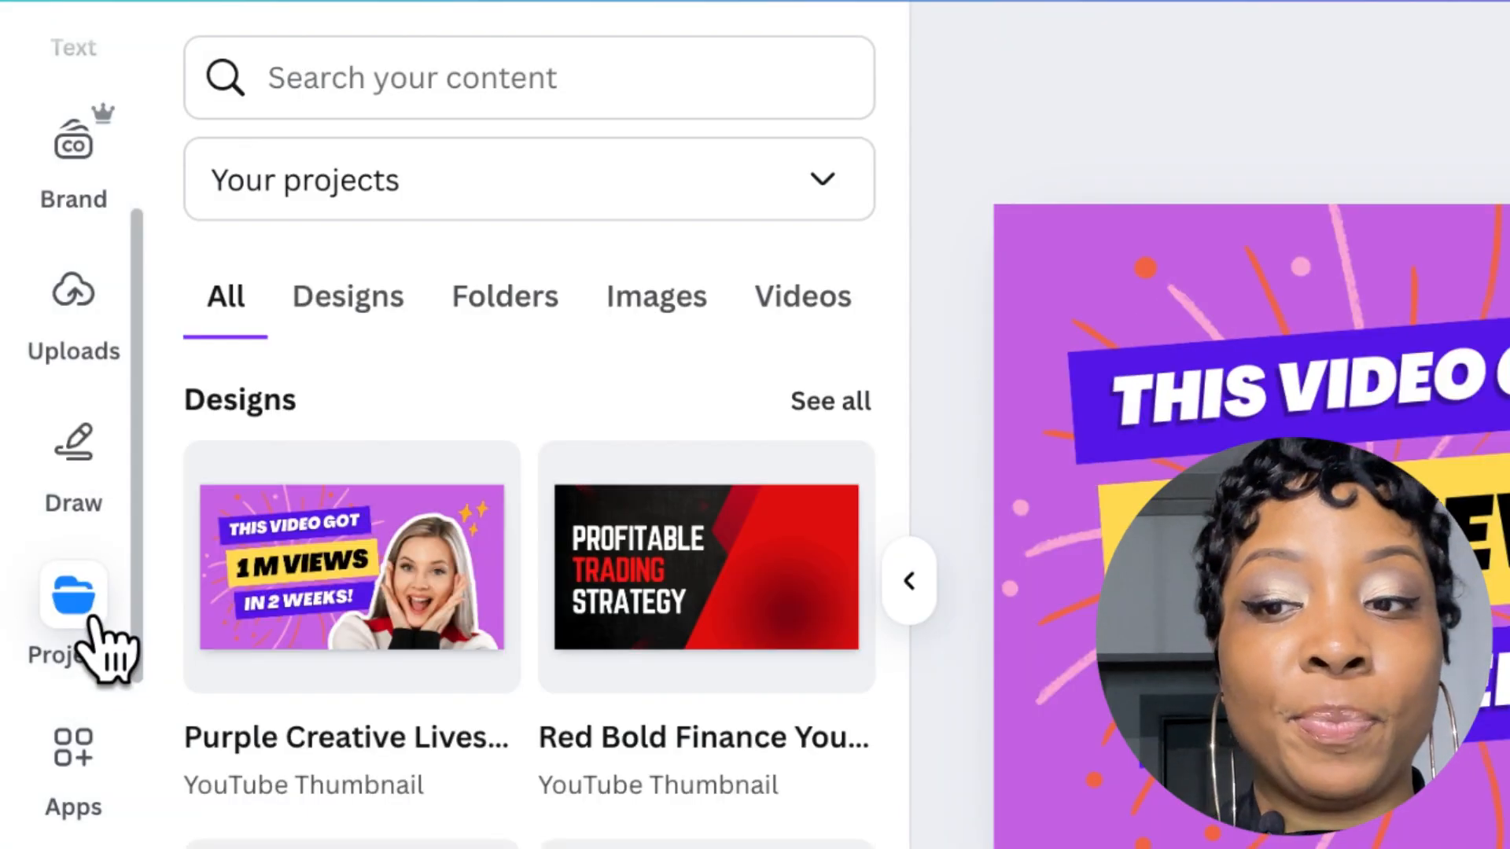
scroll(604, 742, down, 10)
scroll(605, 747, up, 3)
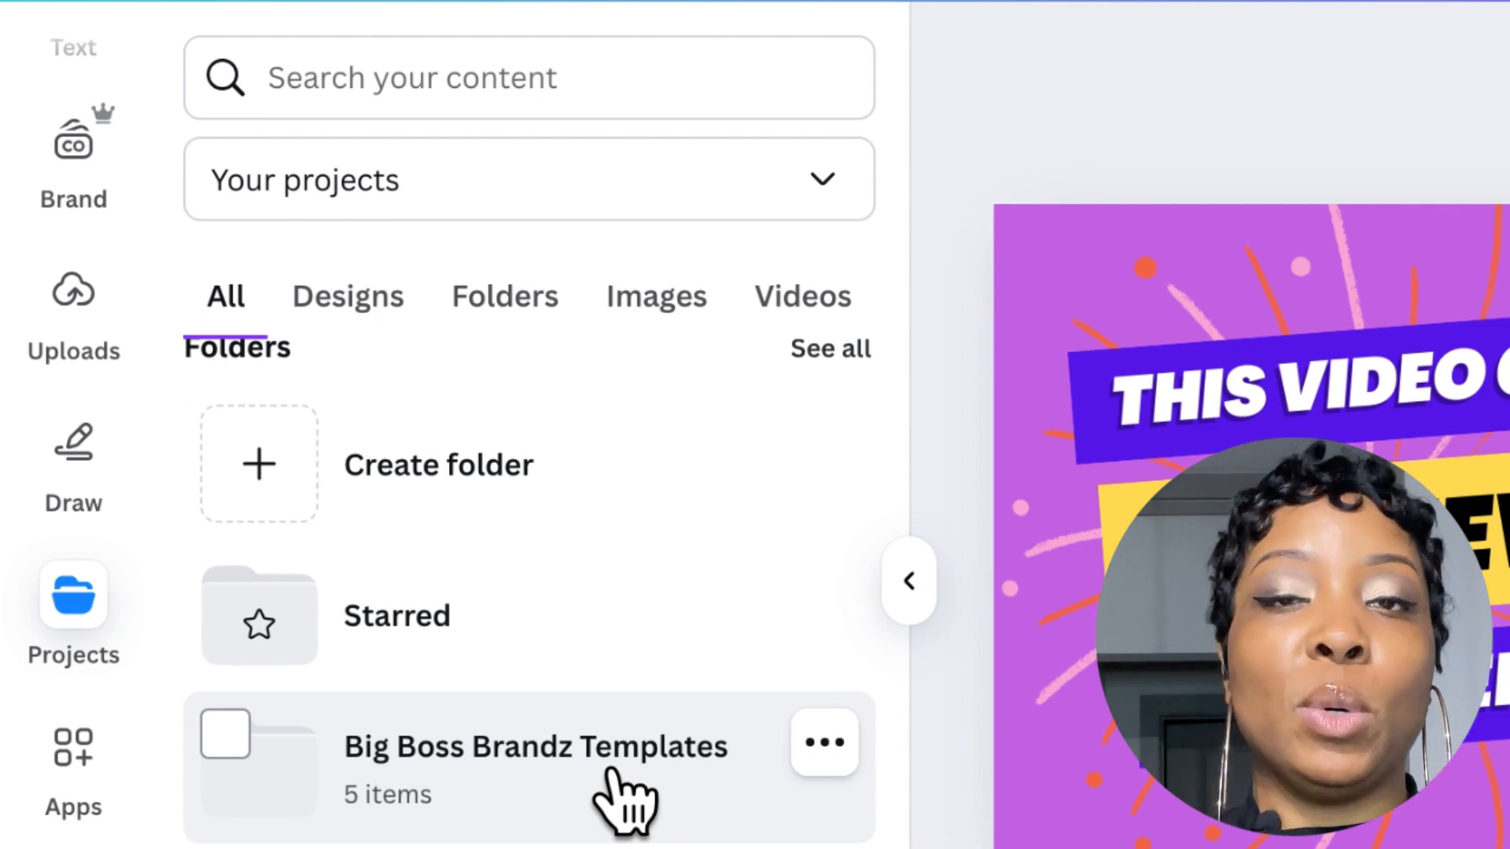
scroll(74, 629, down, 2)
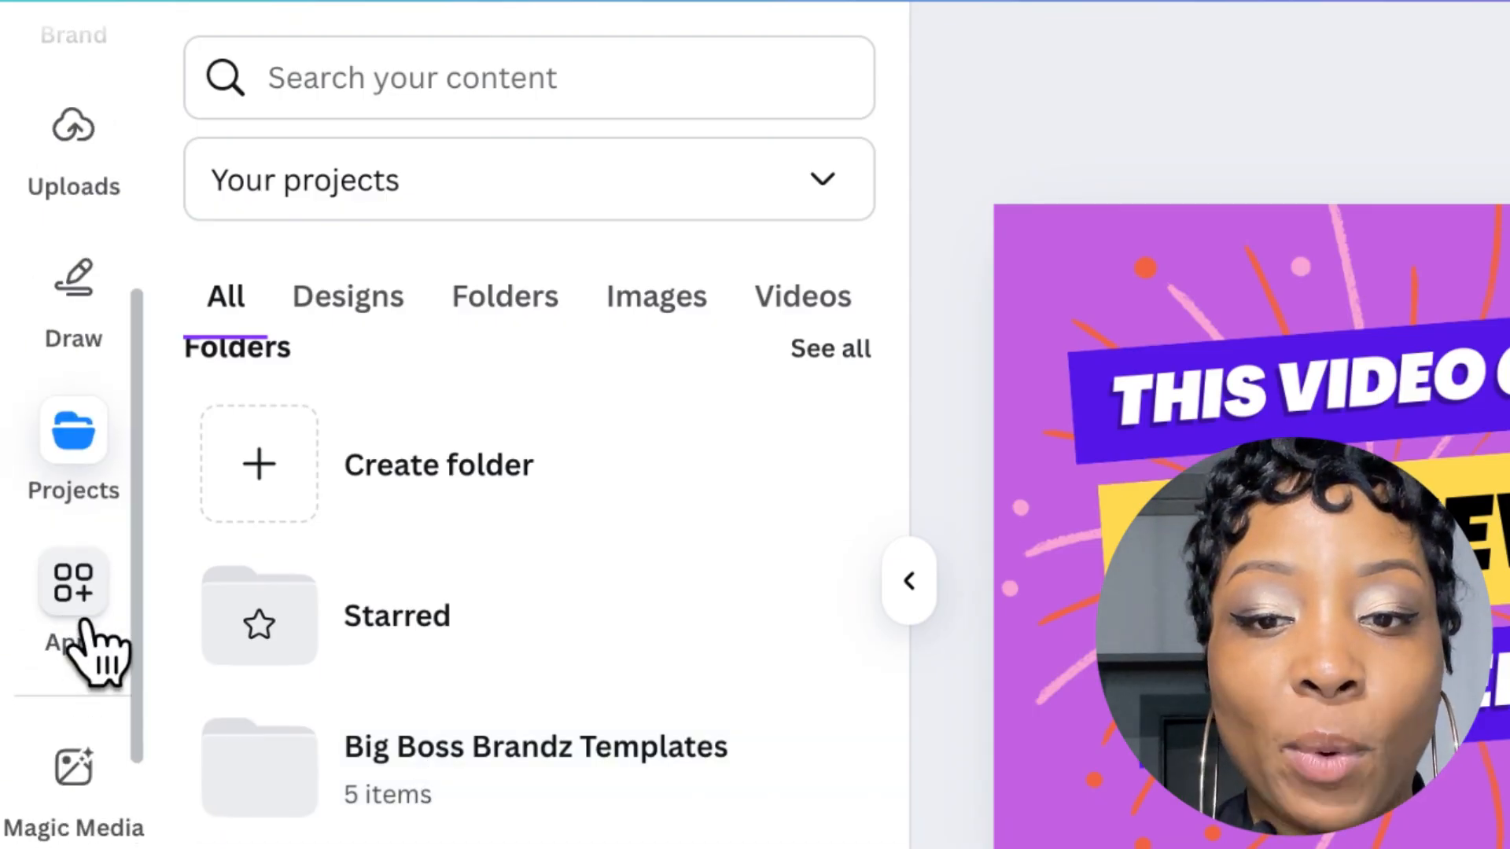
Browse the app collection, including the featured, trending and More from Canva apps
click(83, 629)
scroll(96, 652, down, 2)
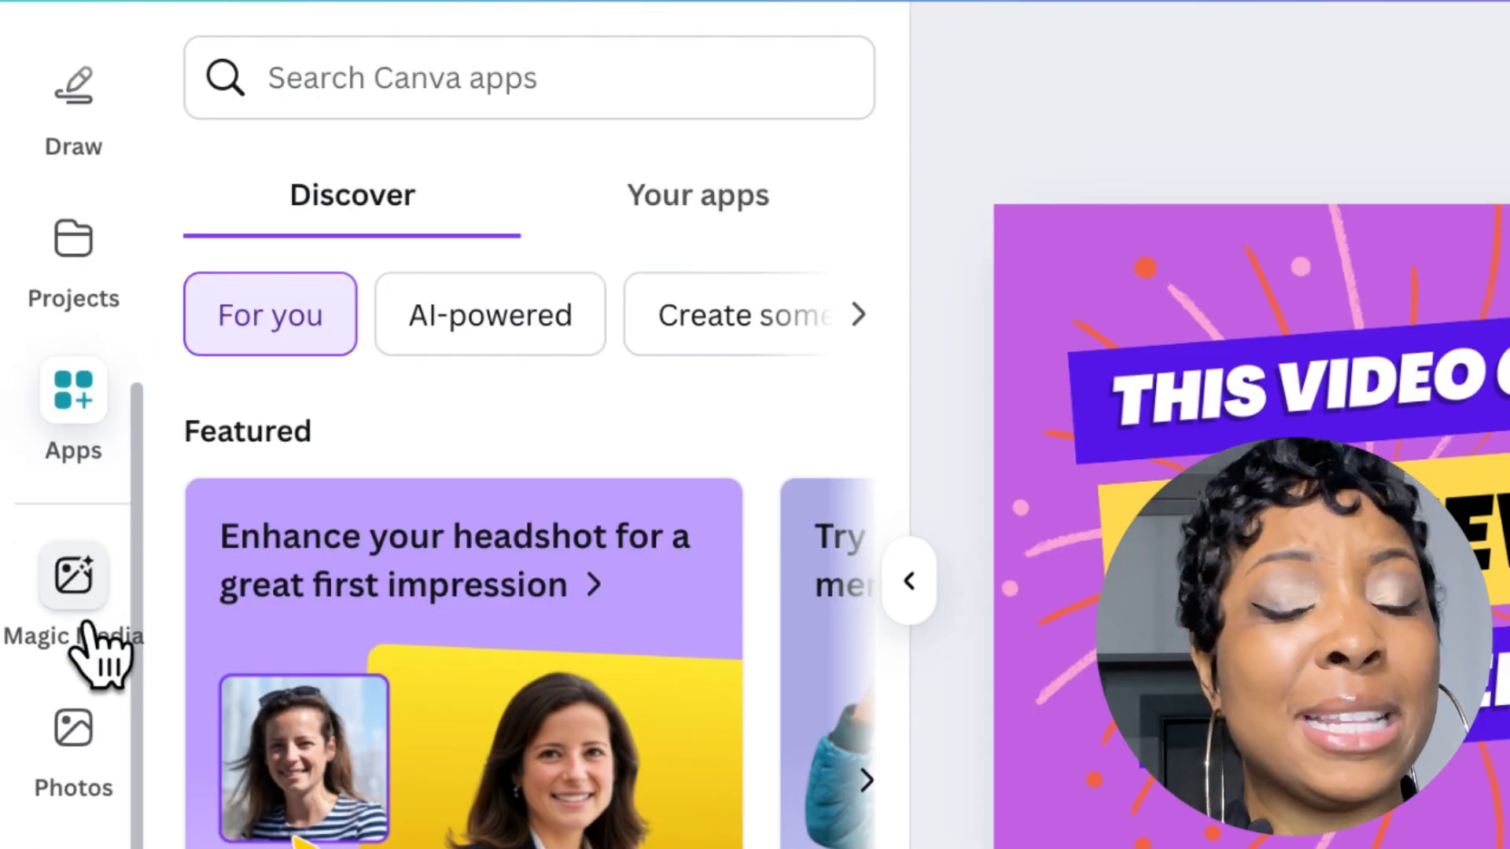
scroll(96, 652, down, 1)
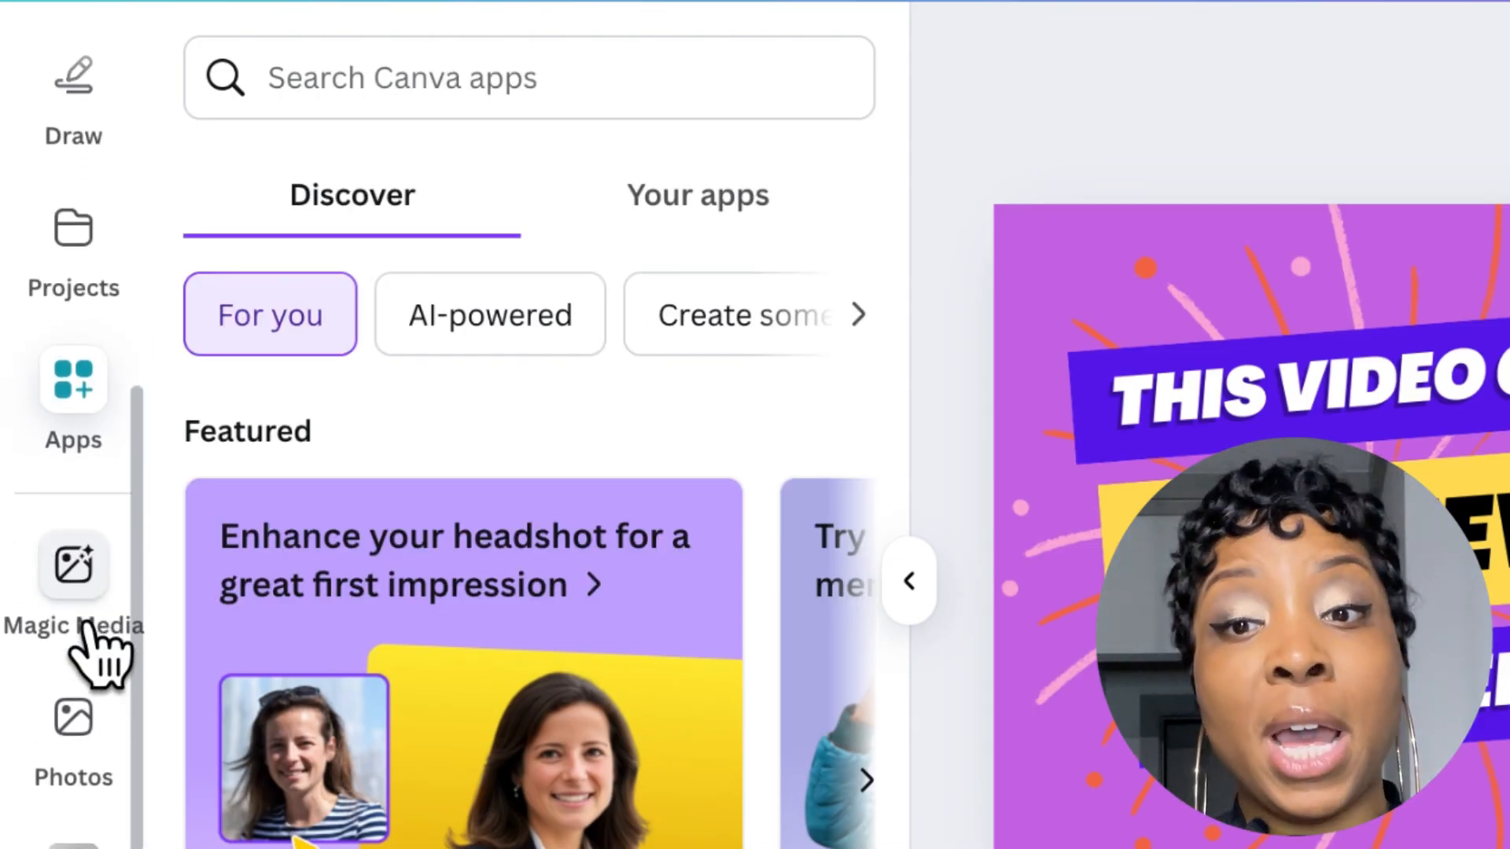
scroll(270, 674, down, 9)
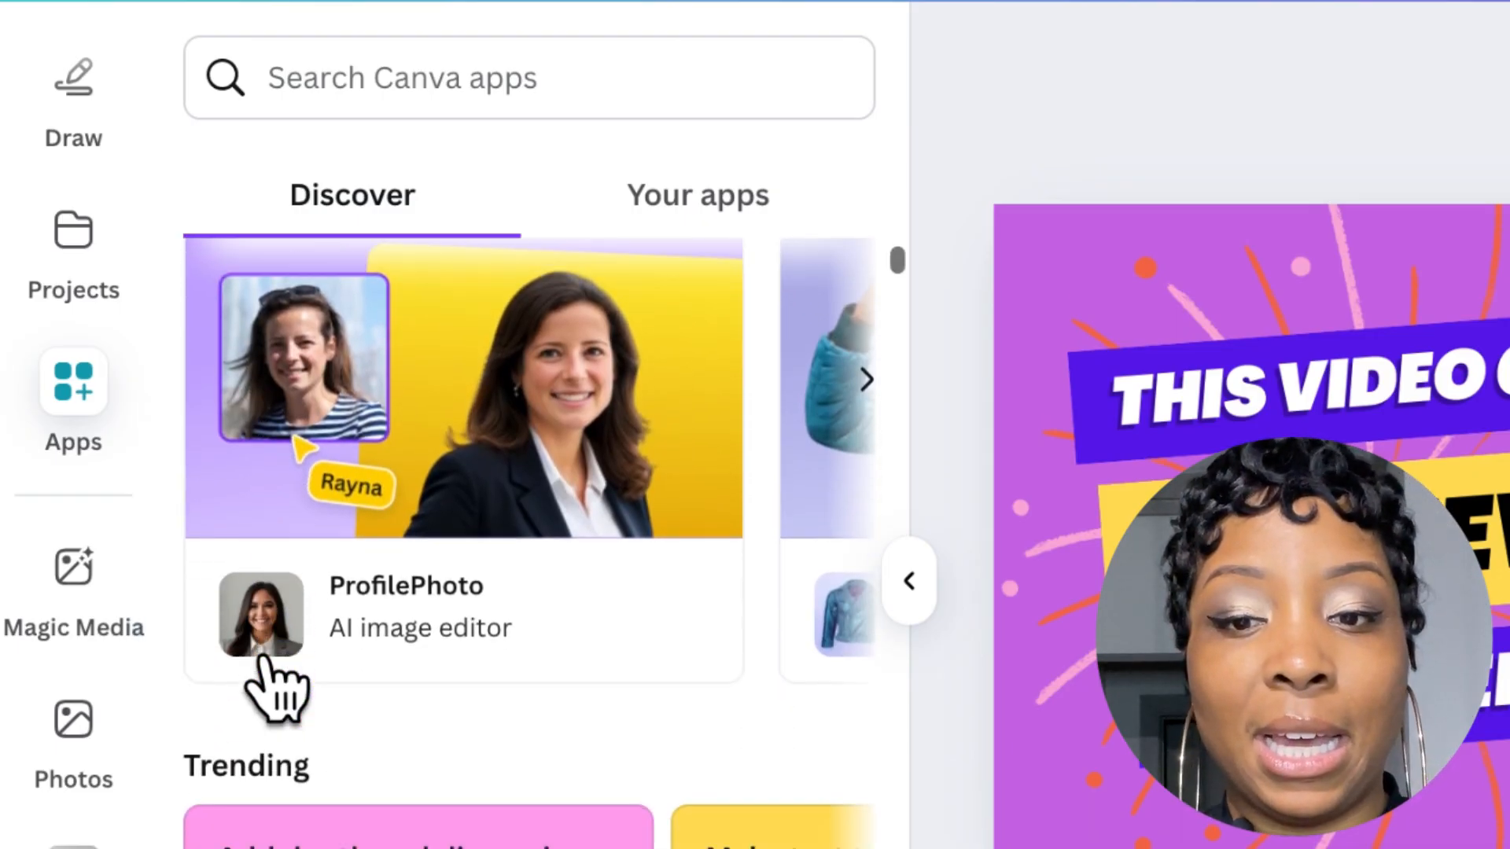
scroll(520, 659, down, 6)
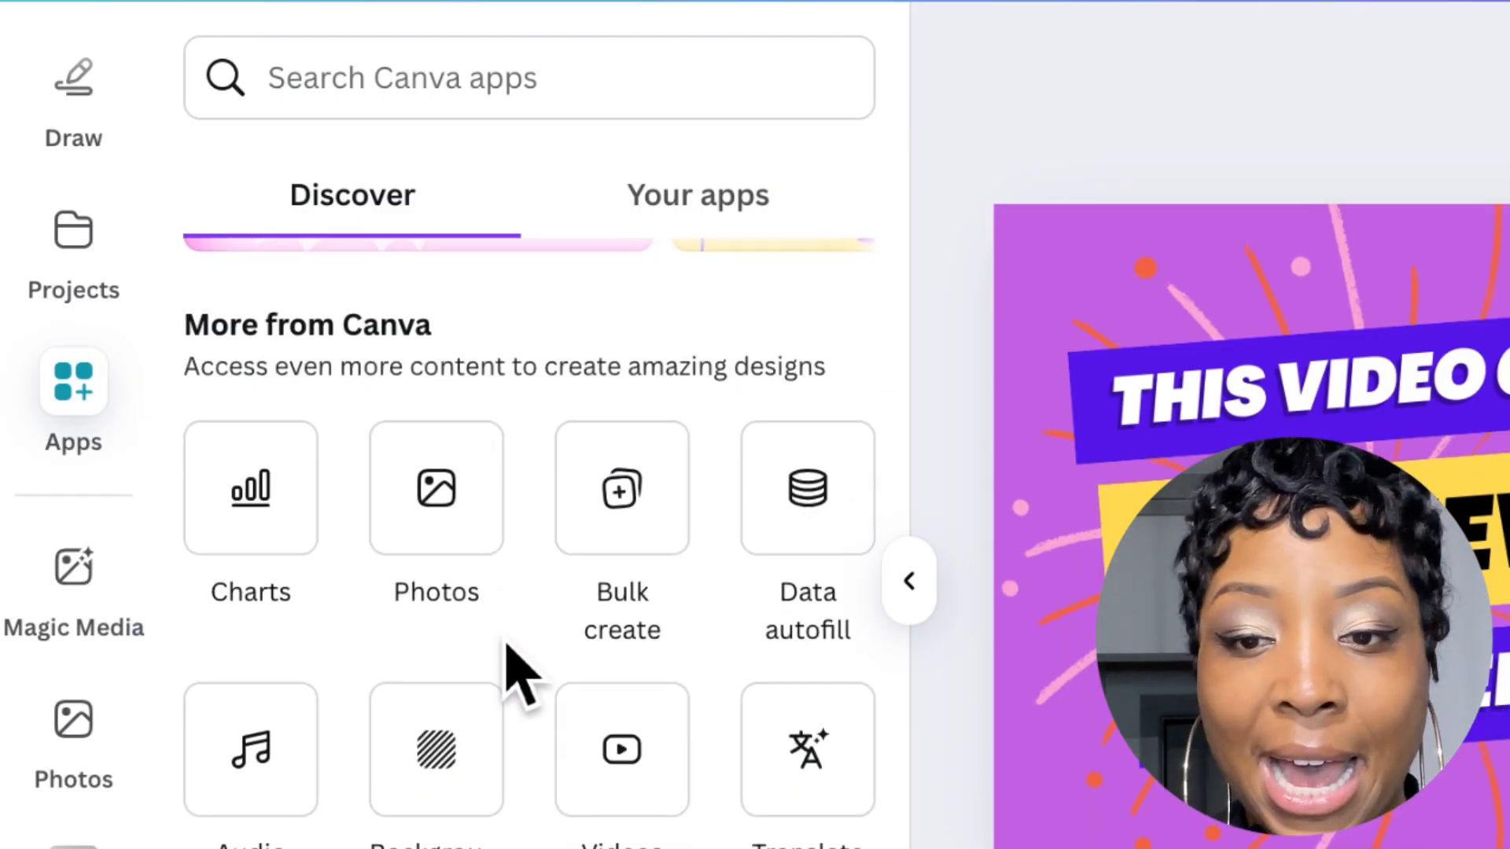
Check the Magic Media prompt for creating images and browse the stock photo library
click(117, 604)
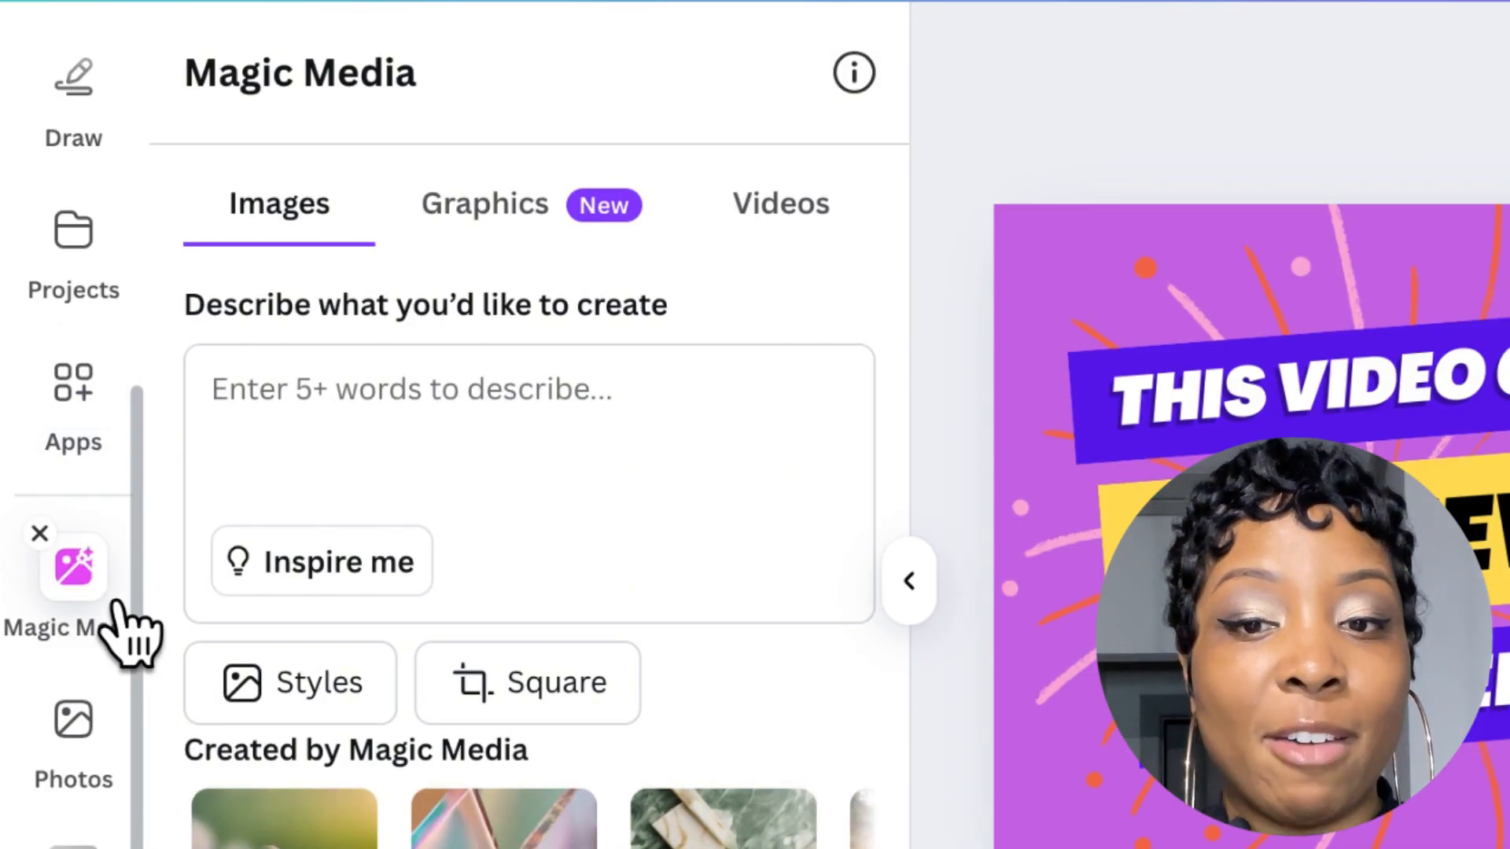
click(480, 464)
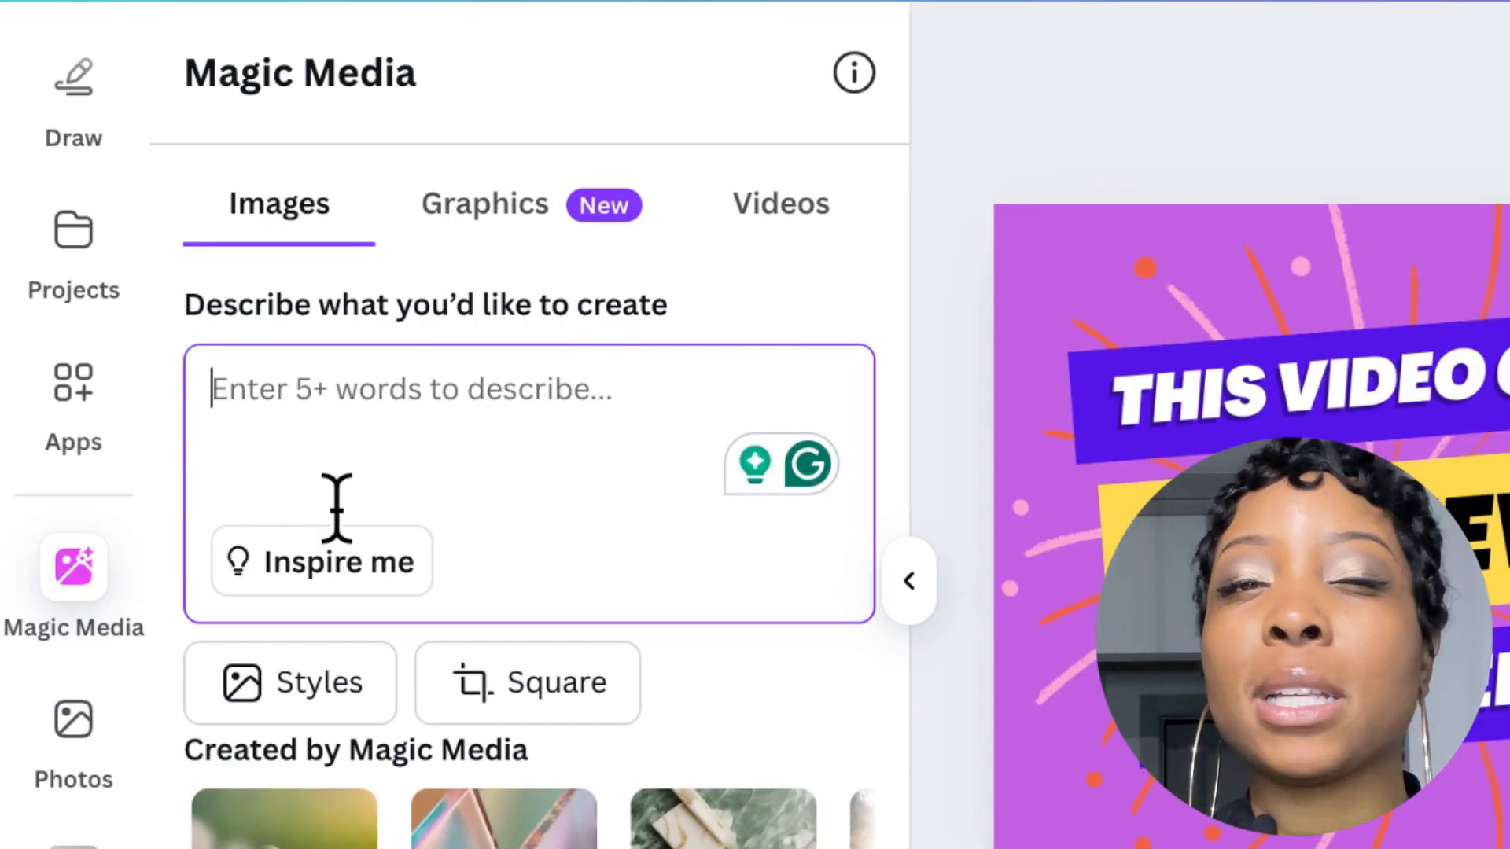
click(118, 728)
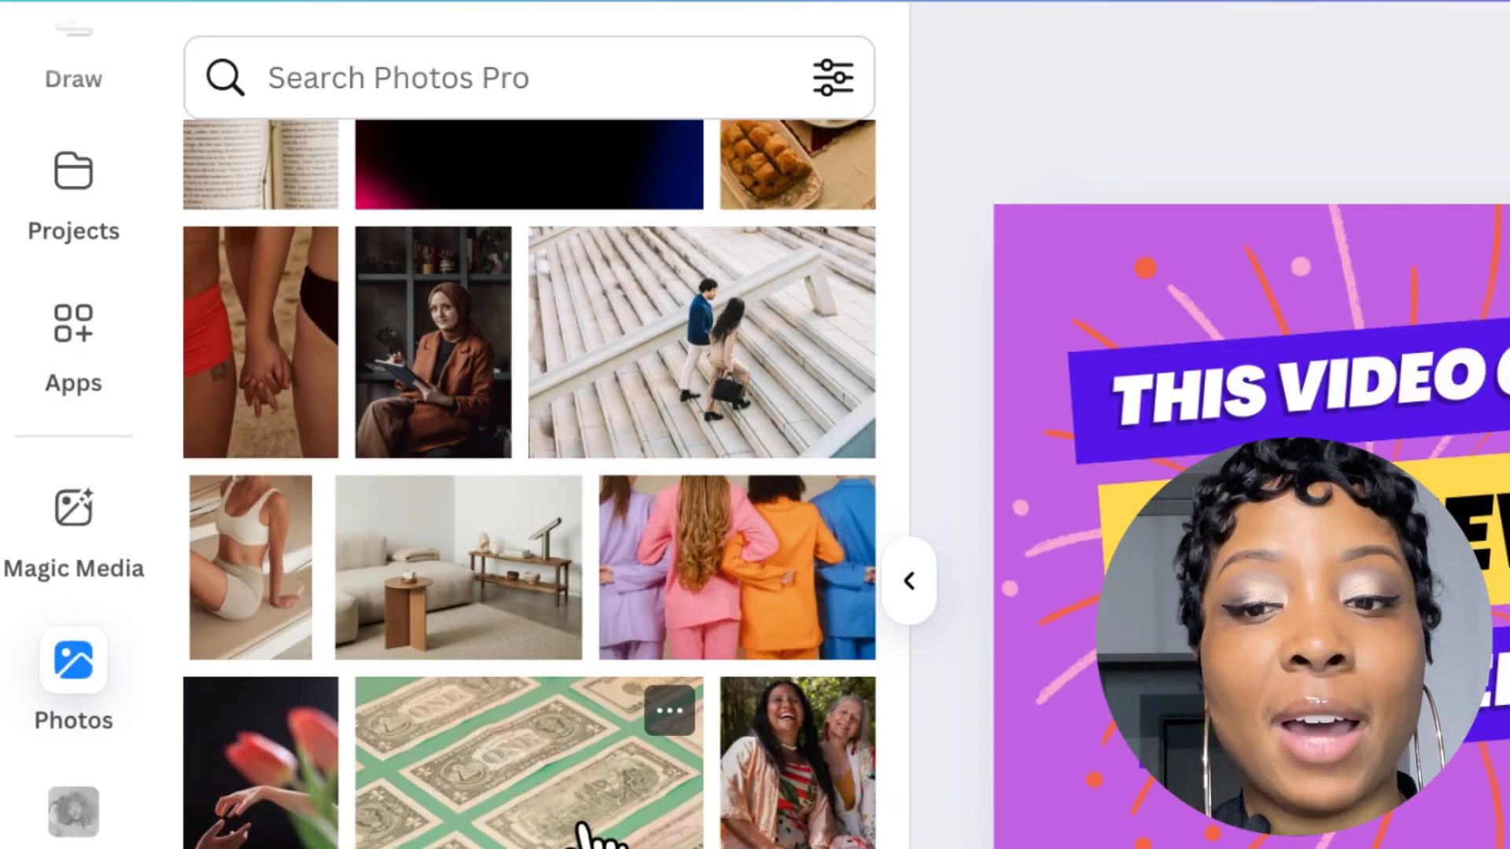
scroll(621, 822, down, 3)
scroll(637, 826, down, 12)
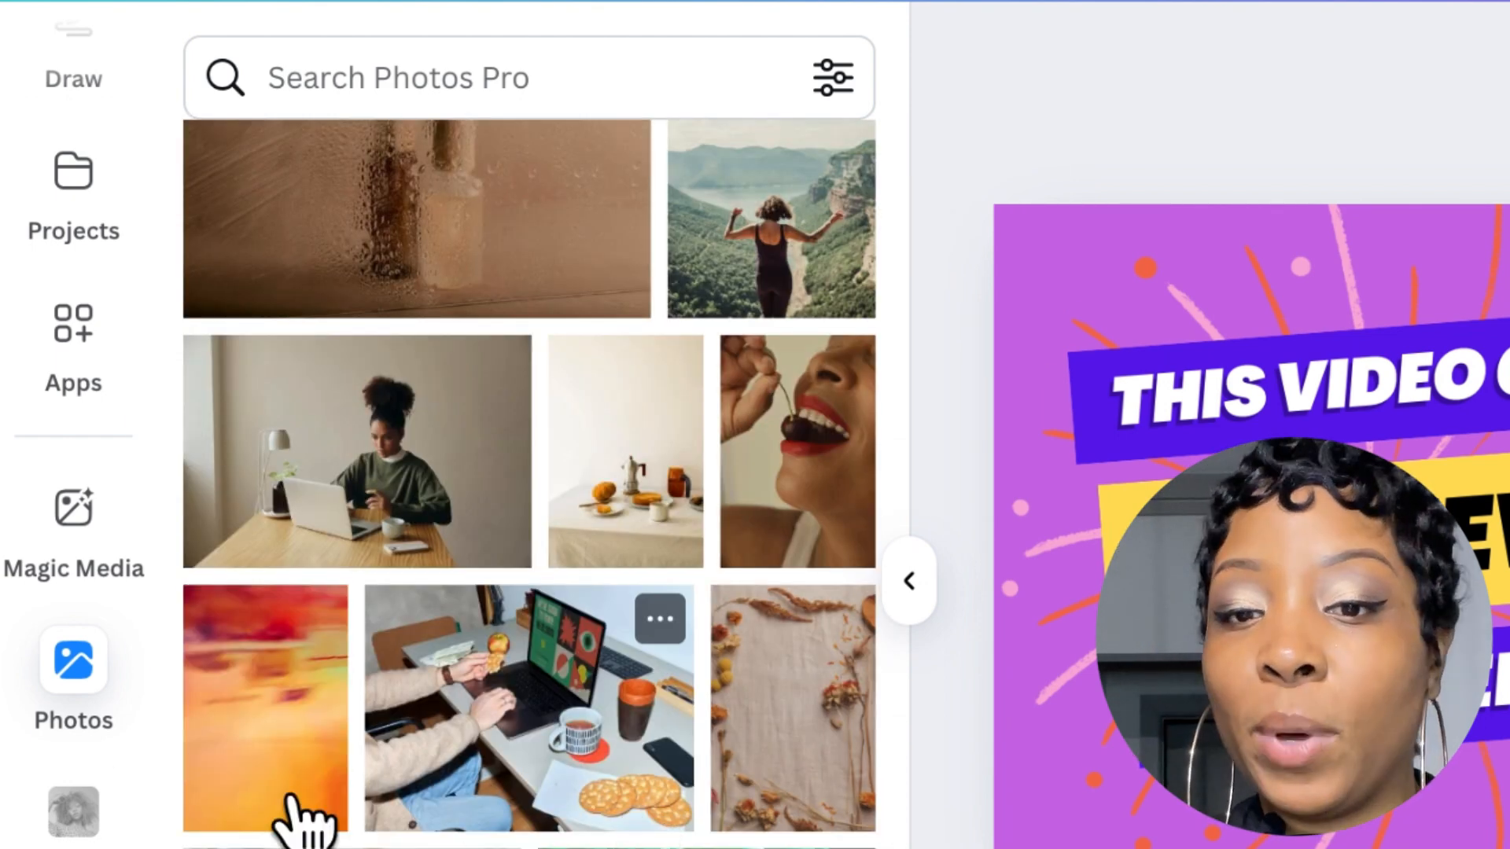
scroll(63, 668, down, 3)
Open the Reimagine app and examine its image transformation styles
click(114, 638)
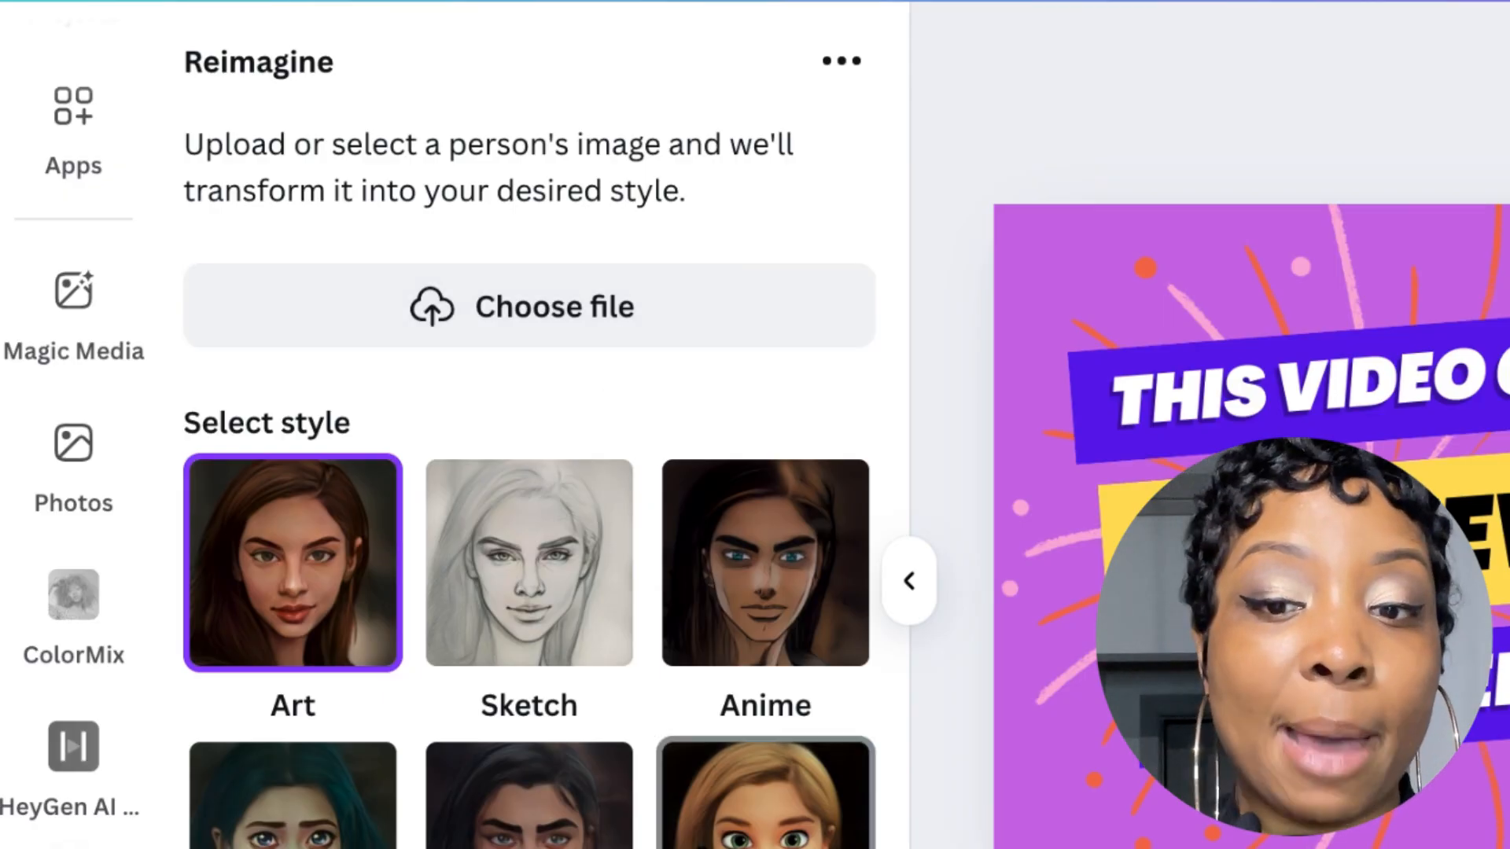
scroll(681, 843, down, 3)
scroll(681, 844, up, 3)
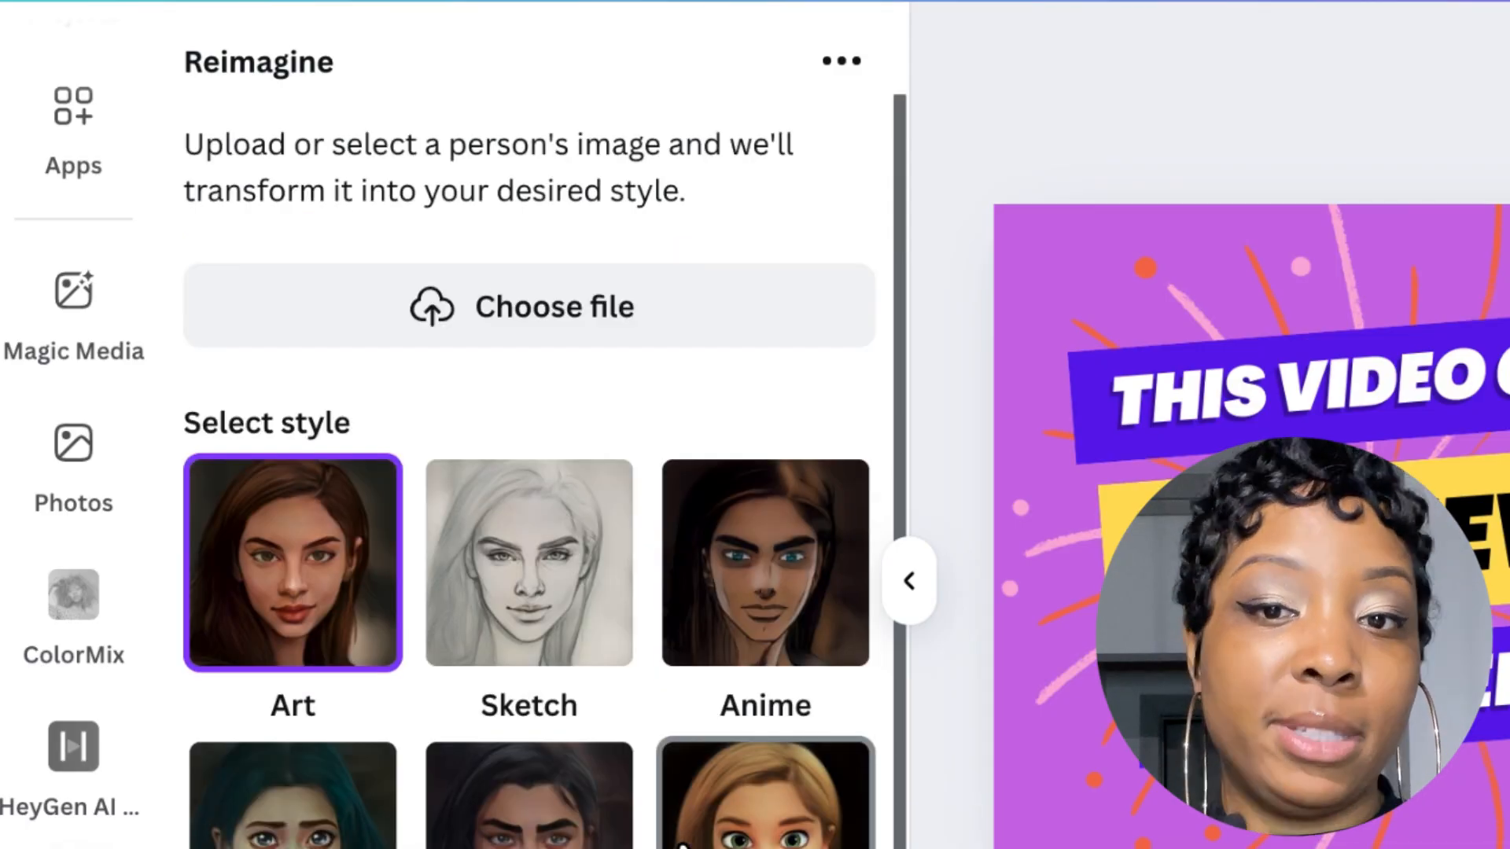
scroll(102, 398, up, 2)
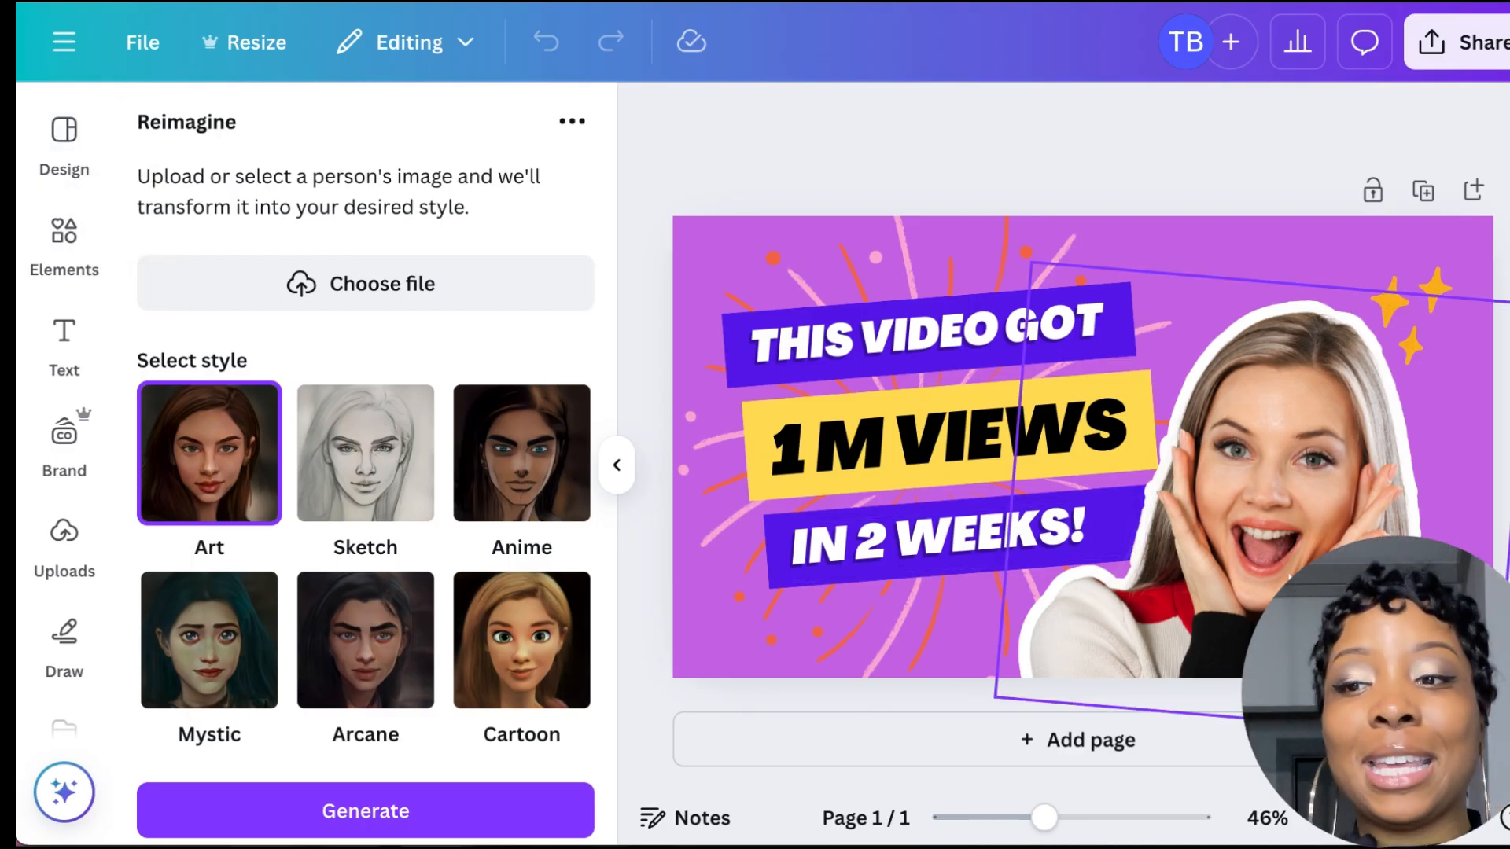
Select the woman's photo, show the uploaded images and undo the last change to the design
click(1324, 517)
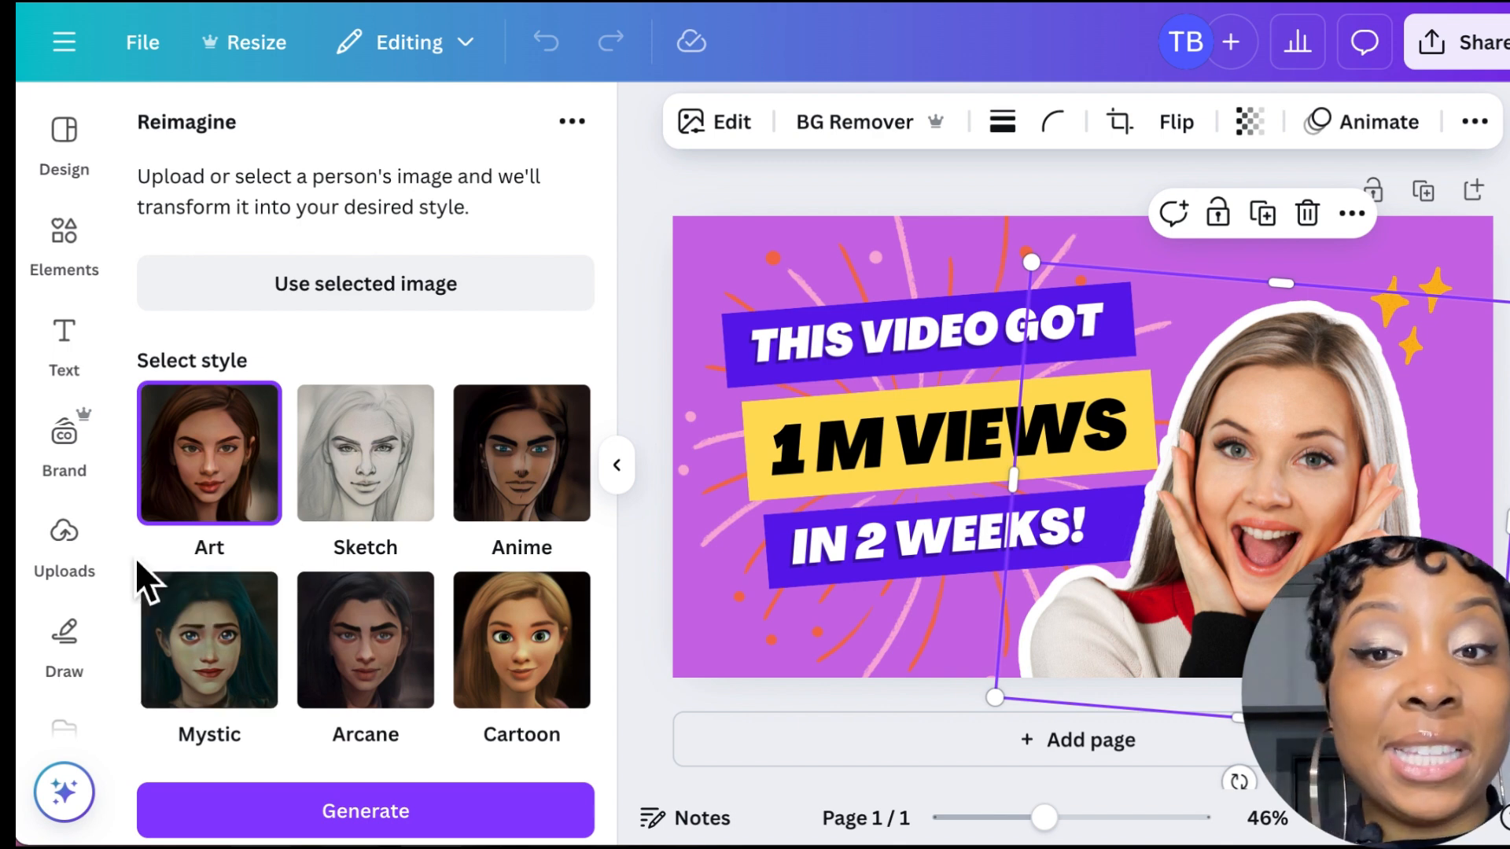
click(78, 555)
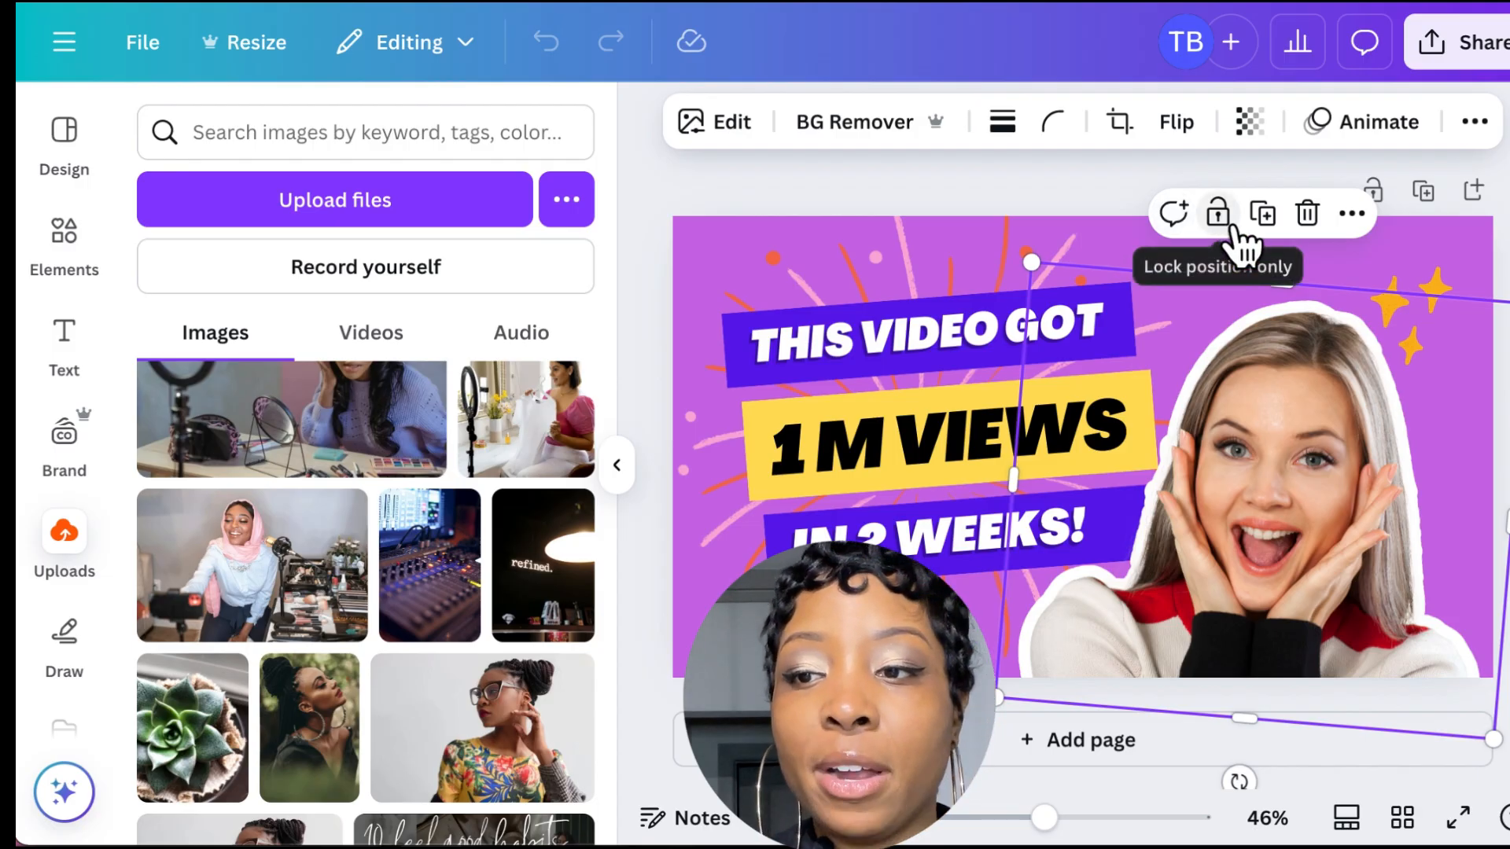
key(ctrl+z)
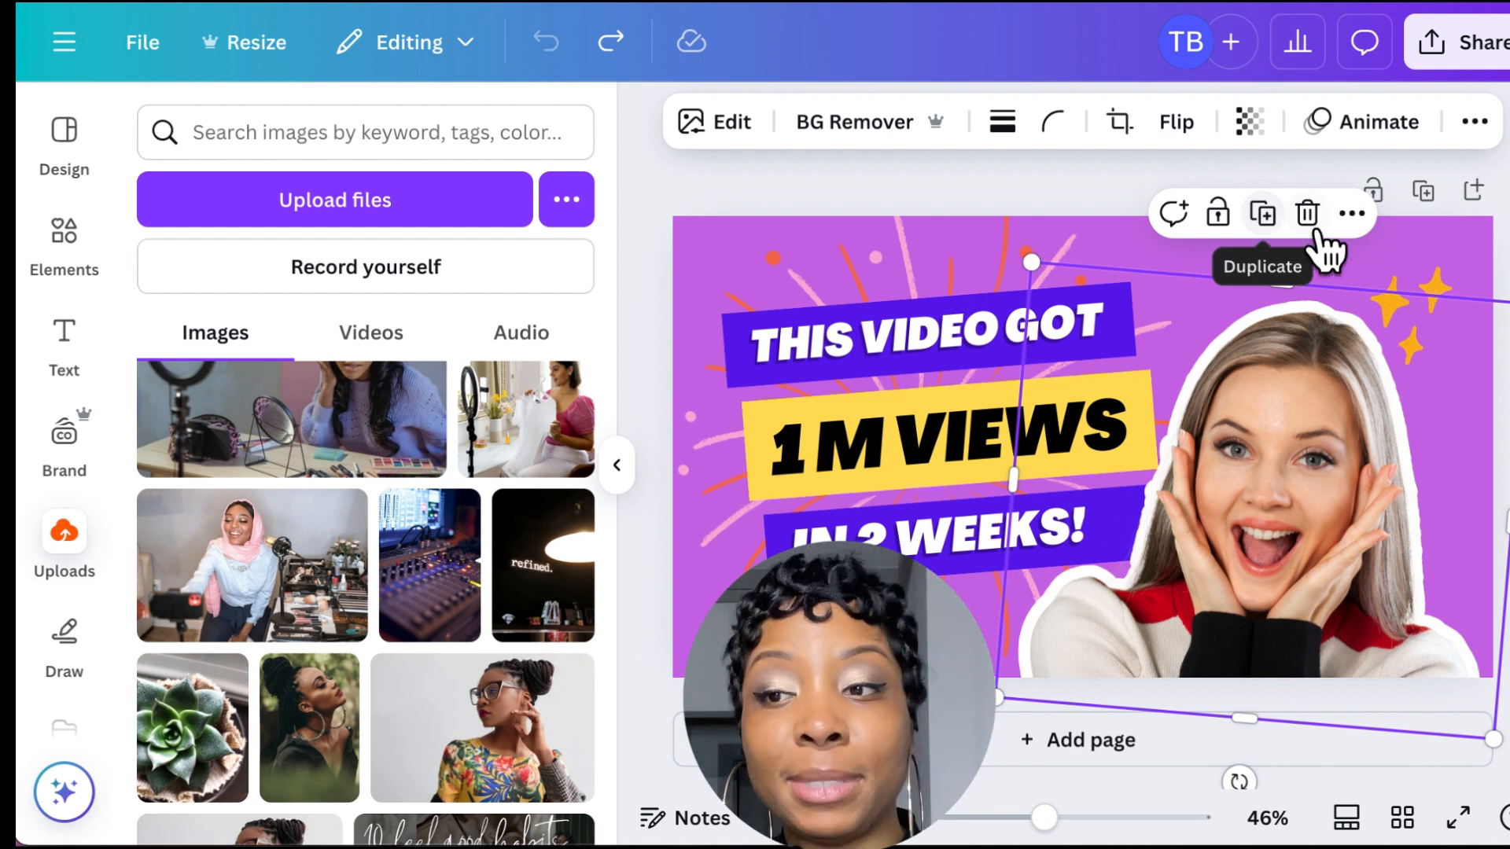
Examine the additional actions available for the woman's photo, such as layering, alignment, locking and background replacement
click(1358, 217)
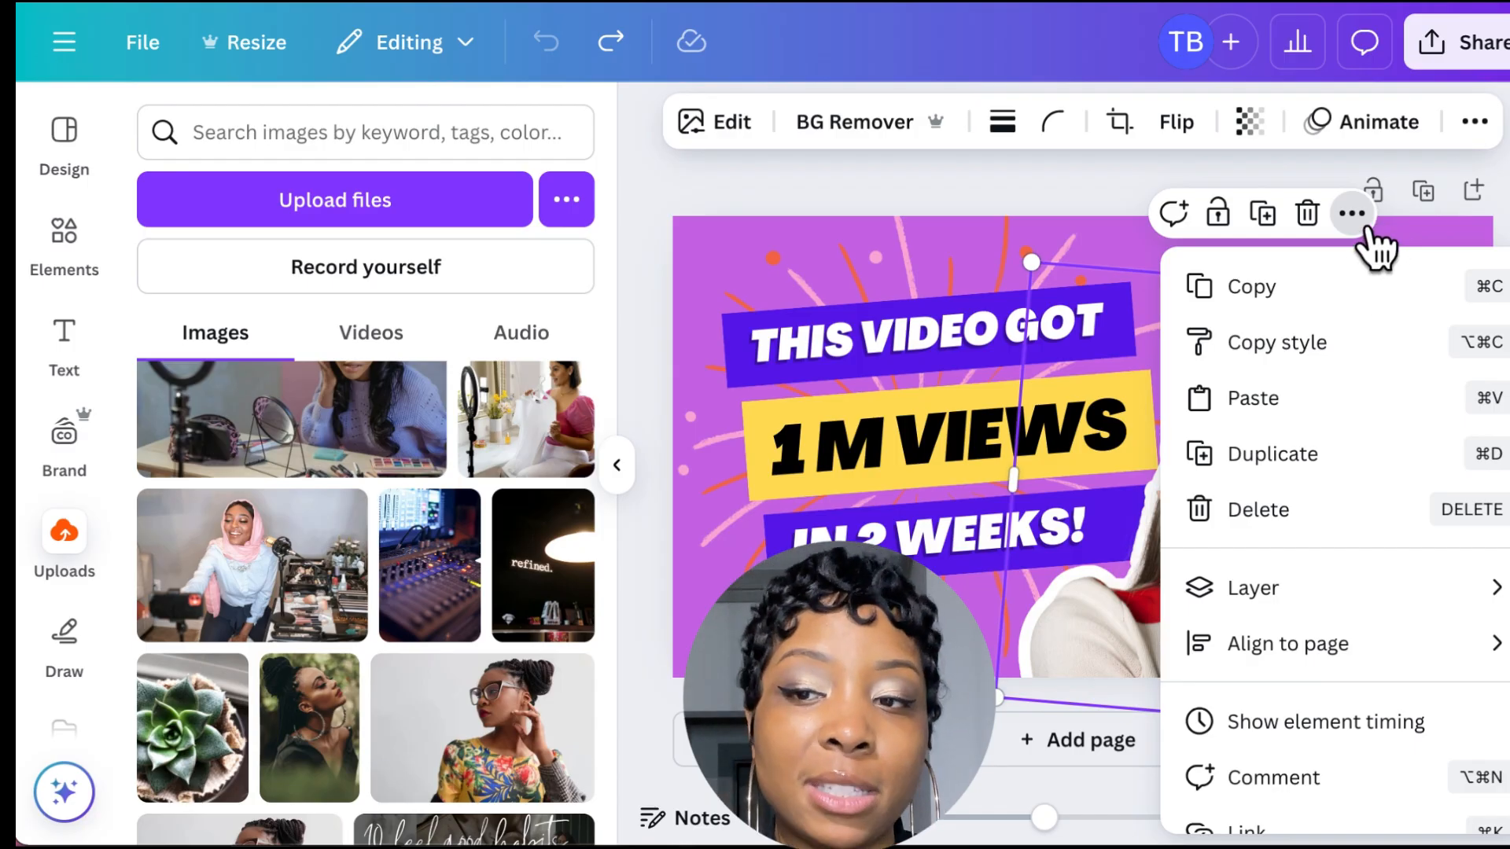
scroll(1415, 385, down, 4)
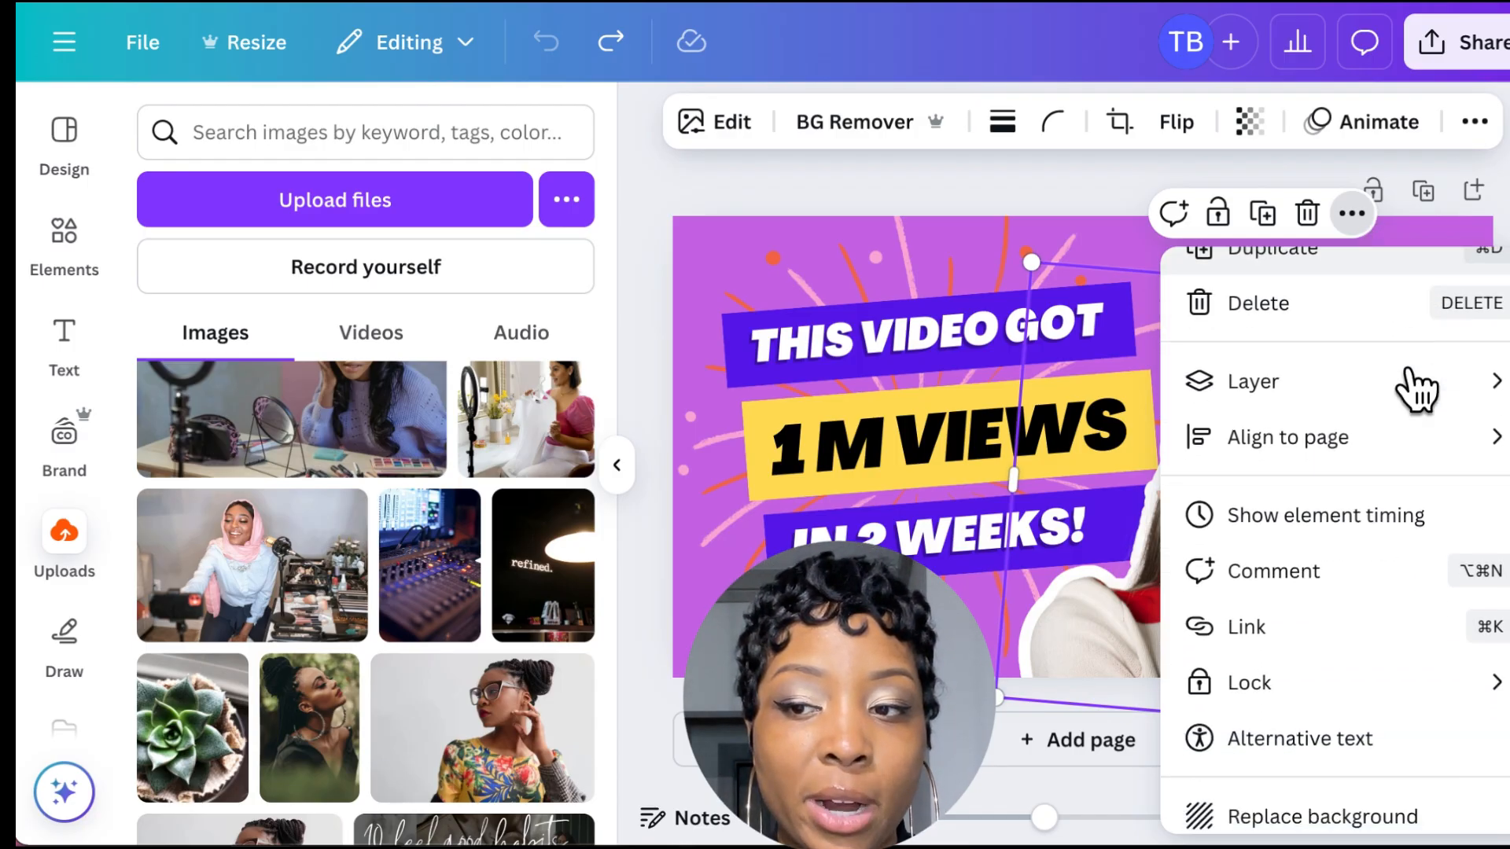
scroll(1408, 387, down, 2)
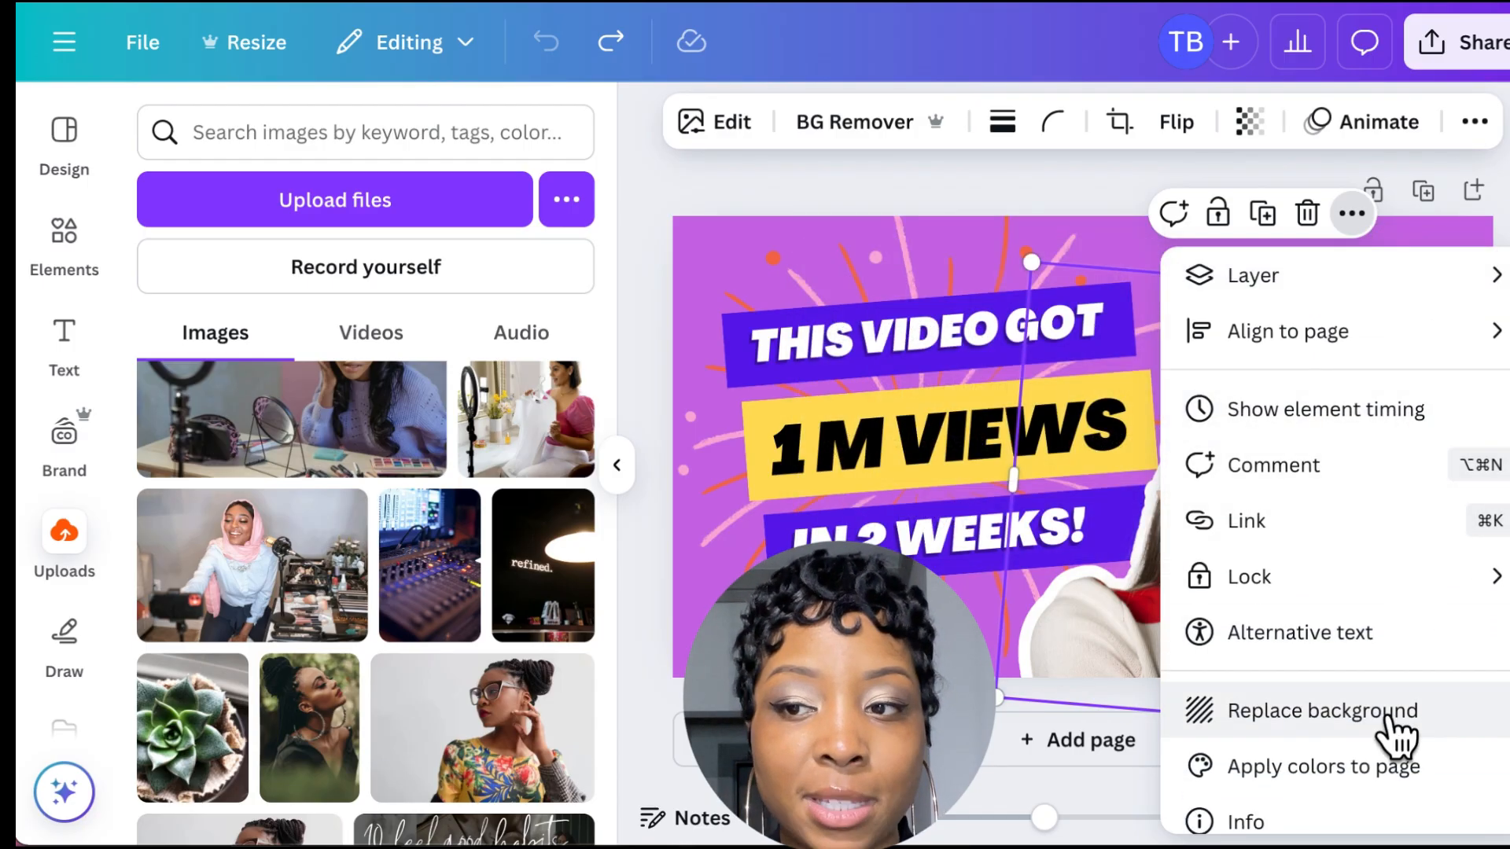
scroll(1391, 724, up, 2)
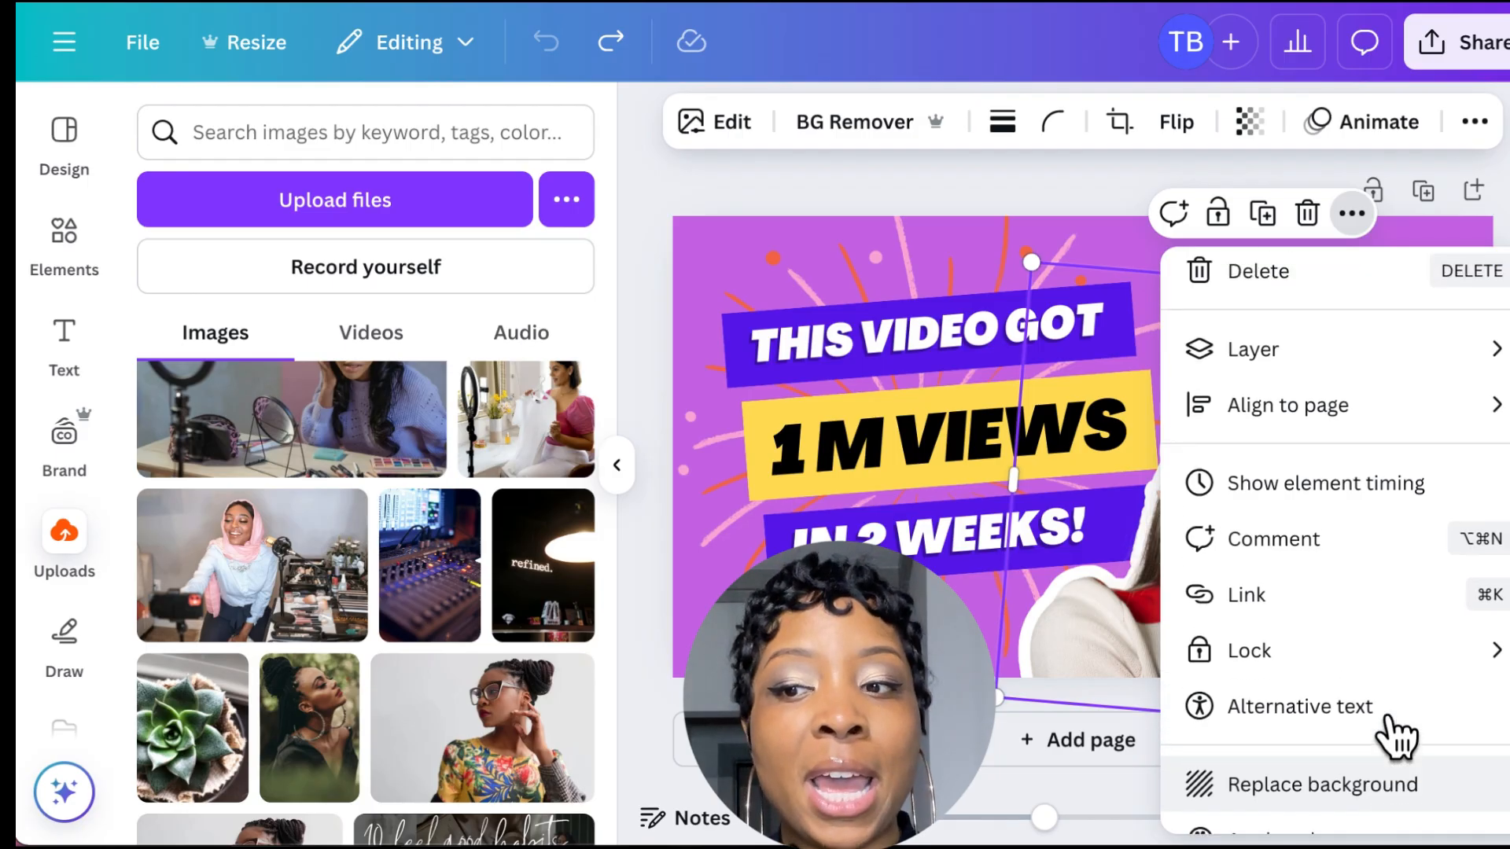
click(1366, 228)
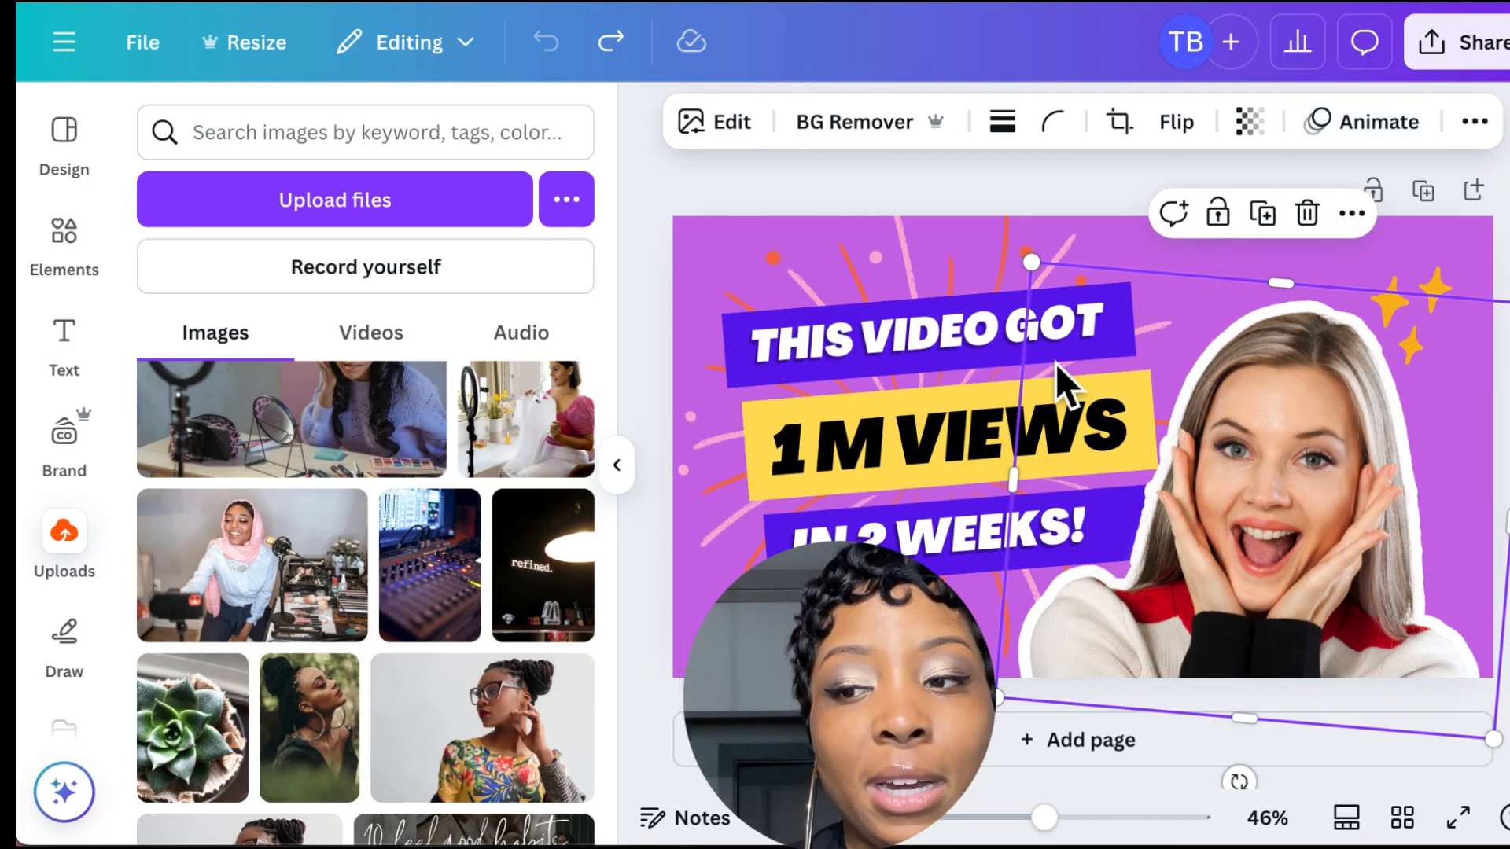
Select the "THIS VIDEO GOT" text and the woman's photo in turn to compare their formatting options
click(965, 357)
click(1258, 459)
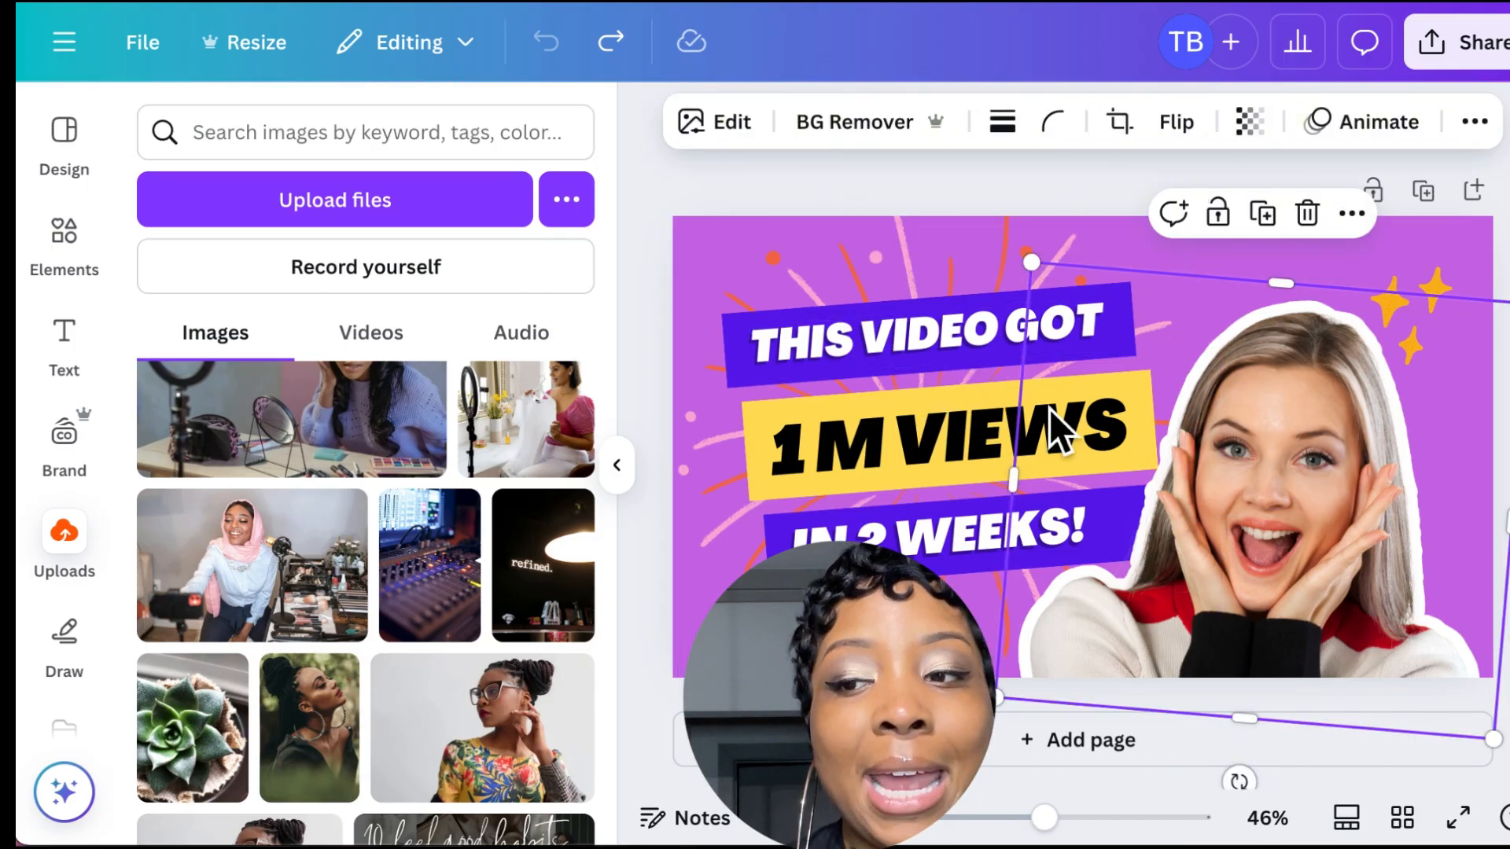
click(769, 337)
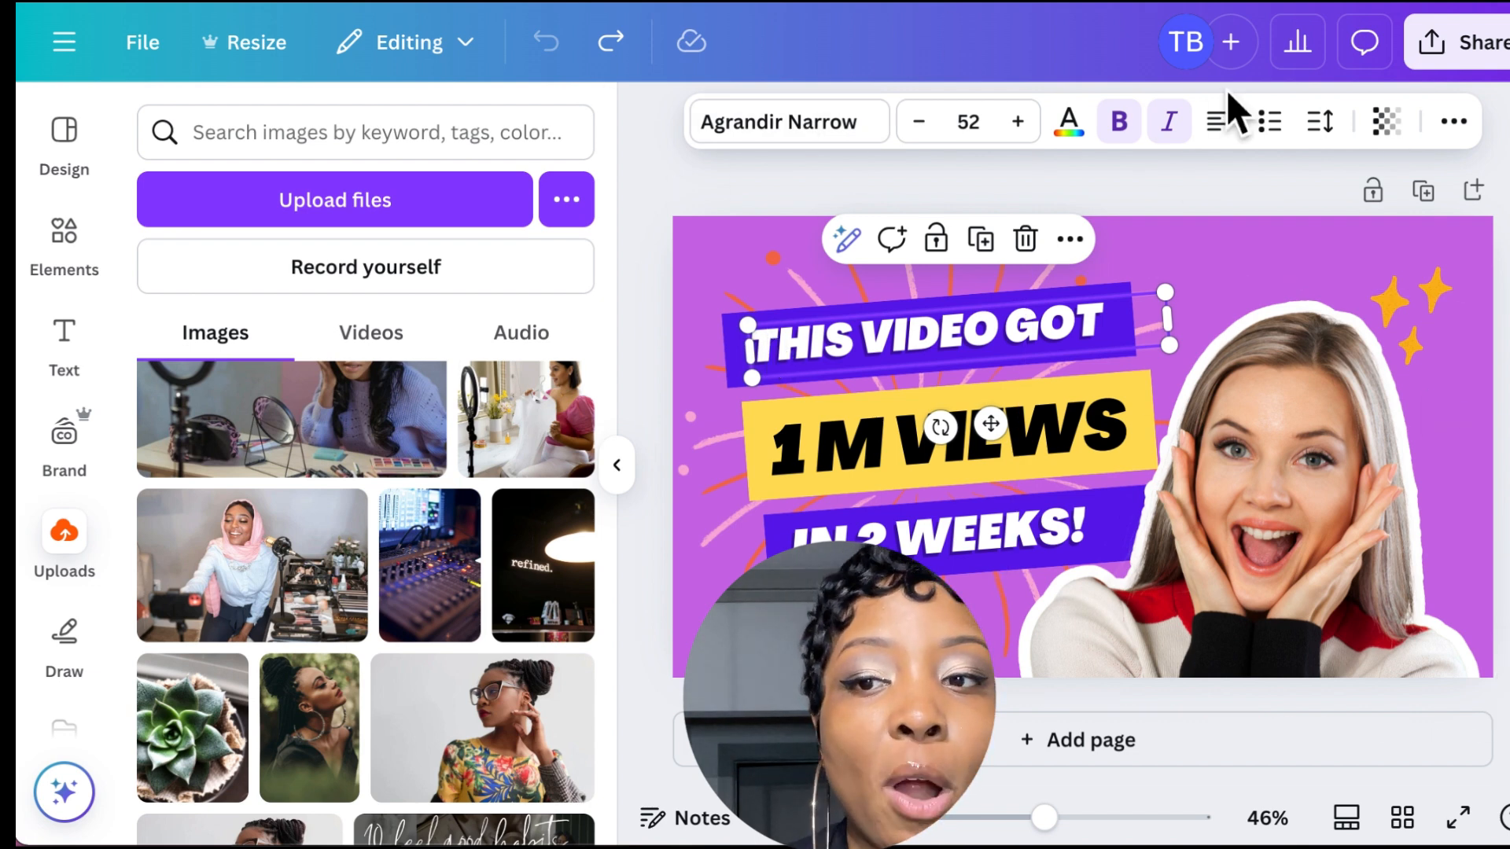
click(1342, 394)
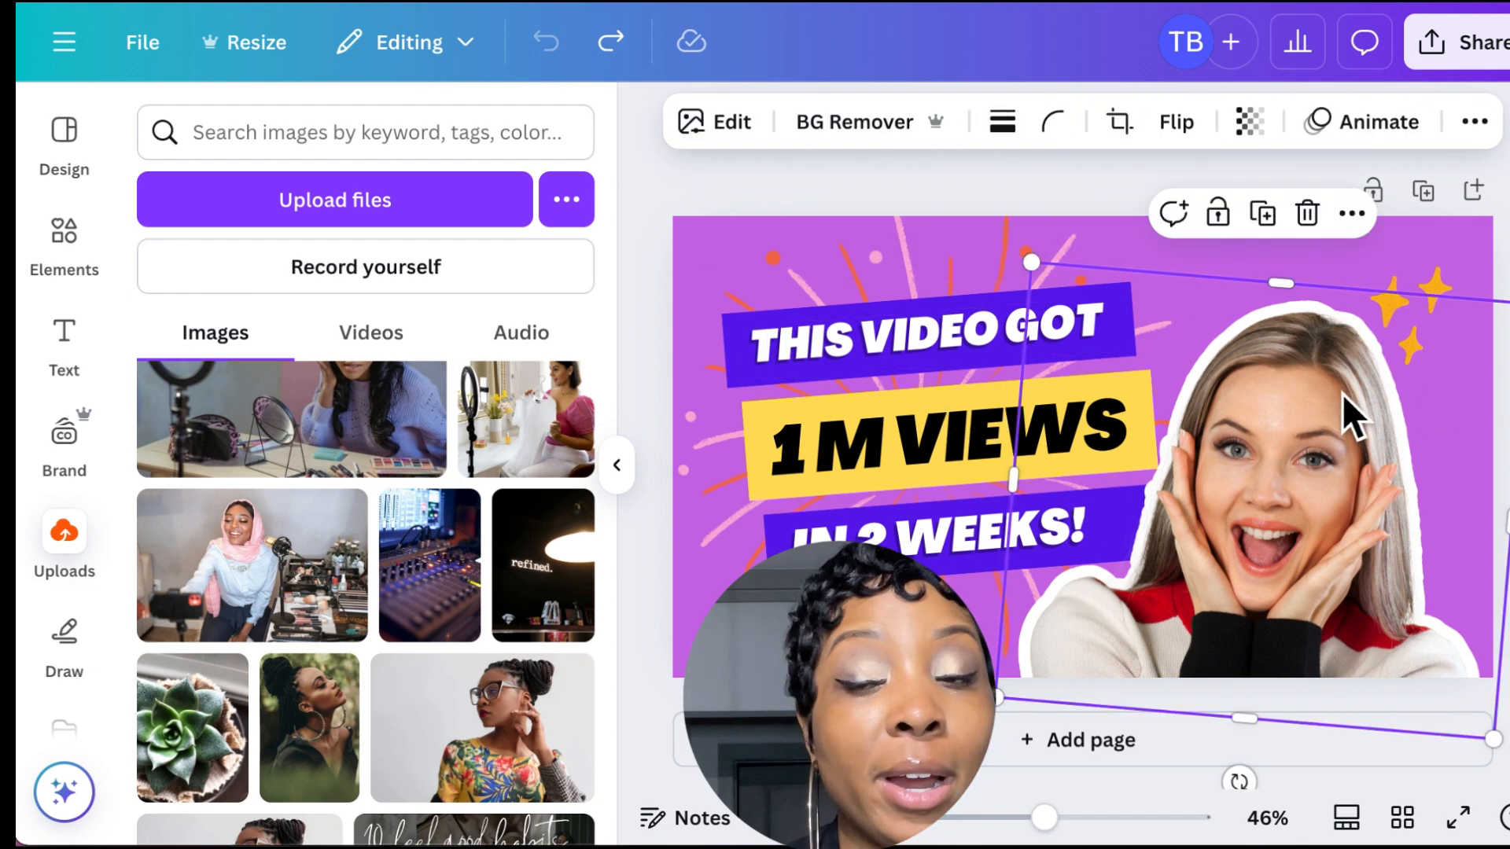
Open the editing options for the woman's photo and examine the Magic Studio tools, filters and effects
click(759, 135)
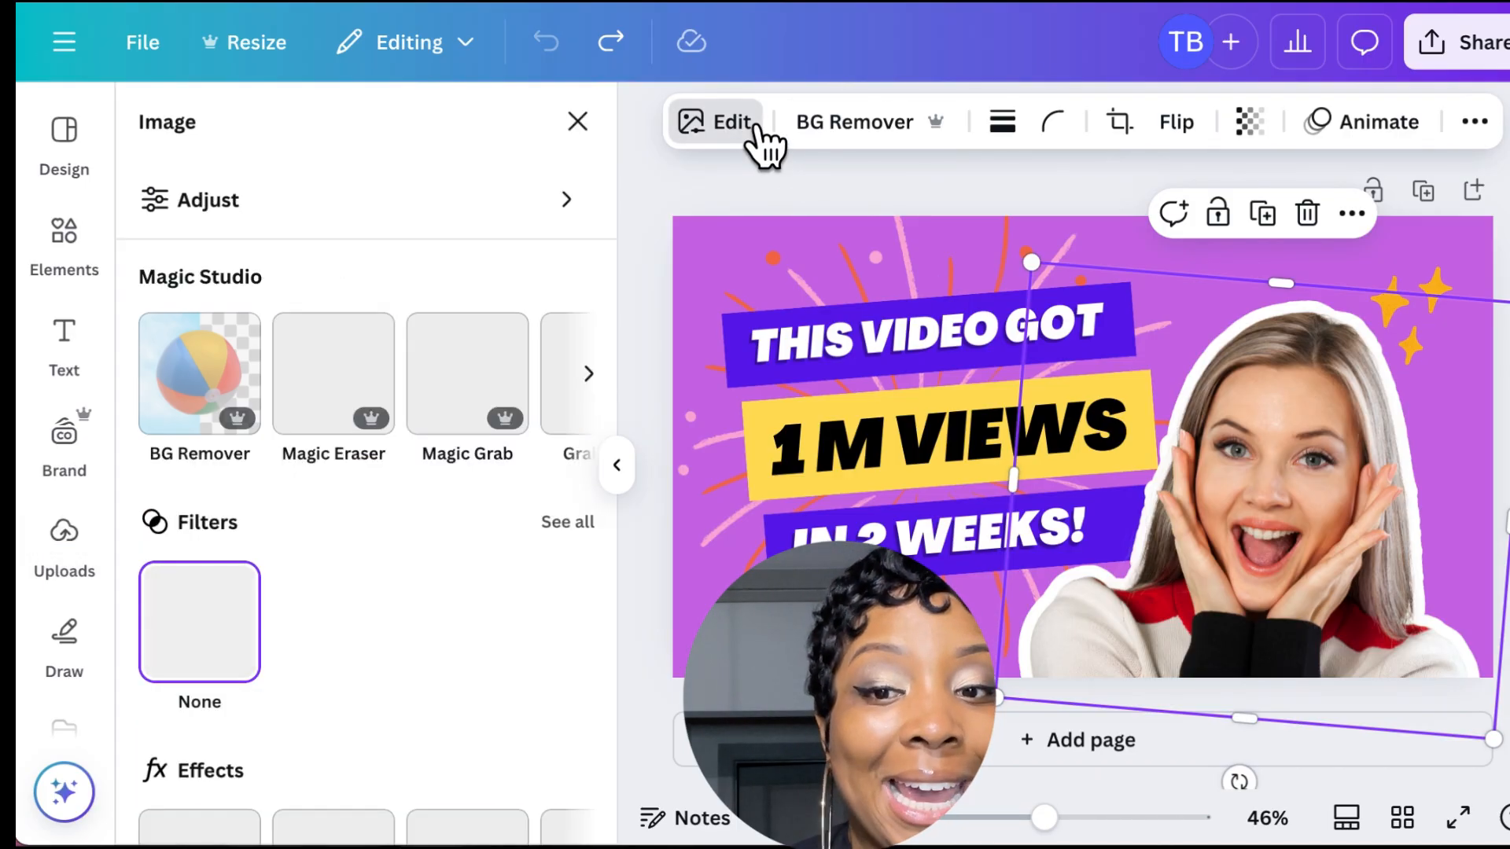
scroll(433, 504, down, 3)
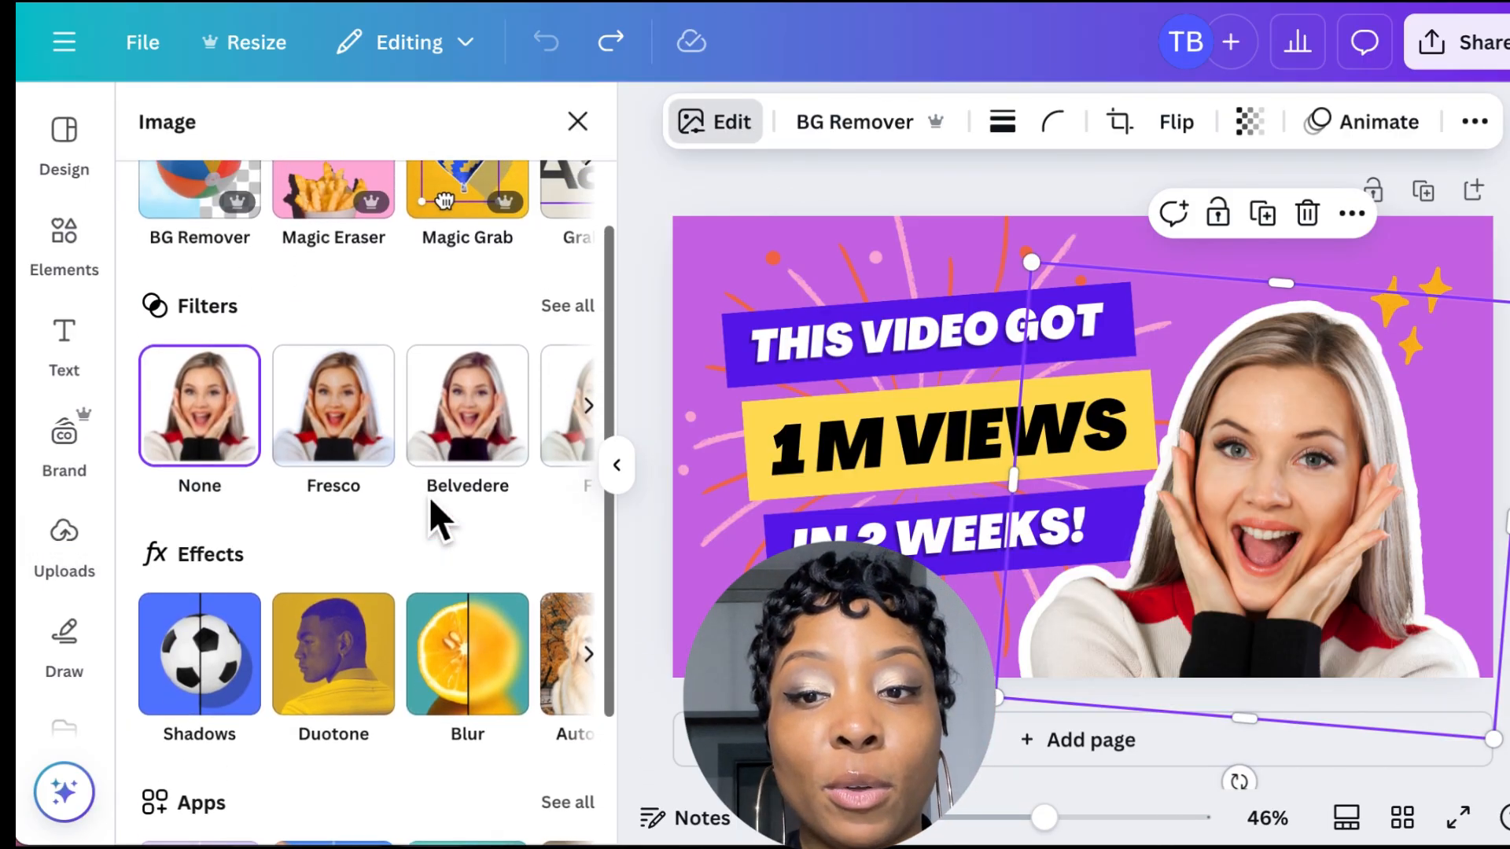
scroll(428, 497, up, 3)
scroll(428, 497, down, 1)
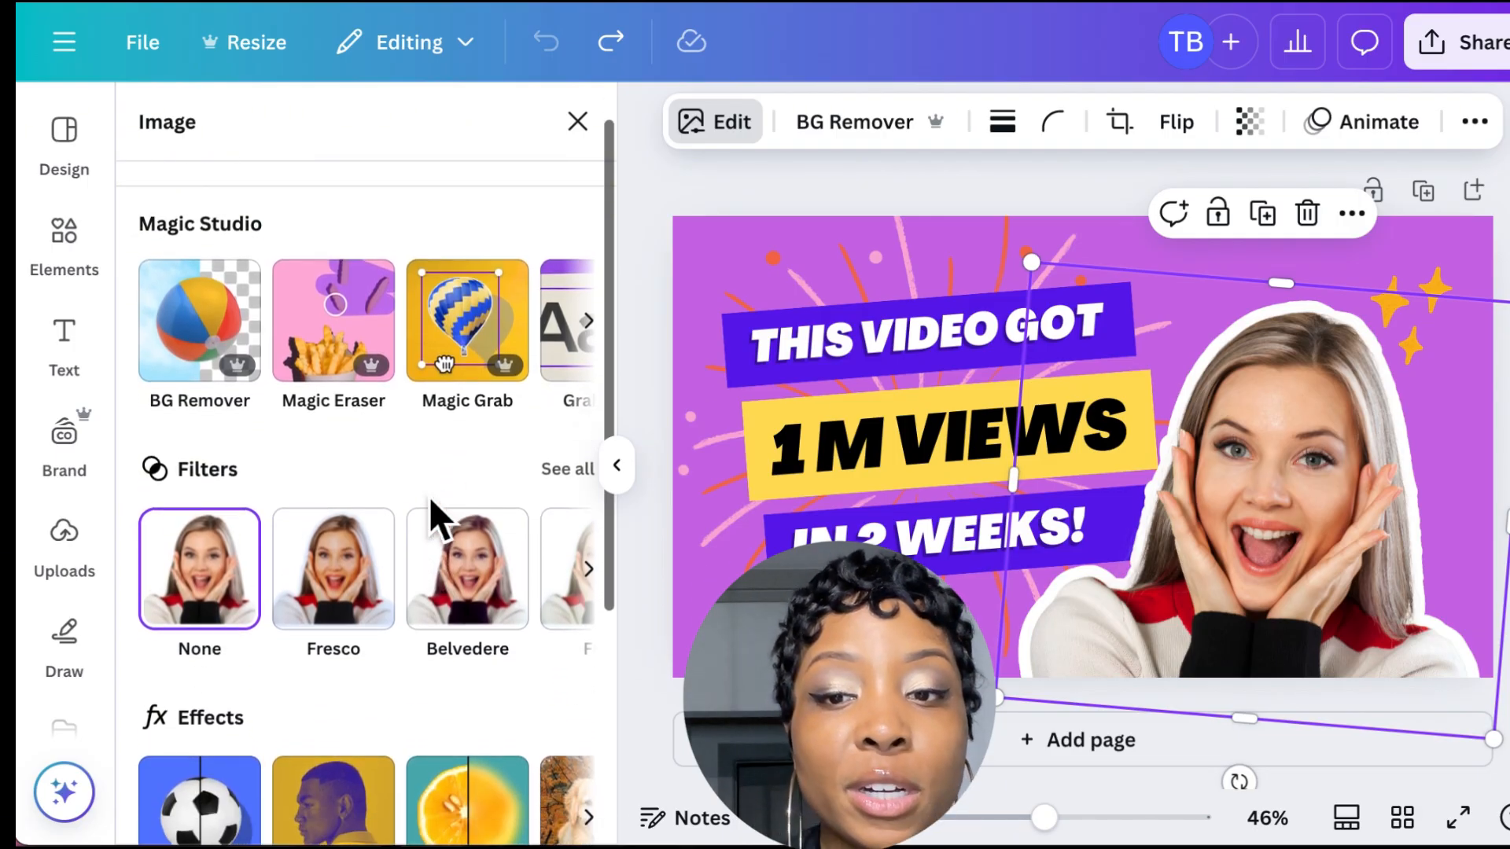
Examine the filters, effects and apps available for the woman's photo
scroll(428, 497, down, 1)
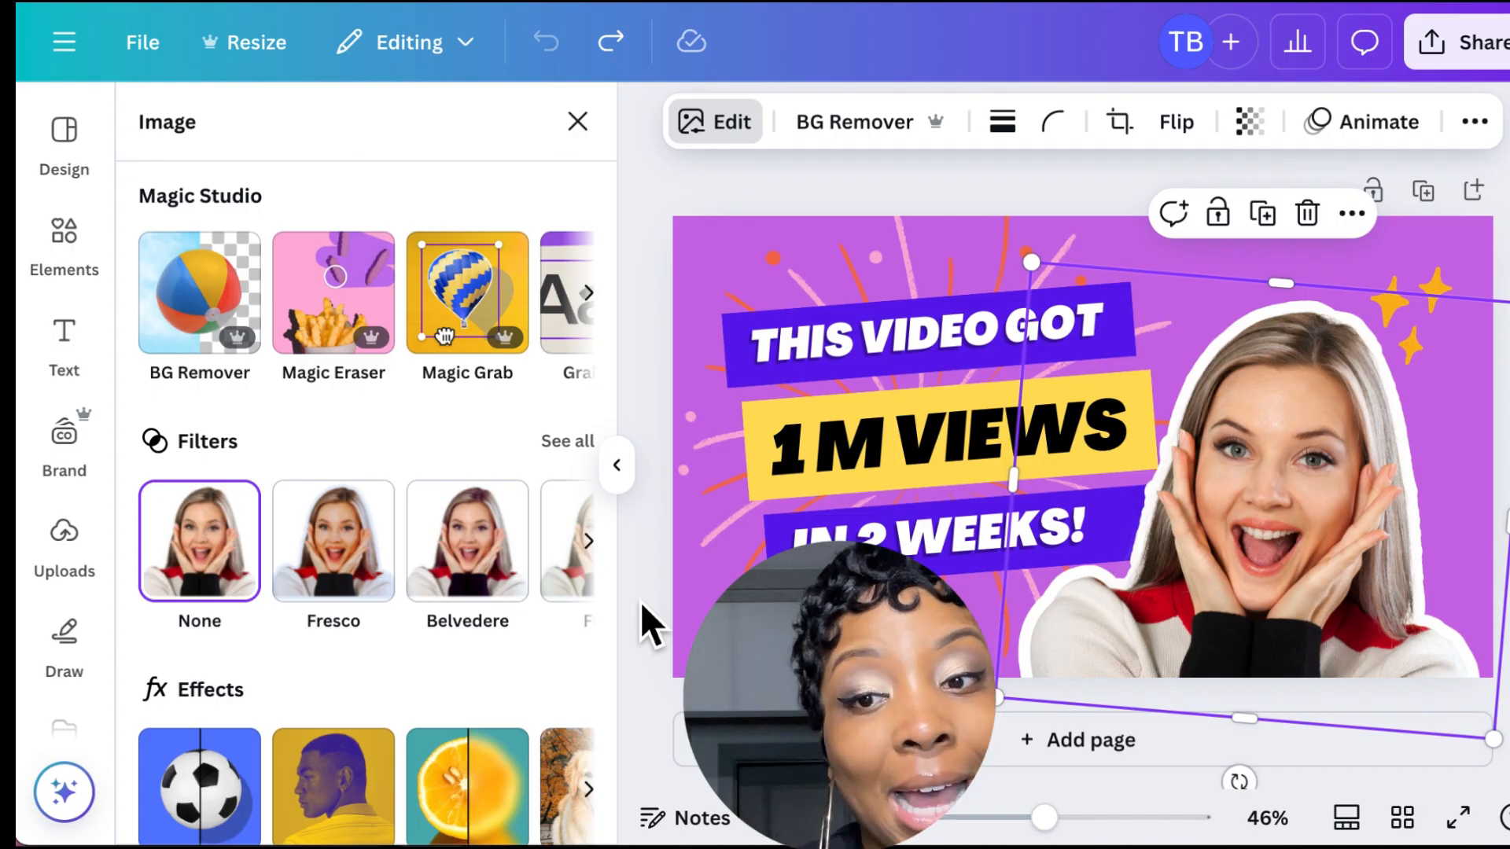
scroll(293, 610, down, 4)
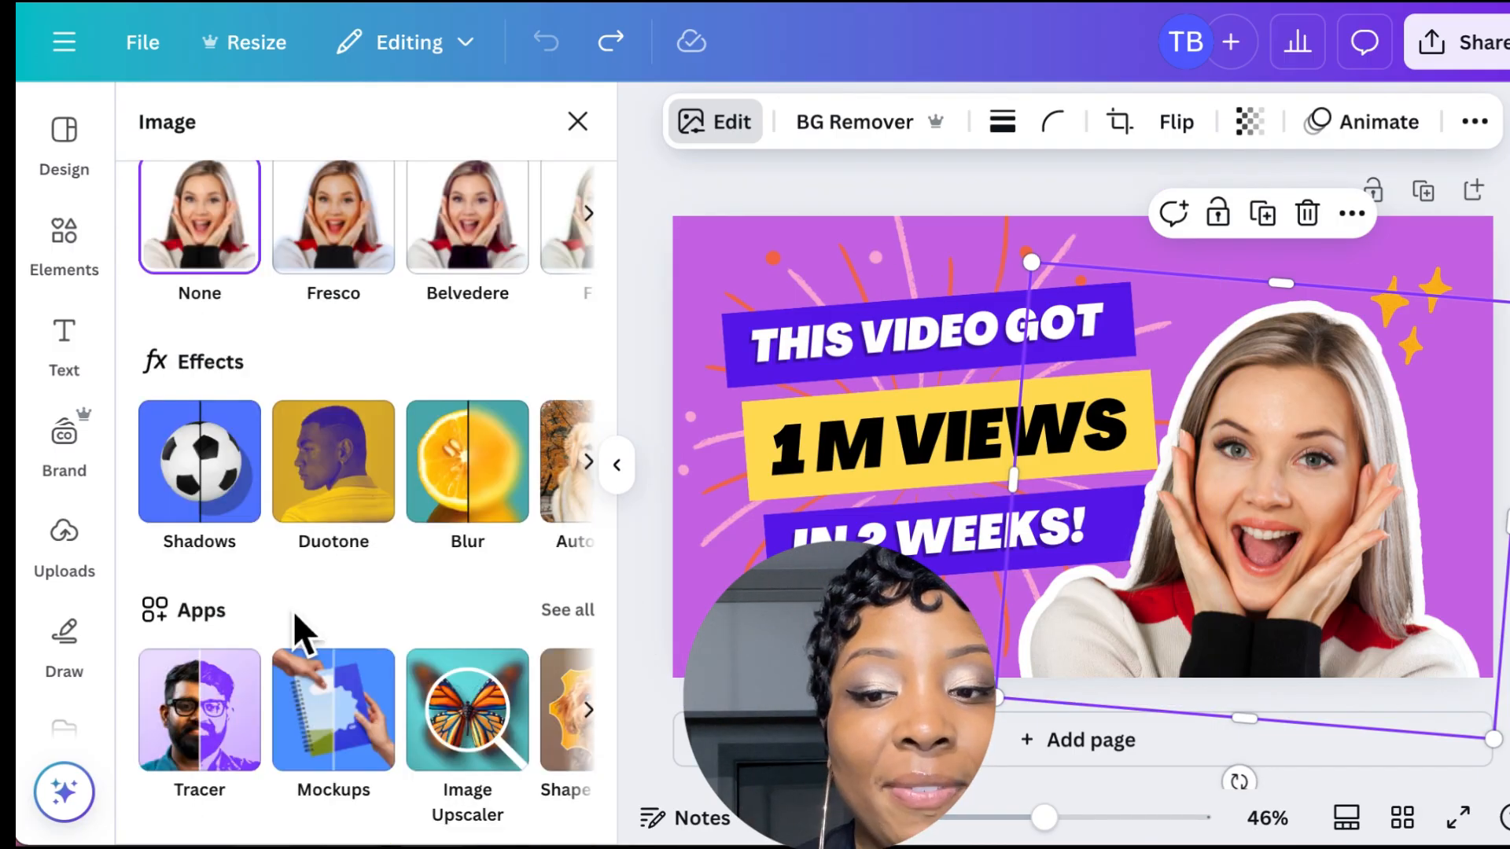
scroll(346, 611, up, 1)
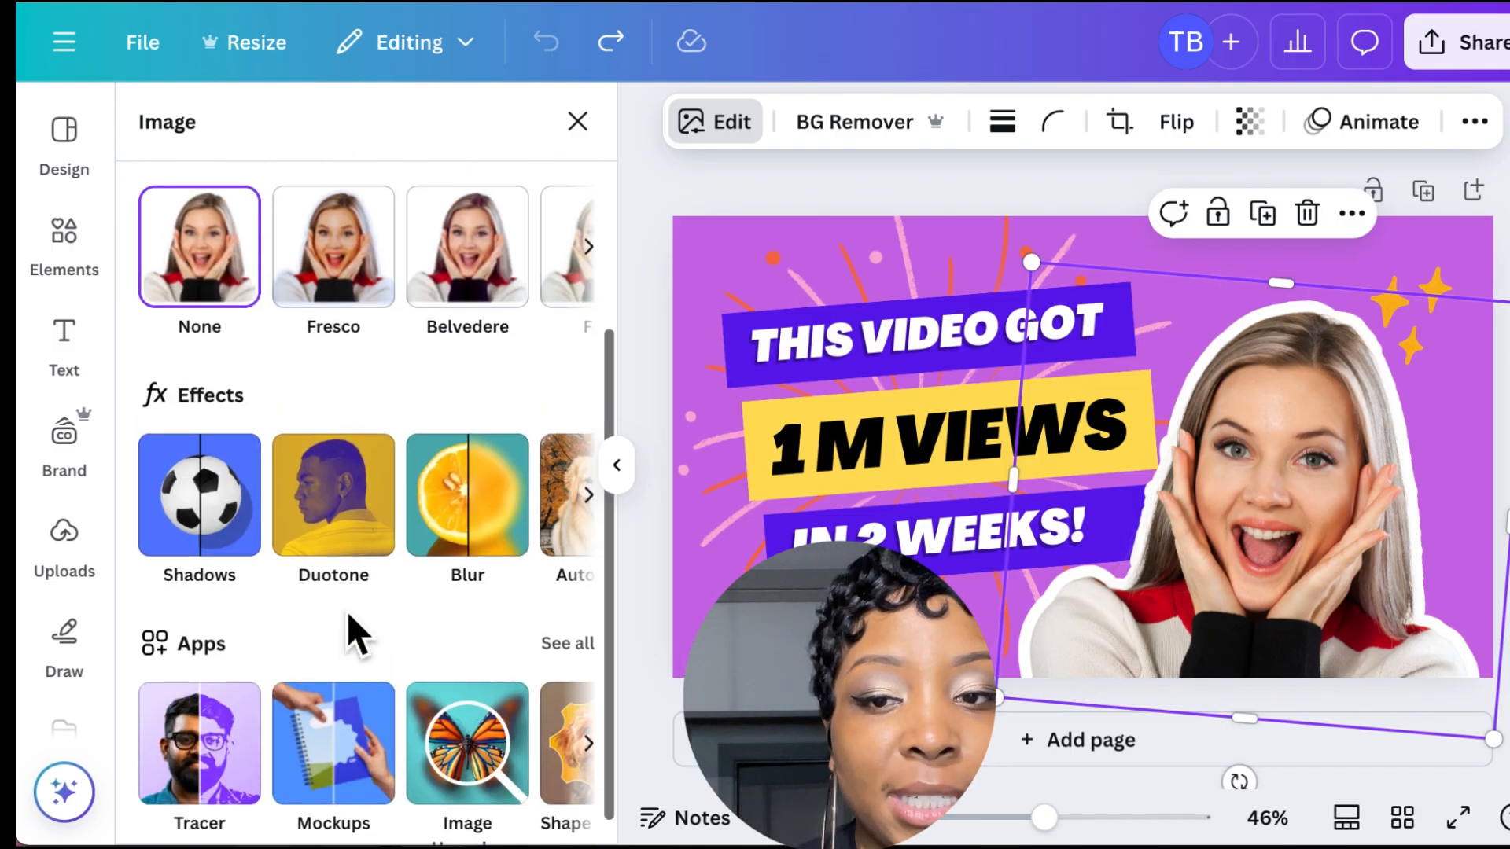
scroll(346, 610, up, 5)
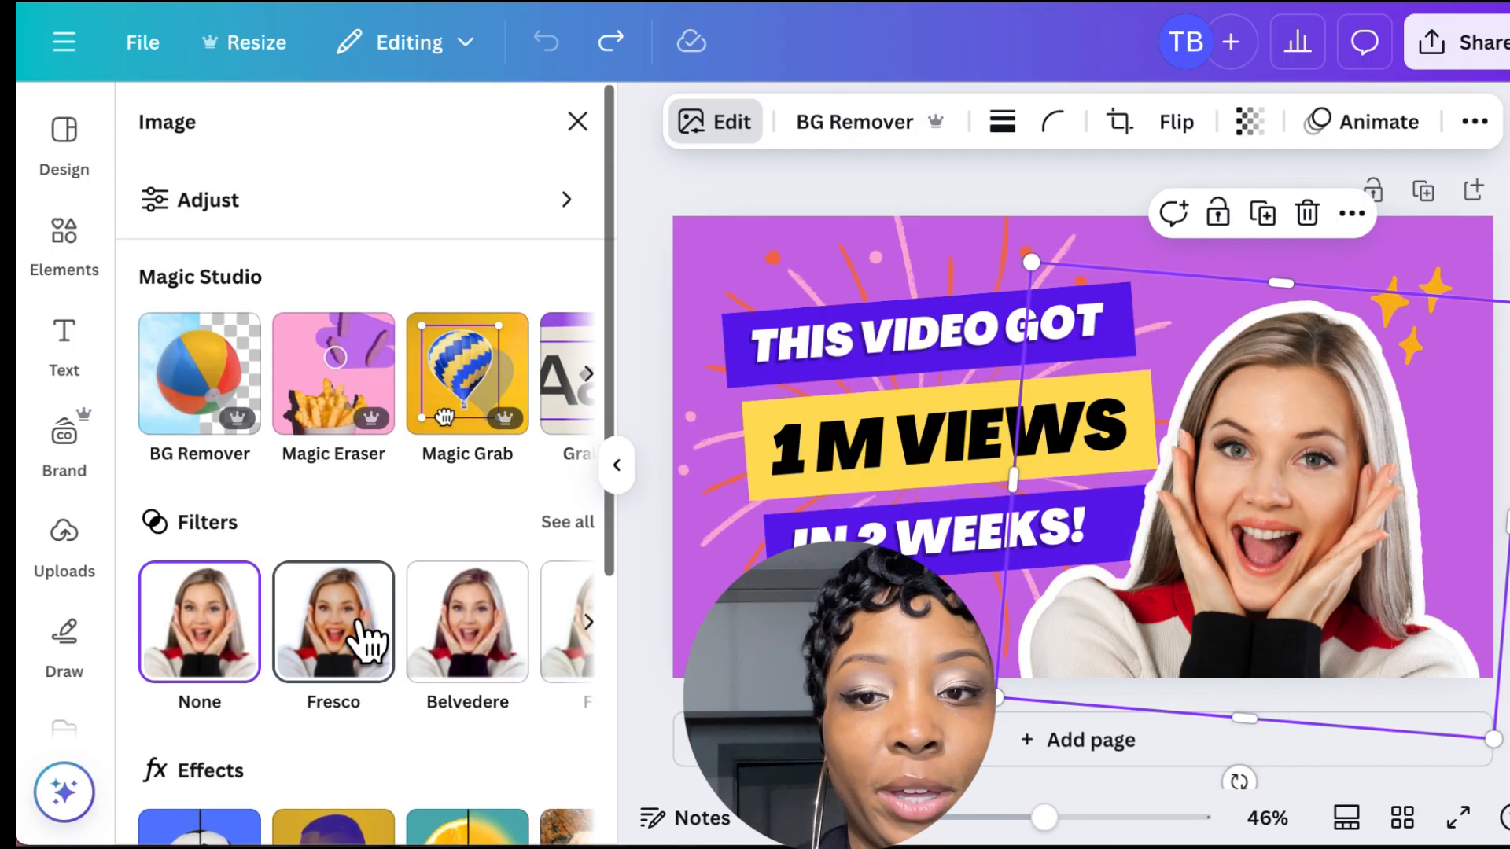
Examine the white balance, light and color adjustments available for the whole image of the woman's photo
click(386, 228)
scroll(393, 401, down, 1)
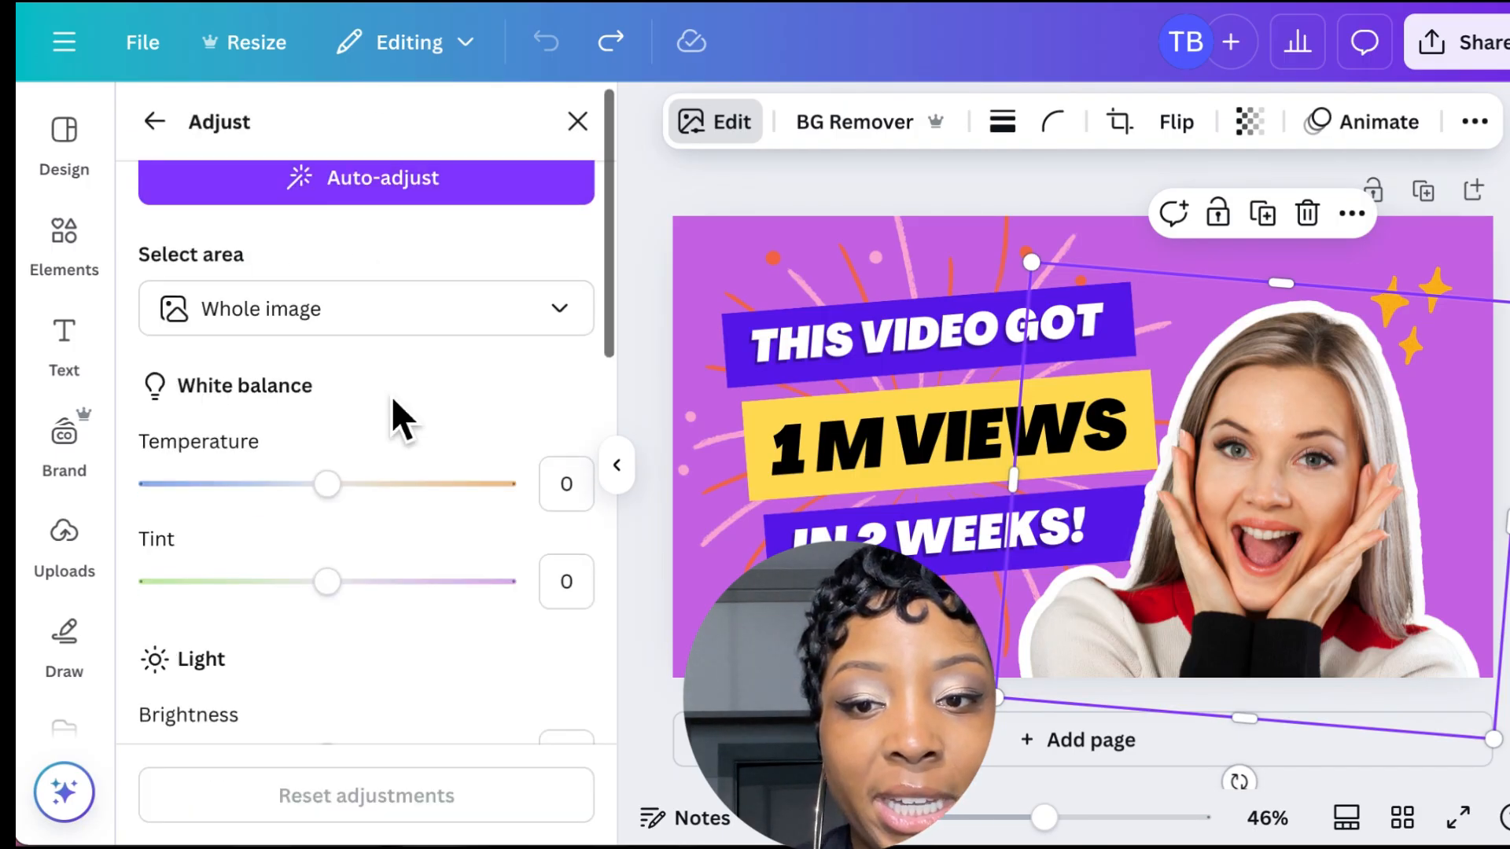
scroll(408, 425, down, 5)
scroll(424, 573, up, 3)
scroll(425, 573, down, 2)
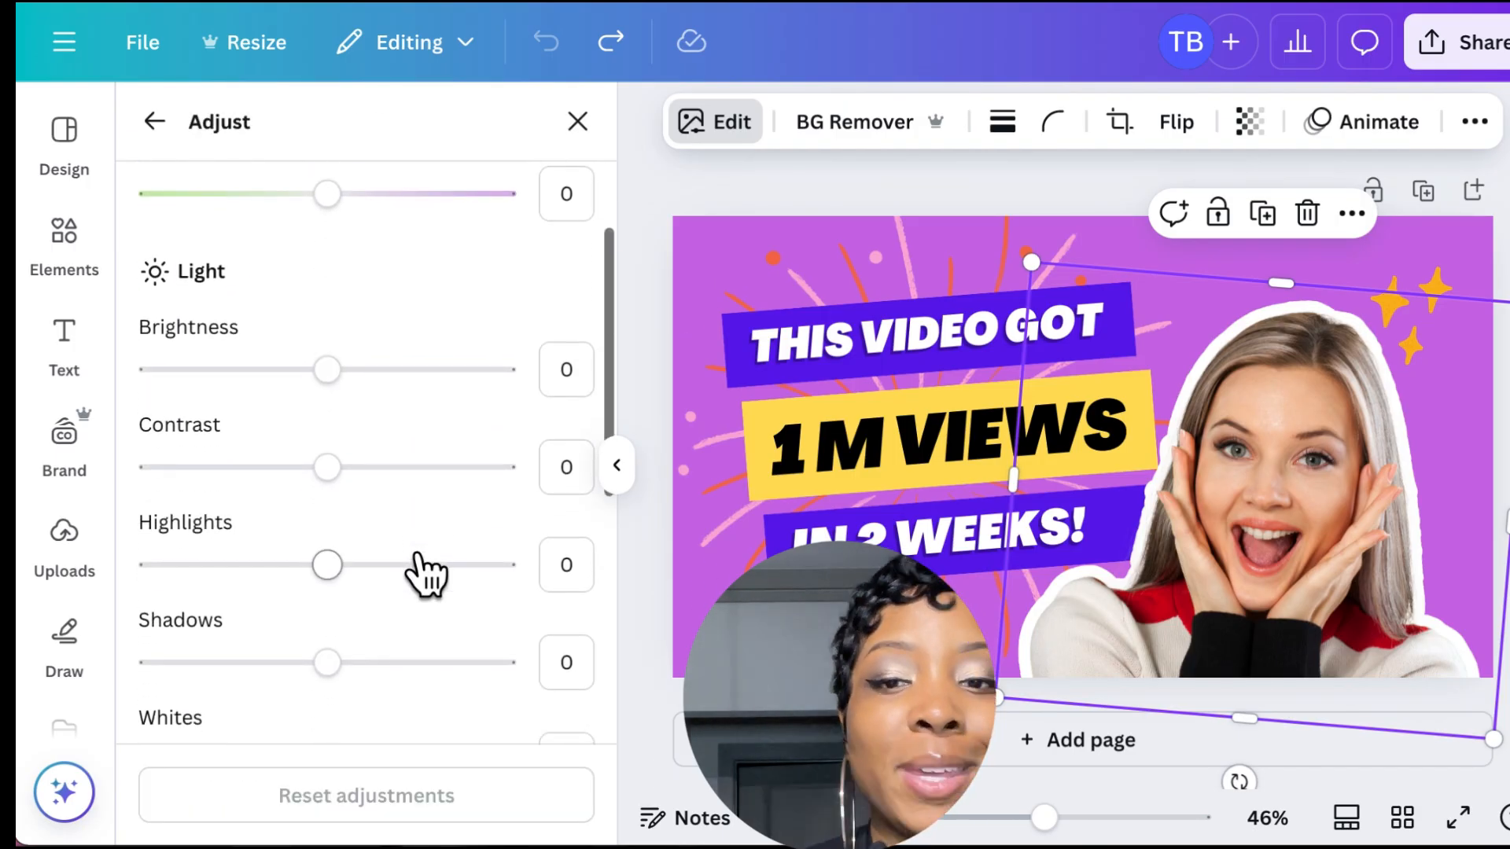
scroll(425, 573, down, 3)
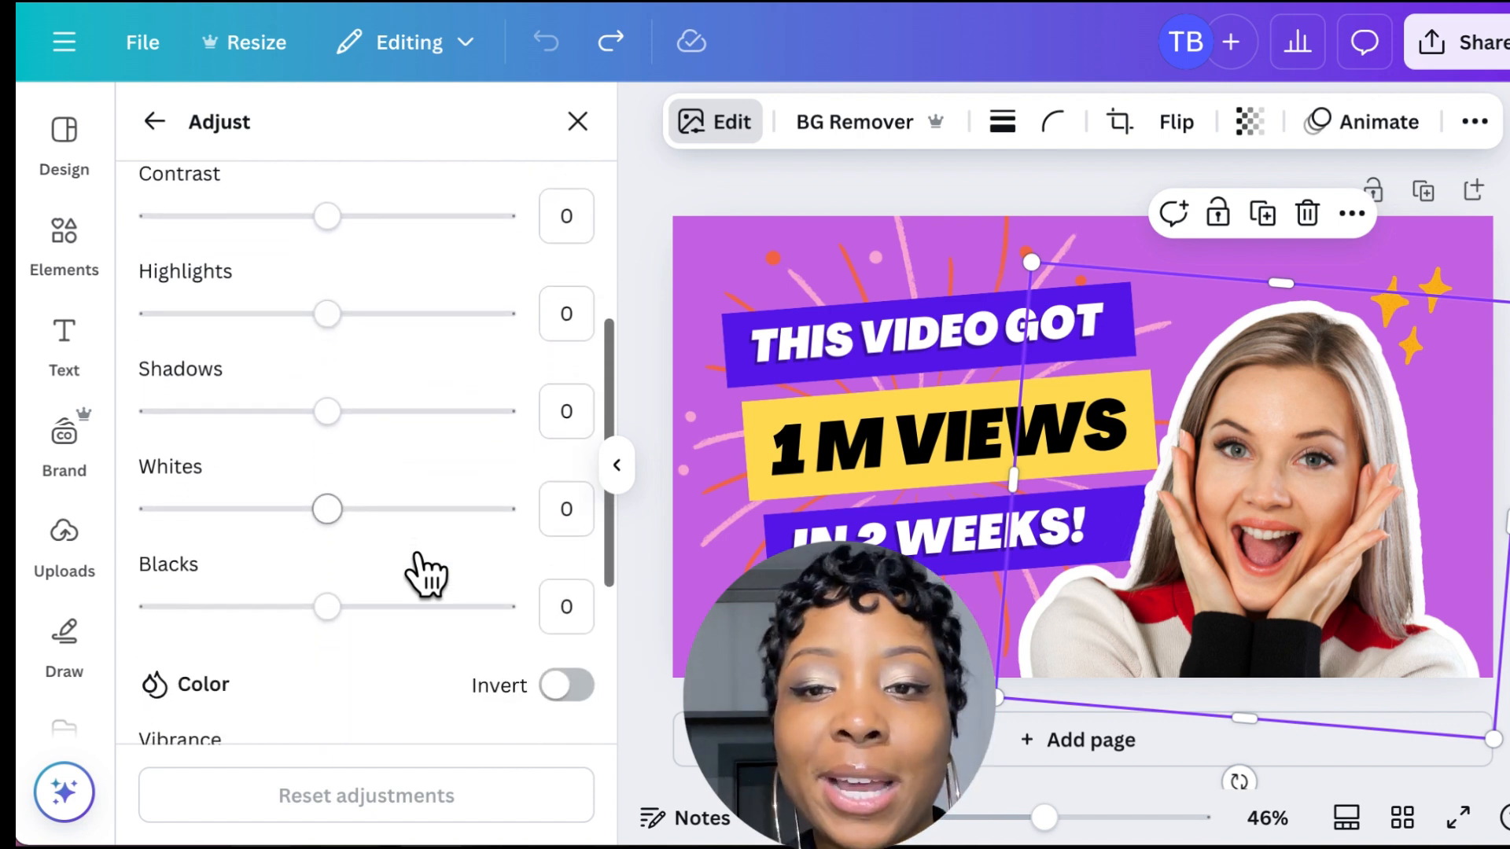
scroll(425, 574, down, 2)
click(184, 122)
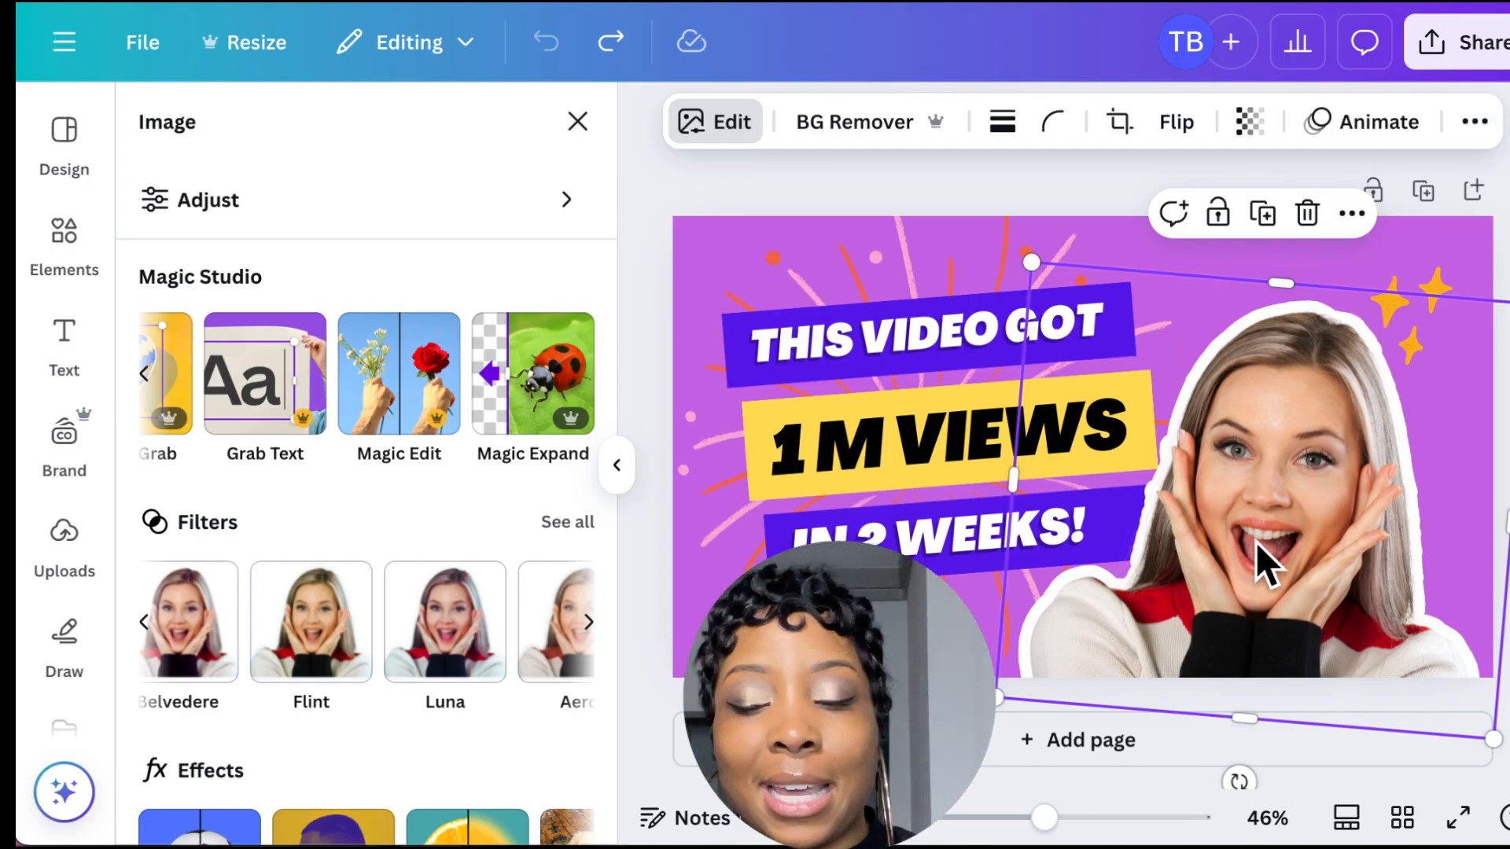
Delete the template's photo of the woman and add the uploaded photo of the woman in black making a heart with her hands
click(1312, 217)
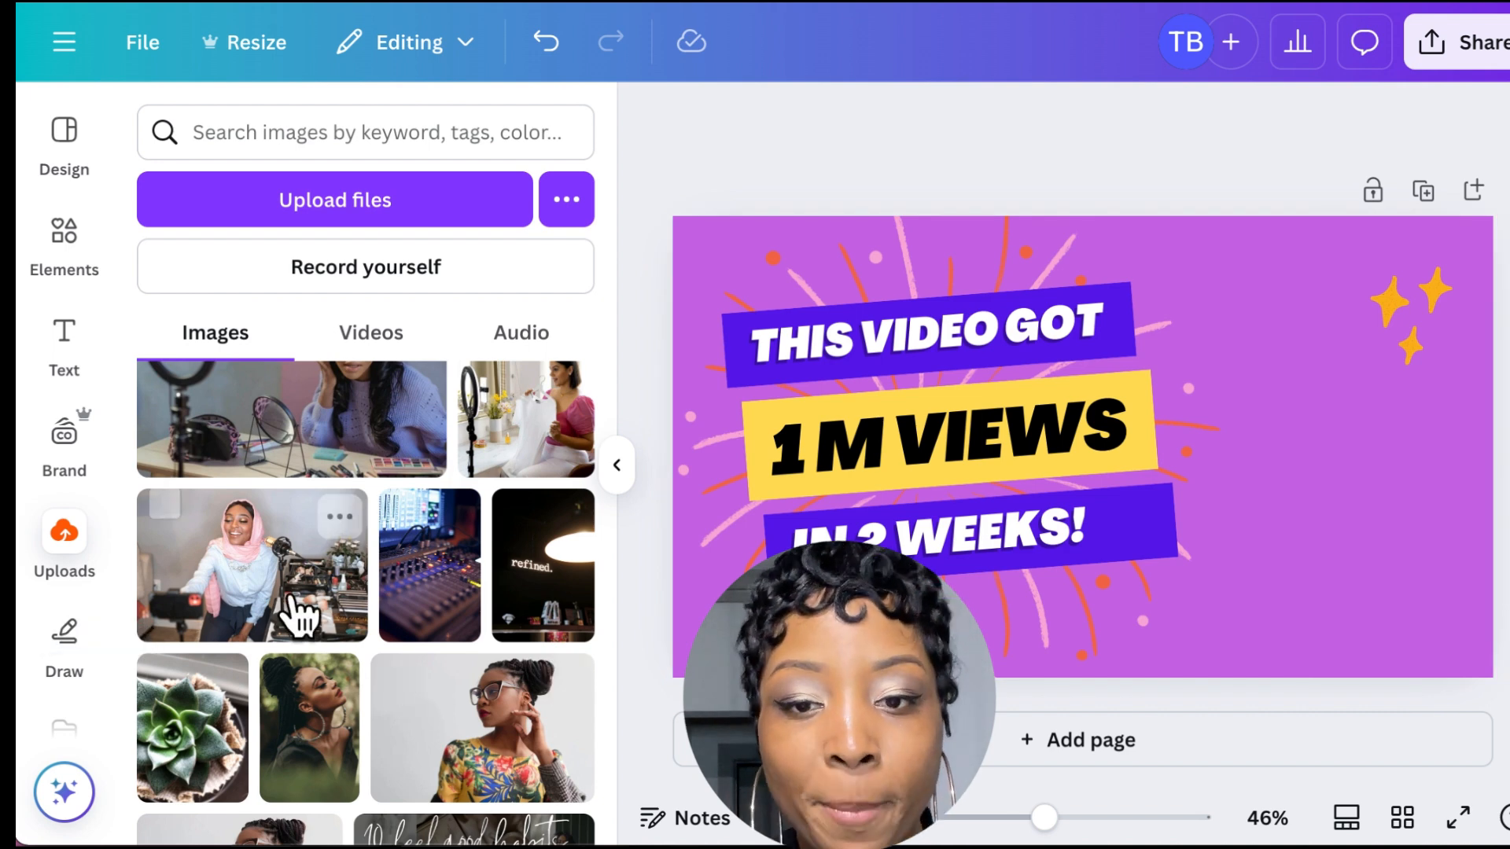
scroll(330, 618, down, 5)
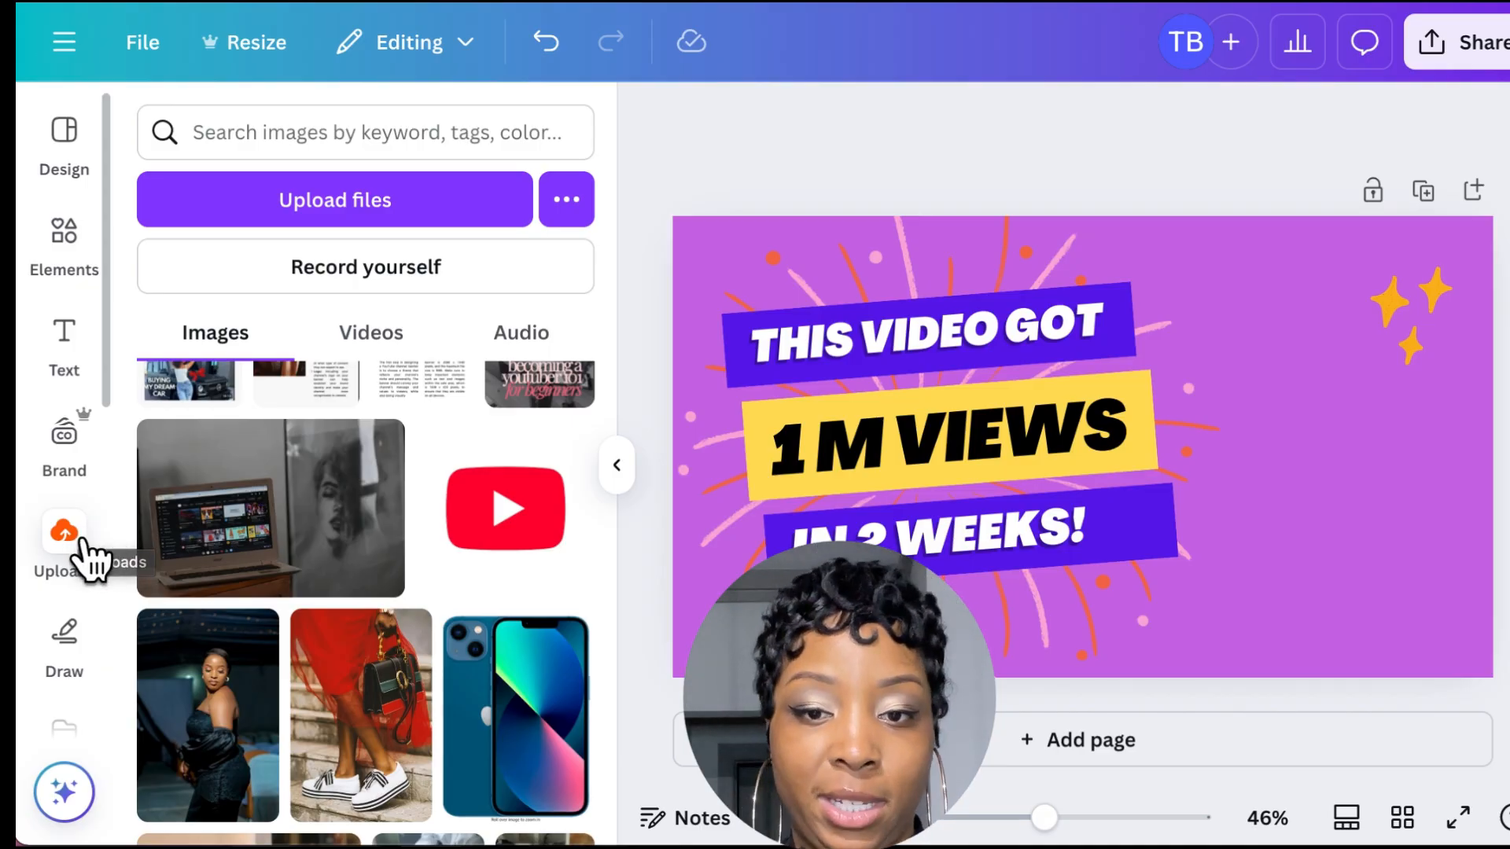
click(331, 236)
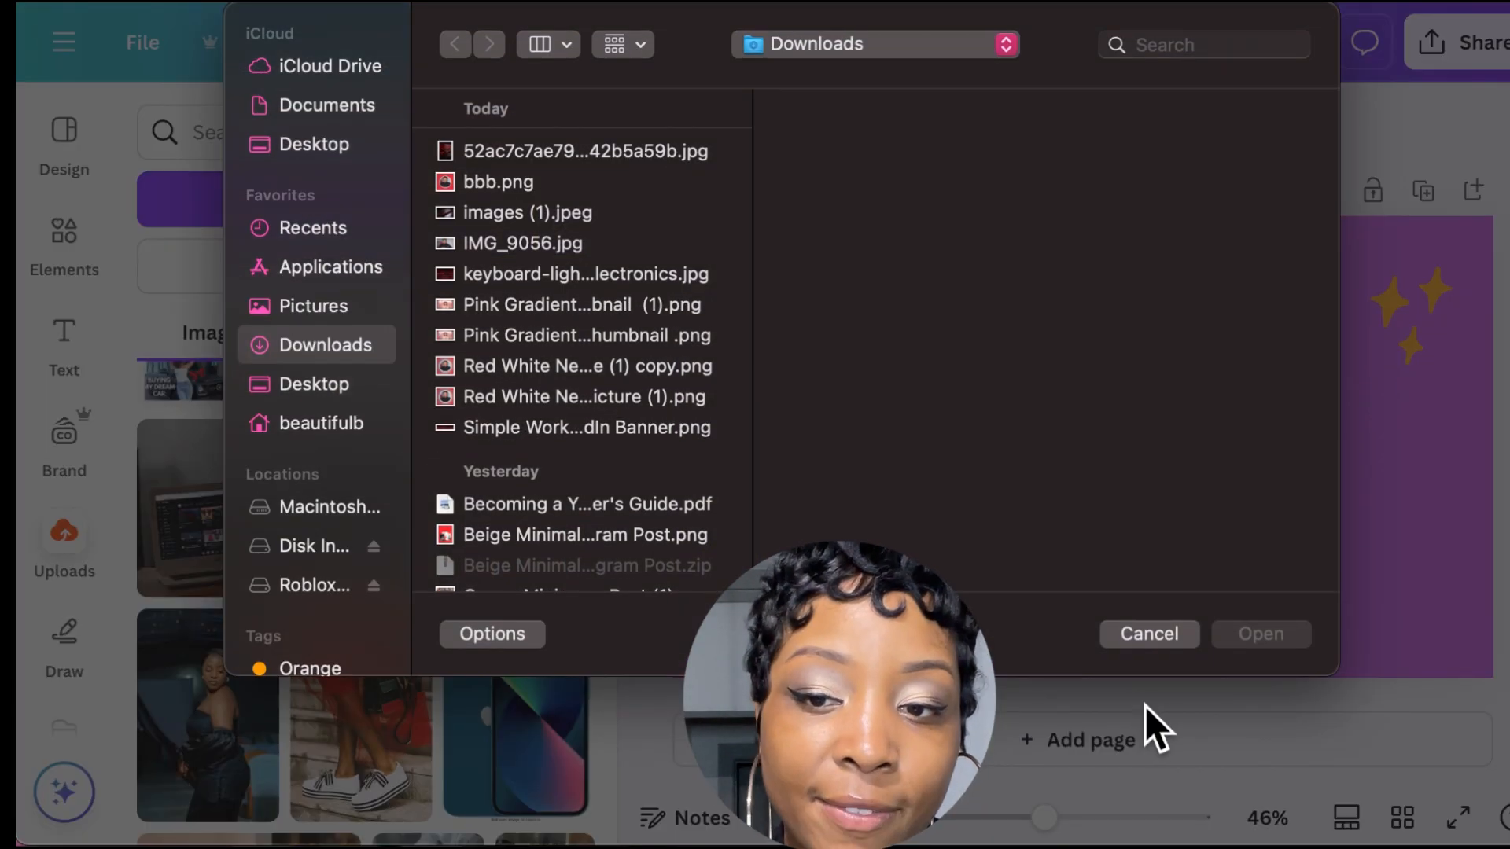
click(1170, 634)
scroll(360, 549, down, 2)
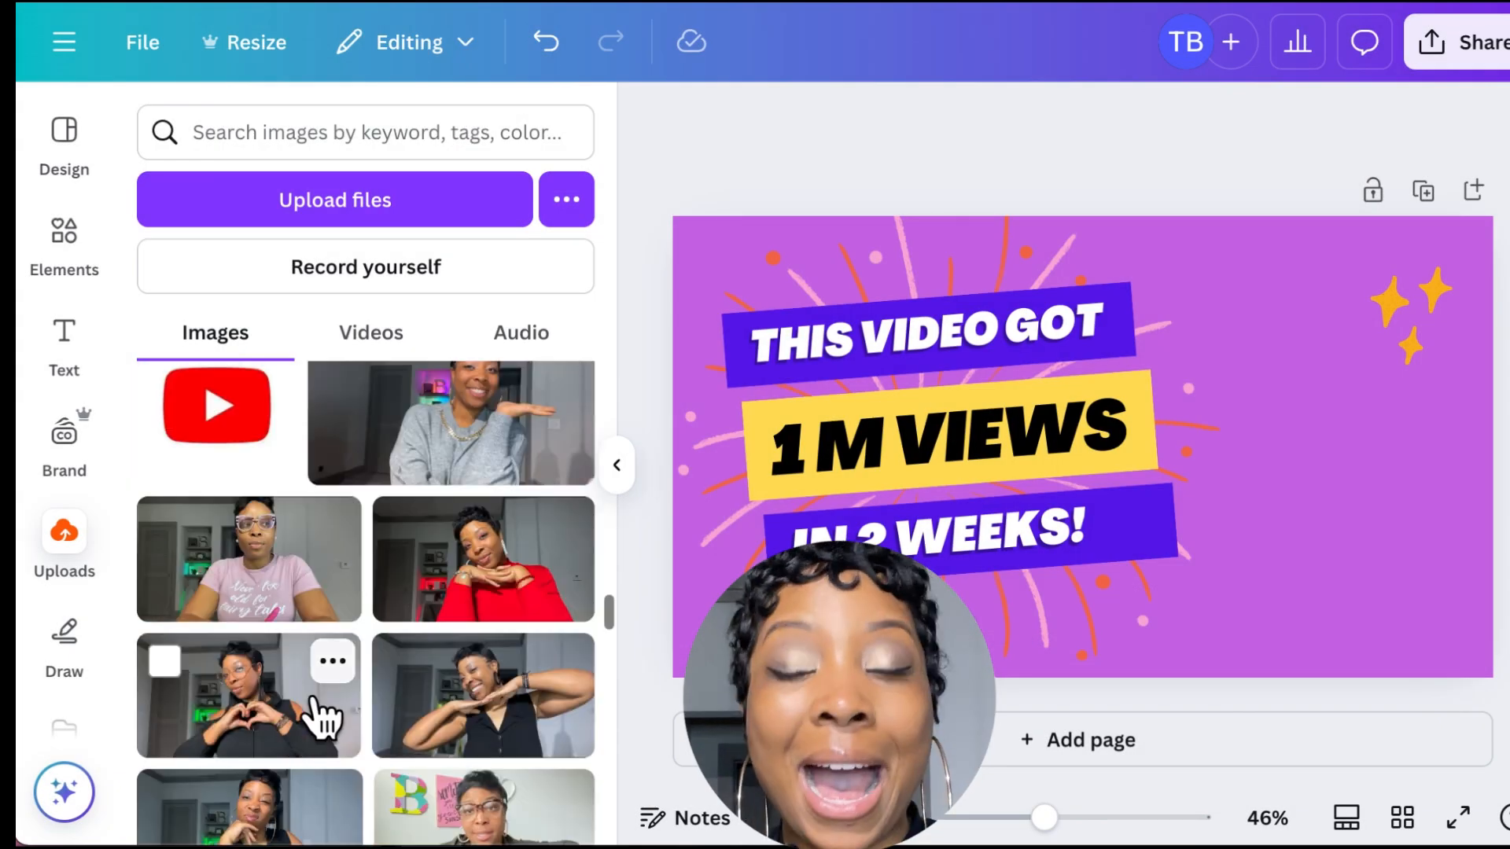
click(250, 731)
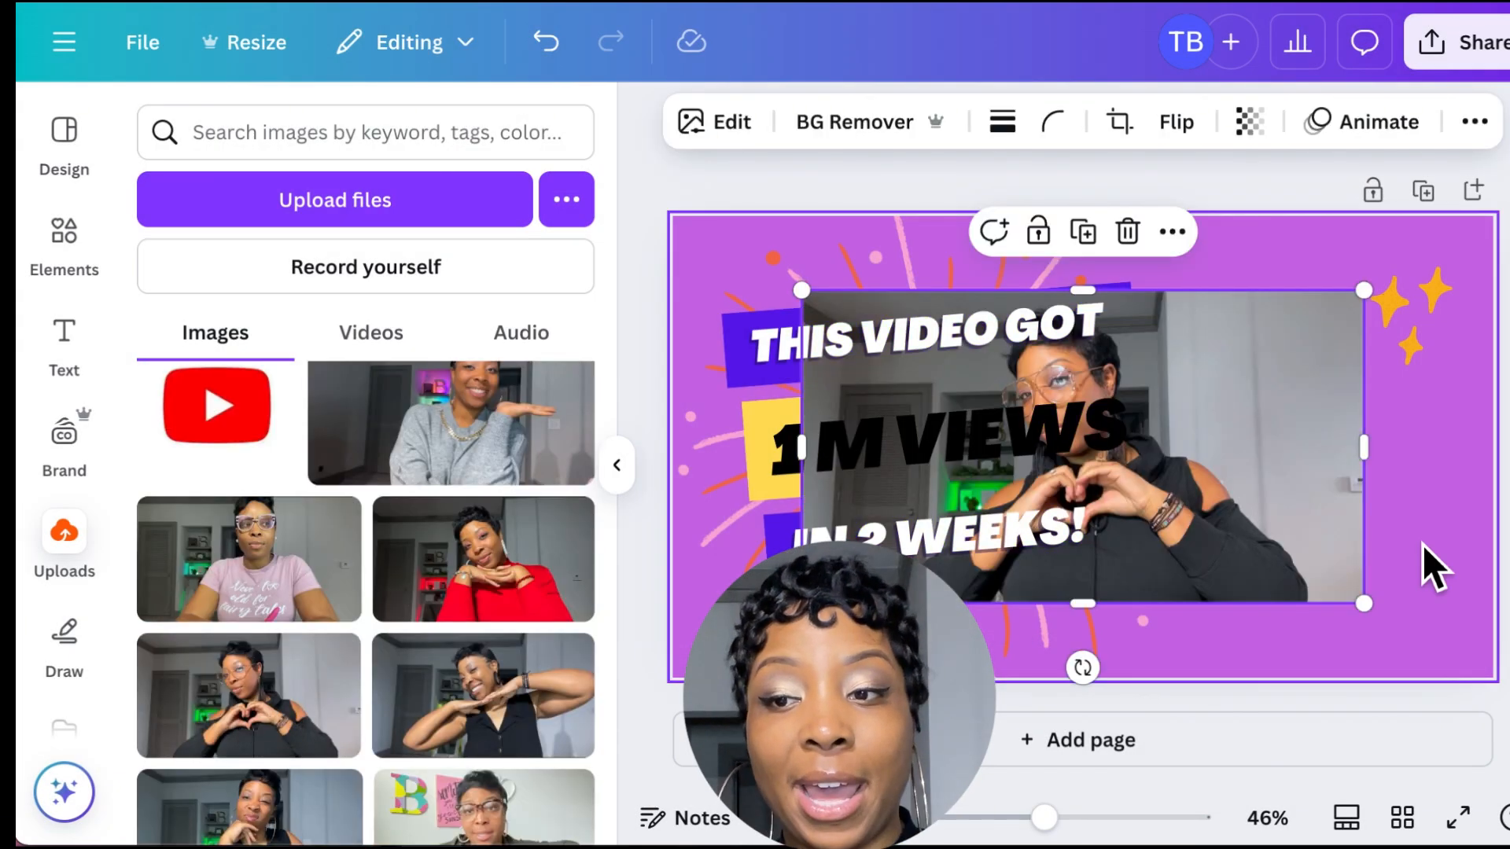
Place the heart-hands photo on the right half of the thumbnail, crop both its sides and remove its background
drag(1250, 427, 1366, 450)
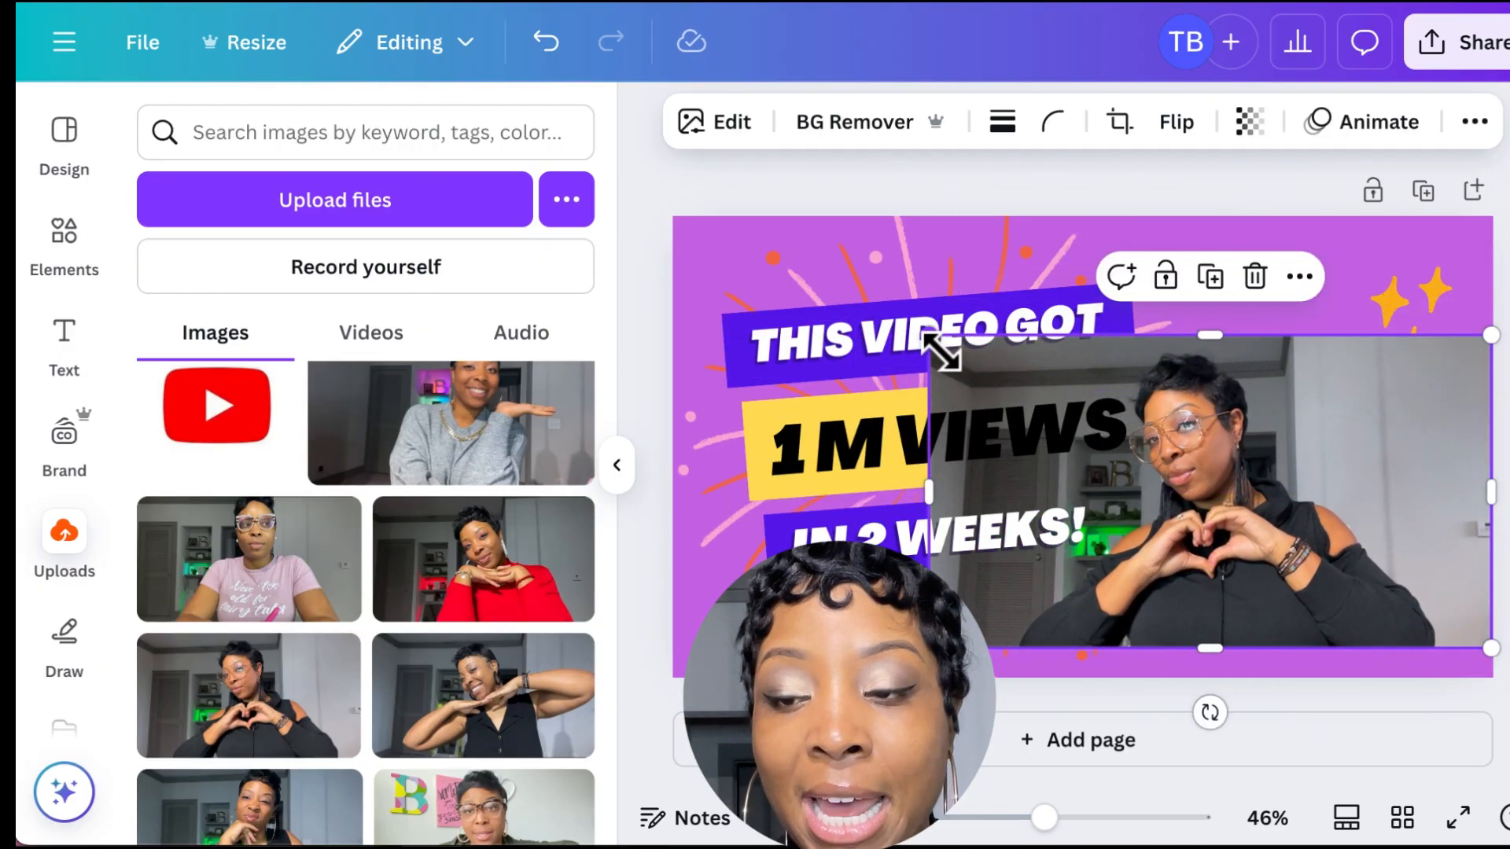
drag(931, 336, 978, 347)
drag(1260, 512, 1295, 519)
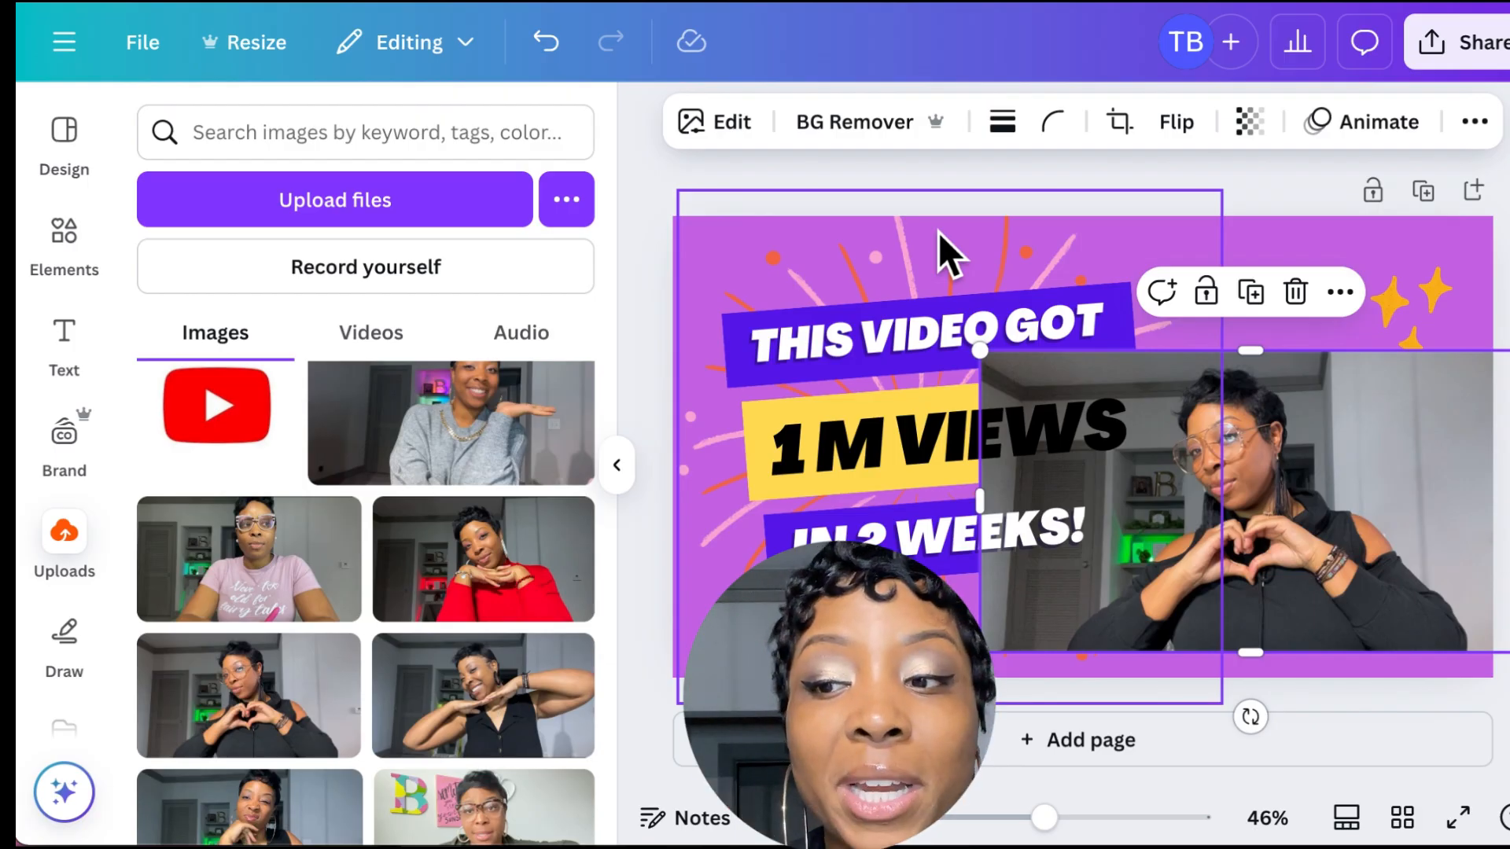
drag(981, 504, 1110, 522)
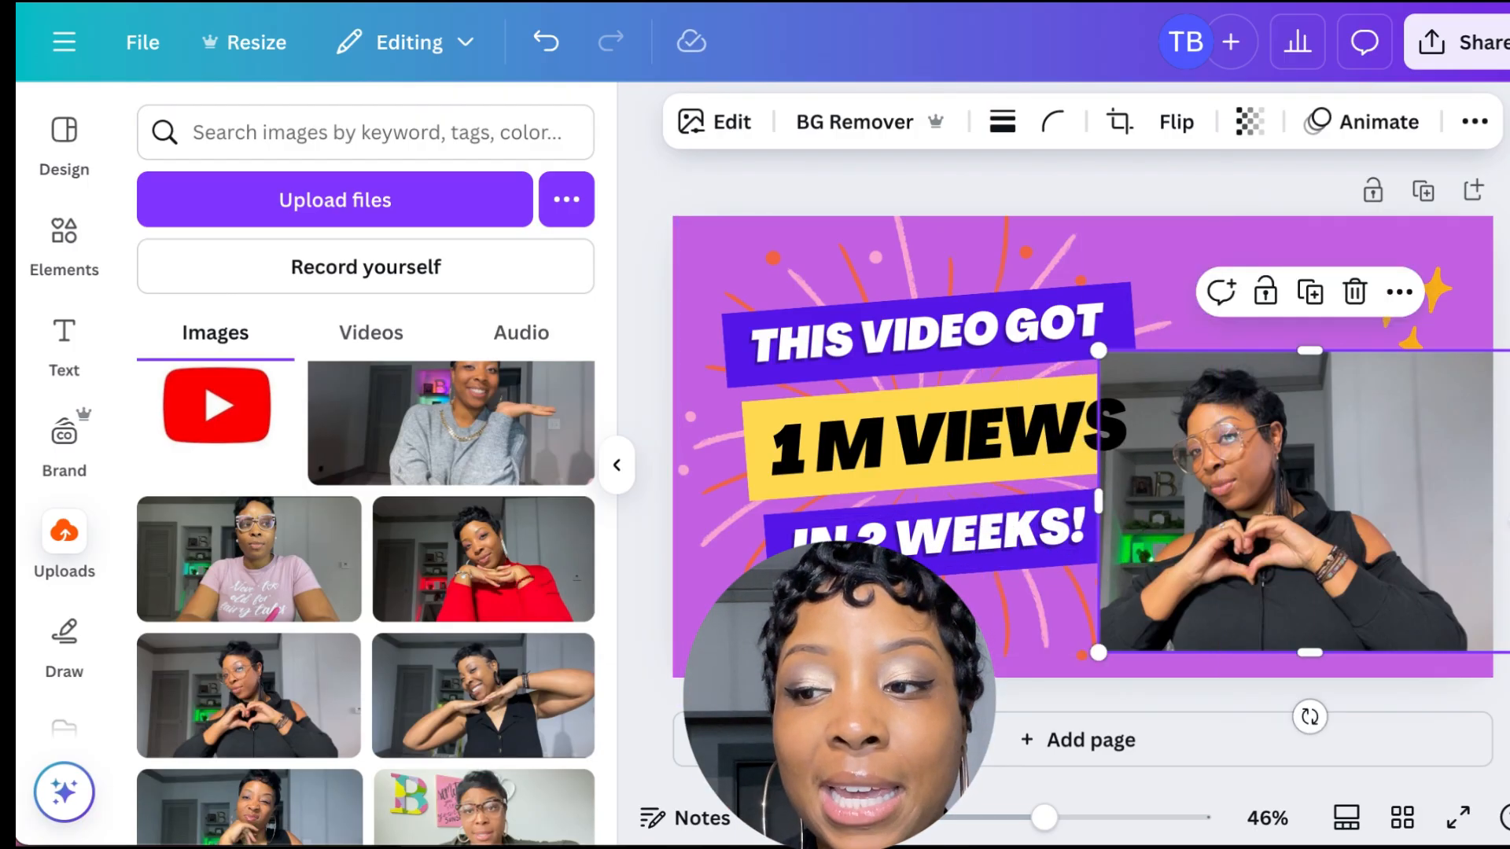
drag(1502, 523, 1456, 526)
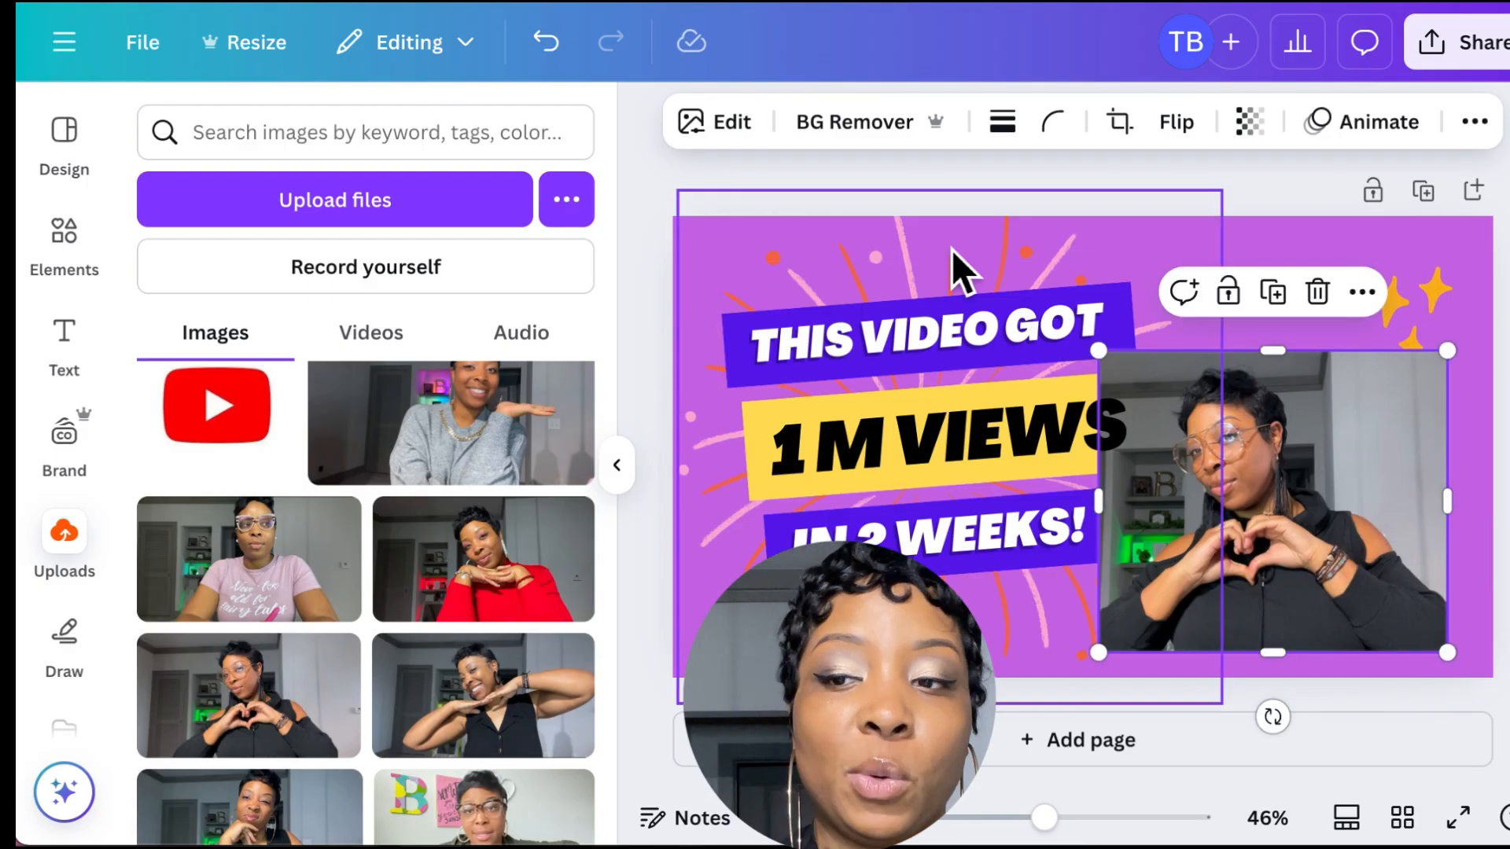
click(852, 142)
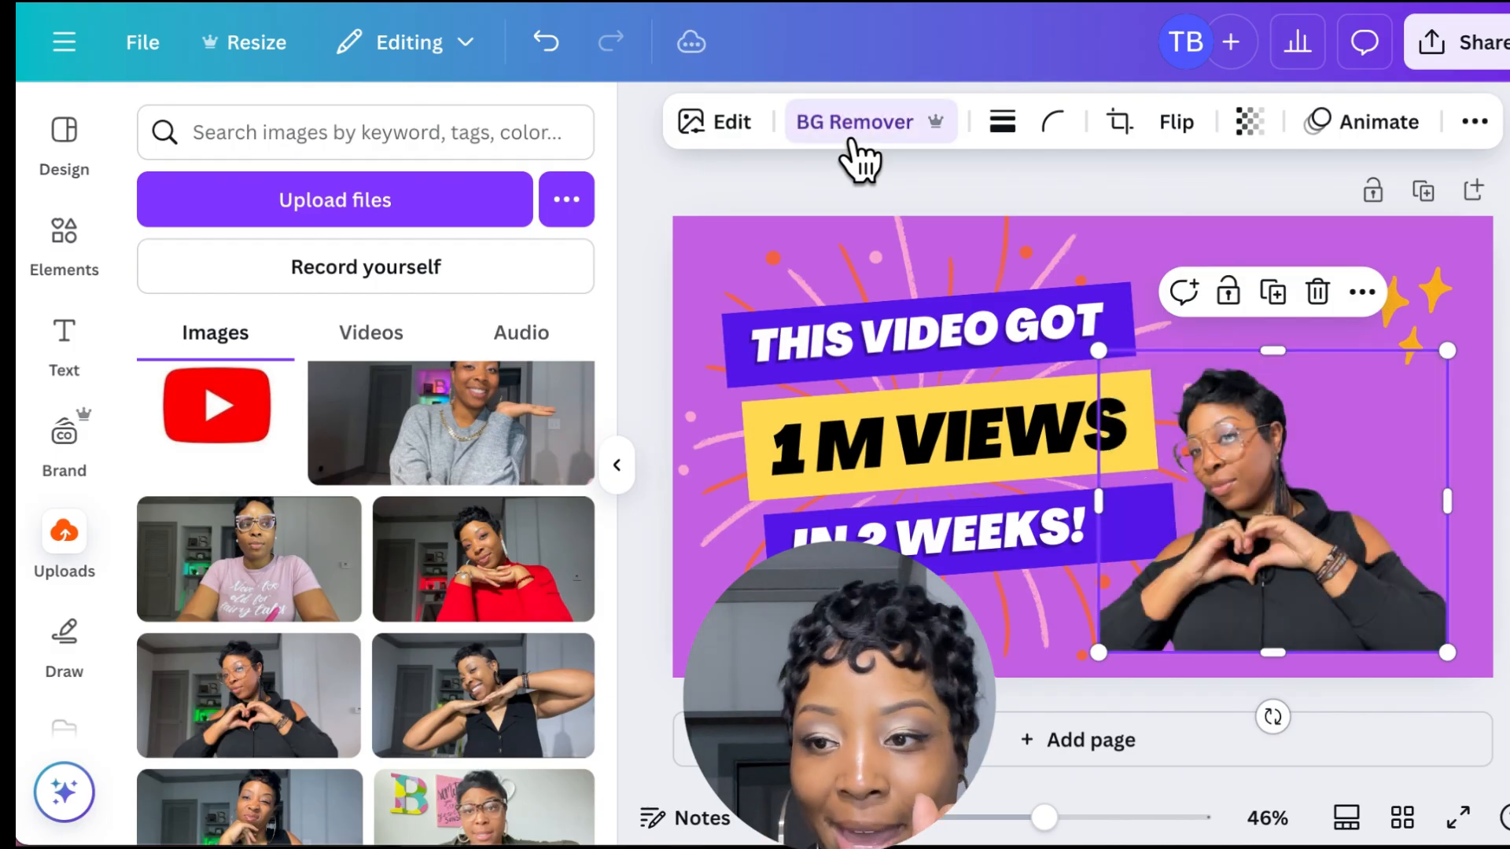
Tilt the cutout photo clockwise, enlarge it and fit it into the thumbnail's lower right corner
drag(1264, 549, 1304, 549)
drag(1310, 717, 1267, 732)
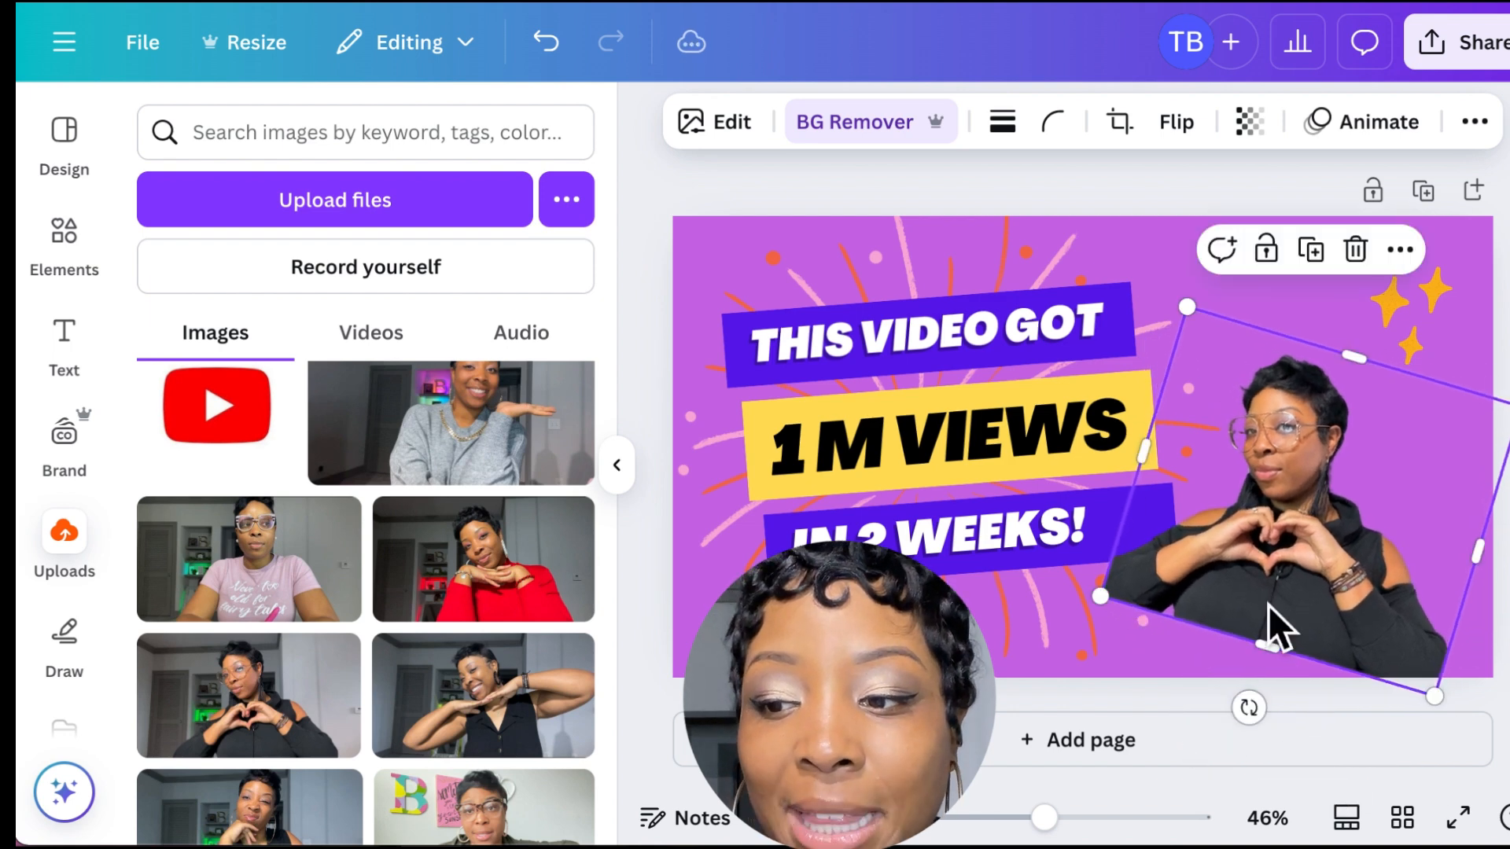
drag(1283, 659, 1189, 745)
mouse_move(1307, 563)
mouse_down()
mouse_move(1313, 539)
mouse_move(1317, 565)
mouse_up()
drag(1410, 349, 1442, 297)
drag(1190, 469, 1168, 466)
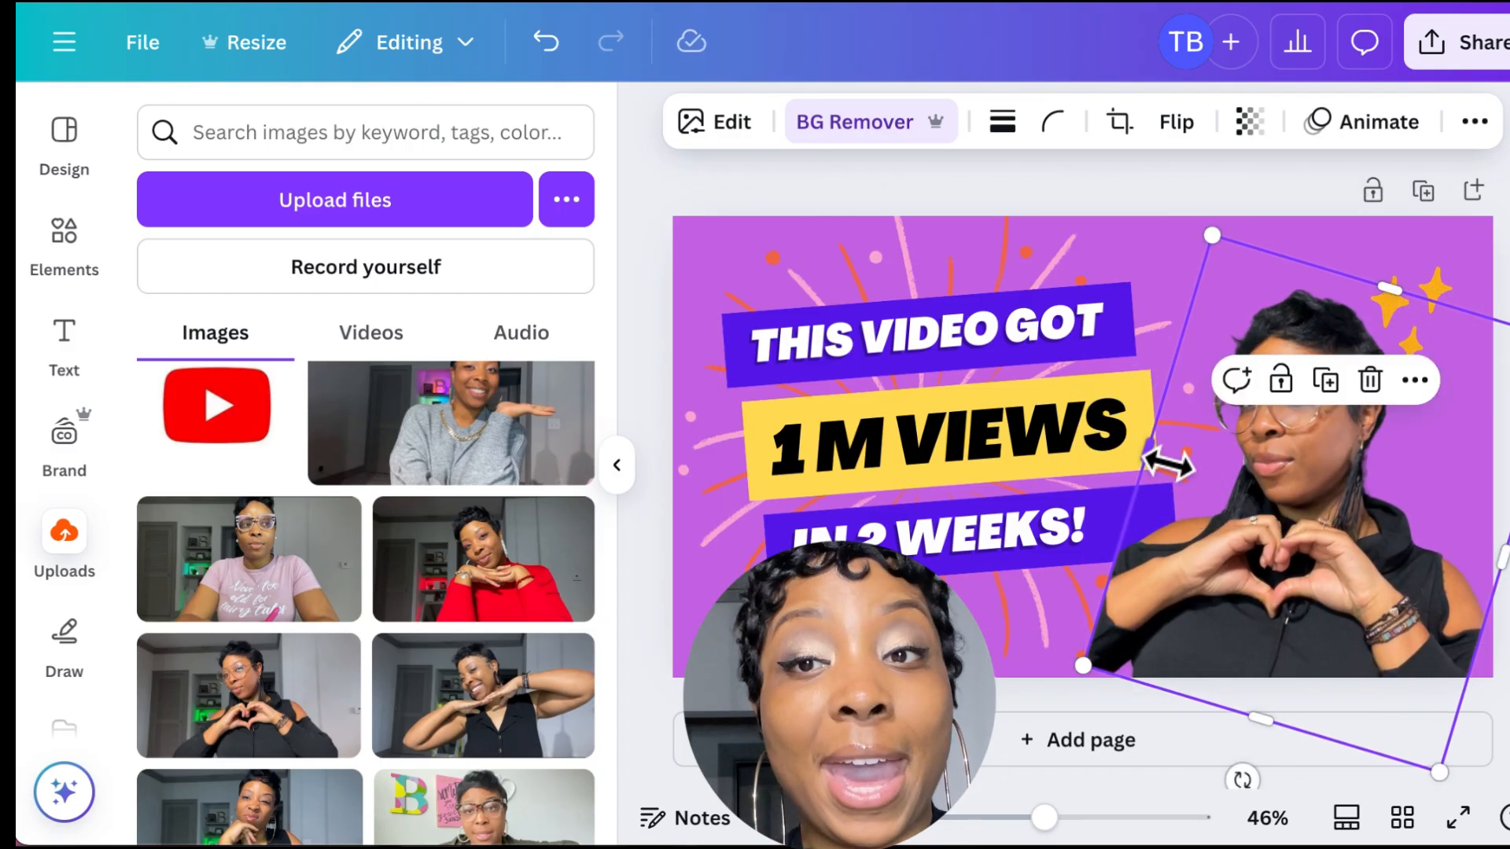
Apply the Outline shadow effect to the cutout photo
click(760, 135)
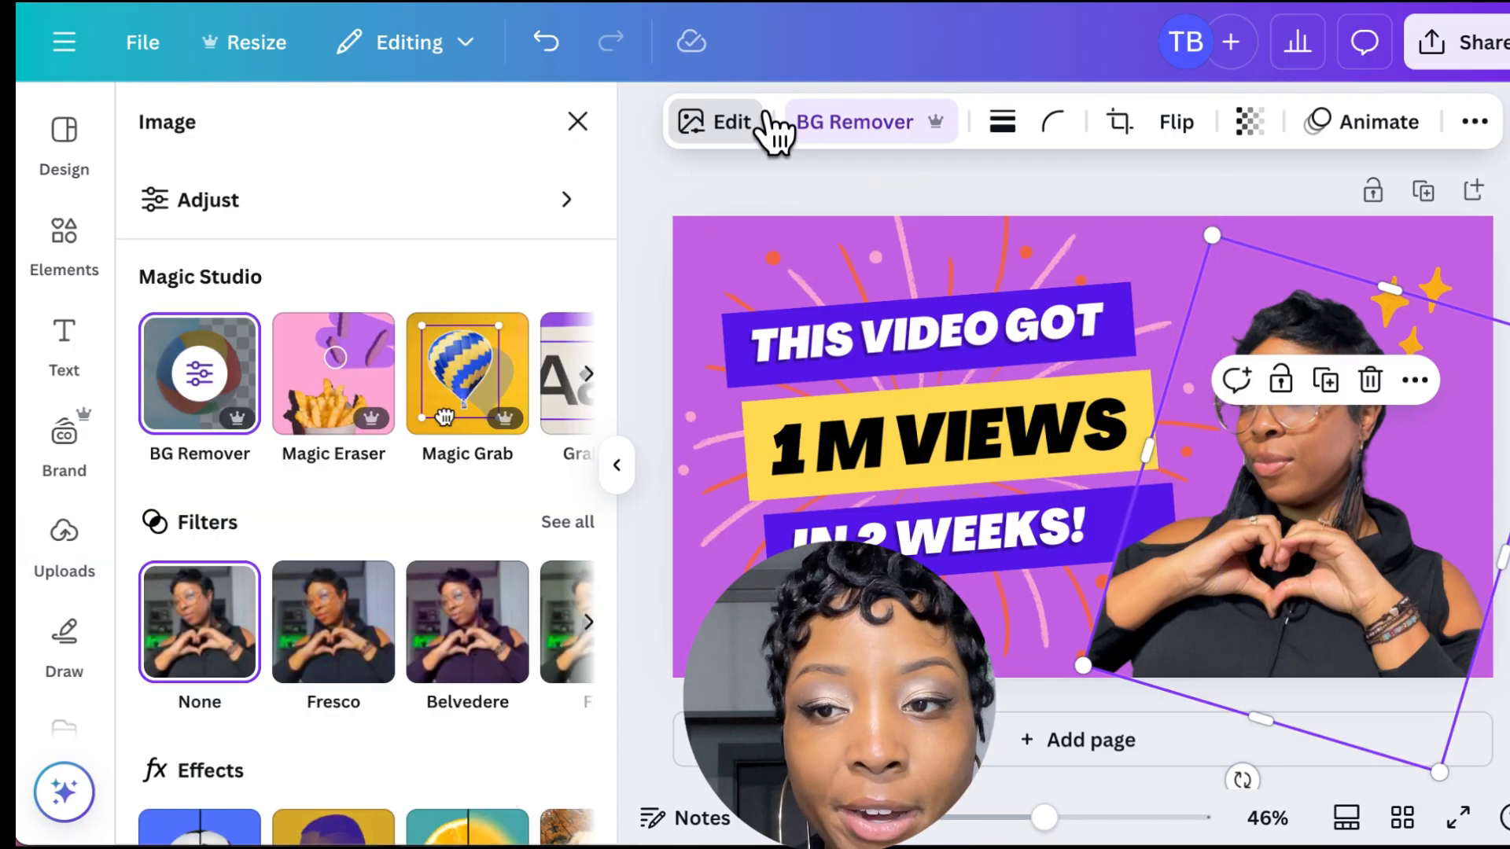
scroll(438, 522, down, 3)
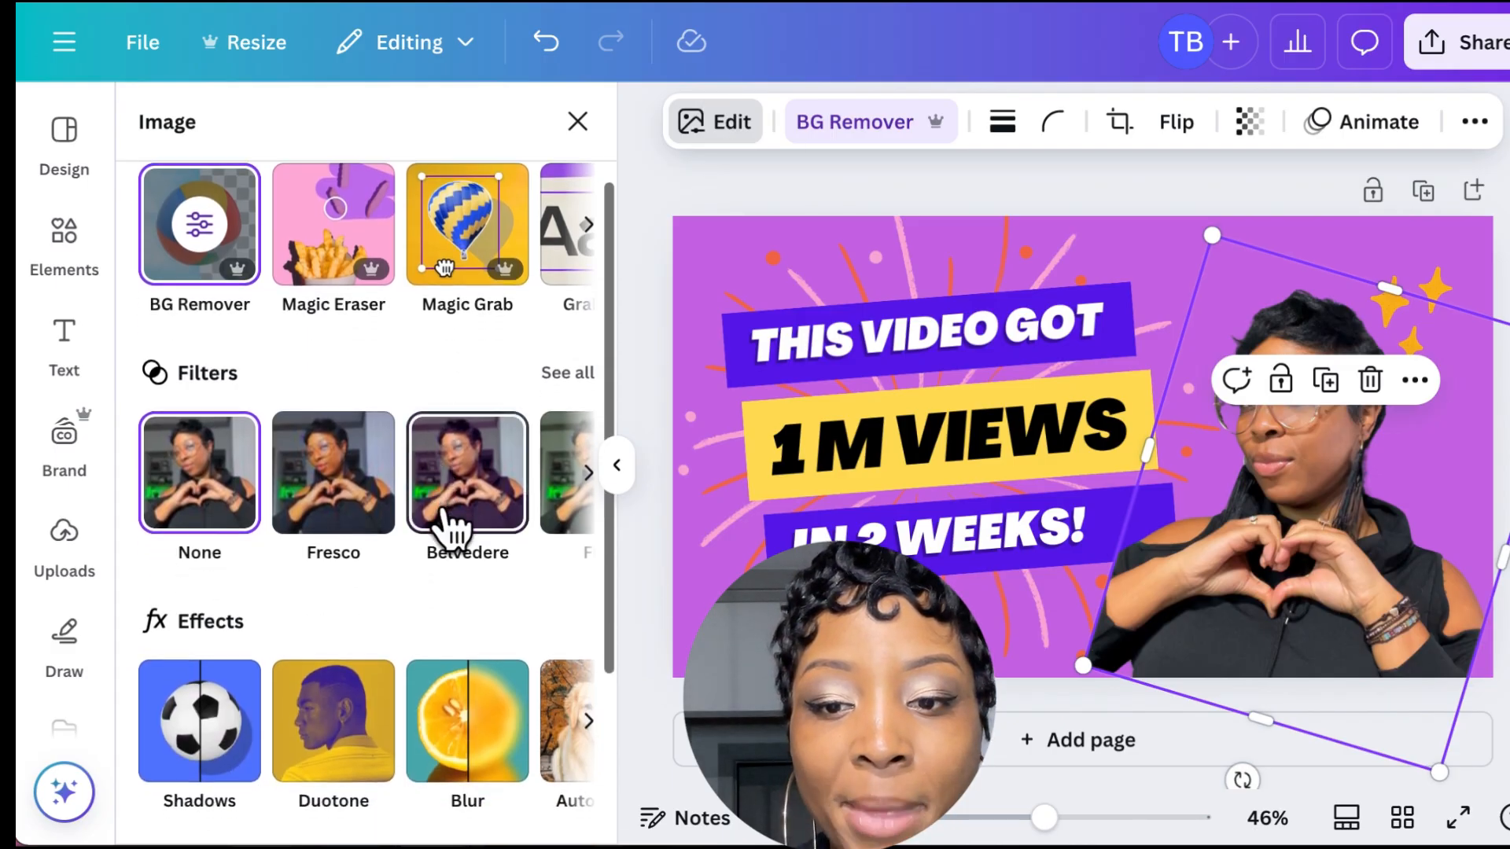
click(234, 657)
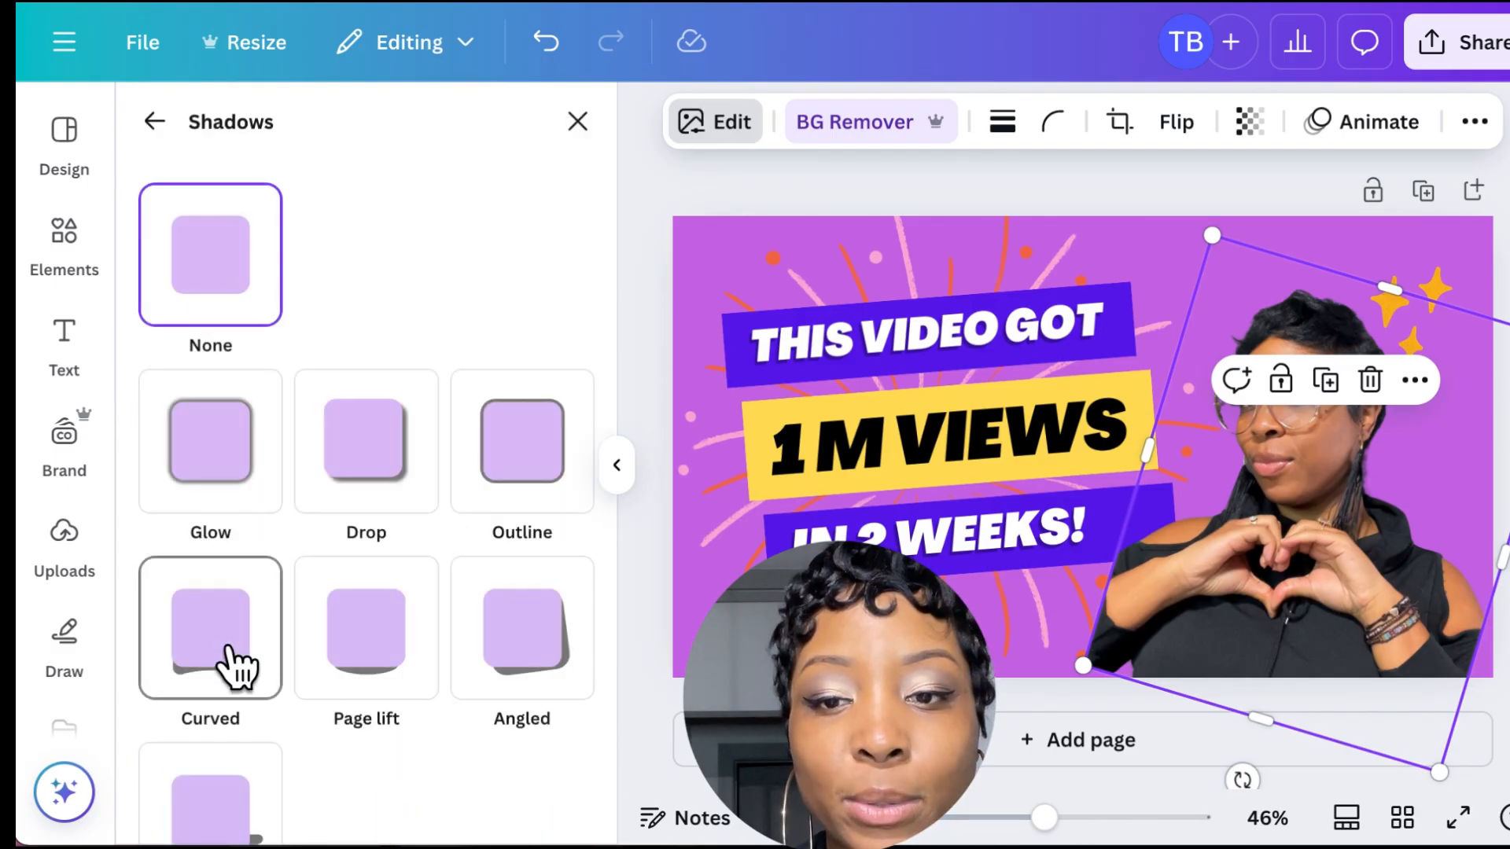
click(560, 469)
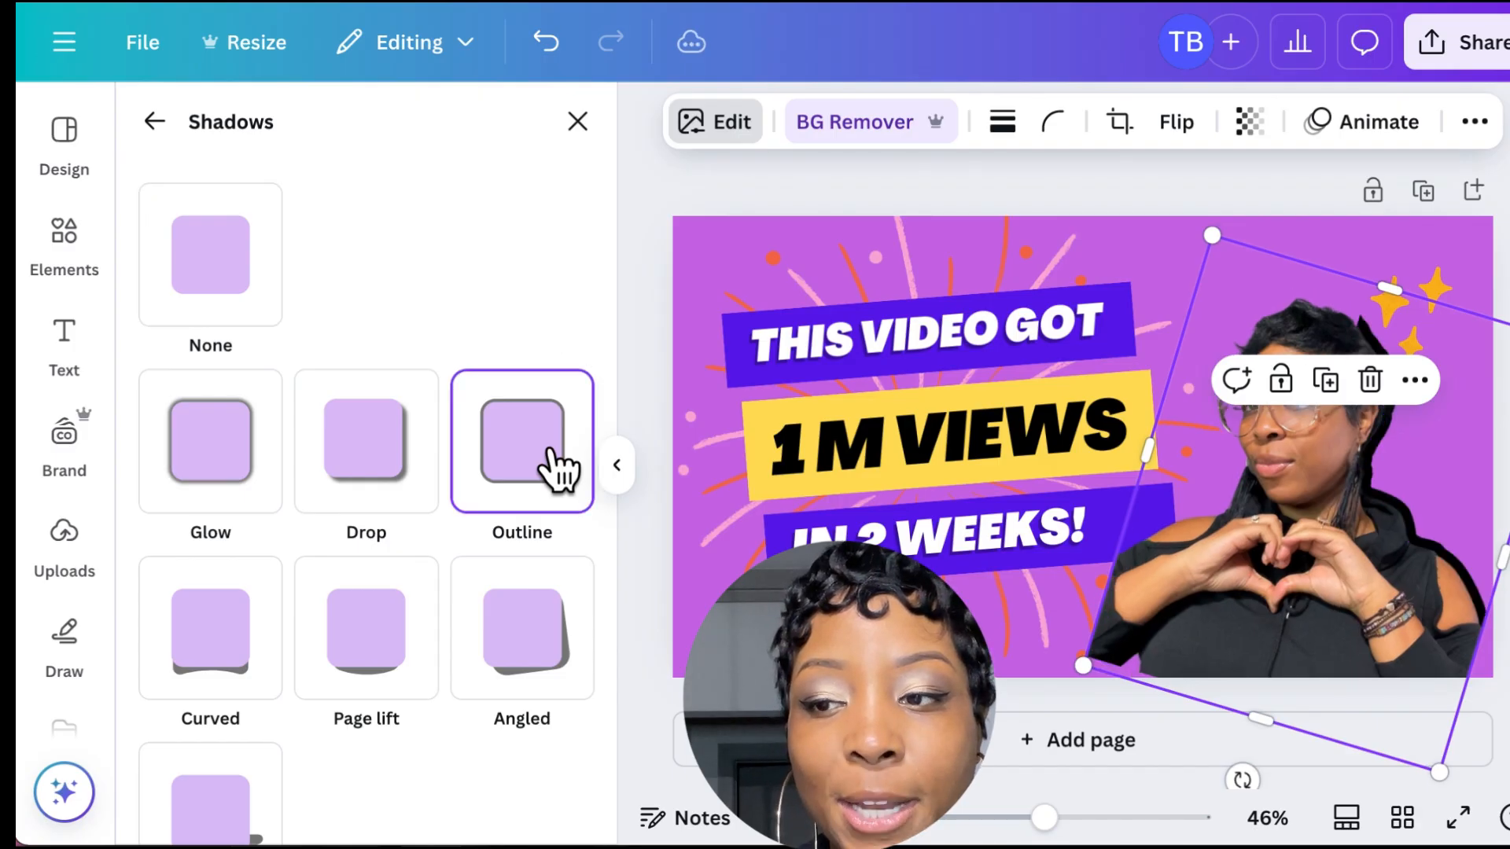
Change the color of the cutout photo's outline to white
scroll(345, 503, down, 5)
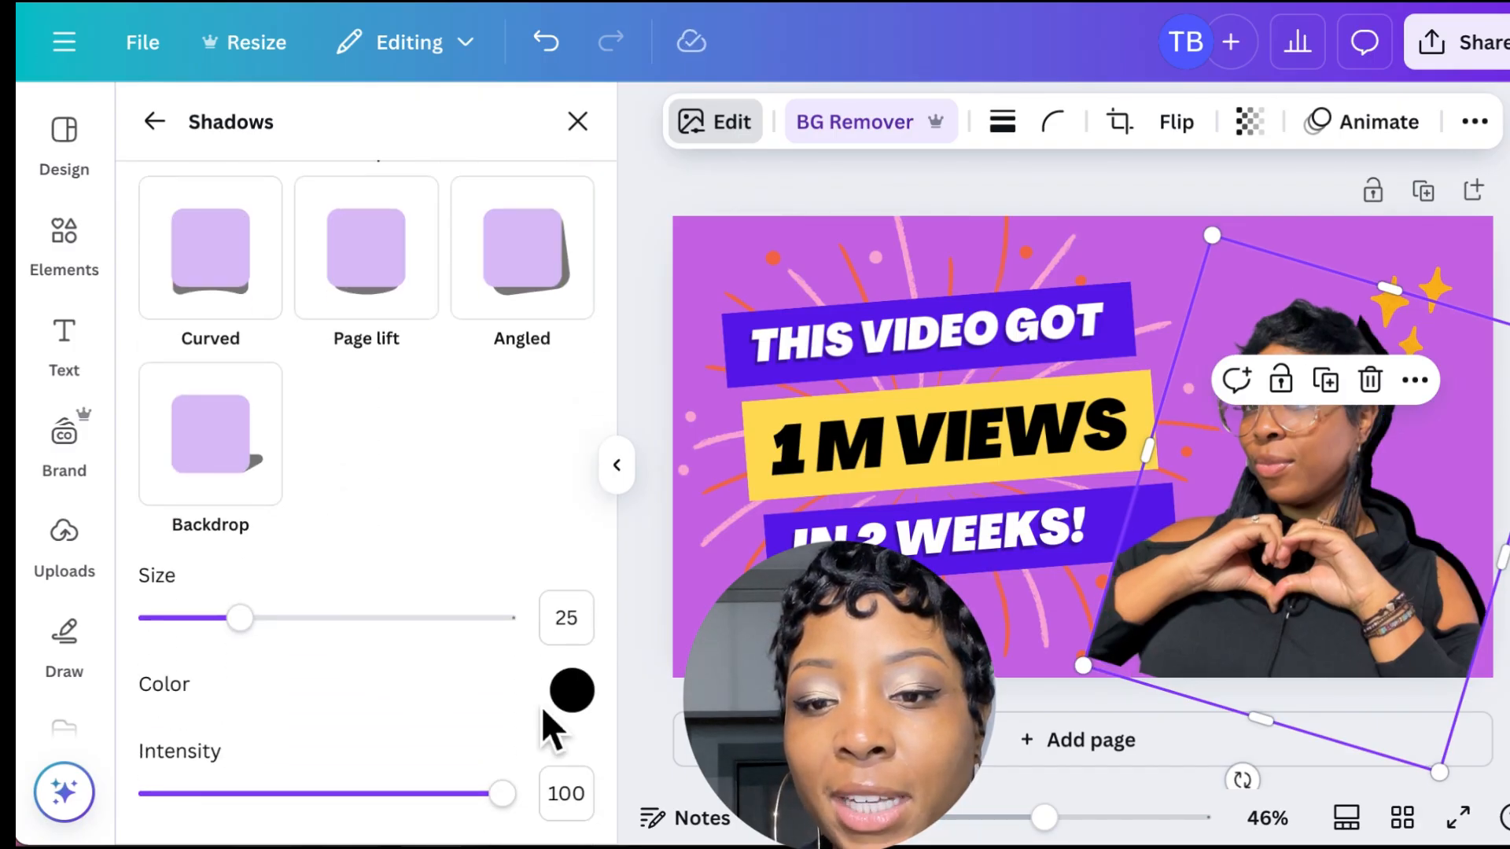
click(584, 697)
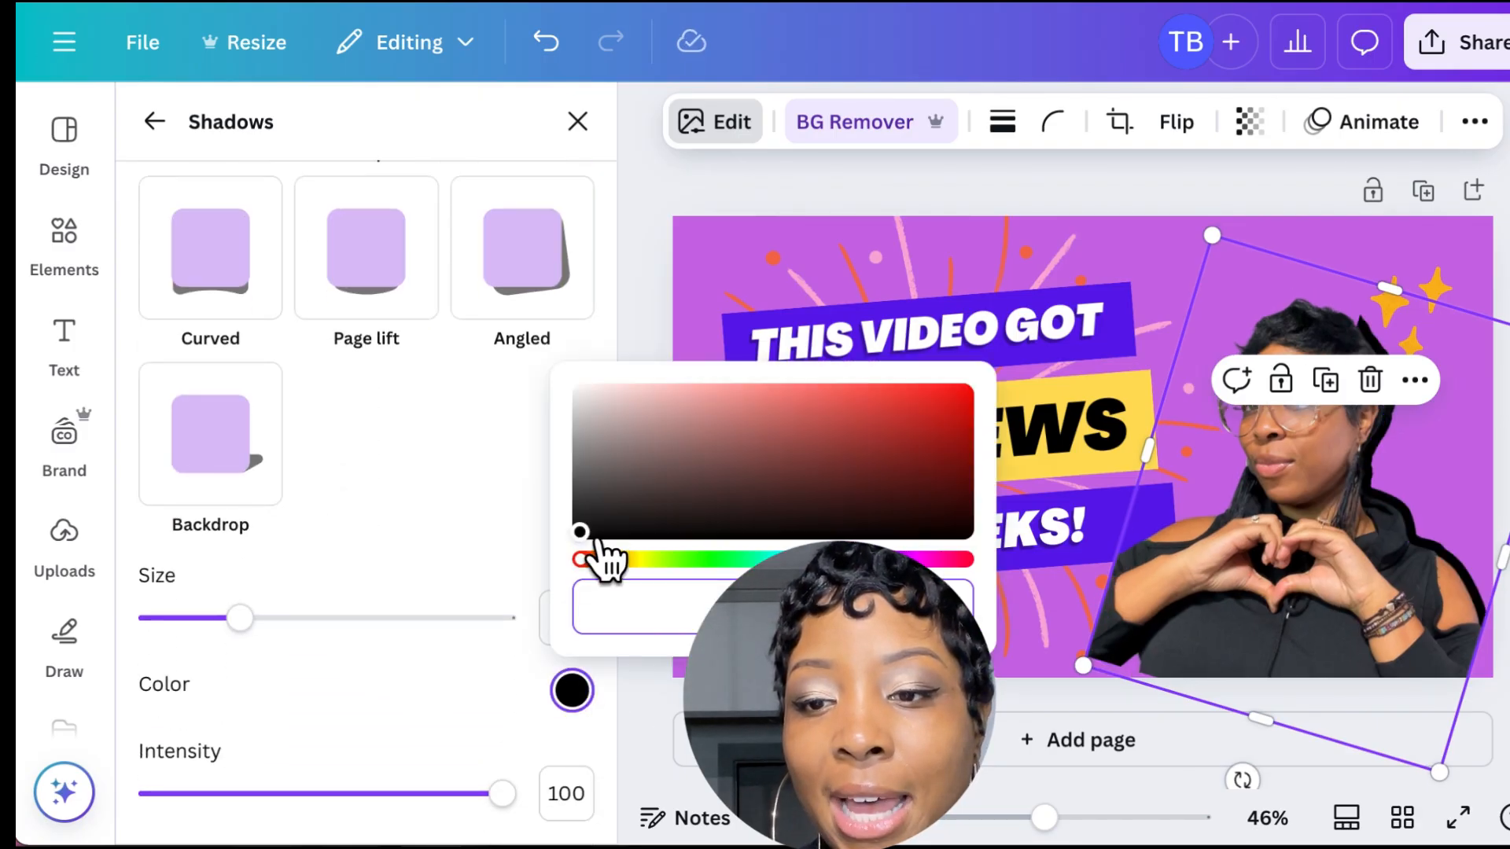
drag(598, 541, 569, 367)
click(447, 498)
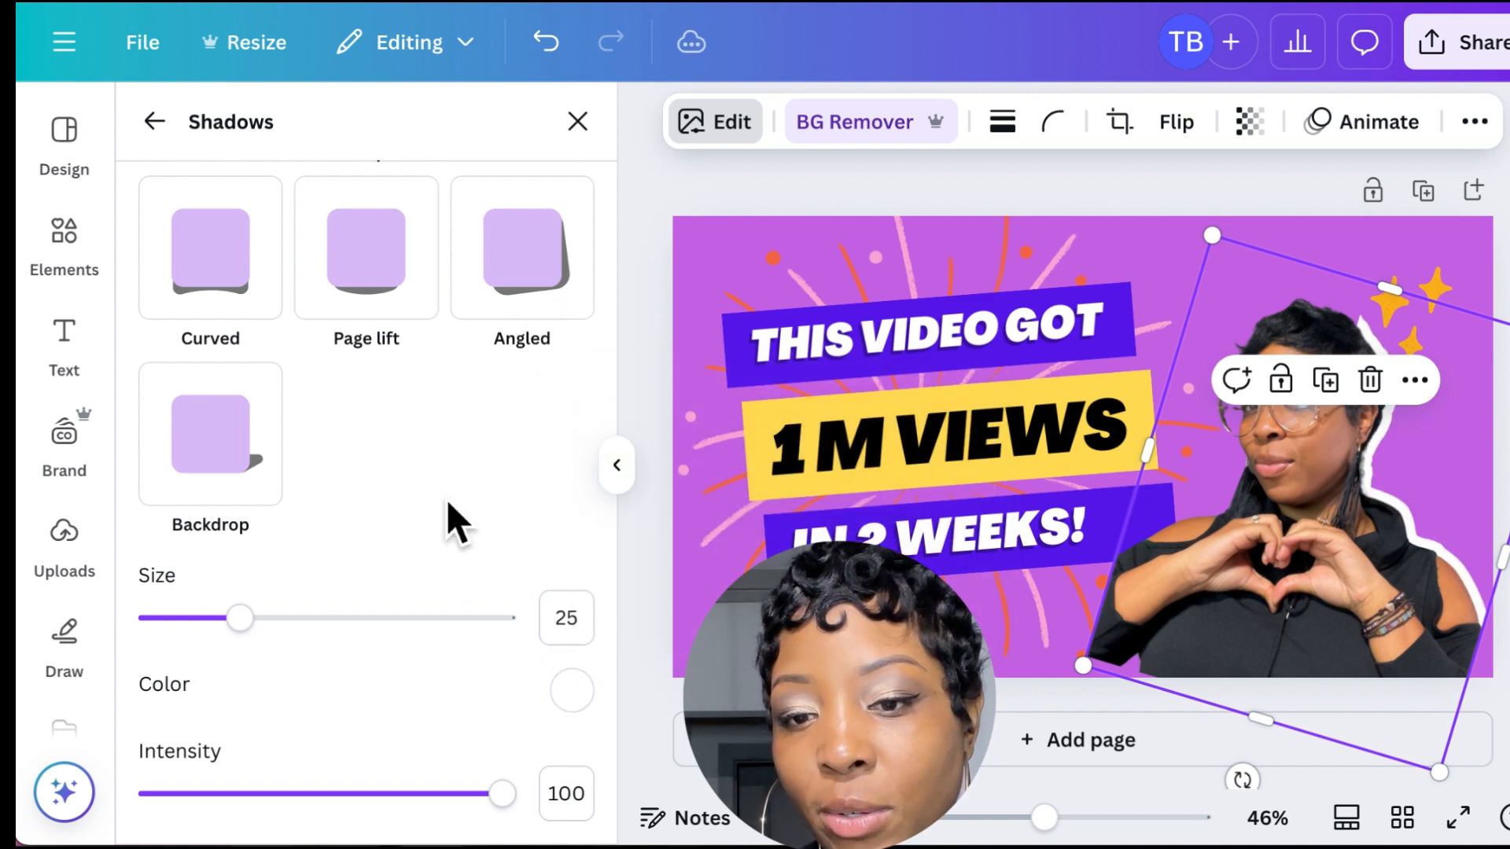
click(572, 692)
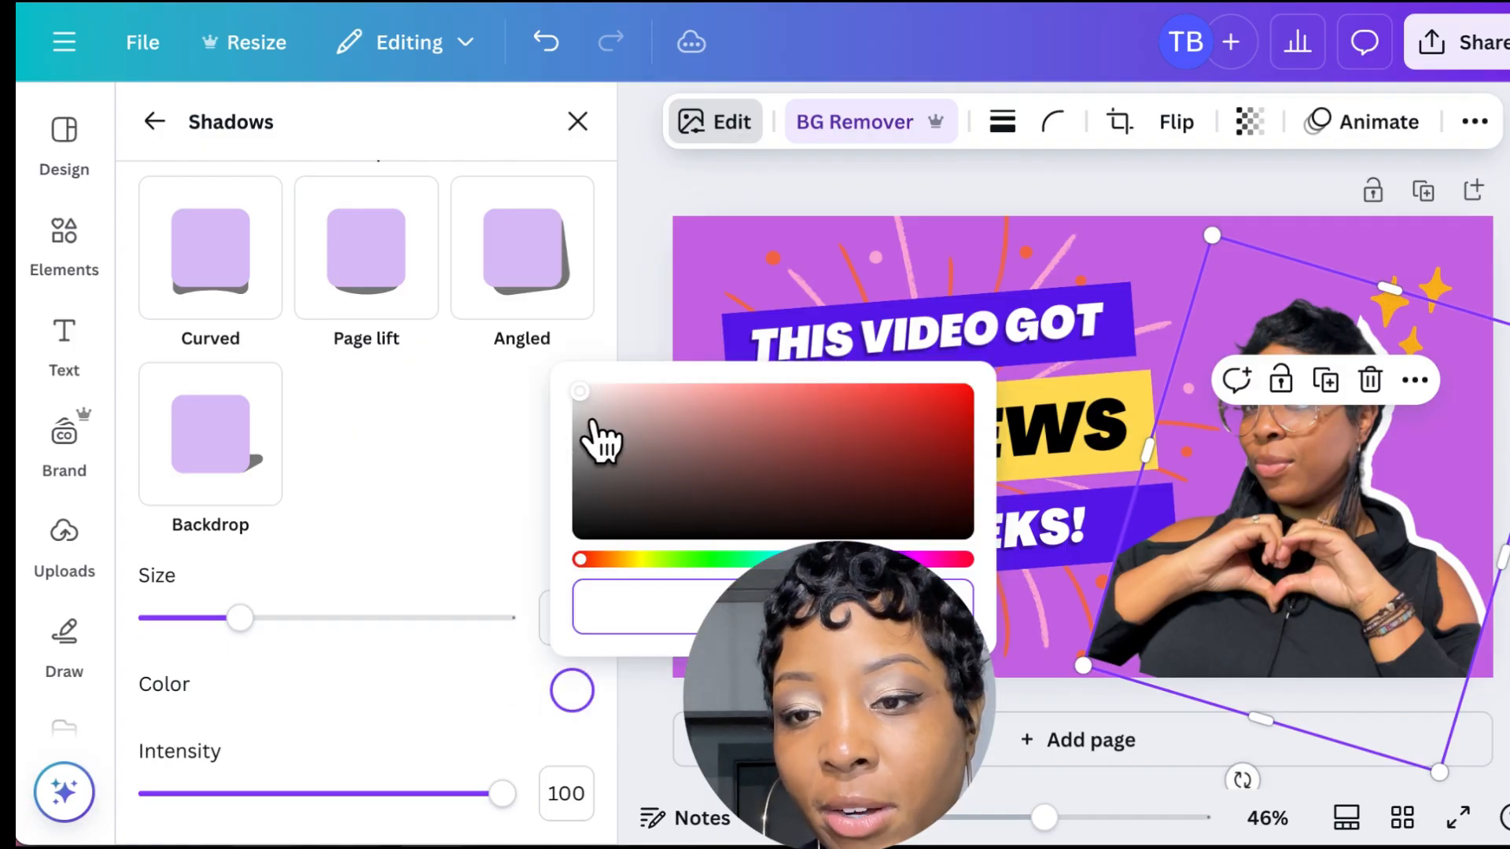
drag(601, 404, 584, 391)
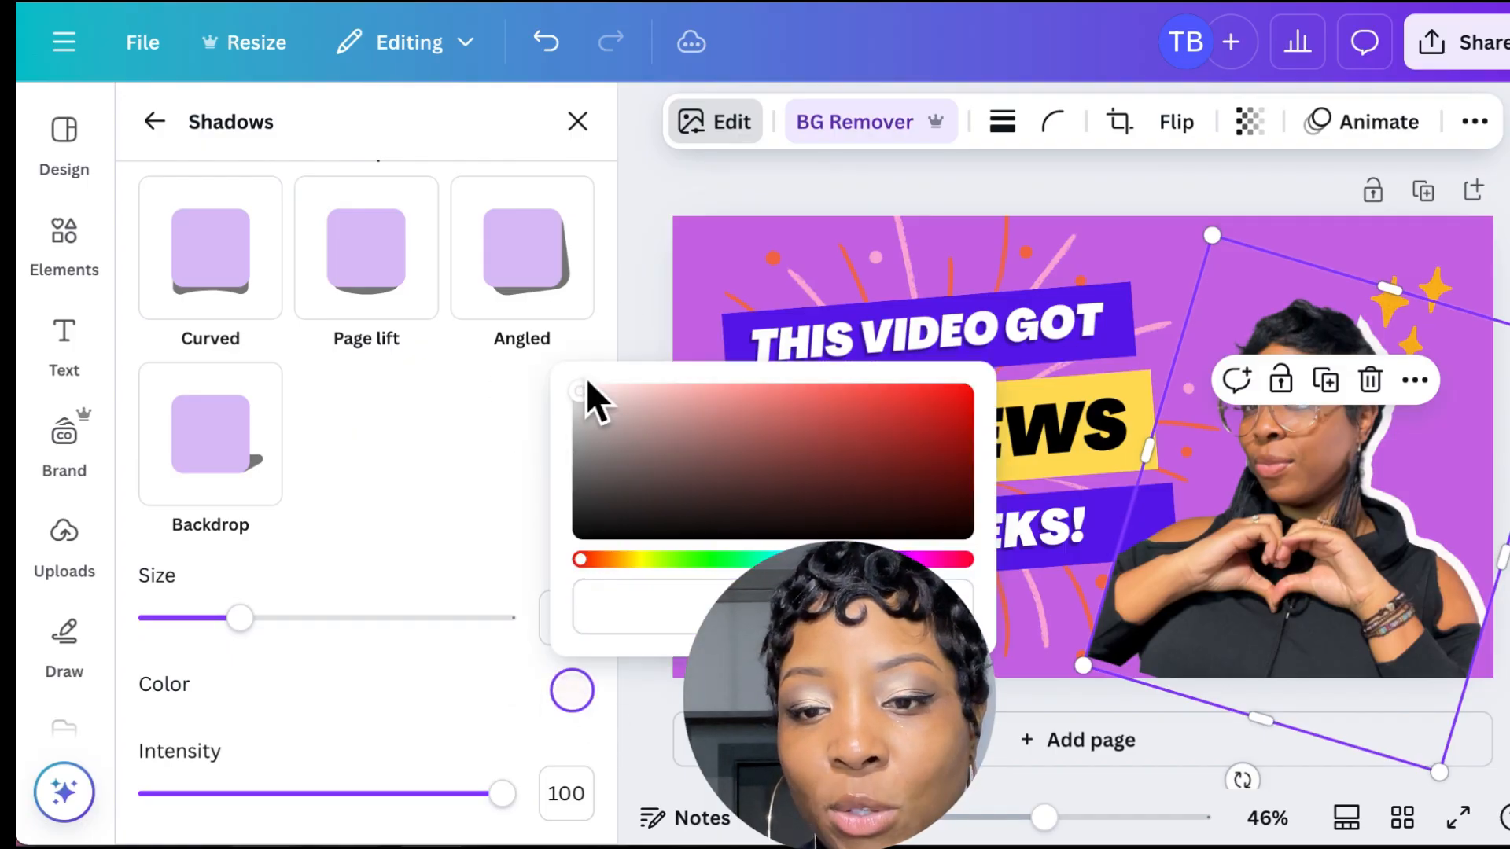
Set the outline's size to 18 and rotate the cutout photo slightly counterclockwise
click(270, 640)
mouse_move(259, 621)
mouse_down()
mouse_move(227, 623)
mouse_move(276, 647)
mouse_move(264, 629)
mouse_move(236, 636)
mouse_up()
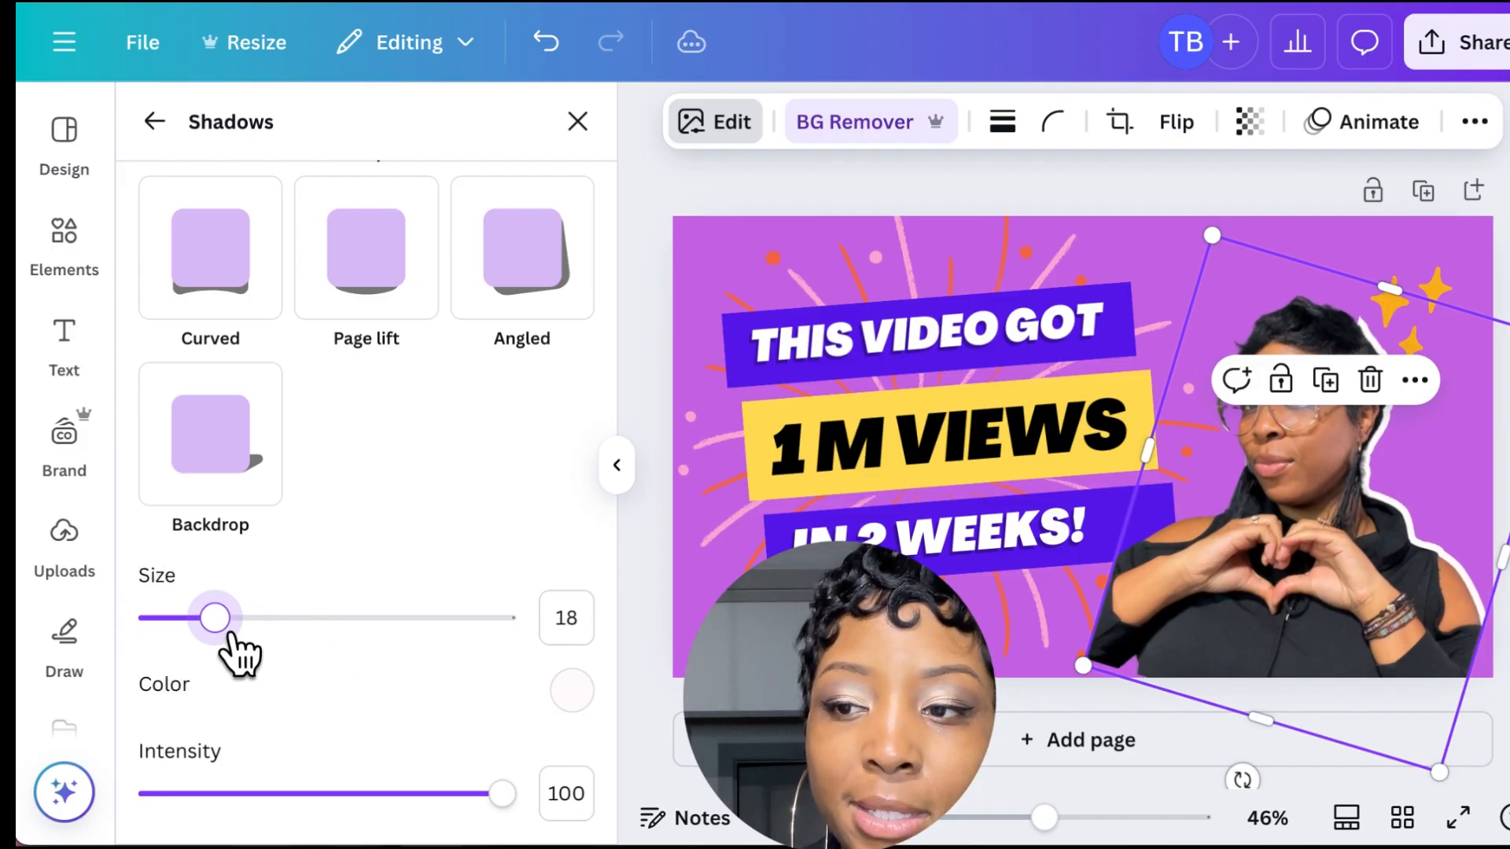
click(1388, 252)
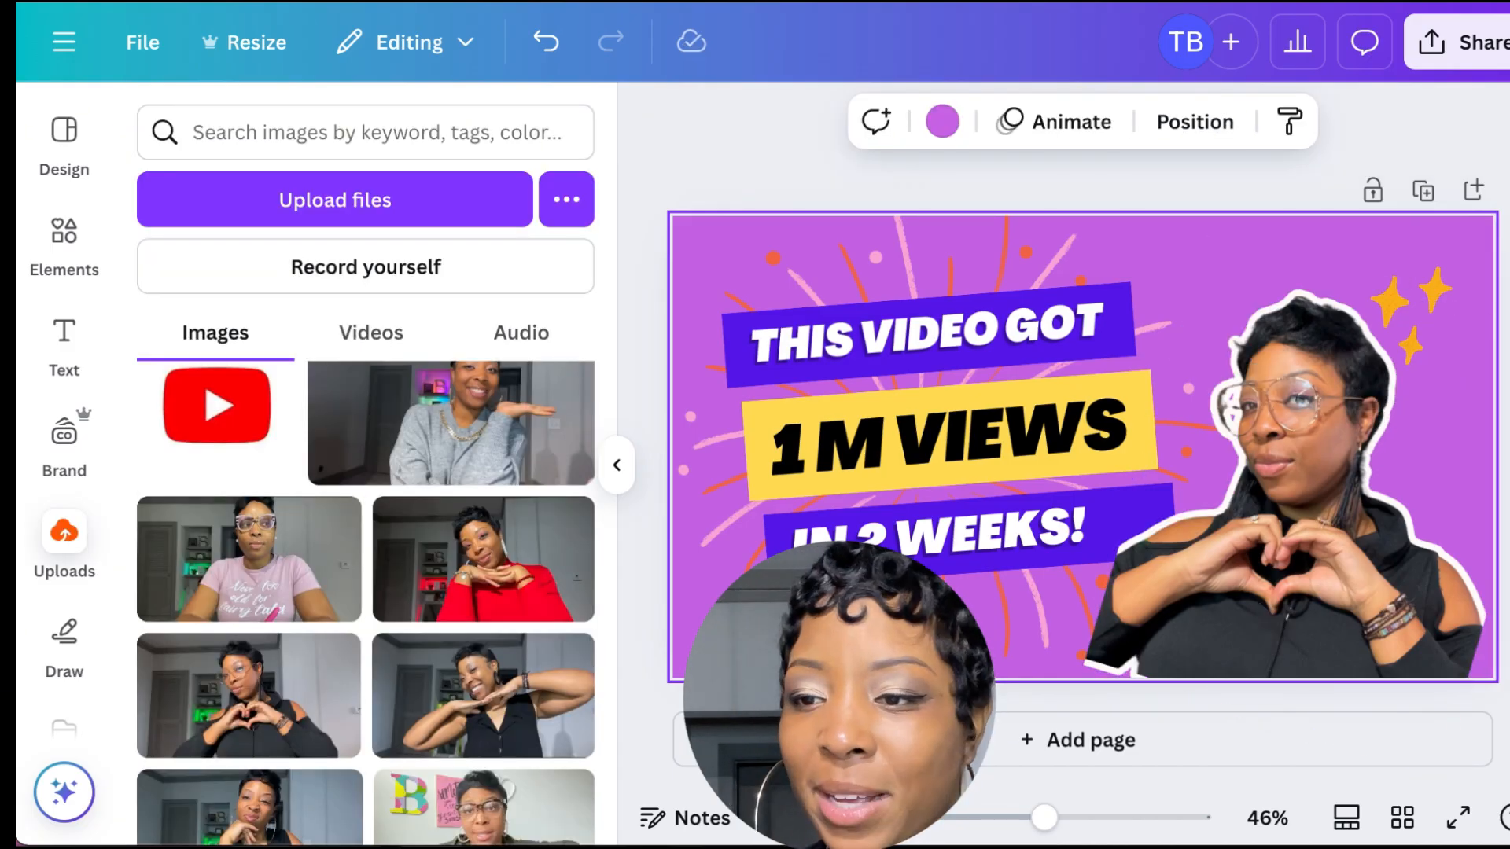
click(1307, 589)
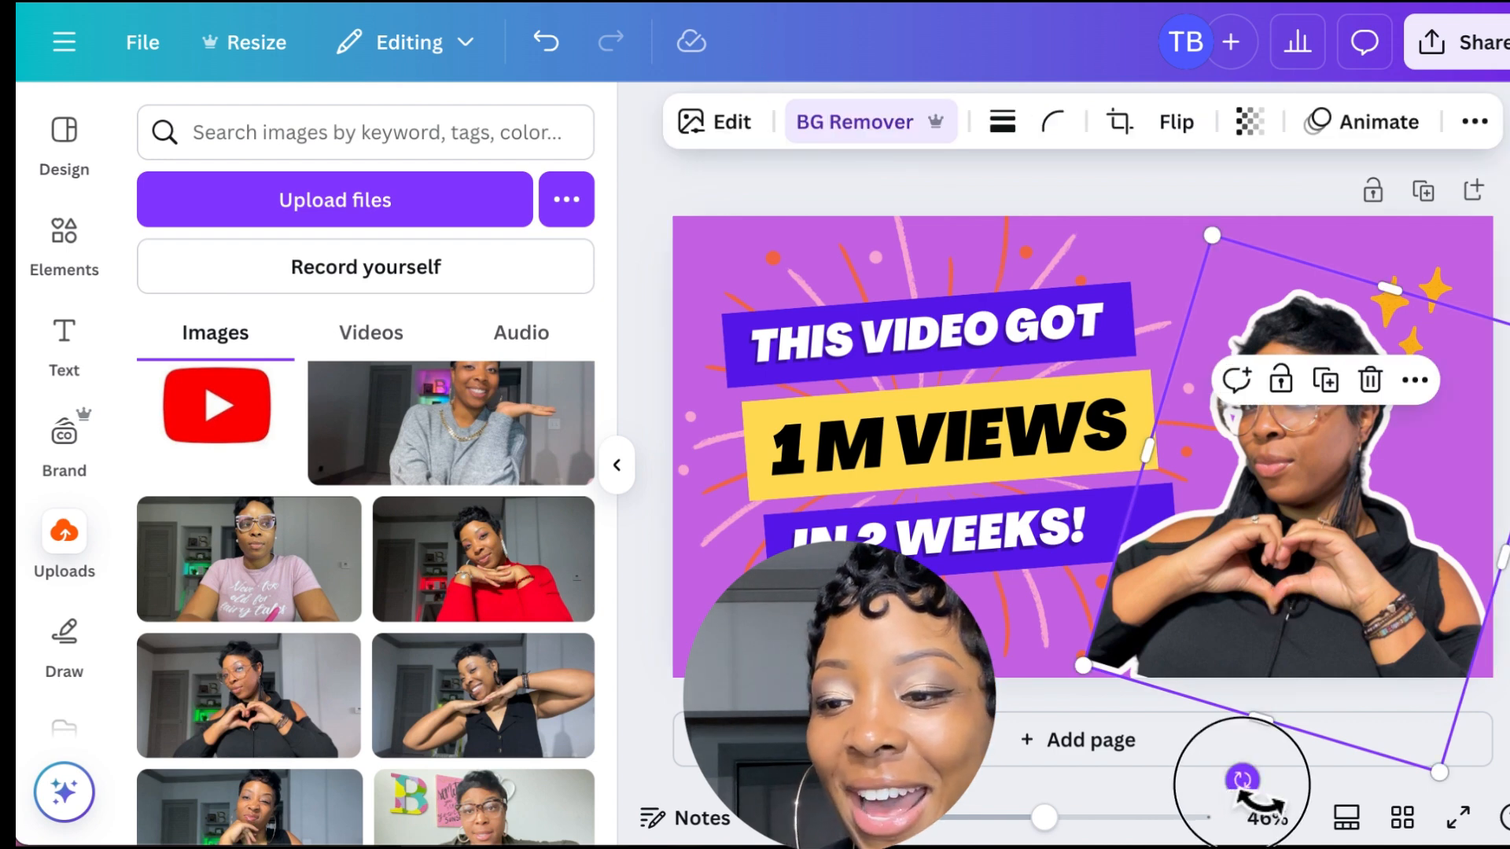
drag(1243, 780, 1260, 779)
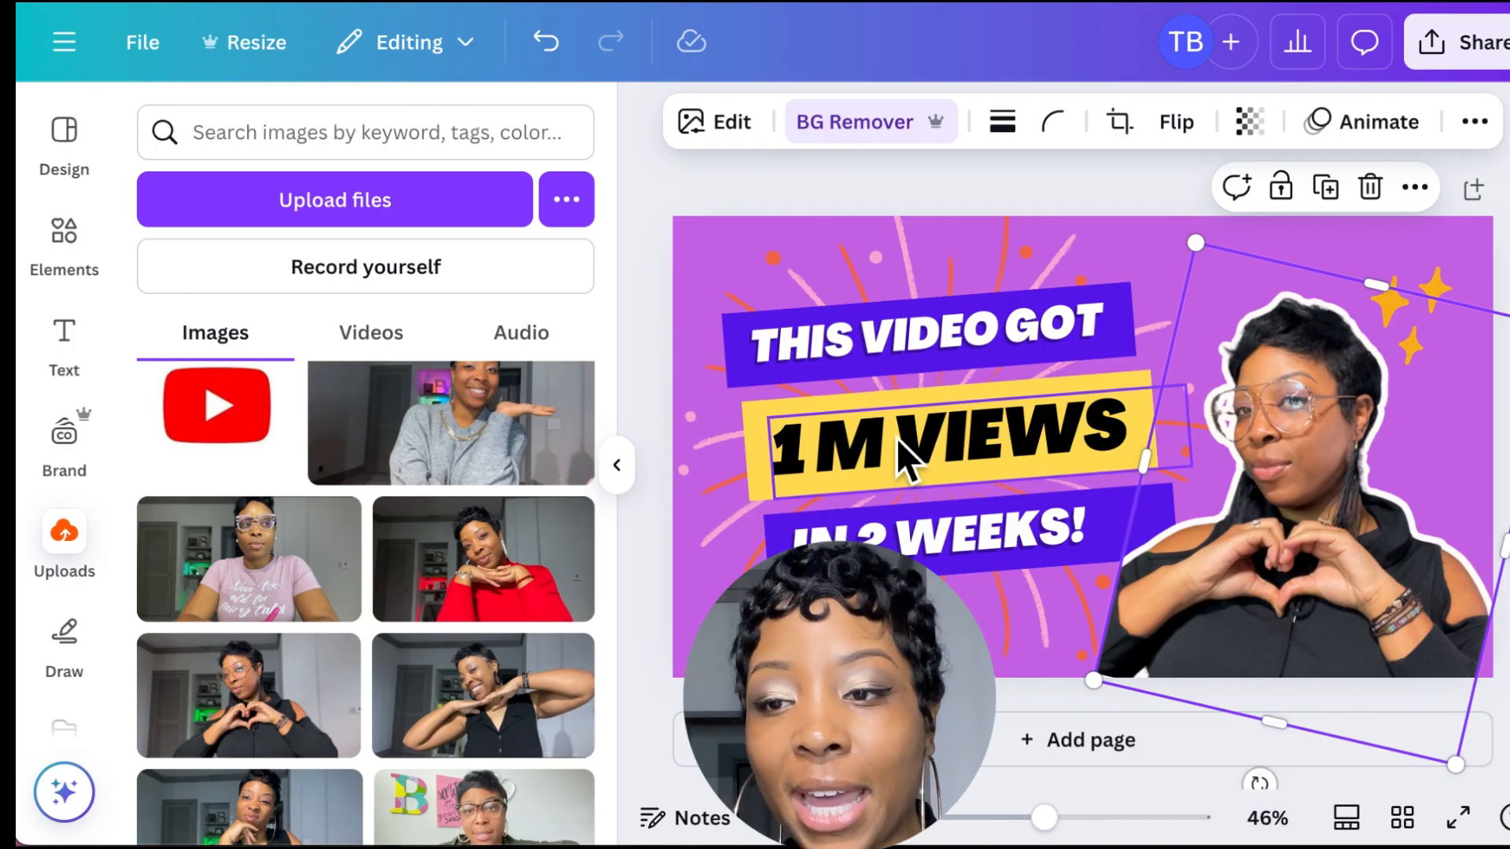
Replace the thumbnail's first text line with "WATCH THIS" and narrow its text box
click(865, 343)
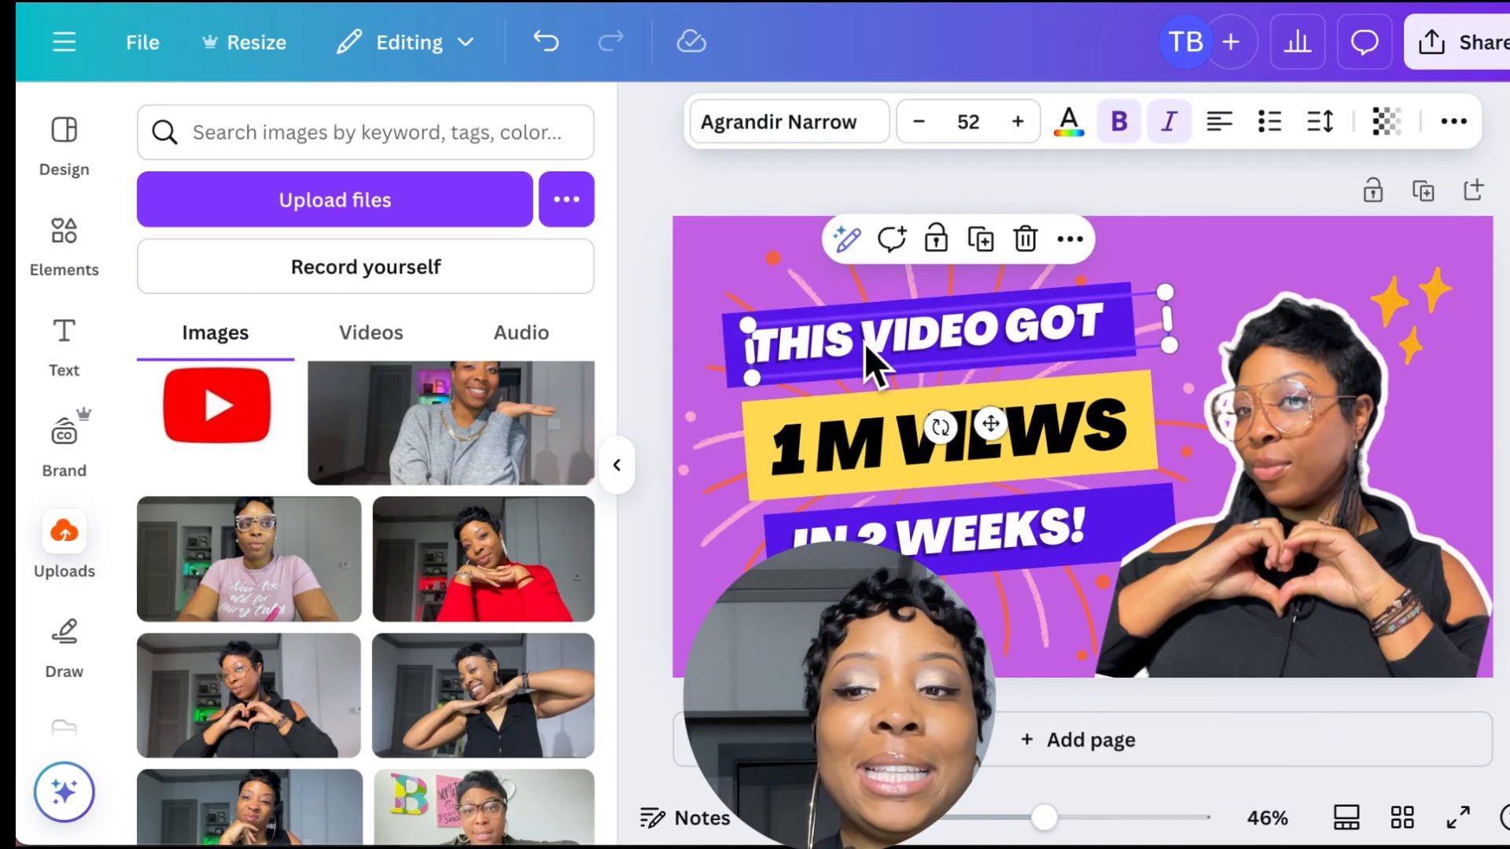
click(865, 343)
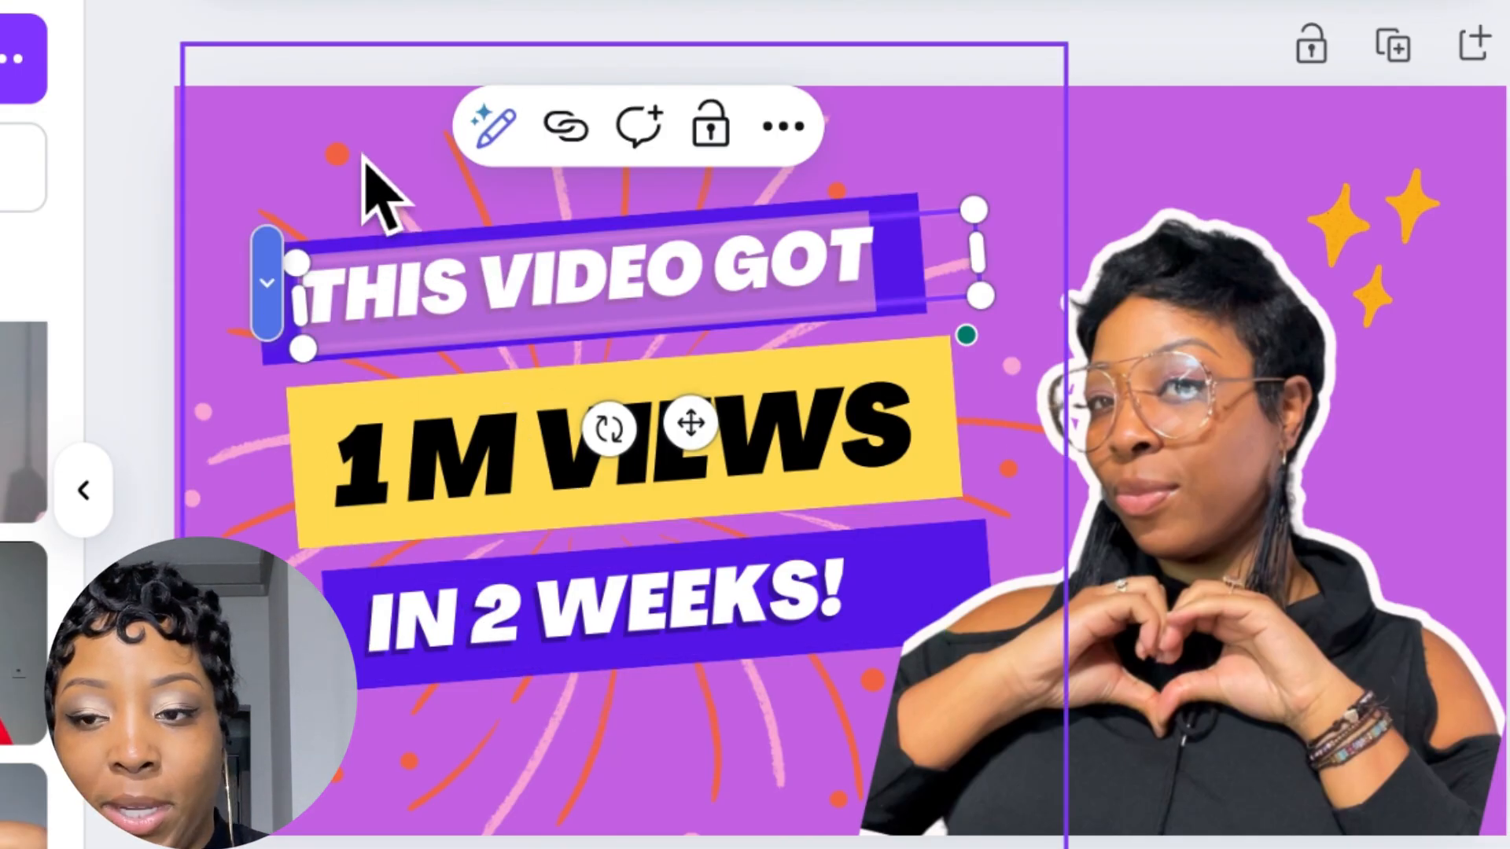
key(Escape)
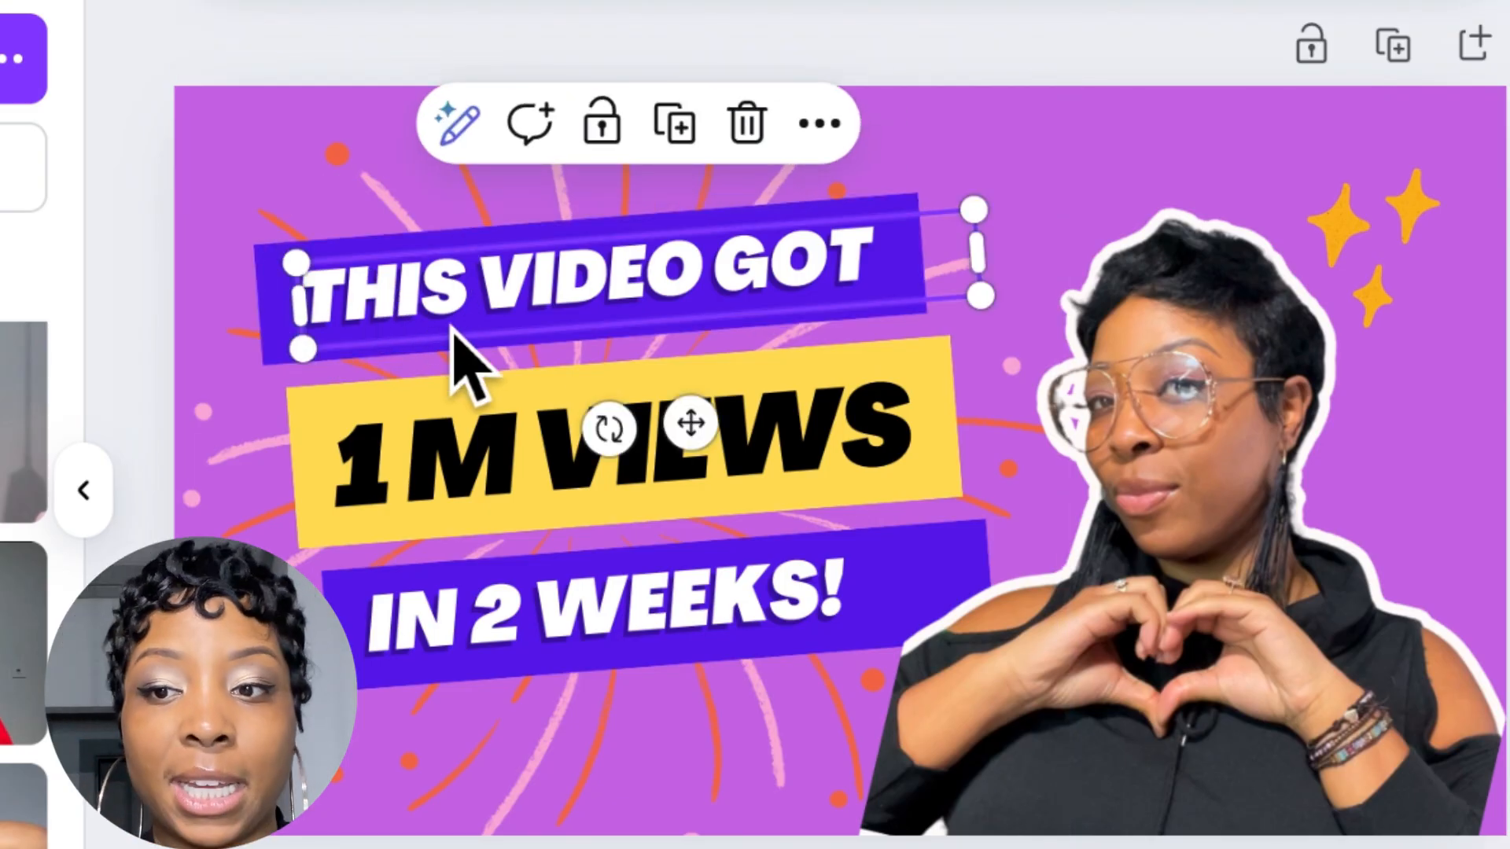
click(572, 289)
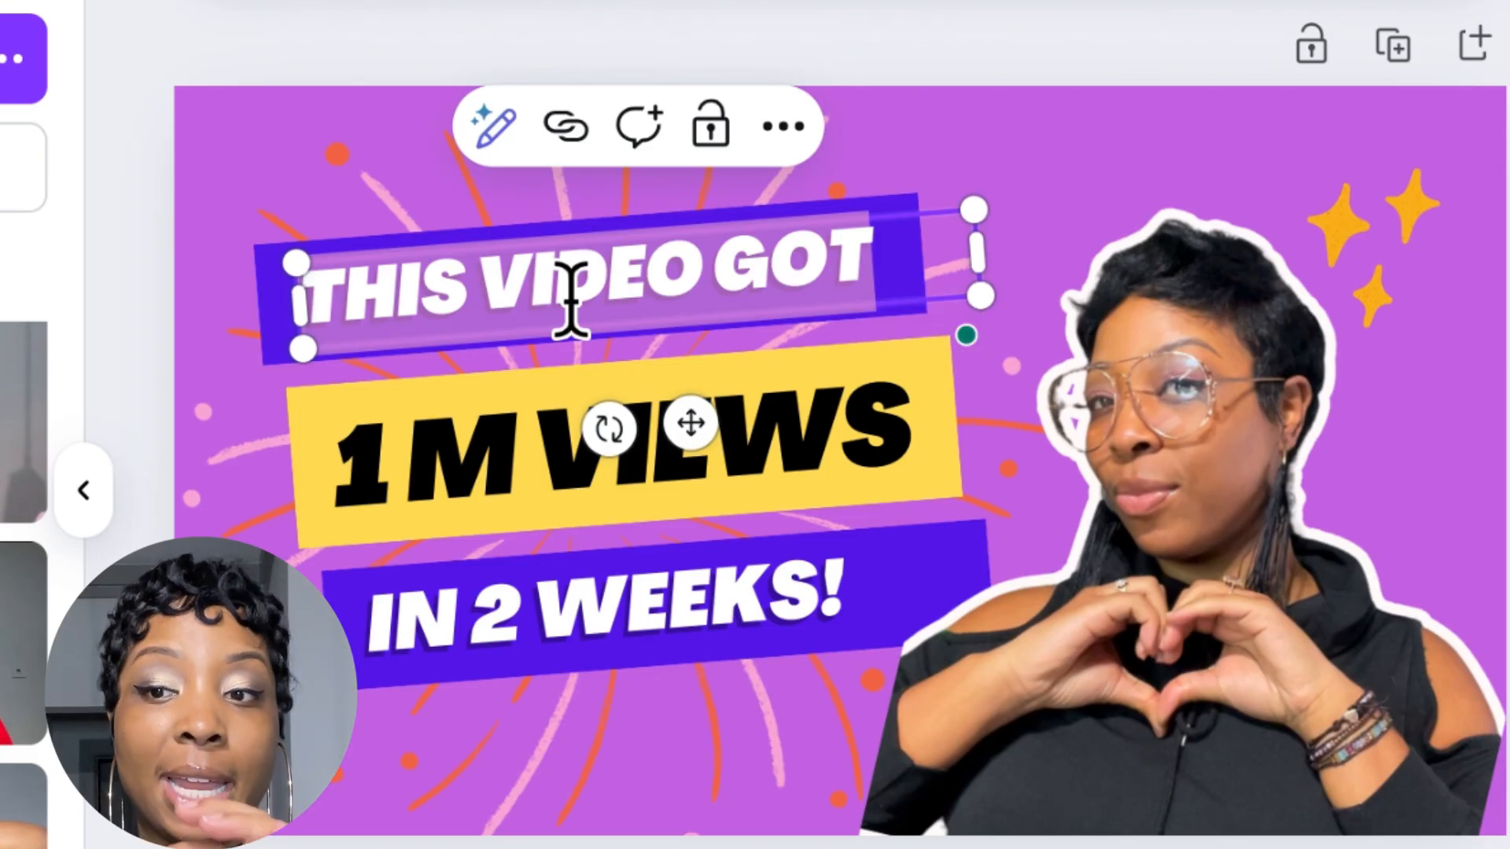
drag(904, 276, 295, 292)
click(311, 303)
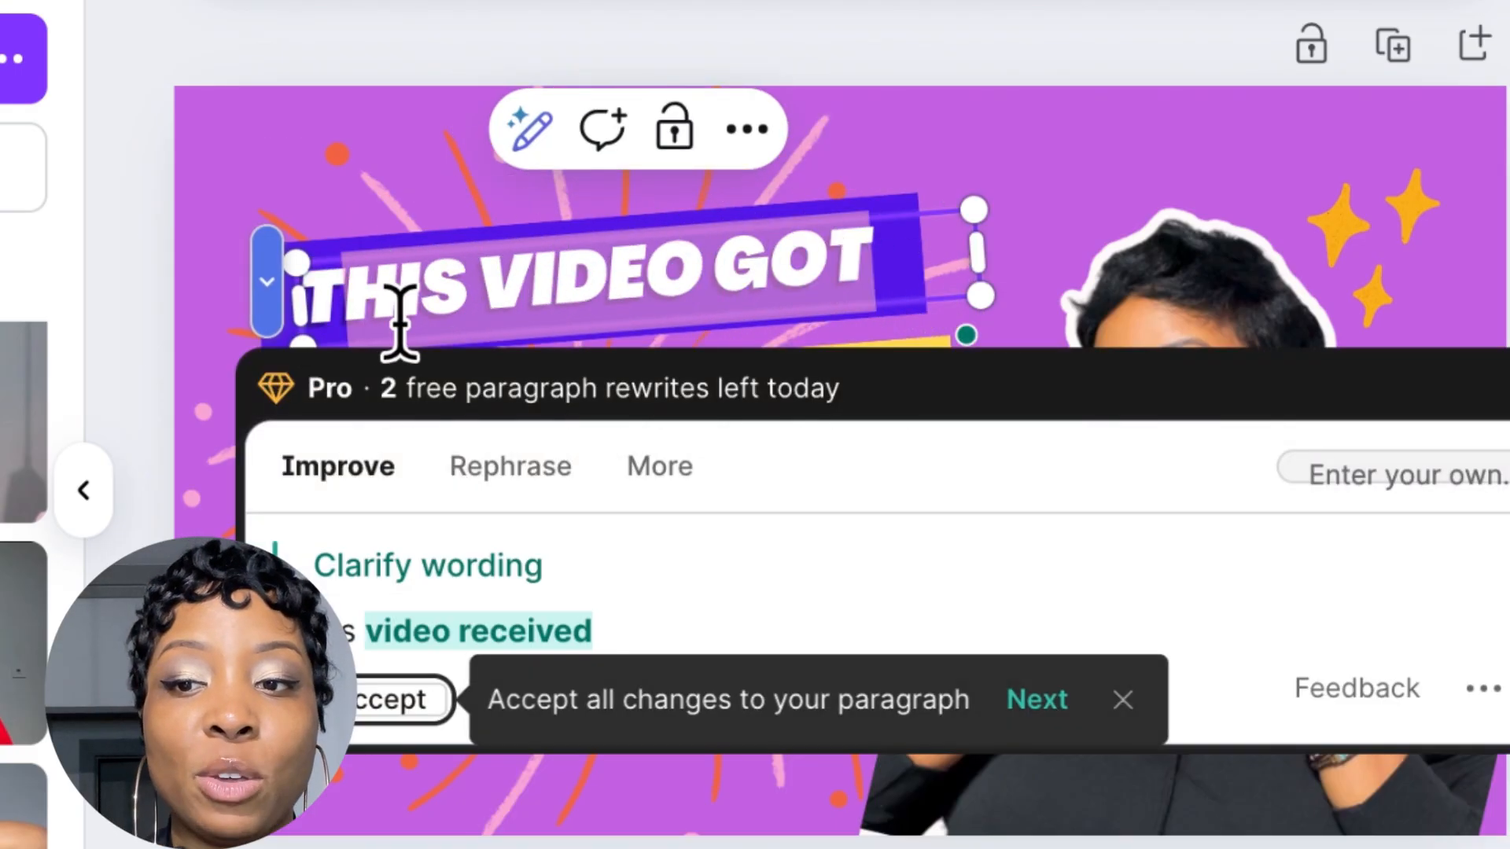
key(BackSpace)
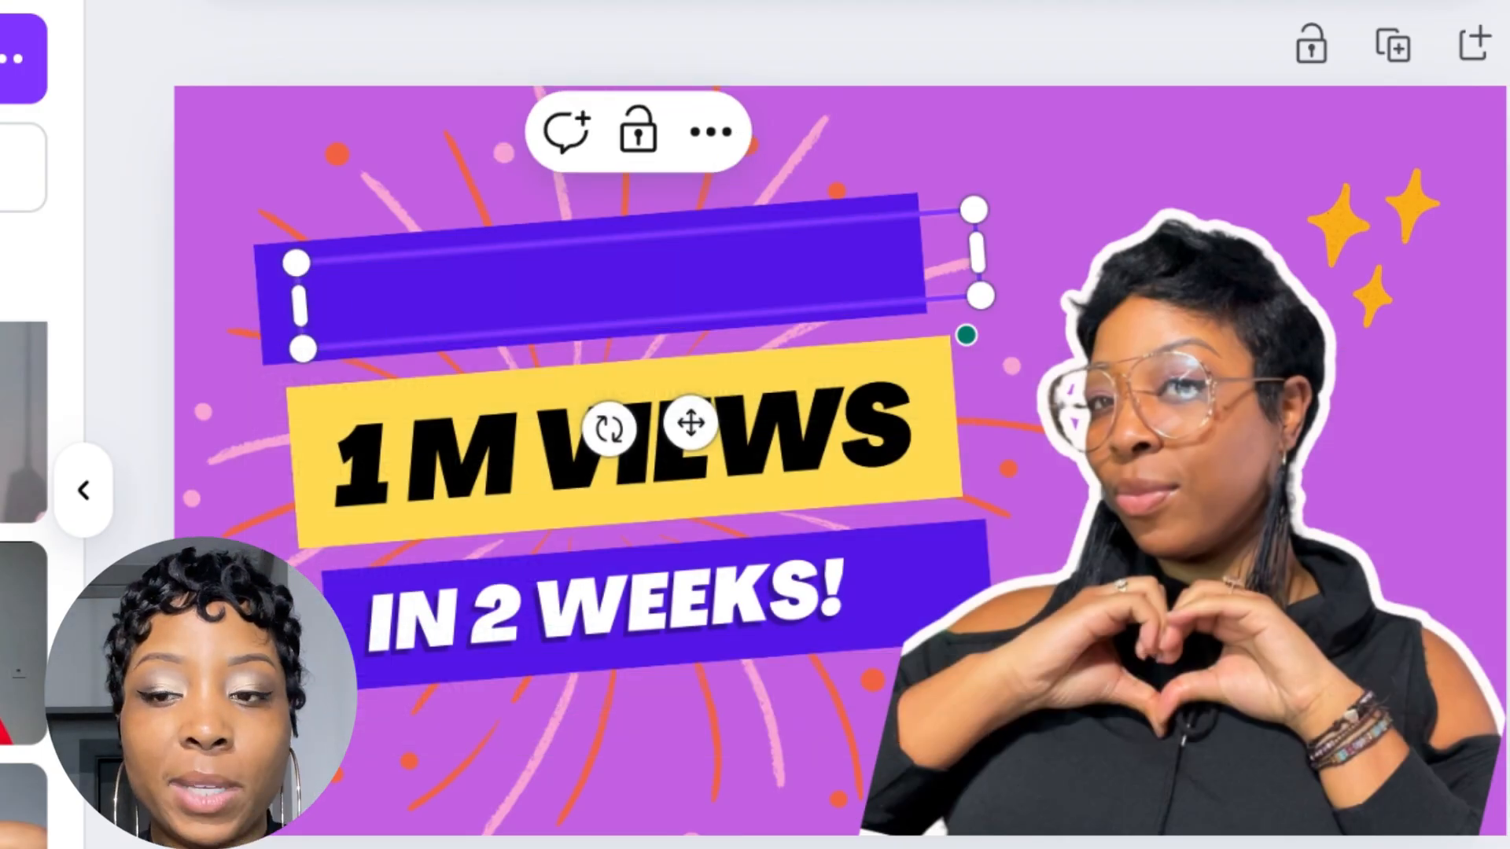
text(WATCH THIS)
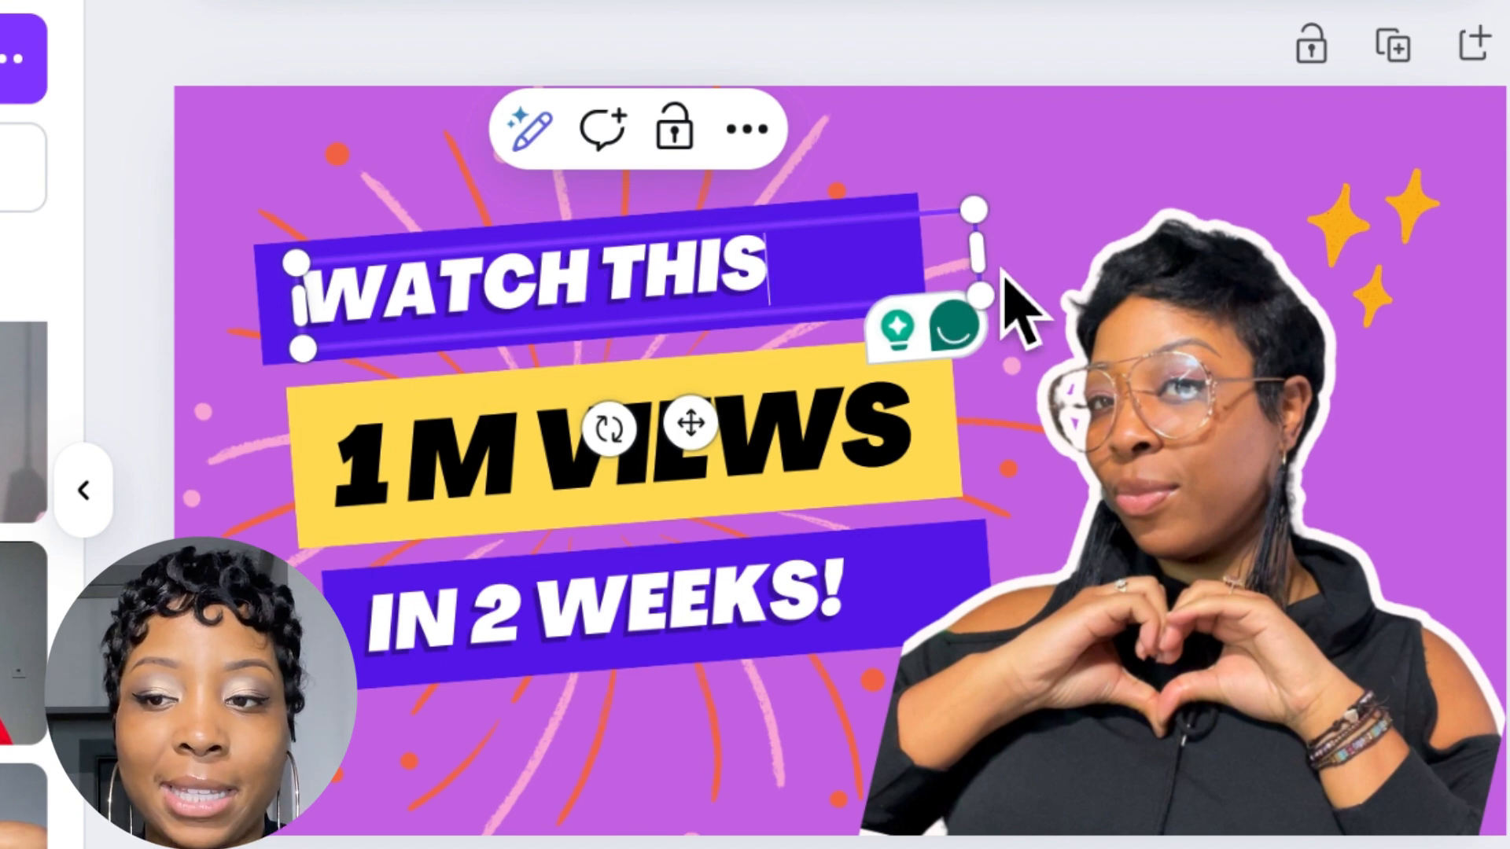
drag(978, 253, 930, 243)
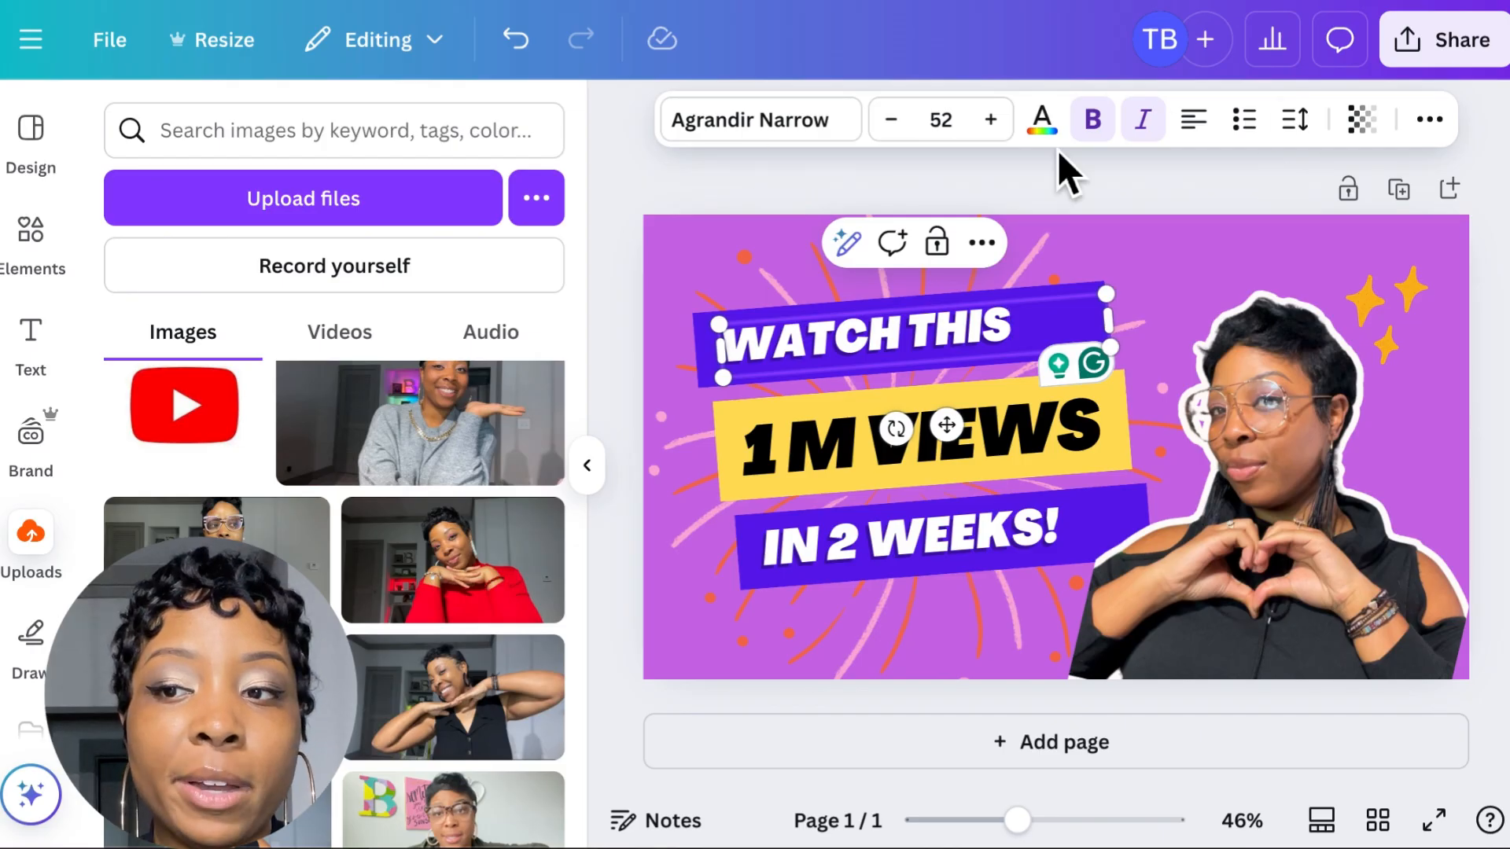
click(796, 135)
click(796, 135)
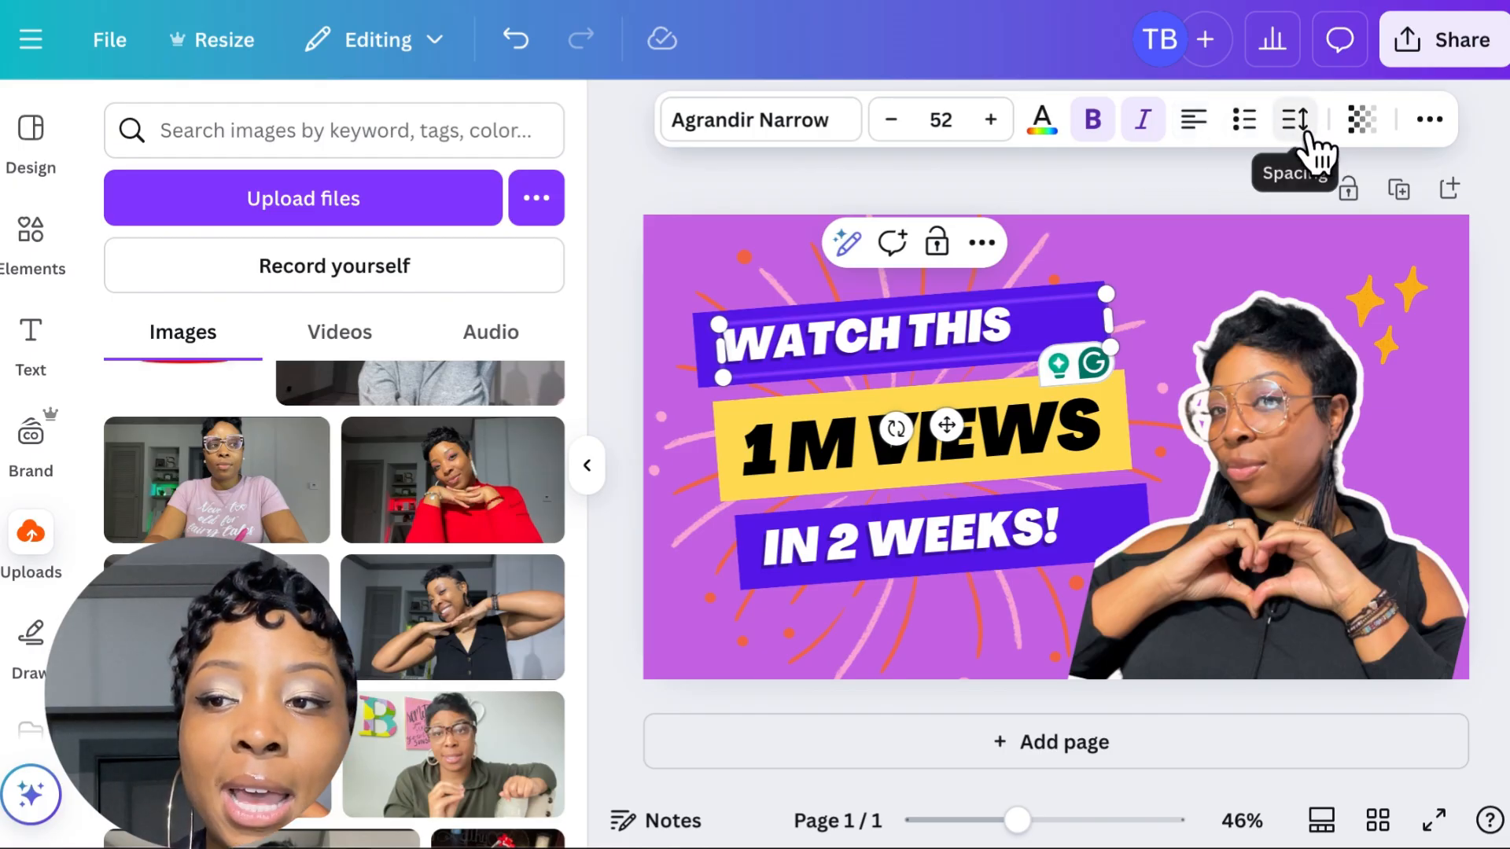
click(1447, 126)
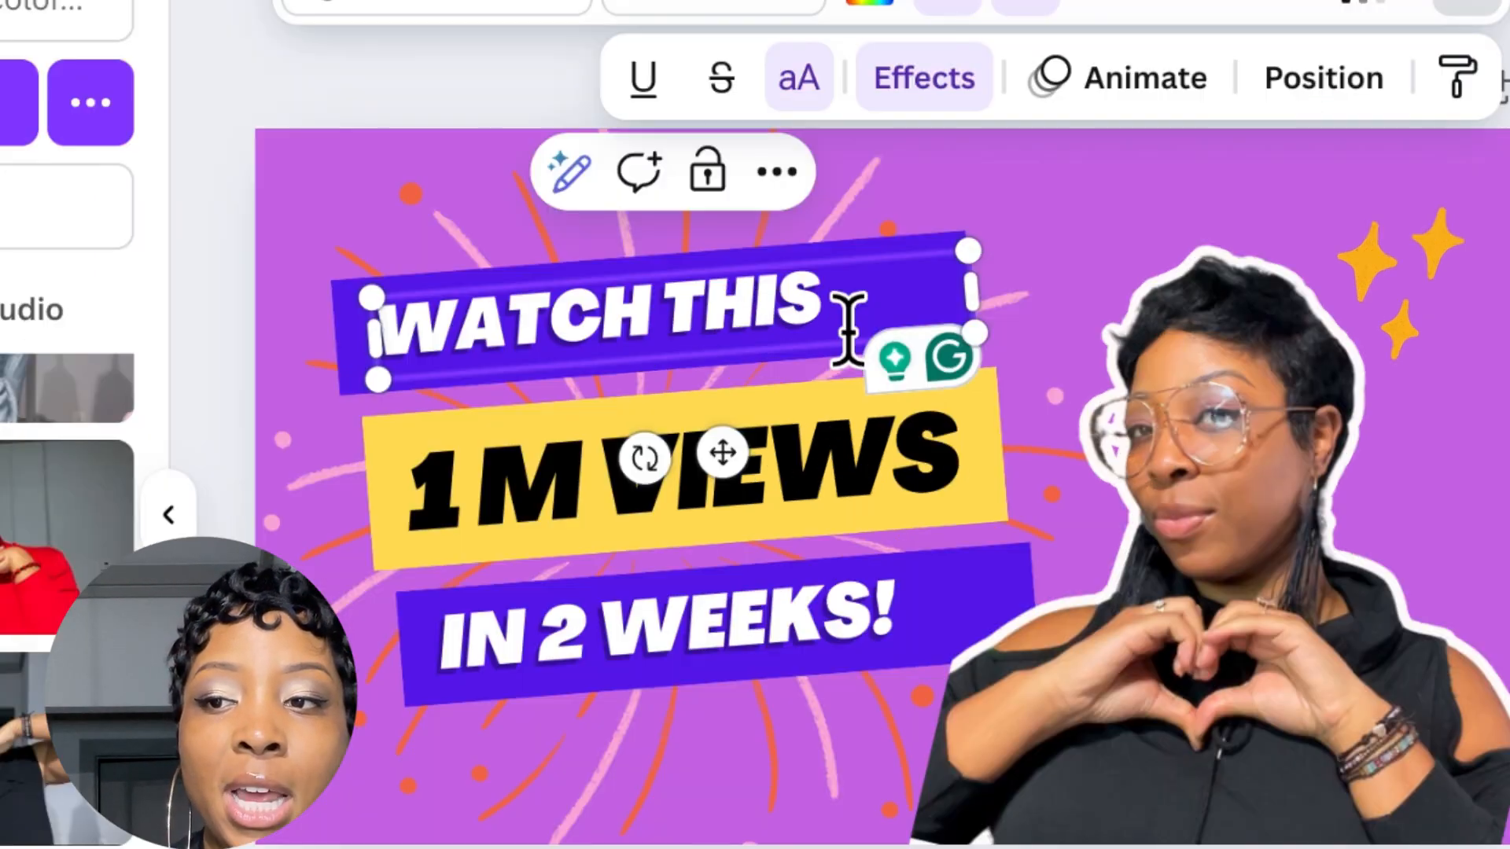
Nudge the "WATCH THIS" text slightly to the right and shorten its blue banner from both ends to fit the words
click(737, 292)
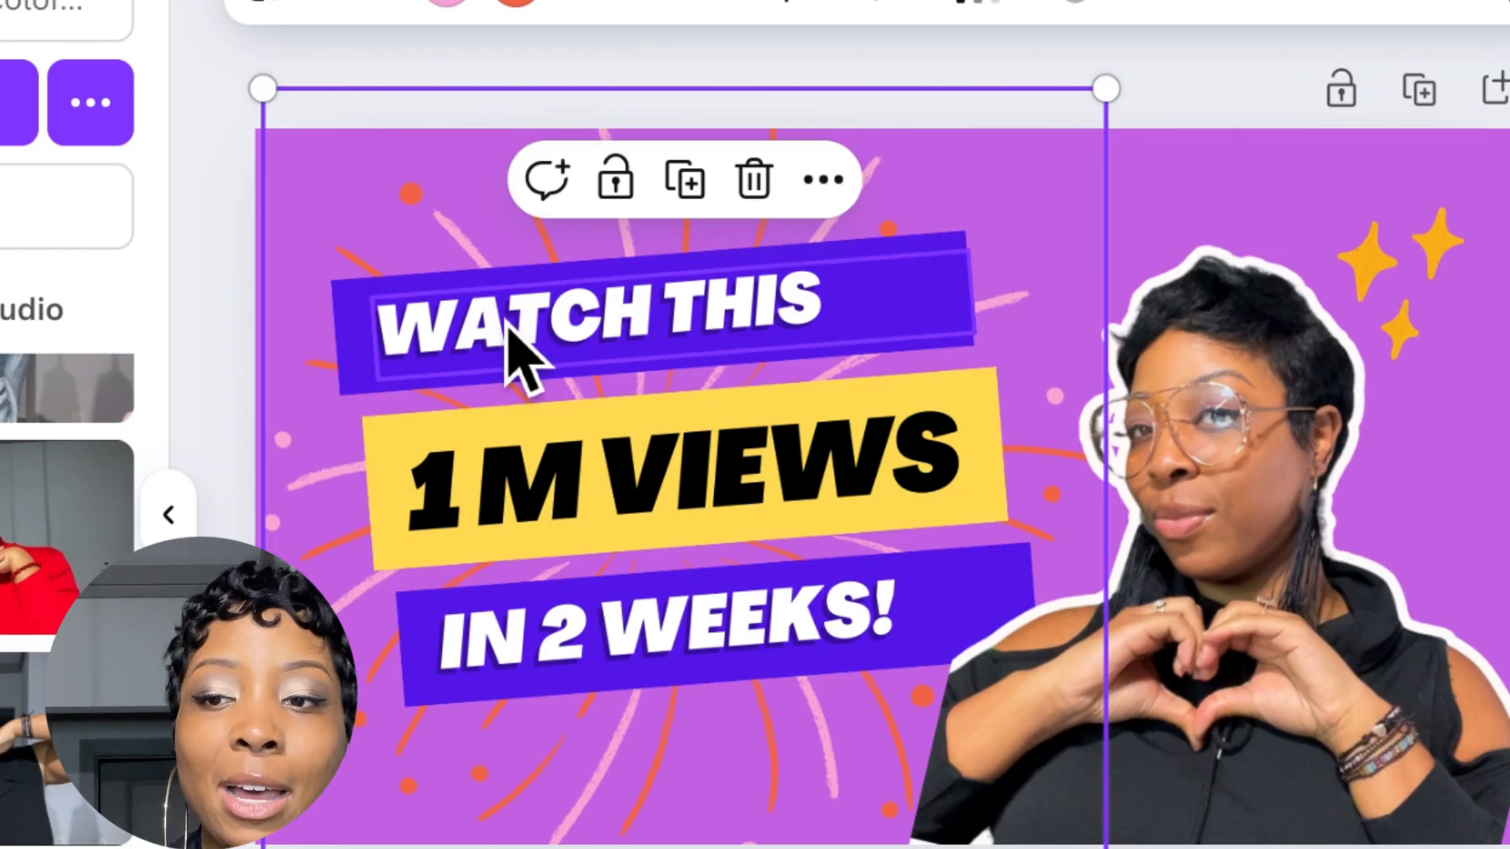
drag(507, 329, 538, 336)
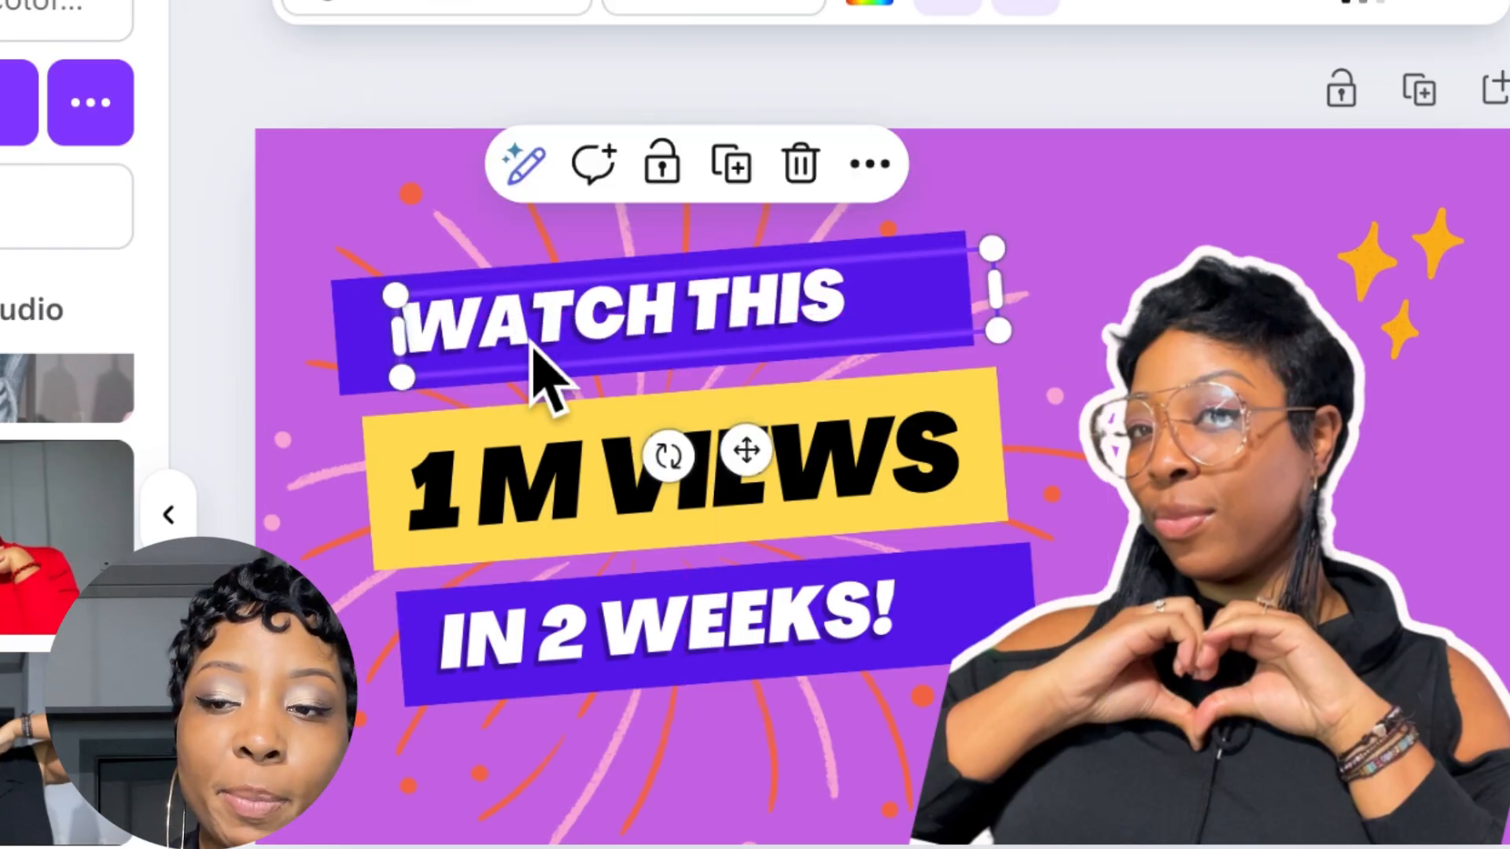
click(696, 504)
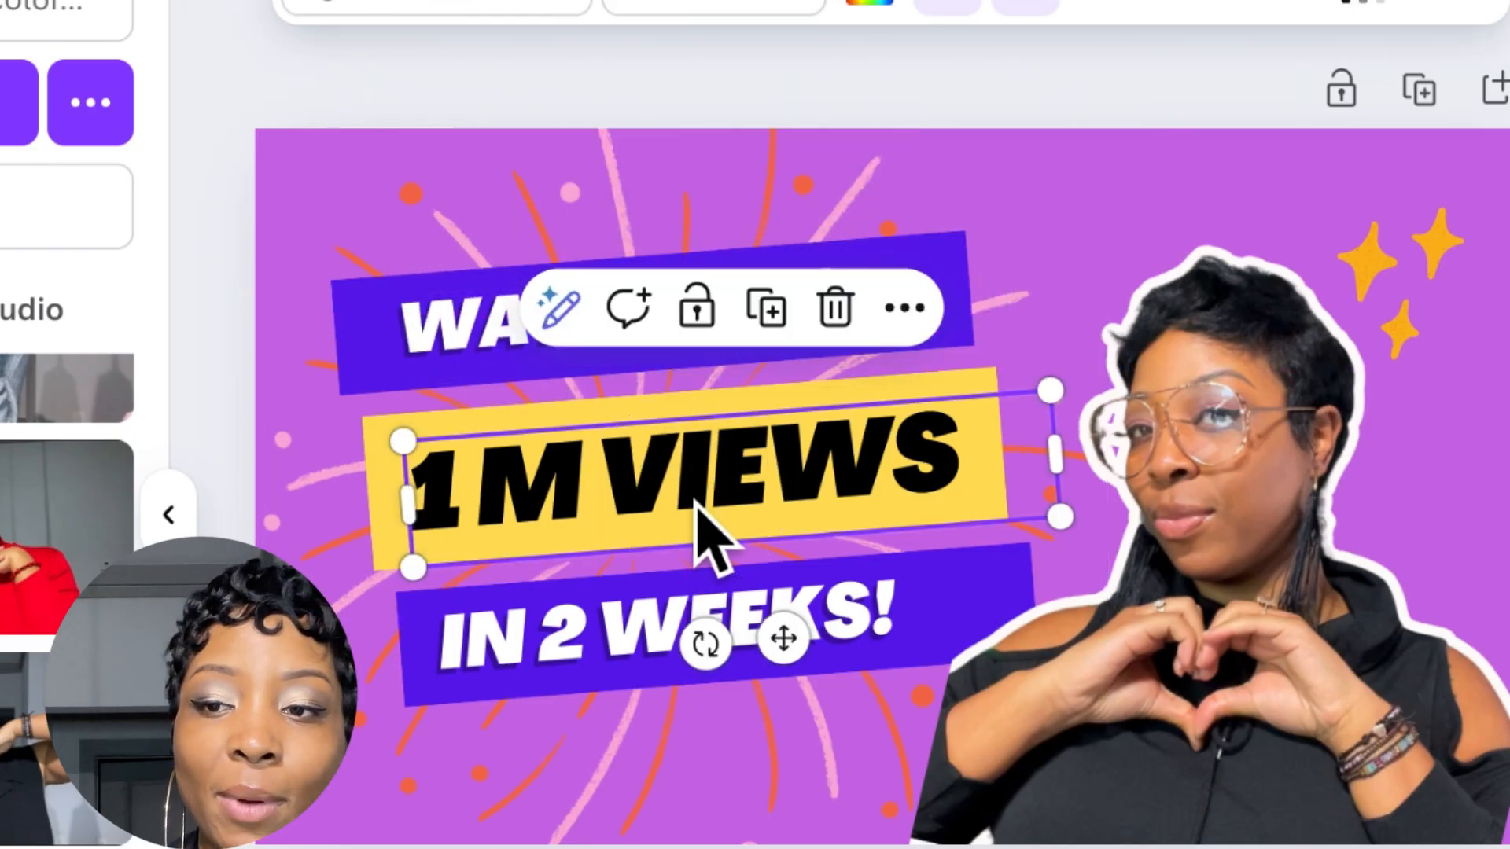
click(965, 256)
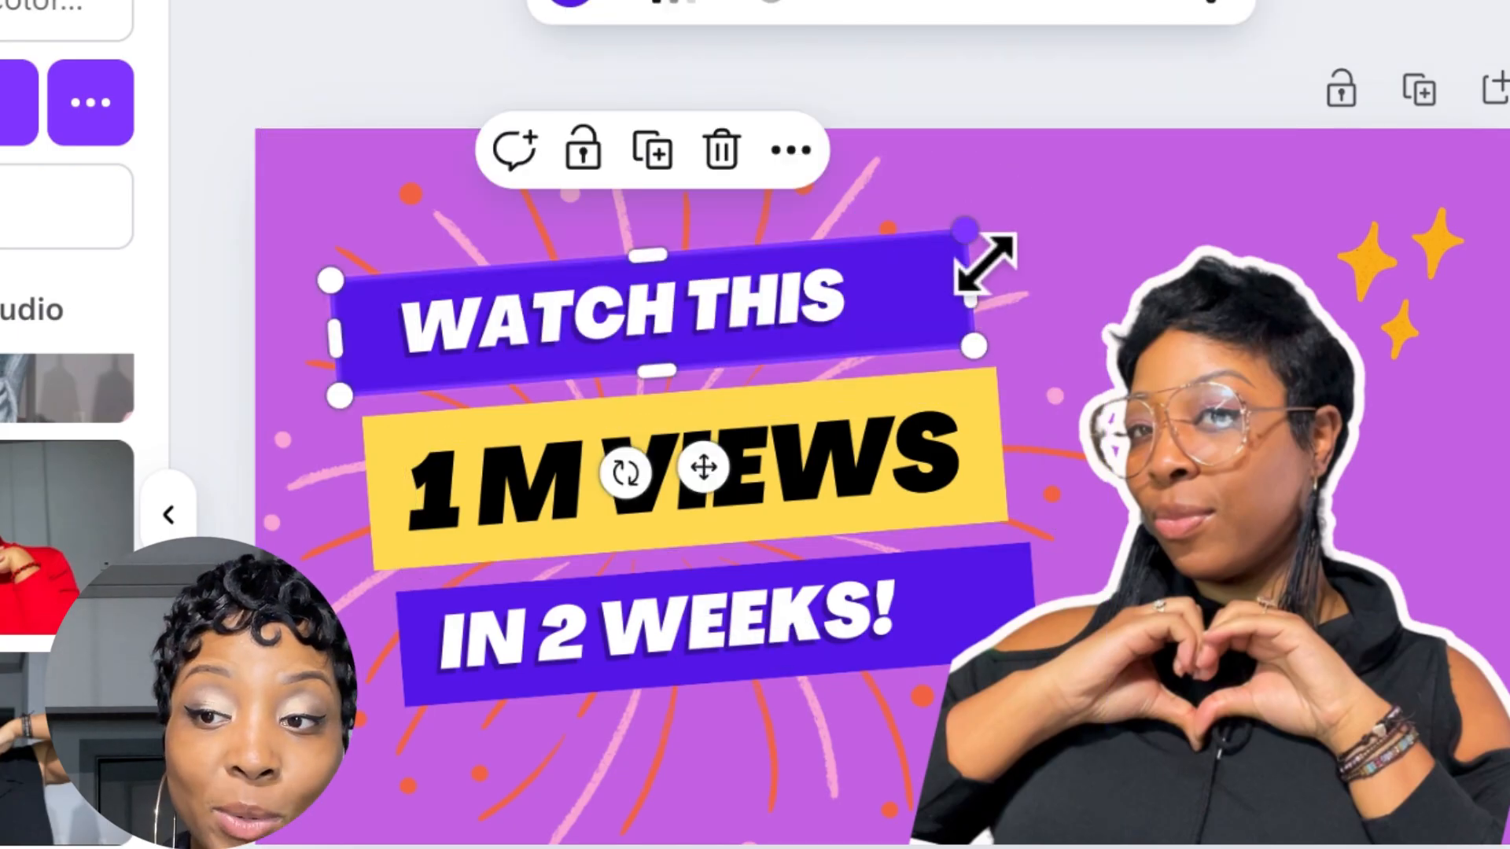
drag(1010, 307, 929, 314)
drag(368, 351, 406, 351)
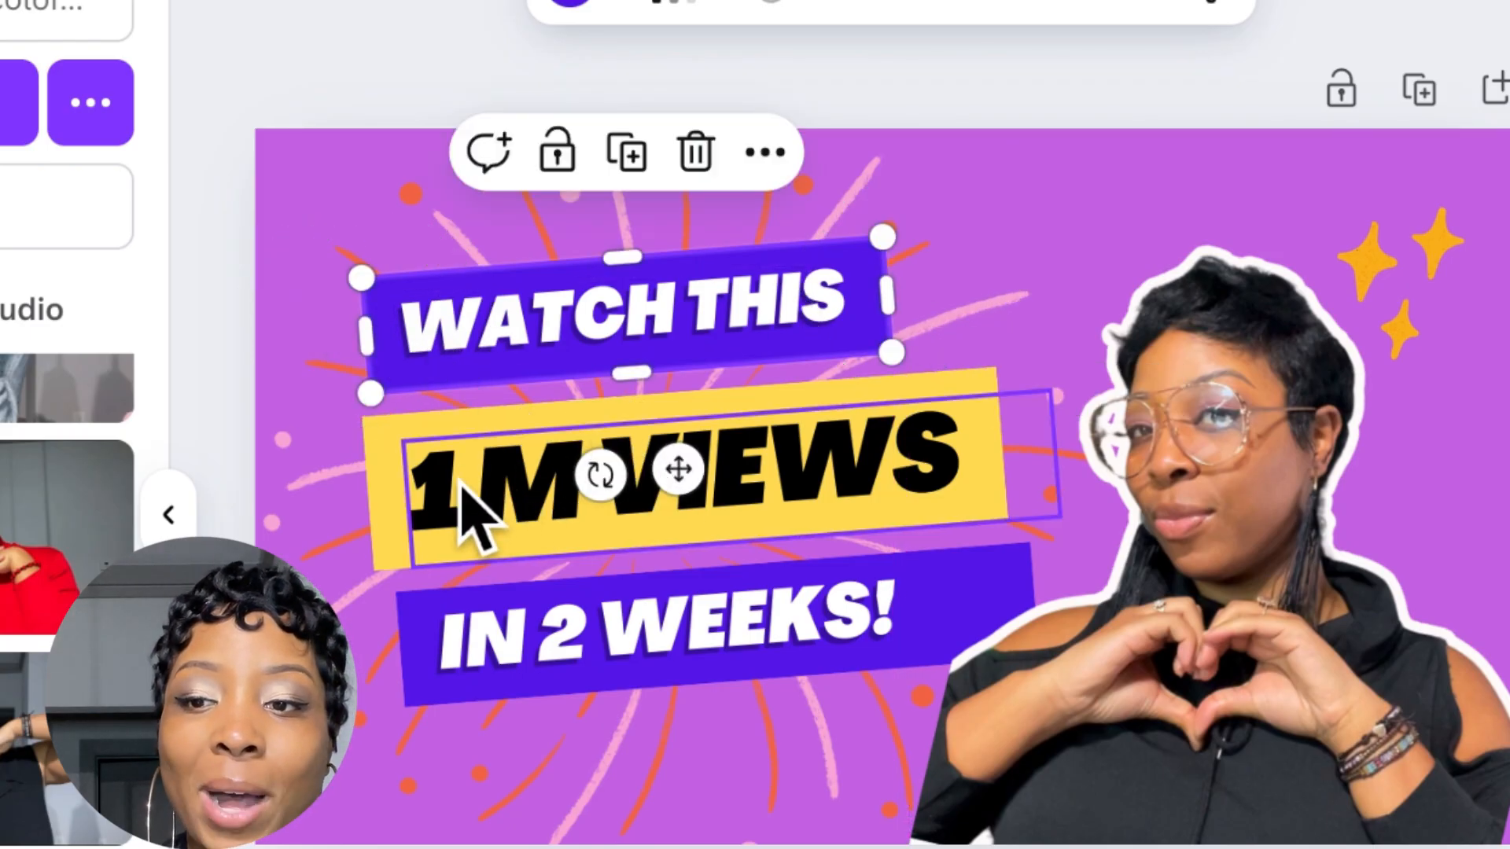
Replace the "1 M VIEWS" text with "VIDEO"
click(469, 511)
click(460, 495)
text(VIDEO)
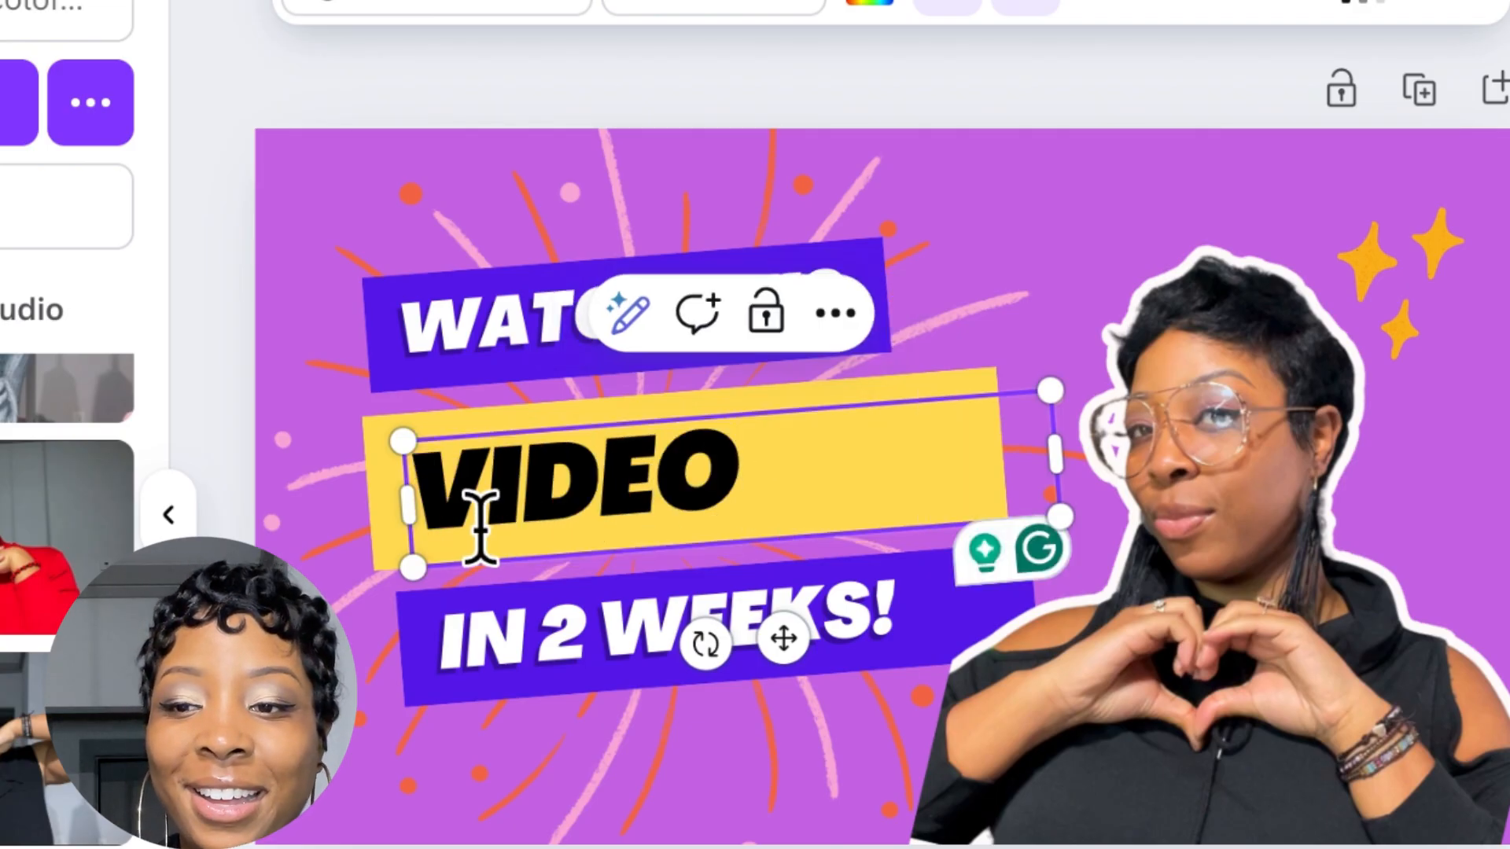
Shift the "VIDEO" text to the right and shorten the yellow banner from both ends to fit the word
click(369, 203)
click(506, 499)
drag(506, 498, 574, 472)
click(398, 529)
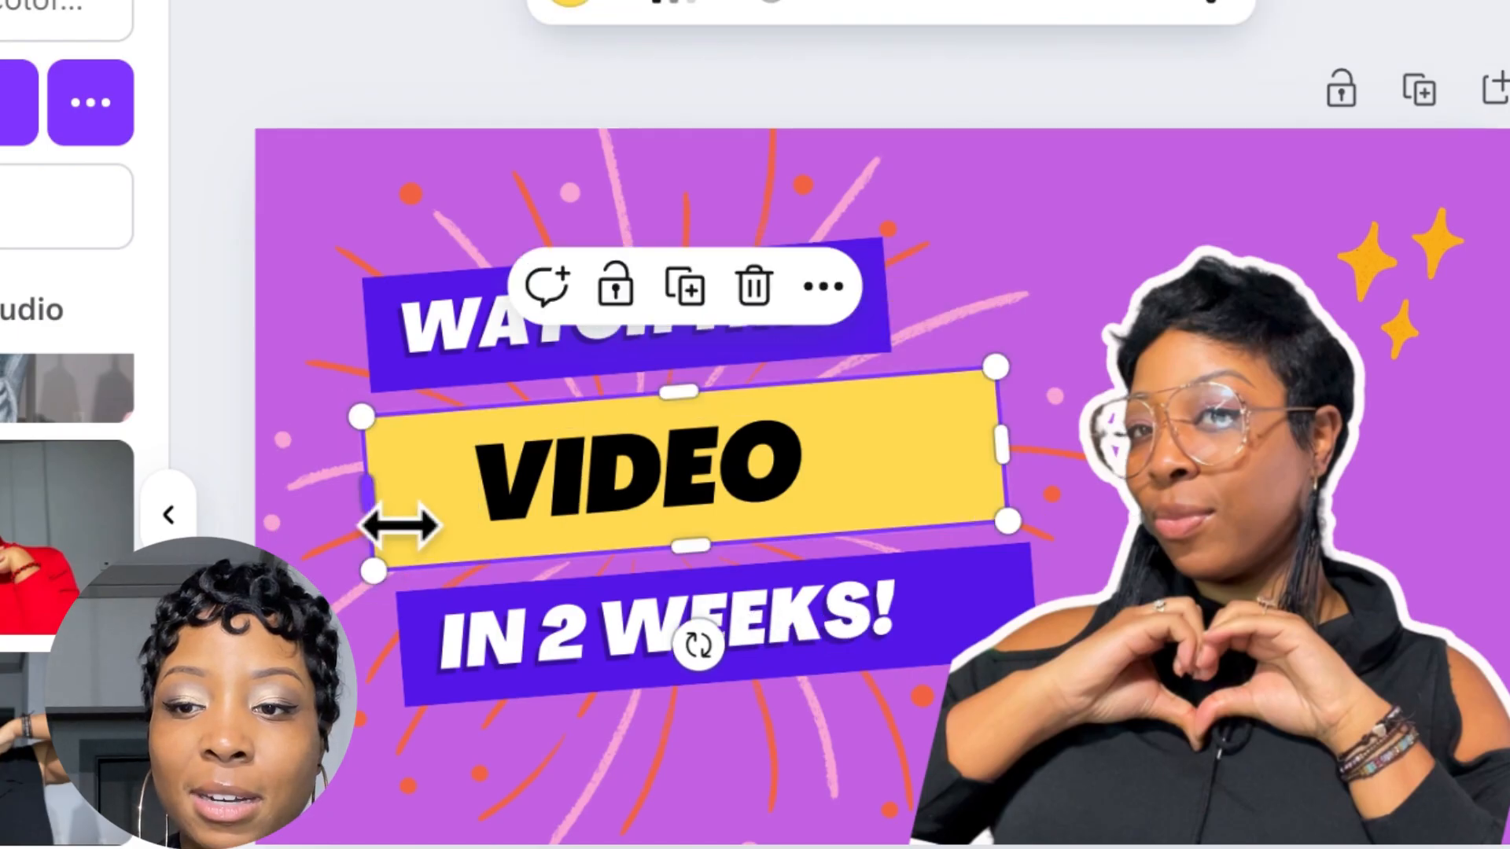
drag(398, 526, 460, 530)
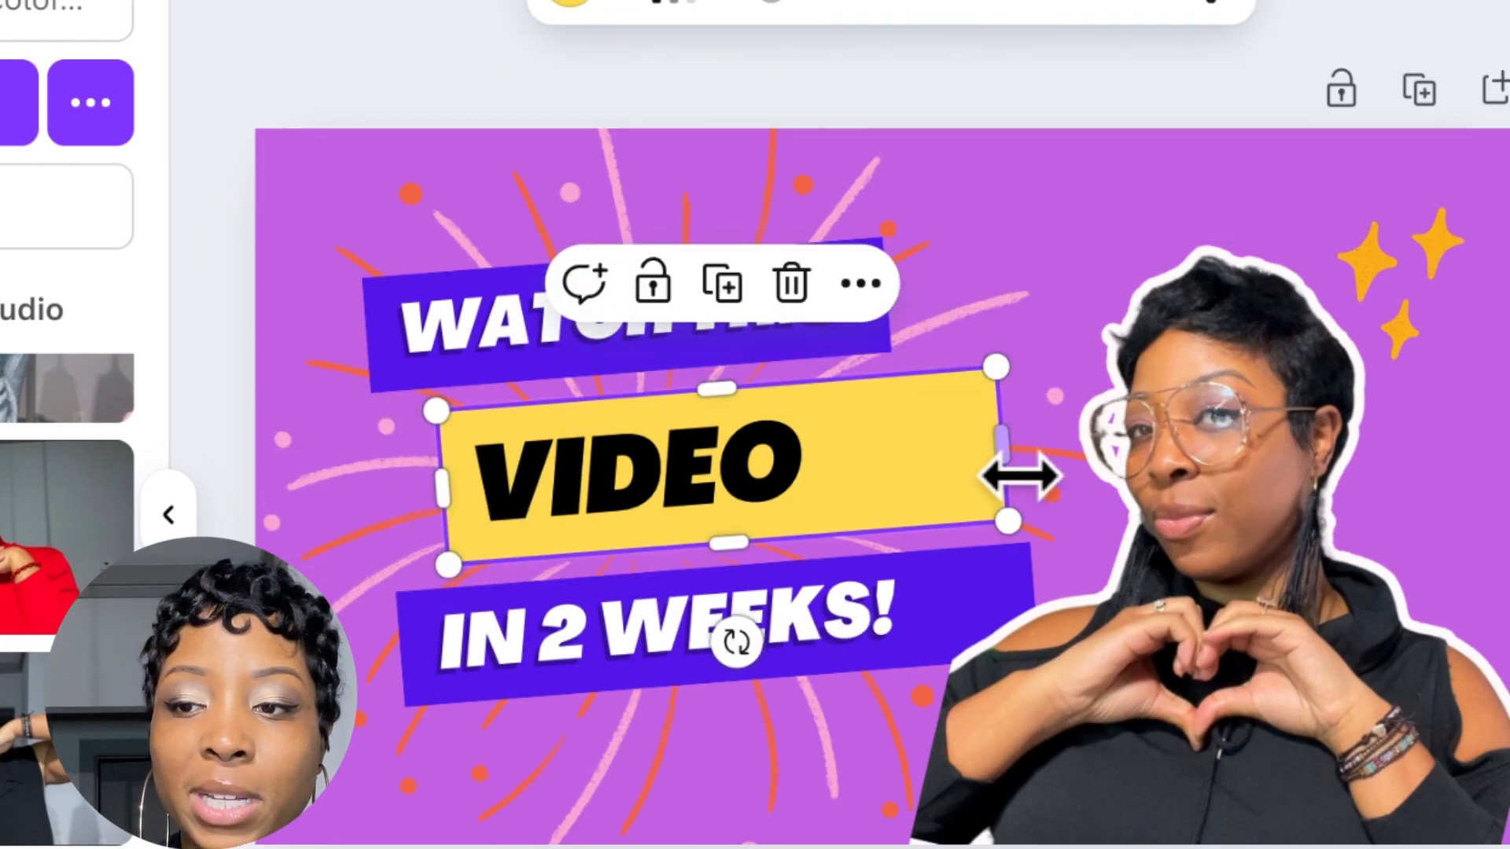
drag(1021, 478, 861, 480)
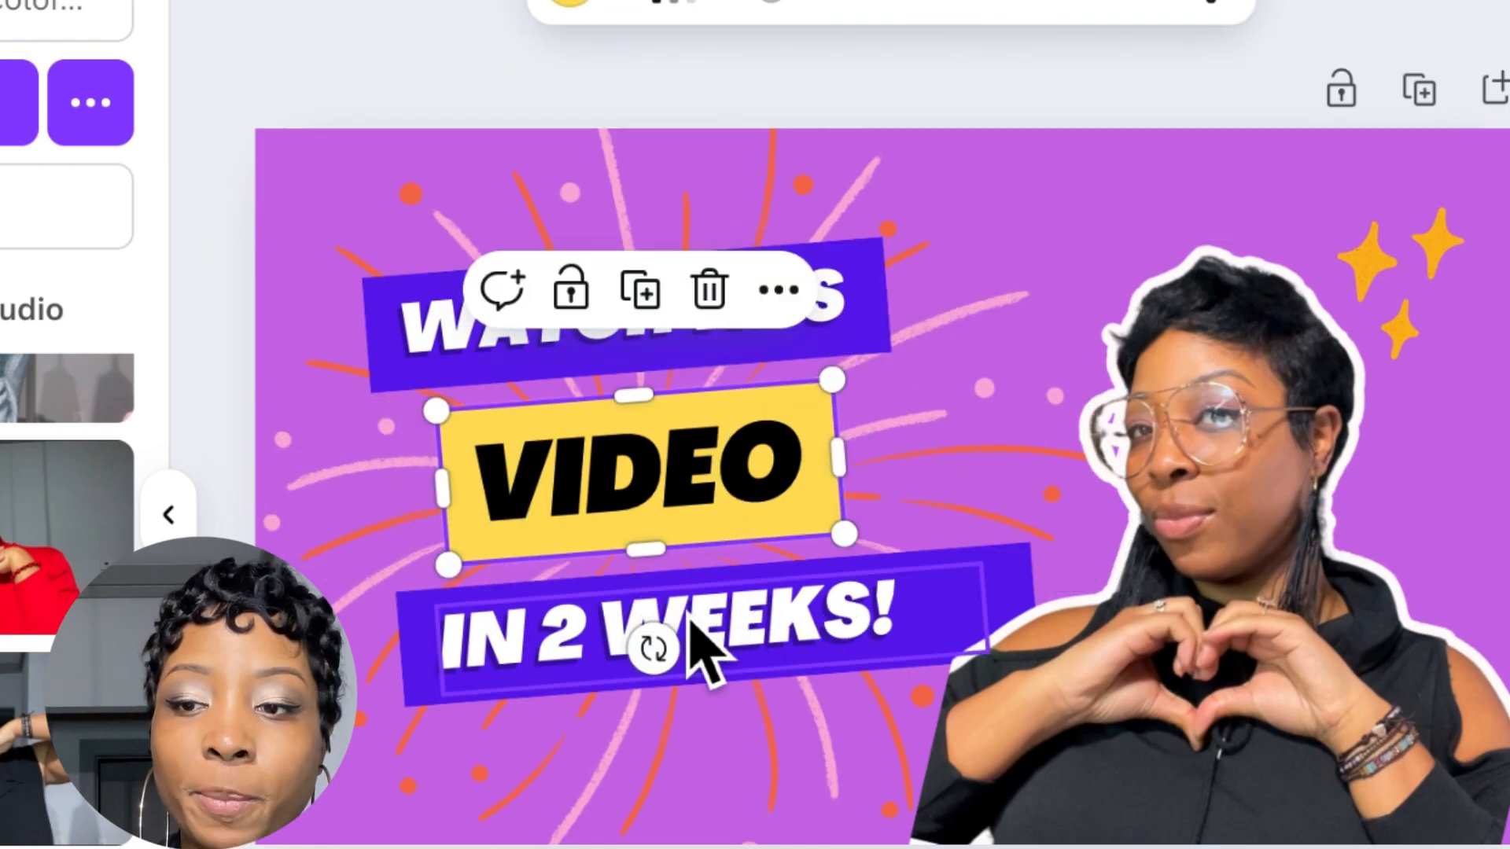
Replace the "IN 2 WEEKS!" text with "FOR LOVE!!"
click(704, 643)
click(795, 640)
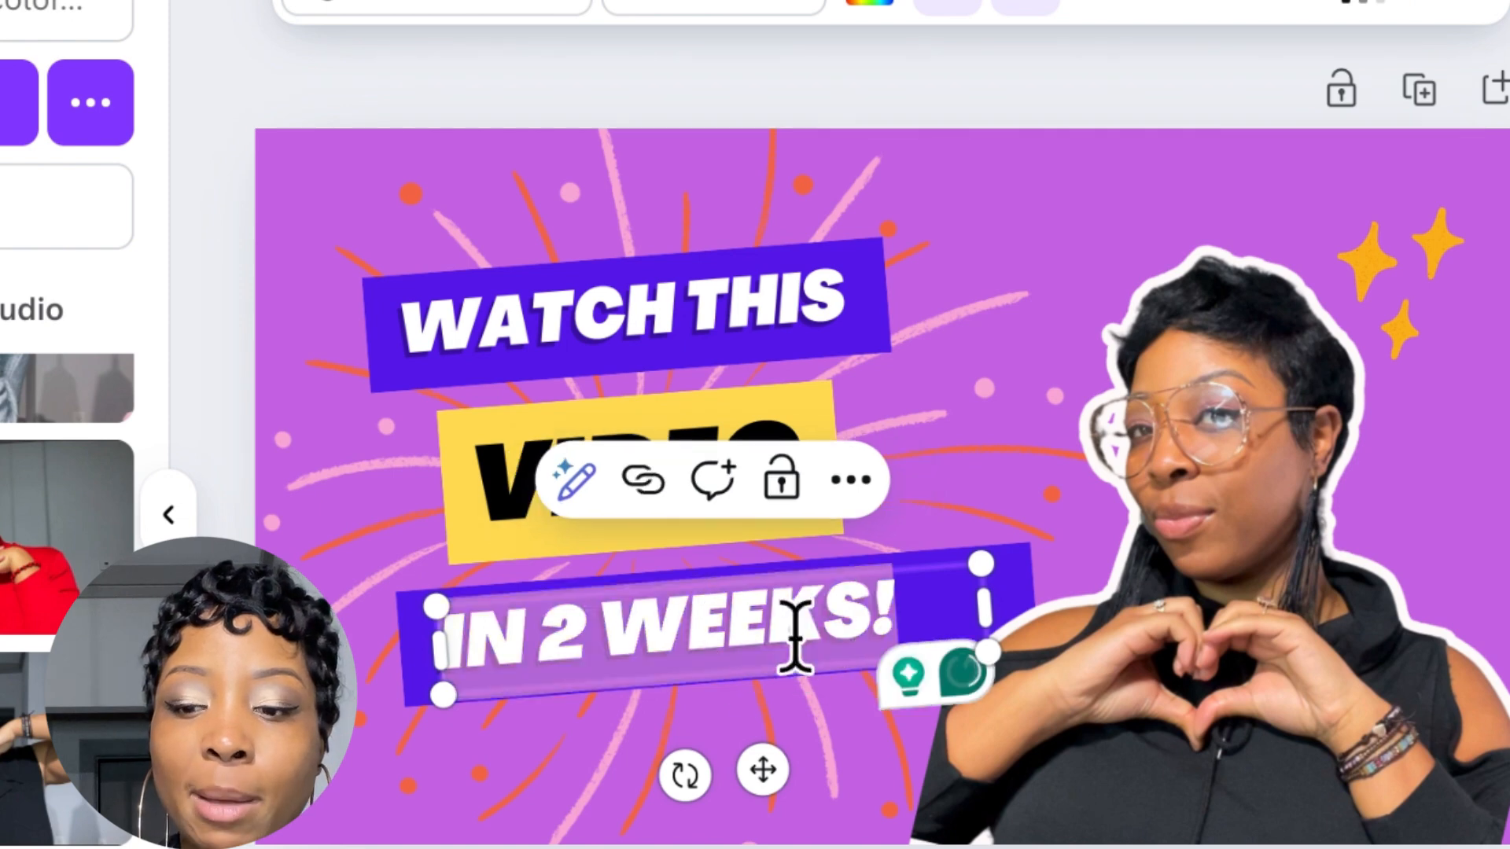
text(FOR LOVE!!)
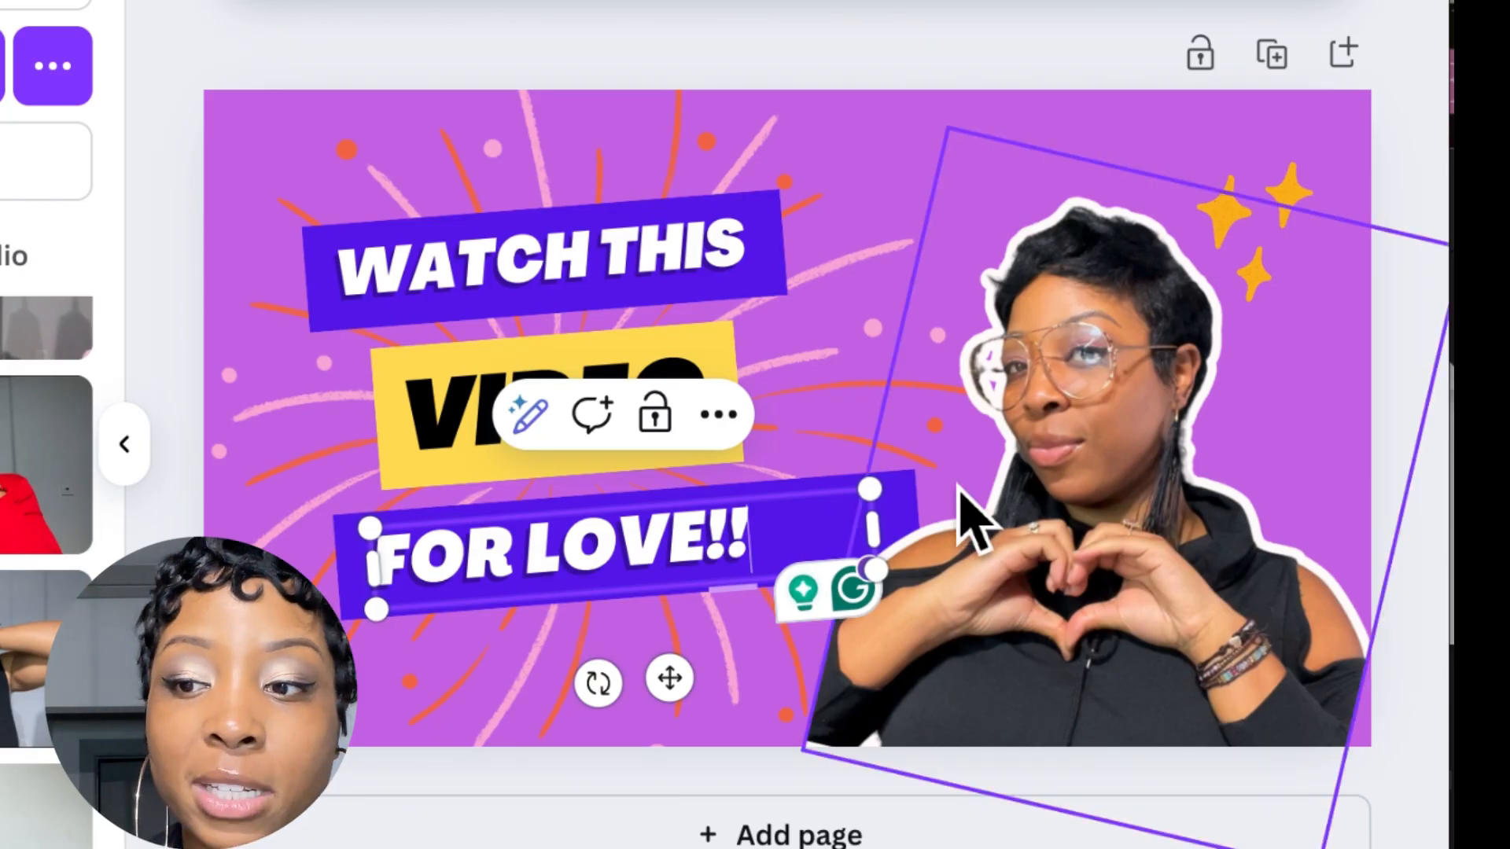
click(515, 597)
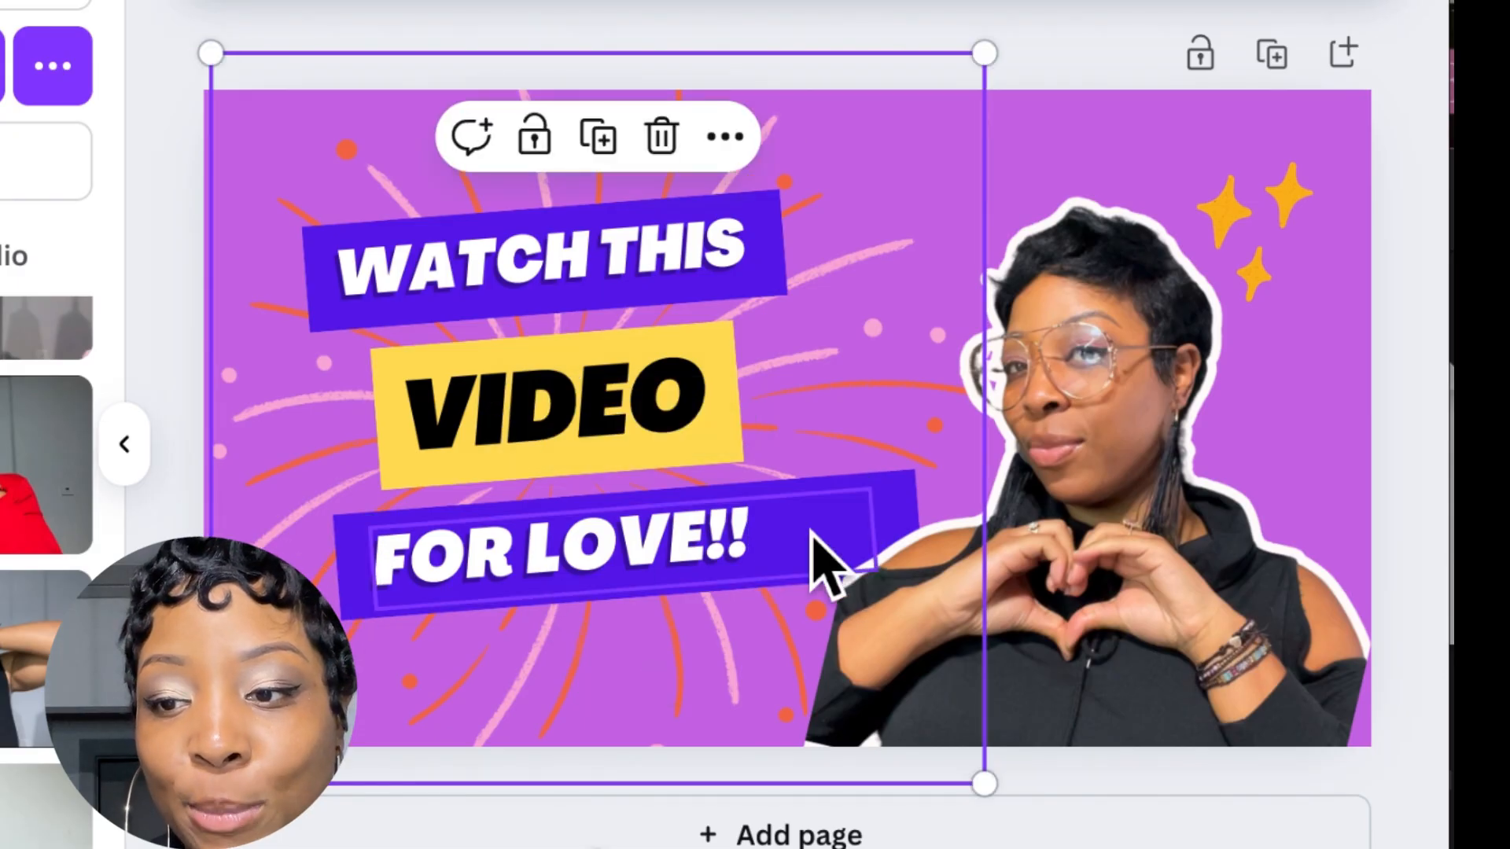
Change the "WATCH THIS" banner to the light blue brand color
click(345, 266)
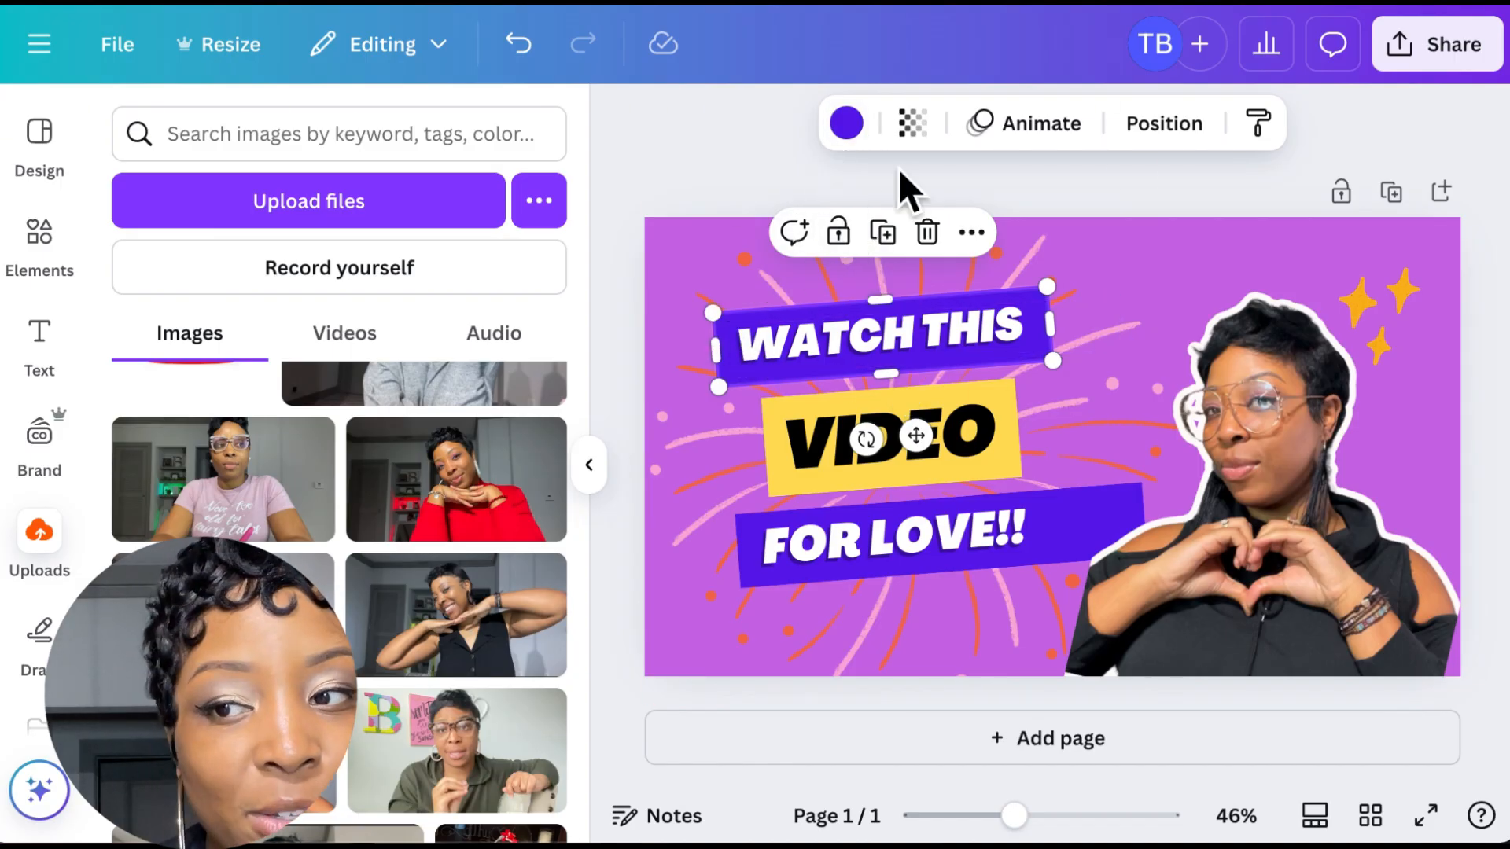
click(849, 127)
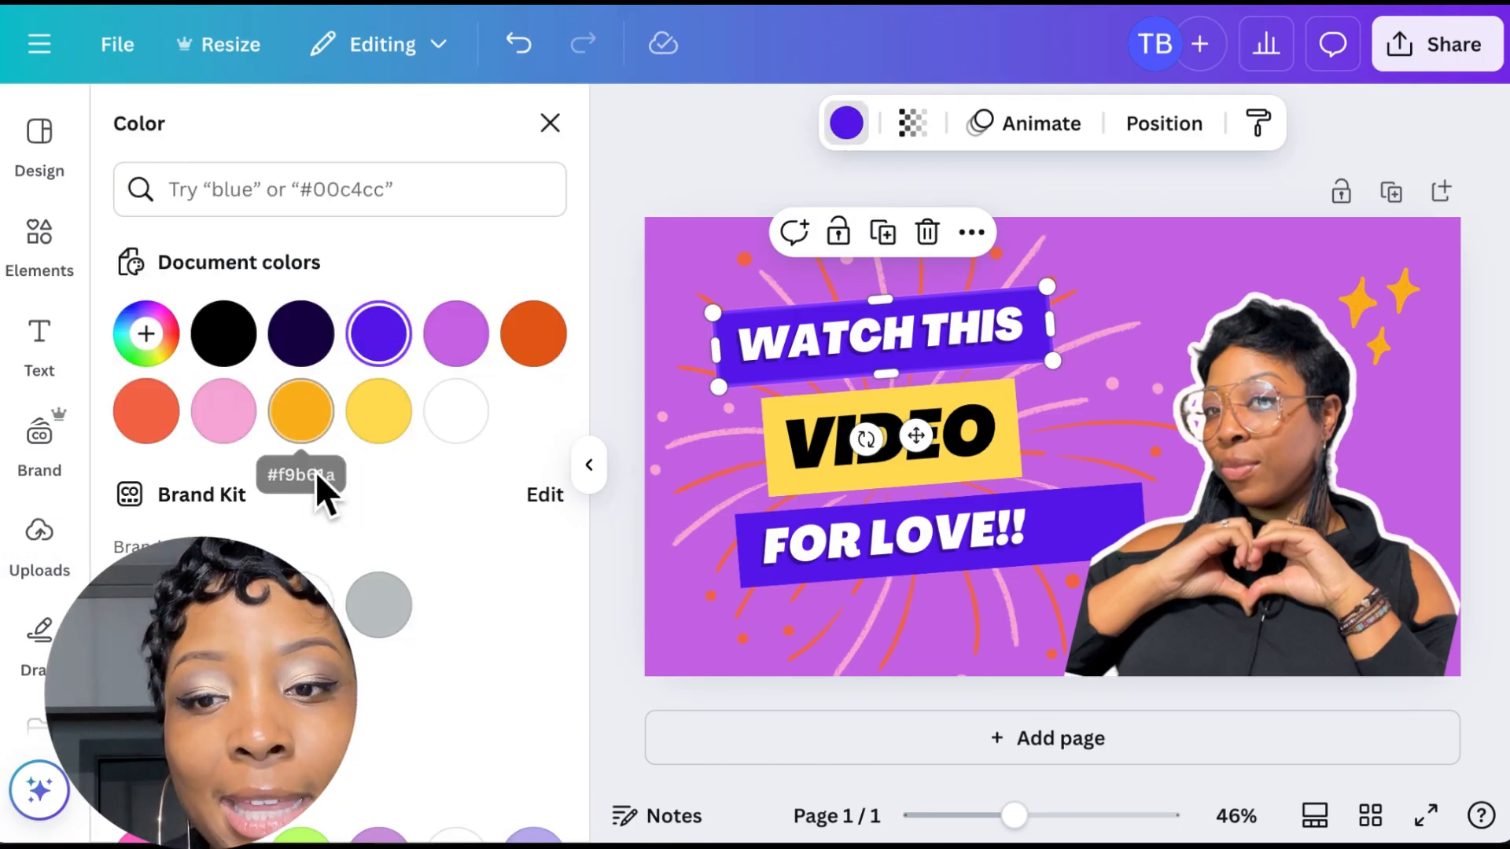
scroll(313, 499, down, 3)
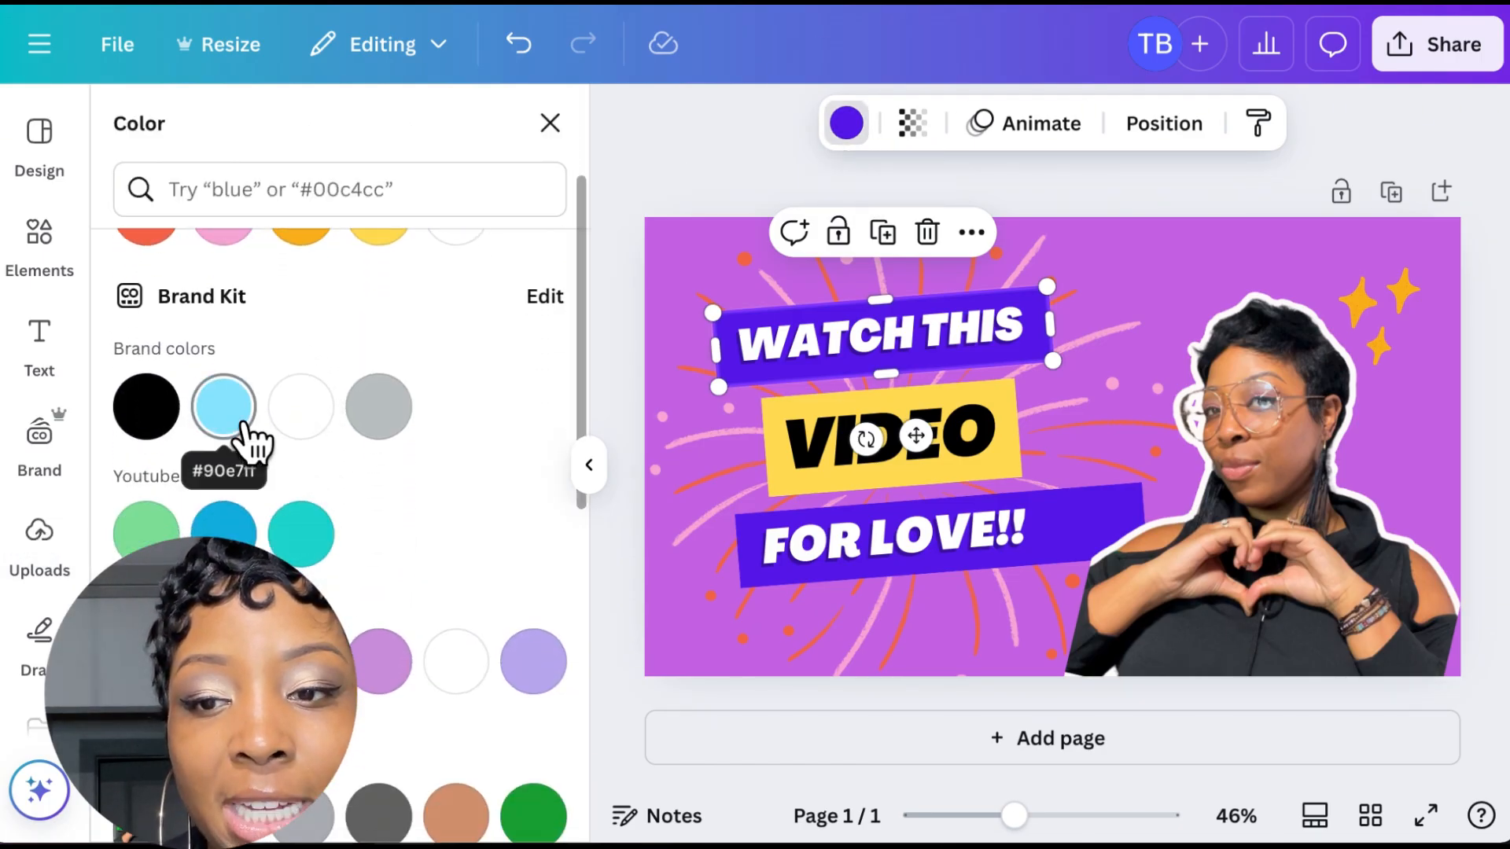
click(245, 440)
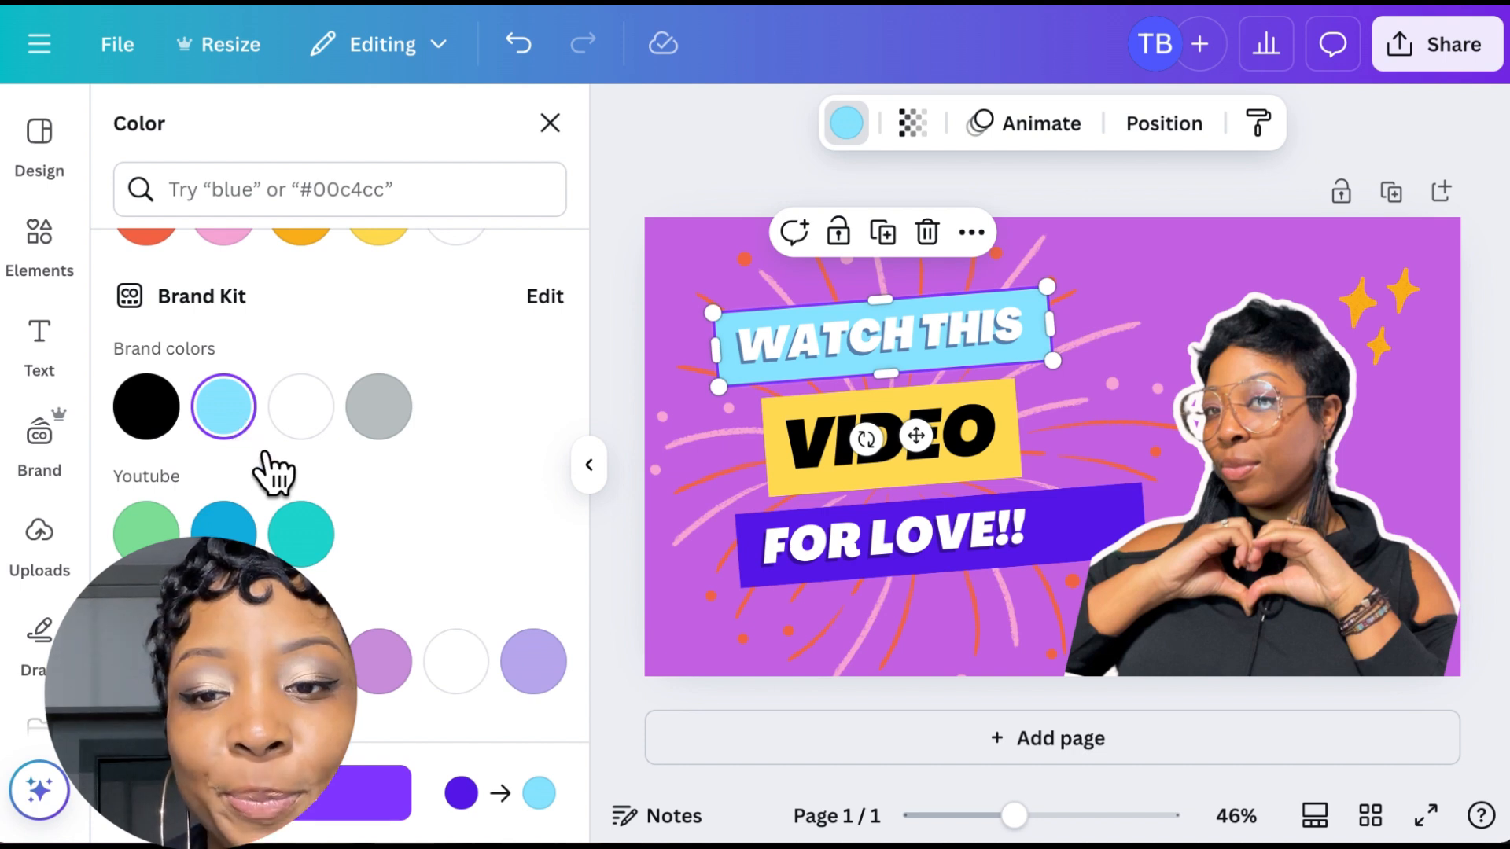
Try blue and lilac brand kit colors on the "VIDEO" banner and settle on lime green
click(1006, 401)
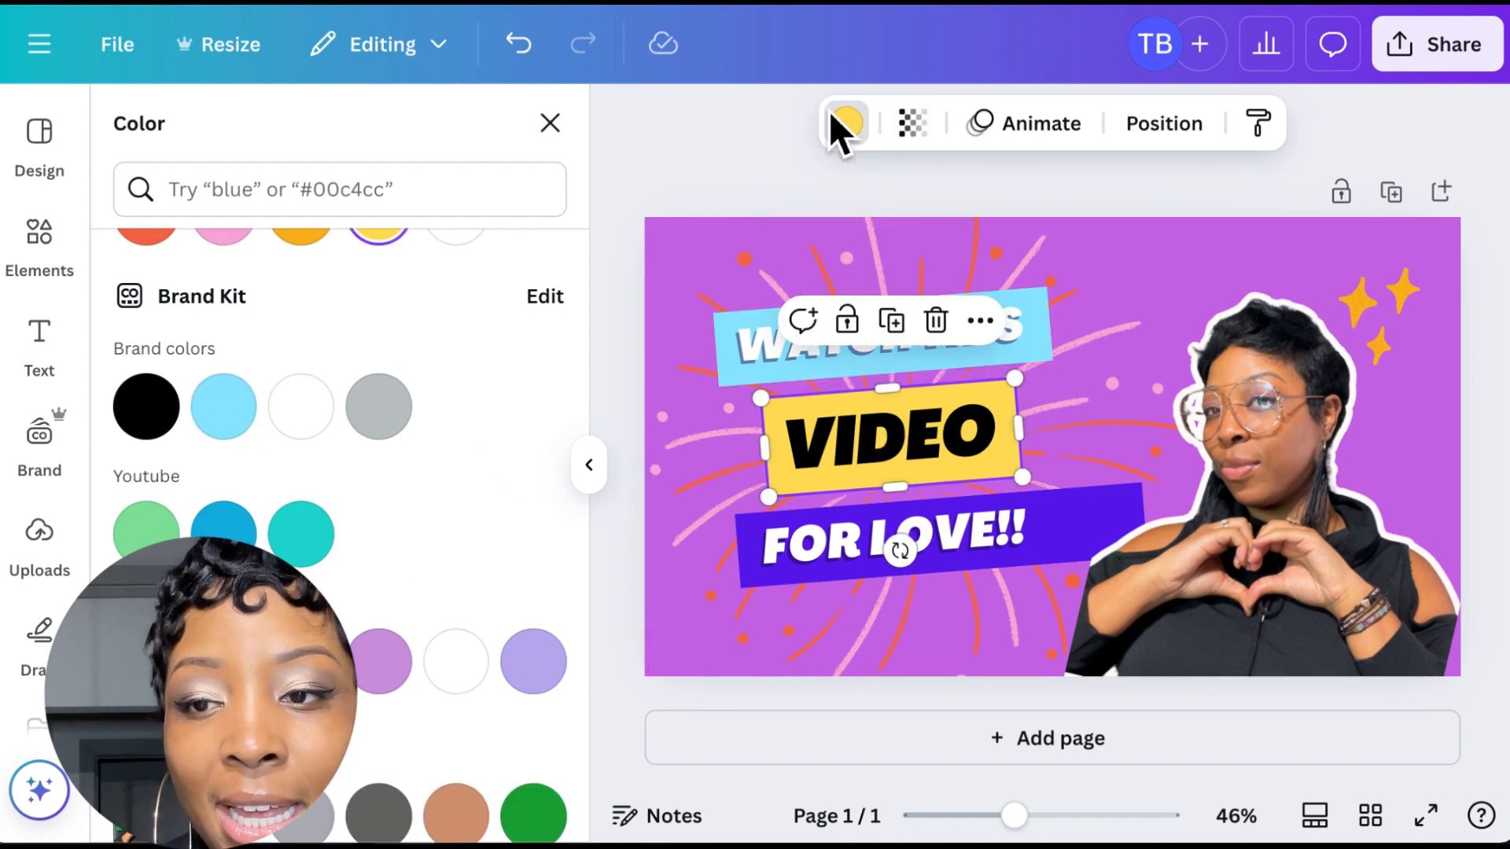
click(853, 130)
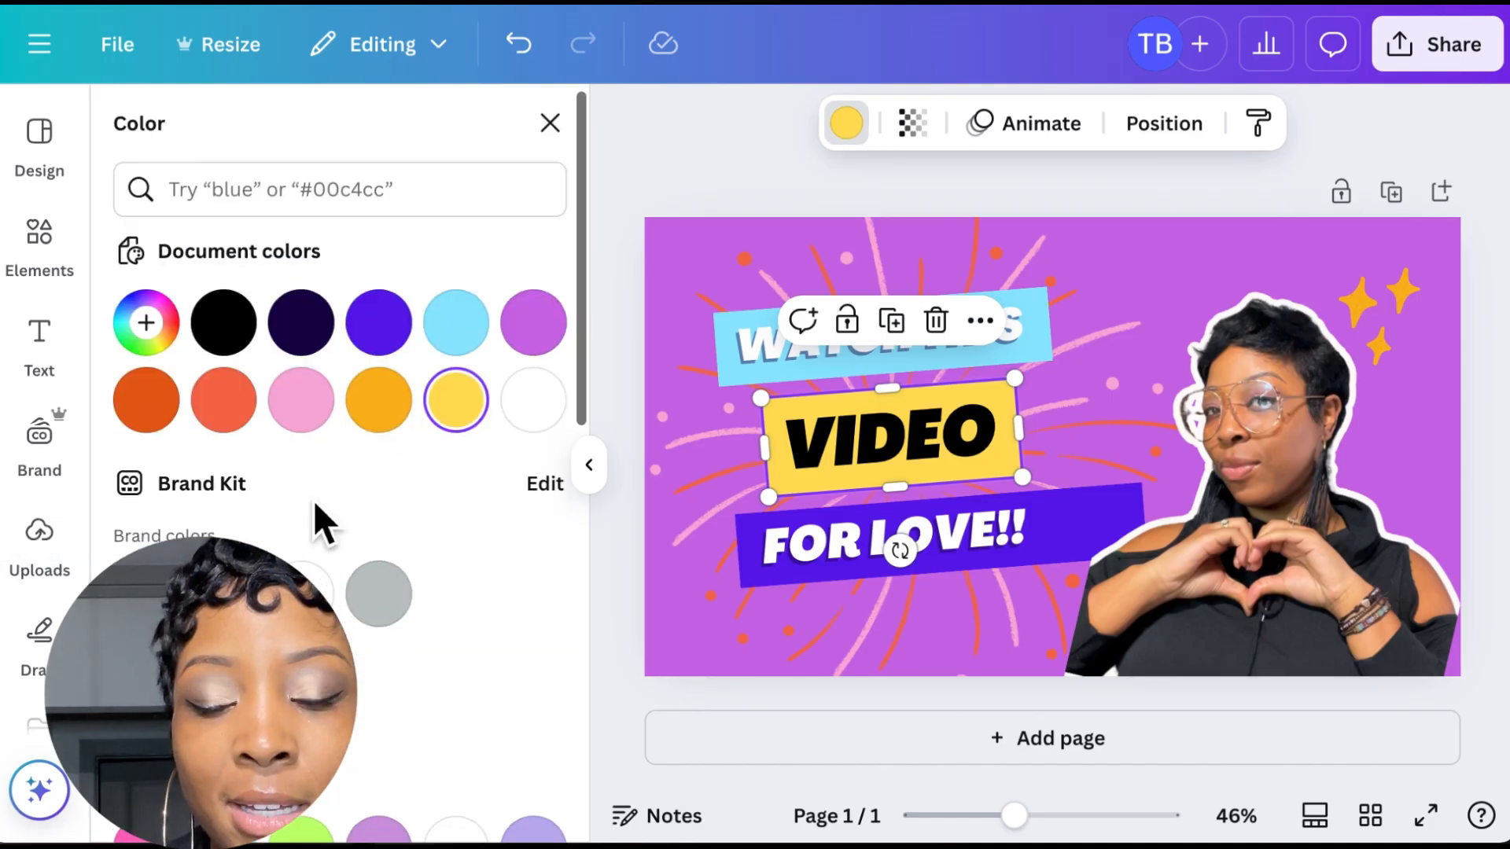
scroll(313, 511, down, 2)
click(223, 544)
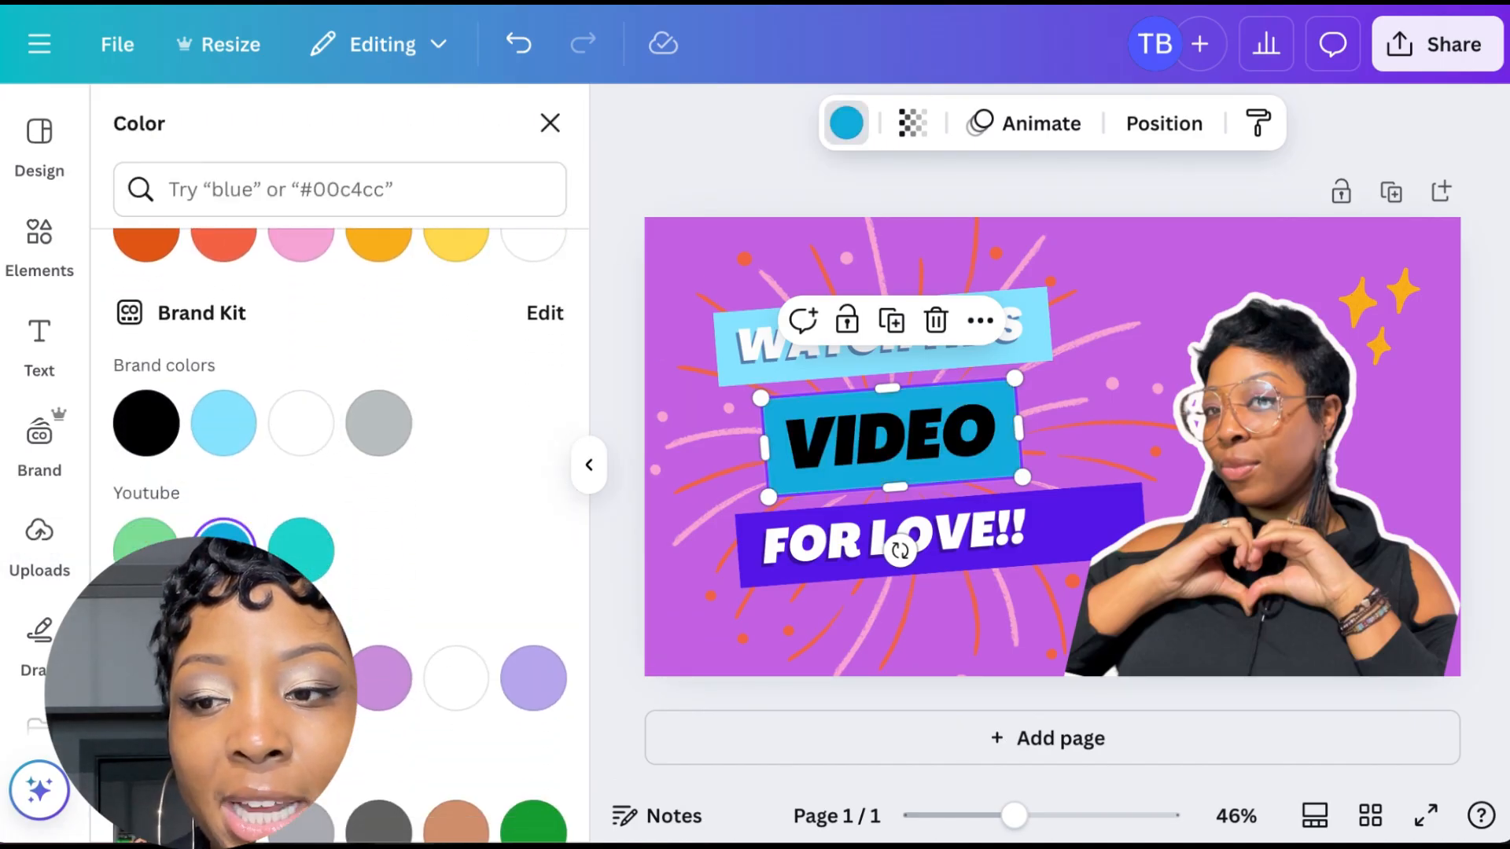
click(390, 678)
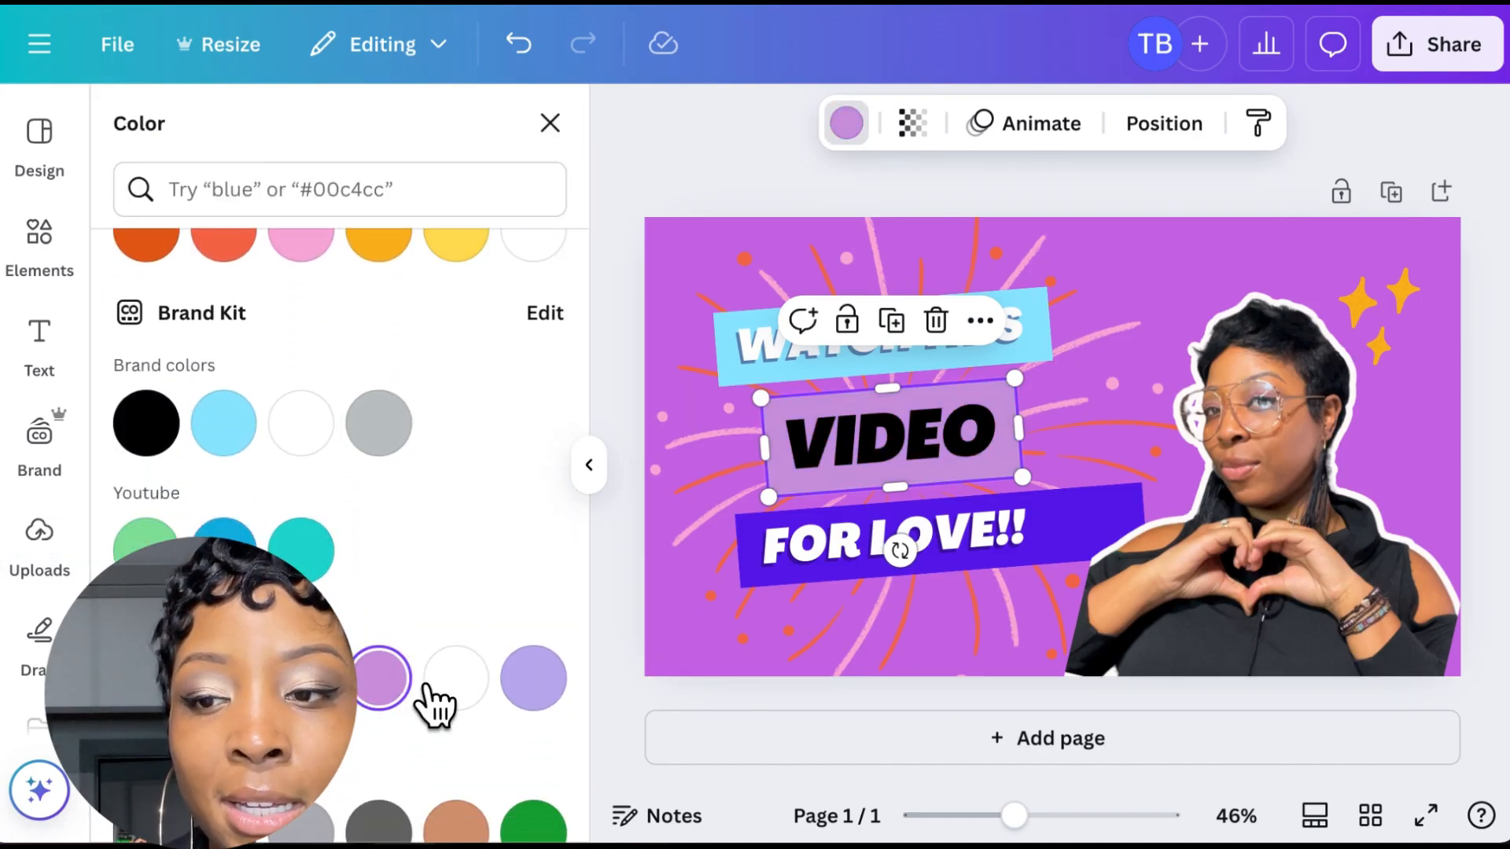
scroll(382, 664, down, 2)
click(302, 573)
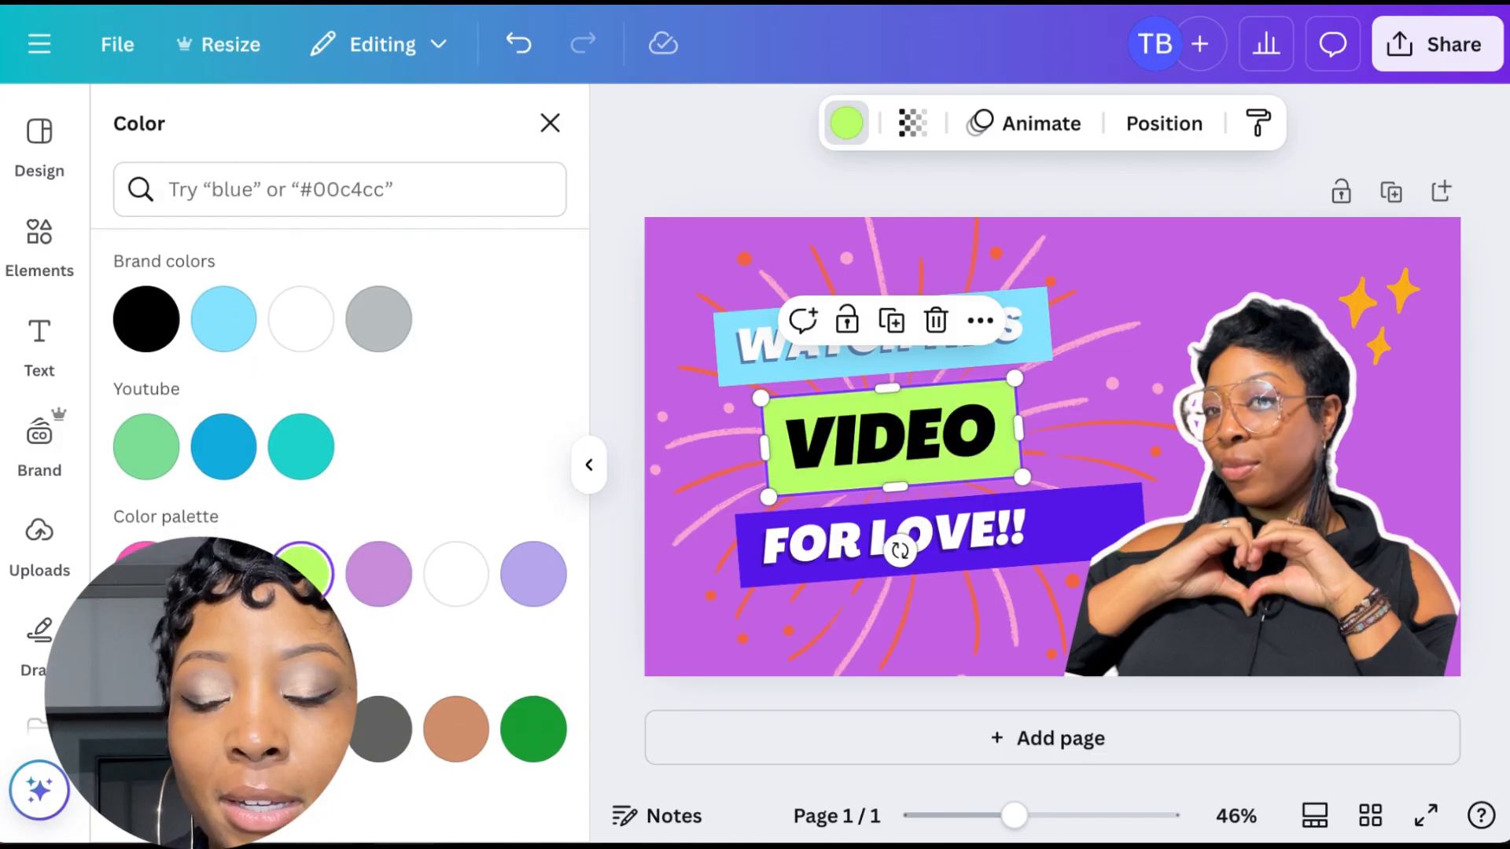
Try white, light blue and violet on the "VIDEO" text and settle on the background's purple
double_click(882, 439)
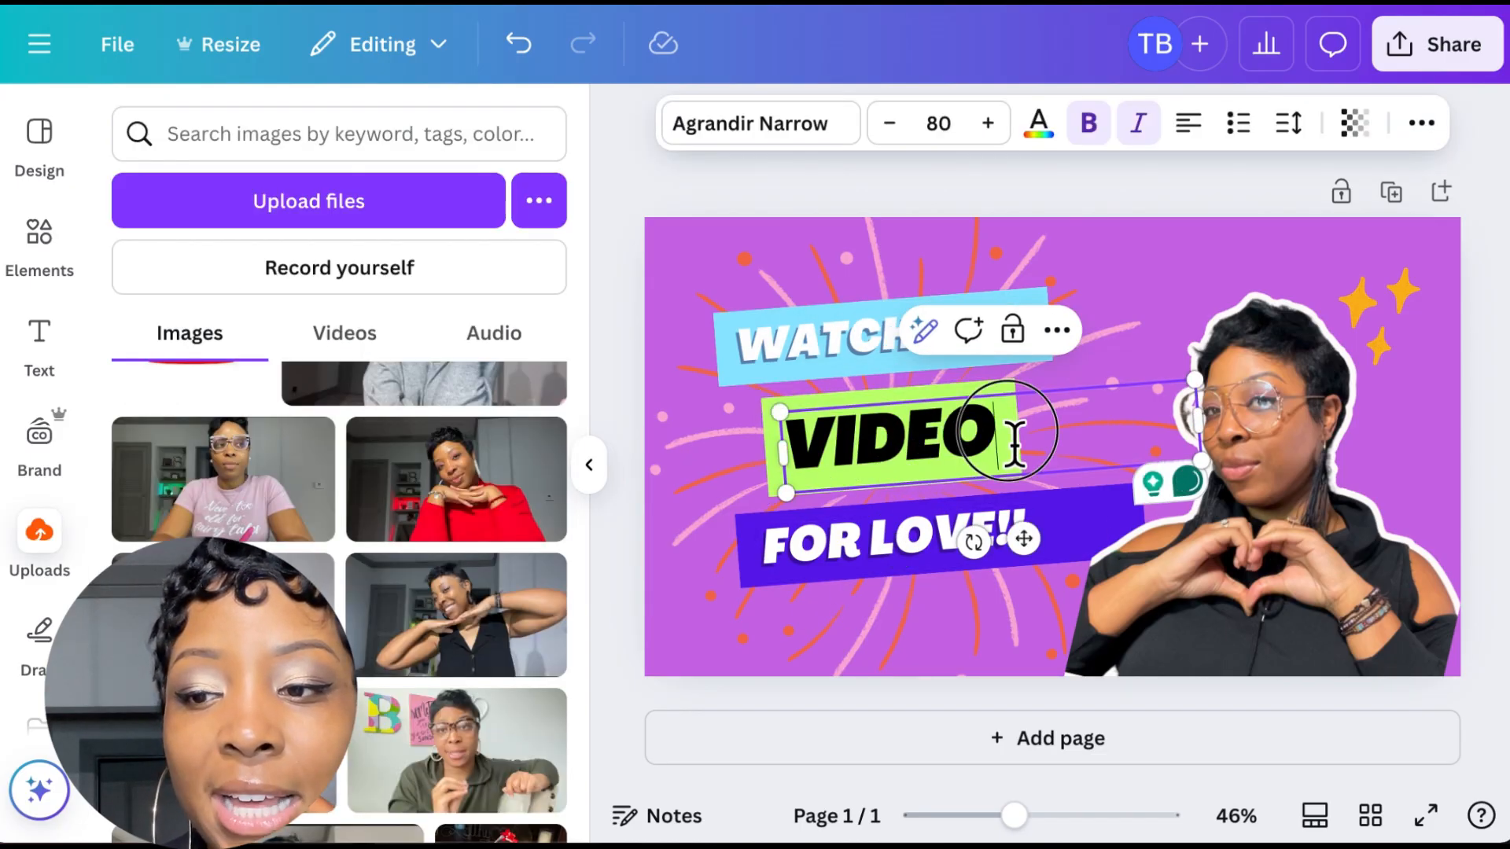
drag(983, 431, 794, 435)
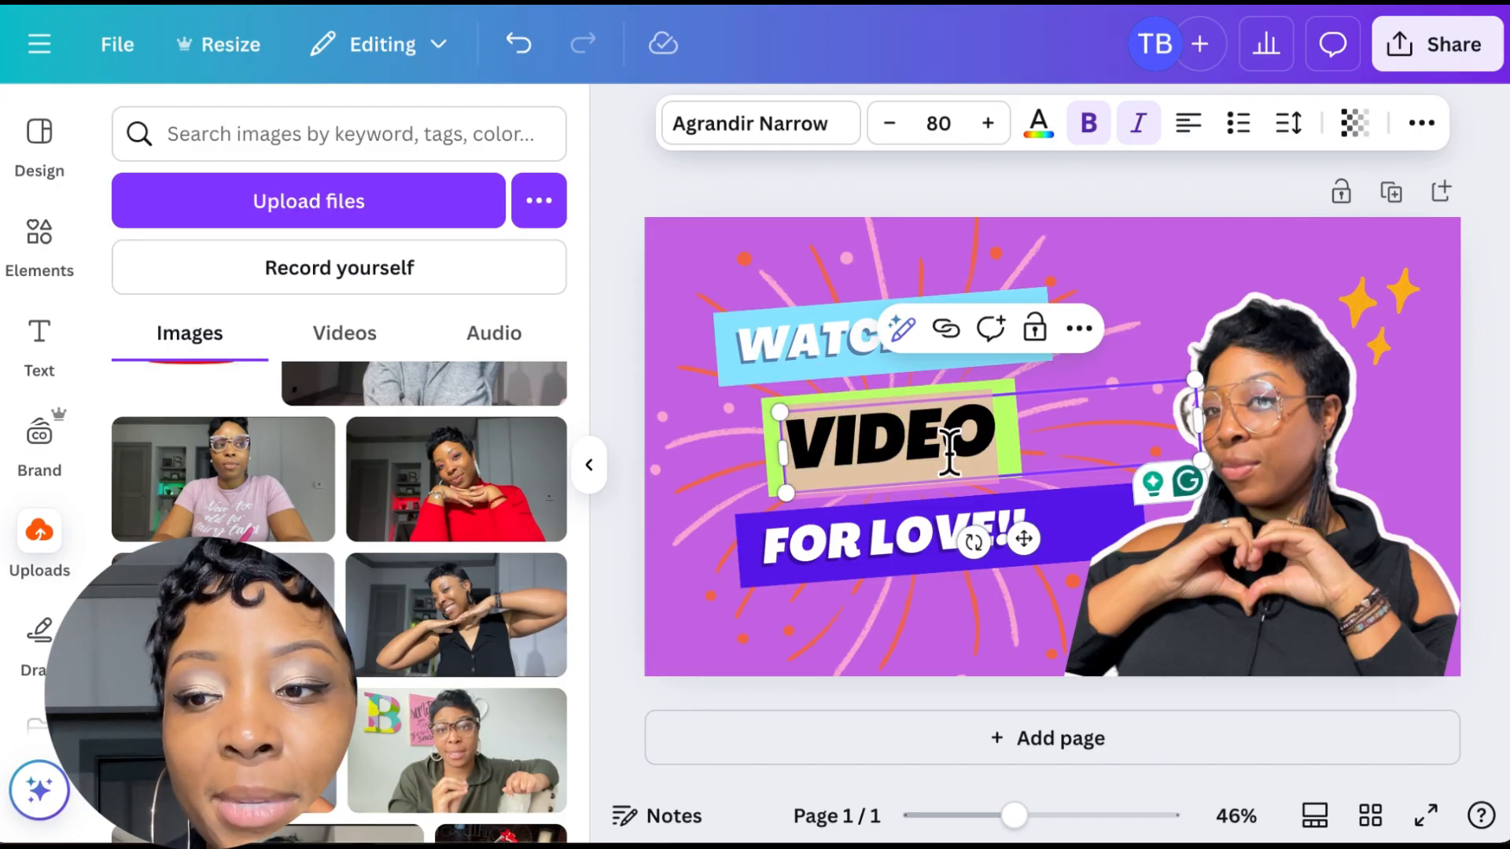
click(1040, 454)
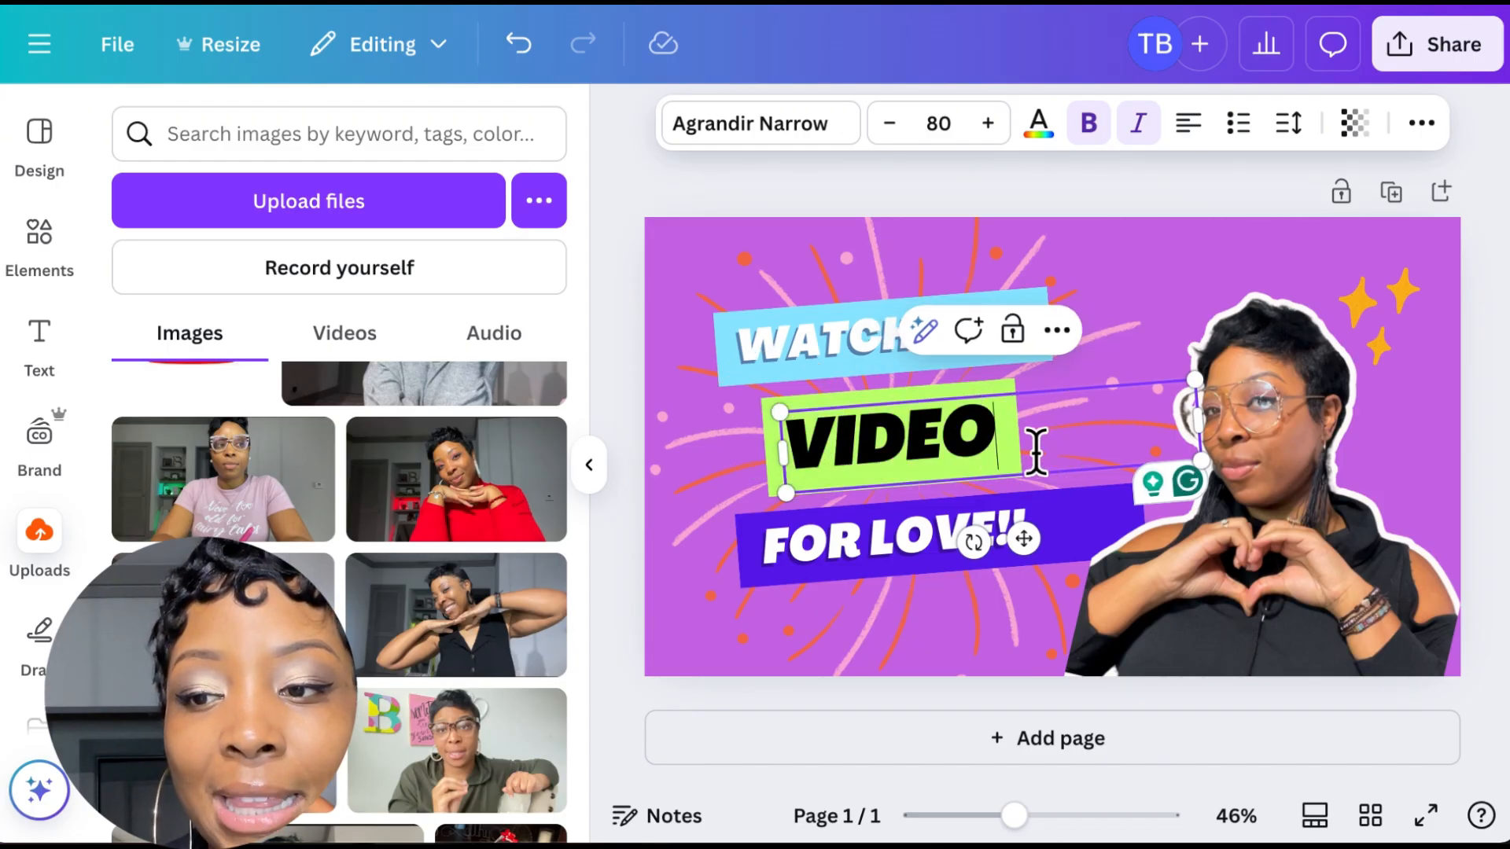
drag(1016, 447, 794, 444)
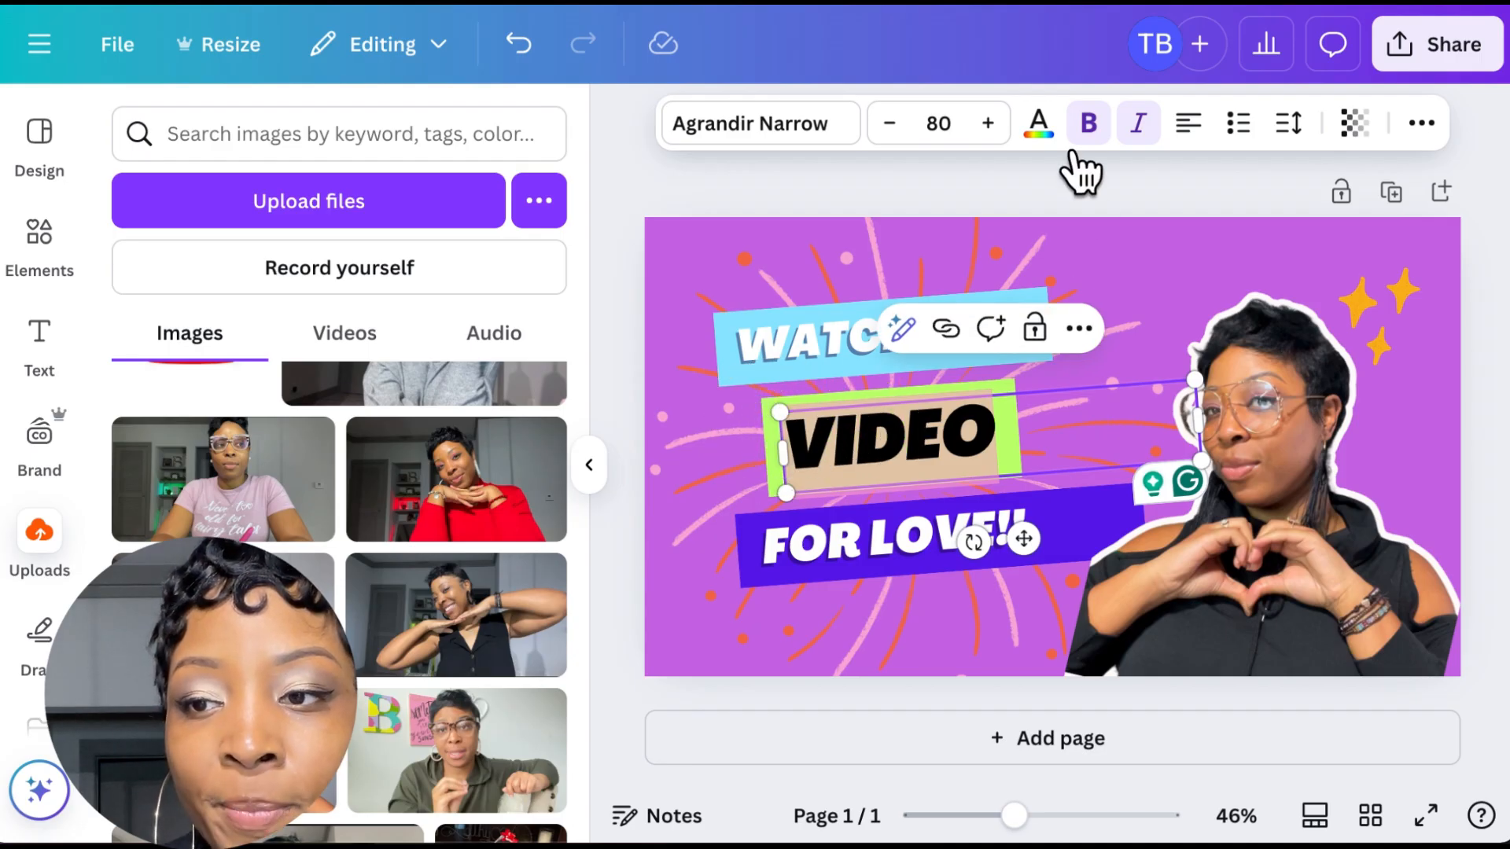
click(1039, 126)
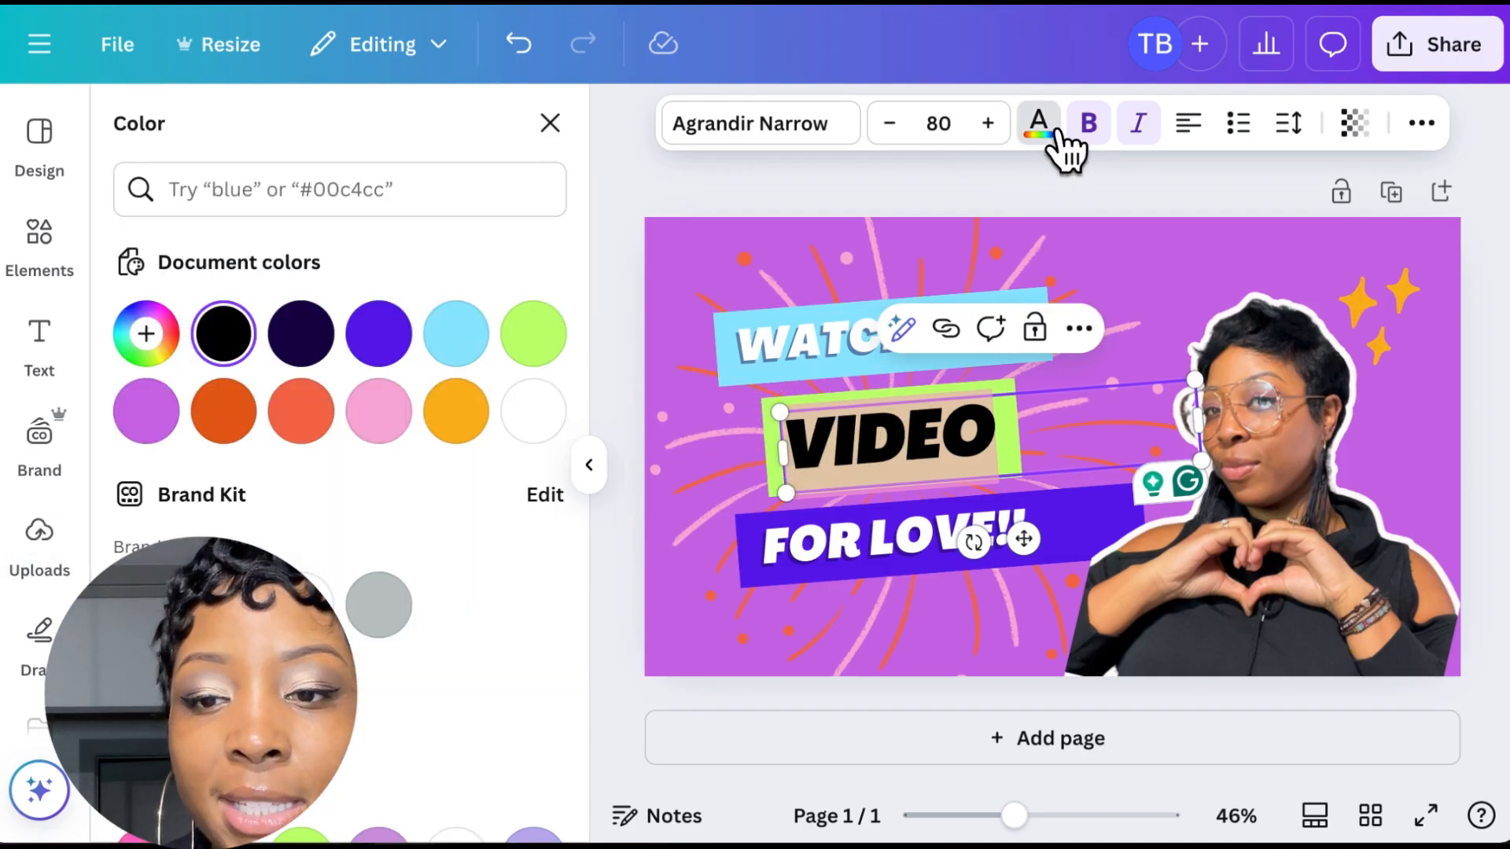
click(533, 412)
click(460, 333)
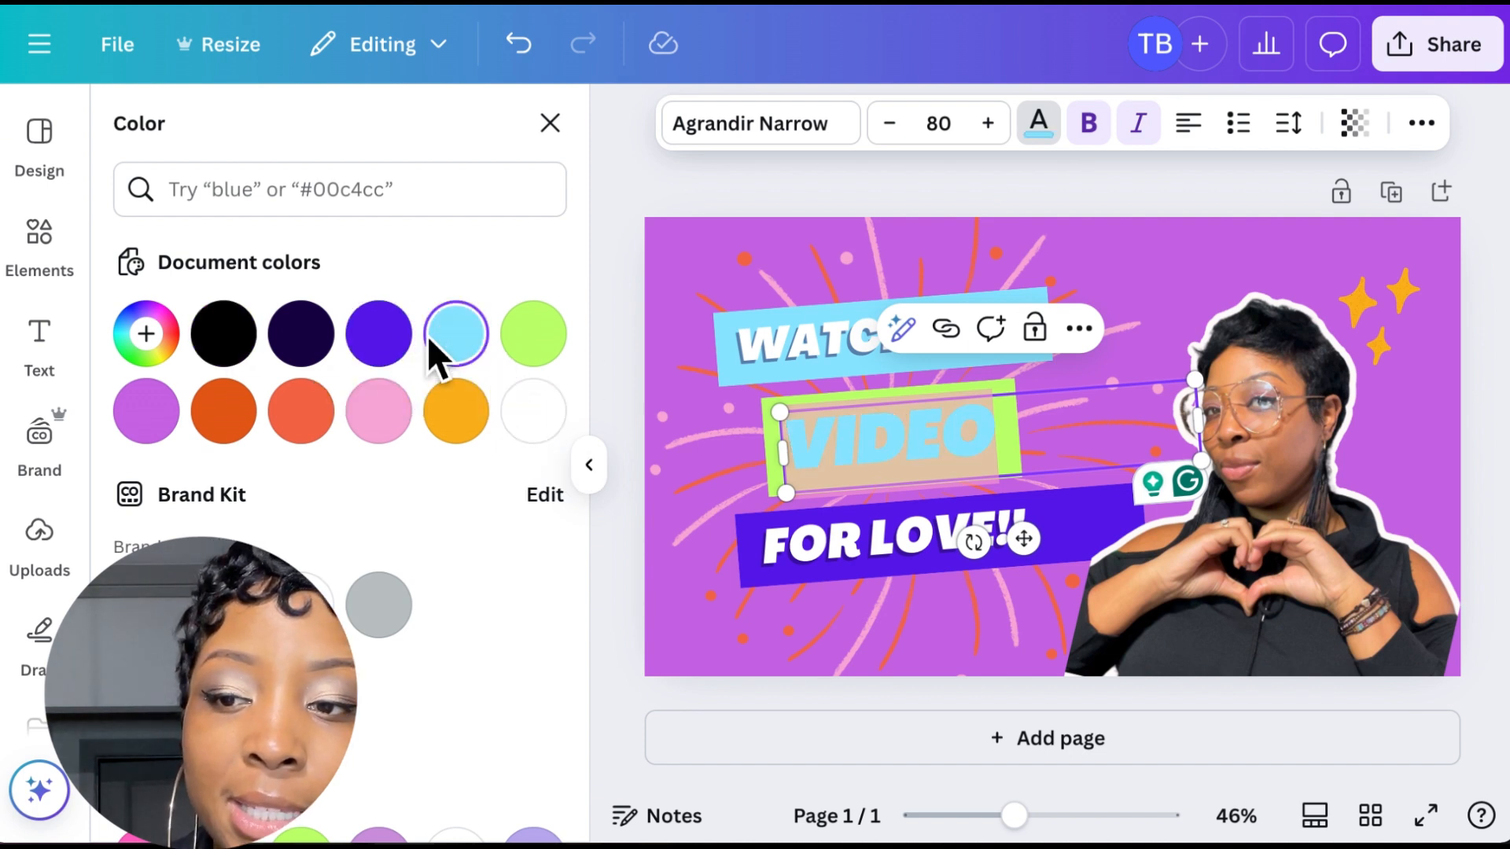
click(386, 336)
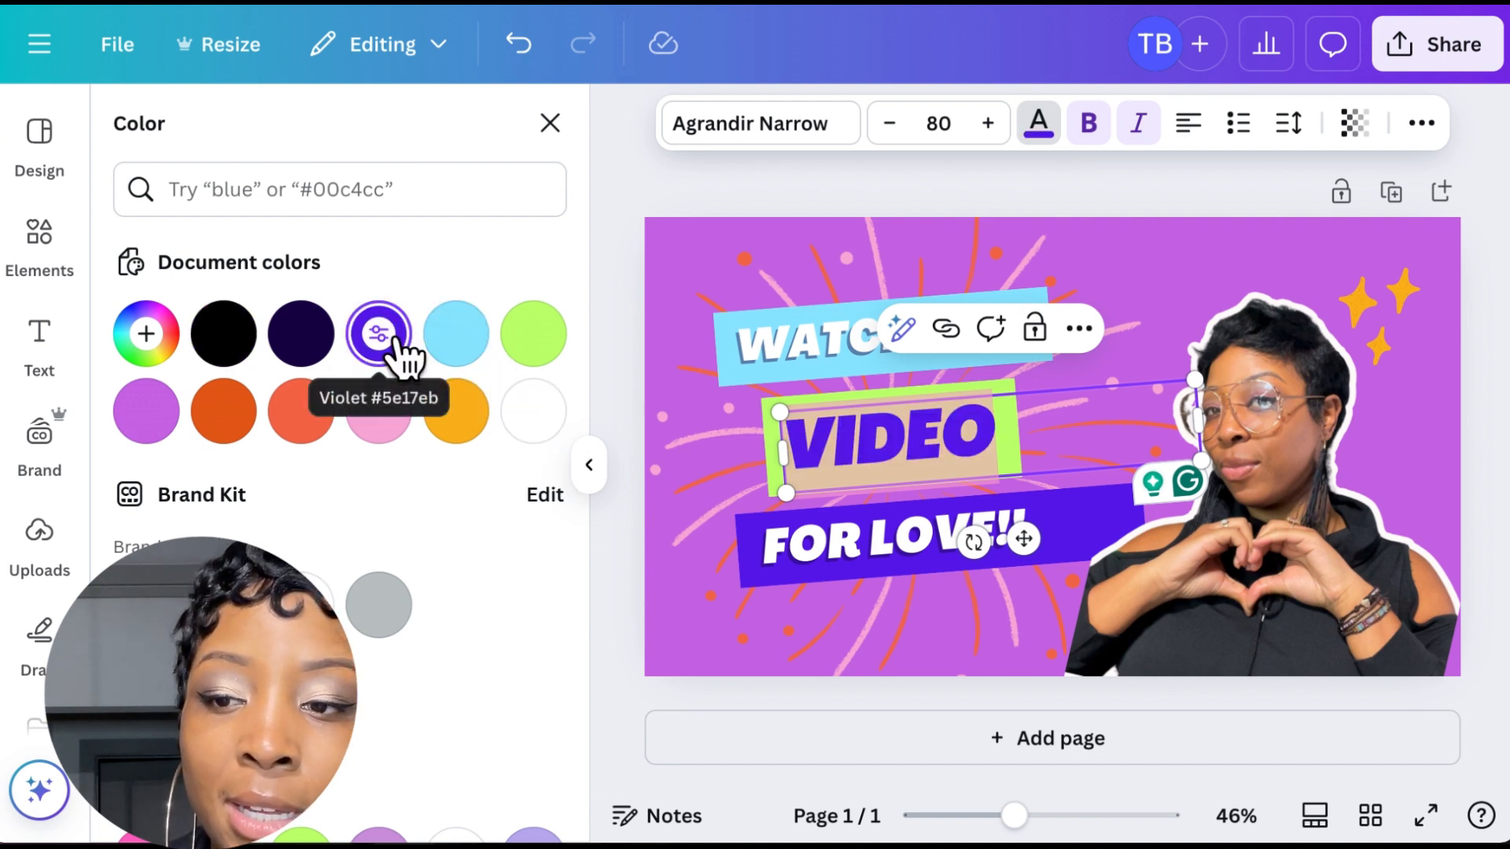
click(147, 413)
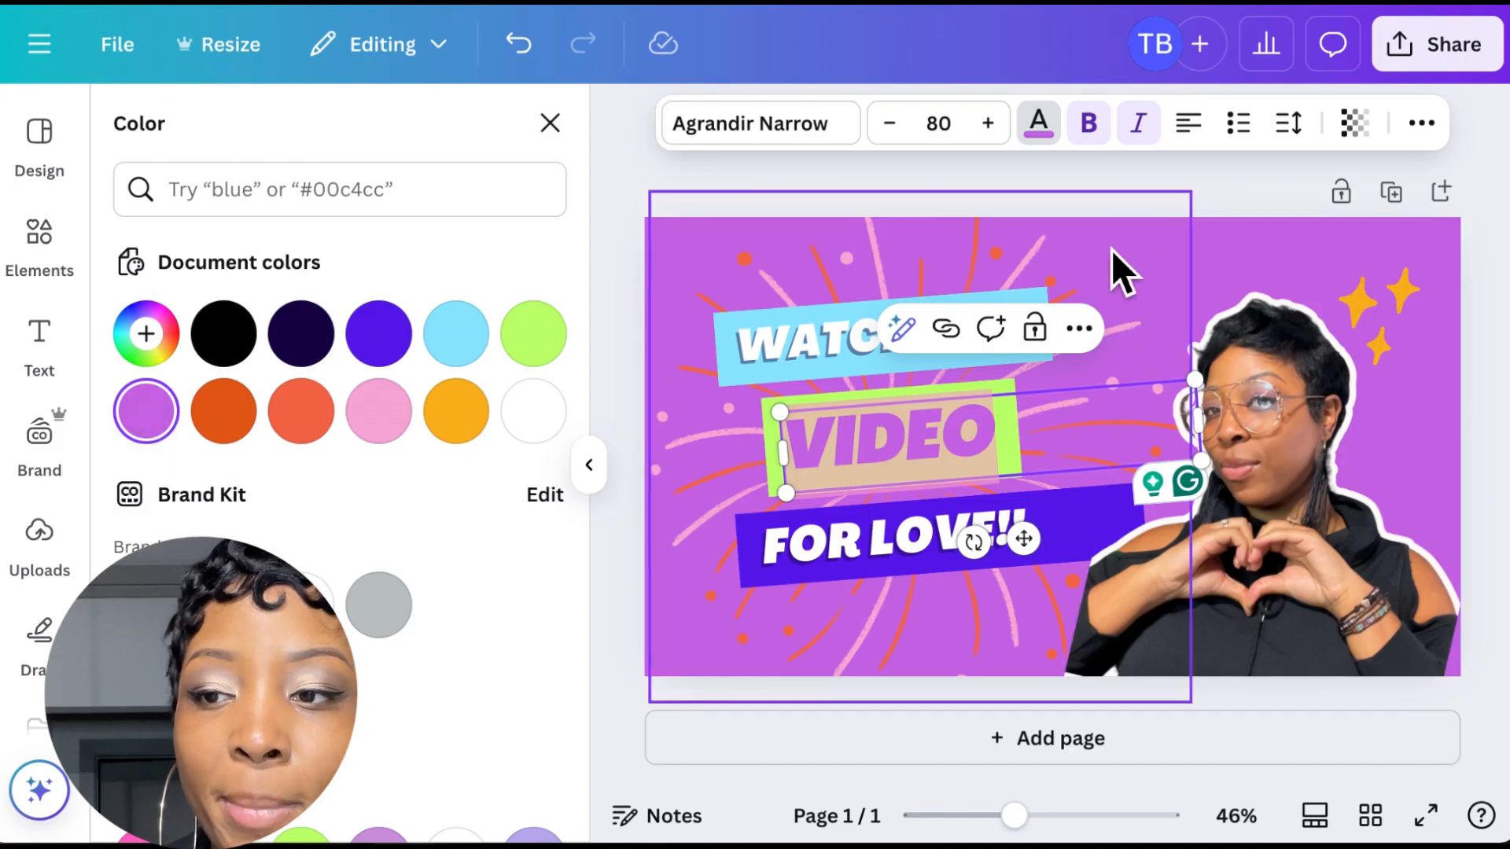
Change the "FOR LOVE!!" banner to light blue and shorten its right end to fit the text
click(905, 542)
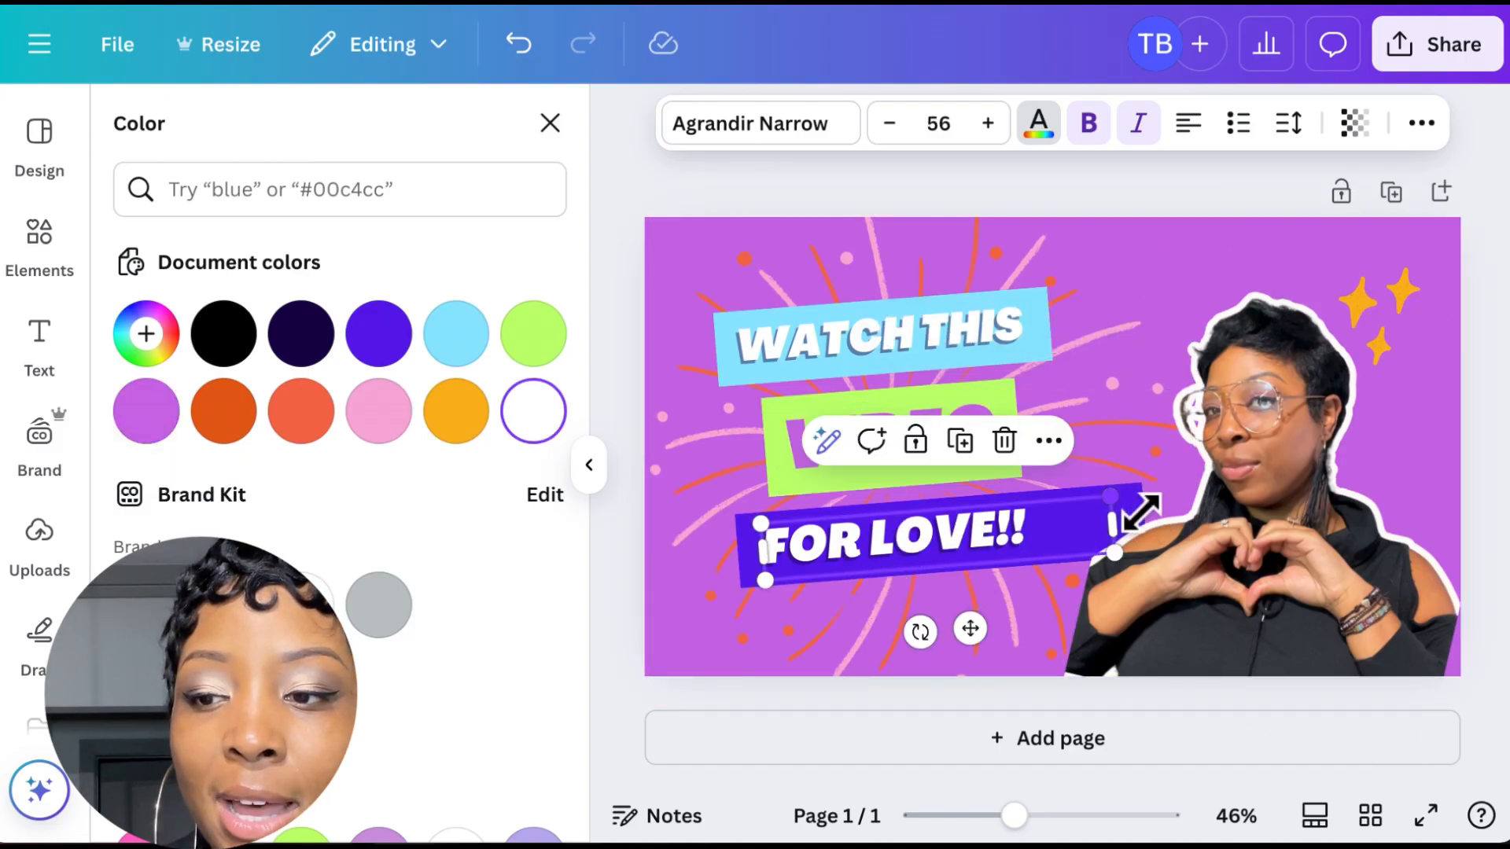
click(1063, 510)
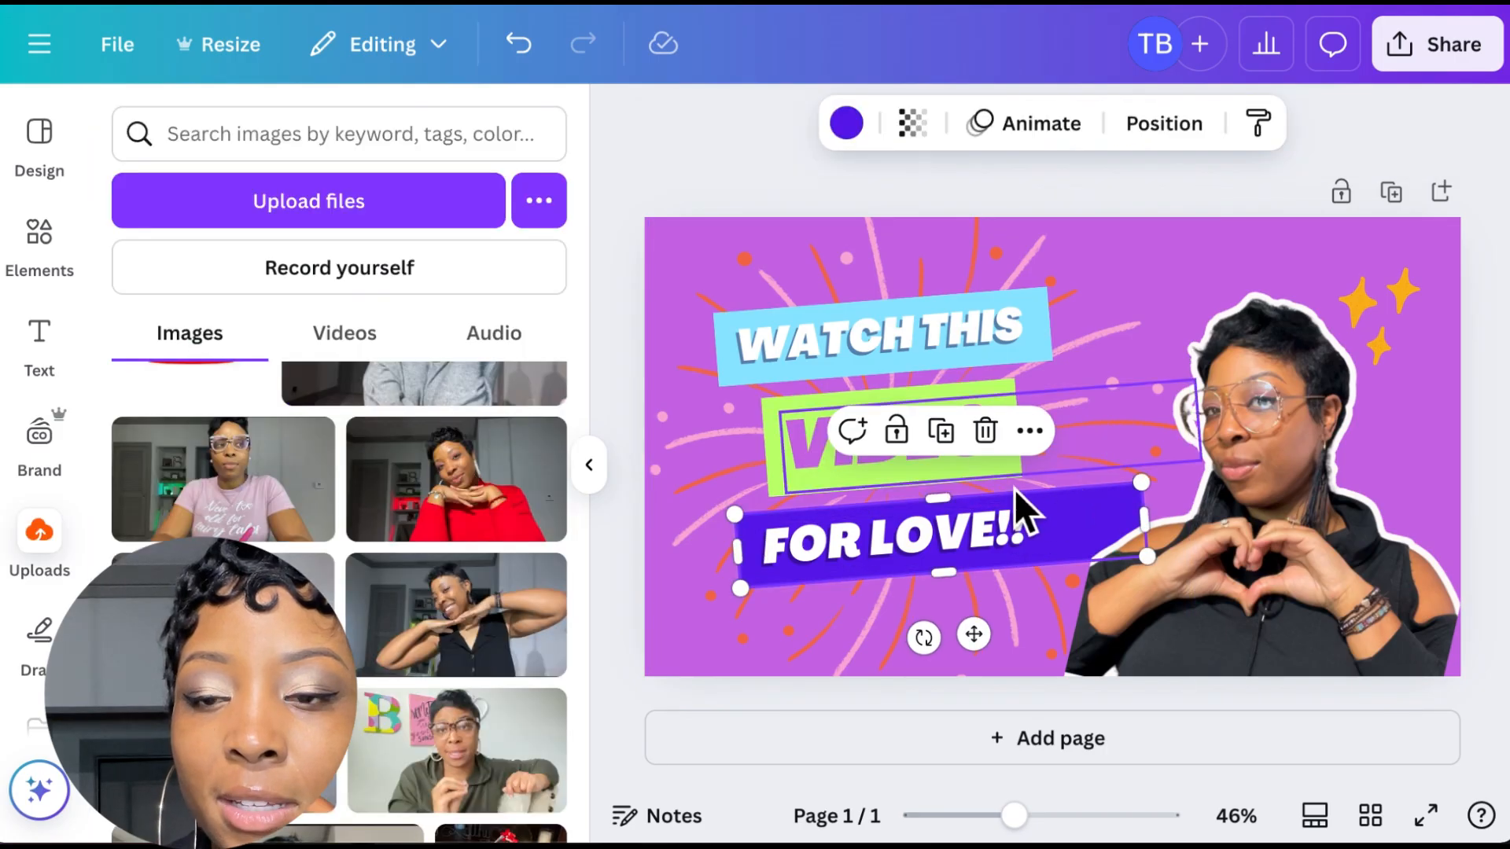
click(846, 123)
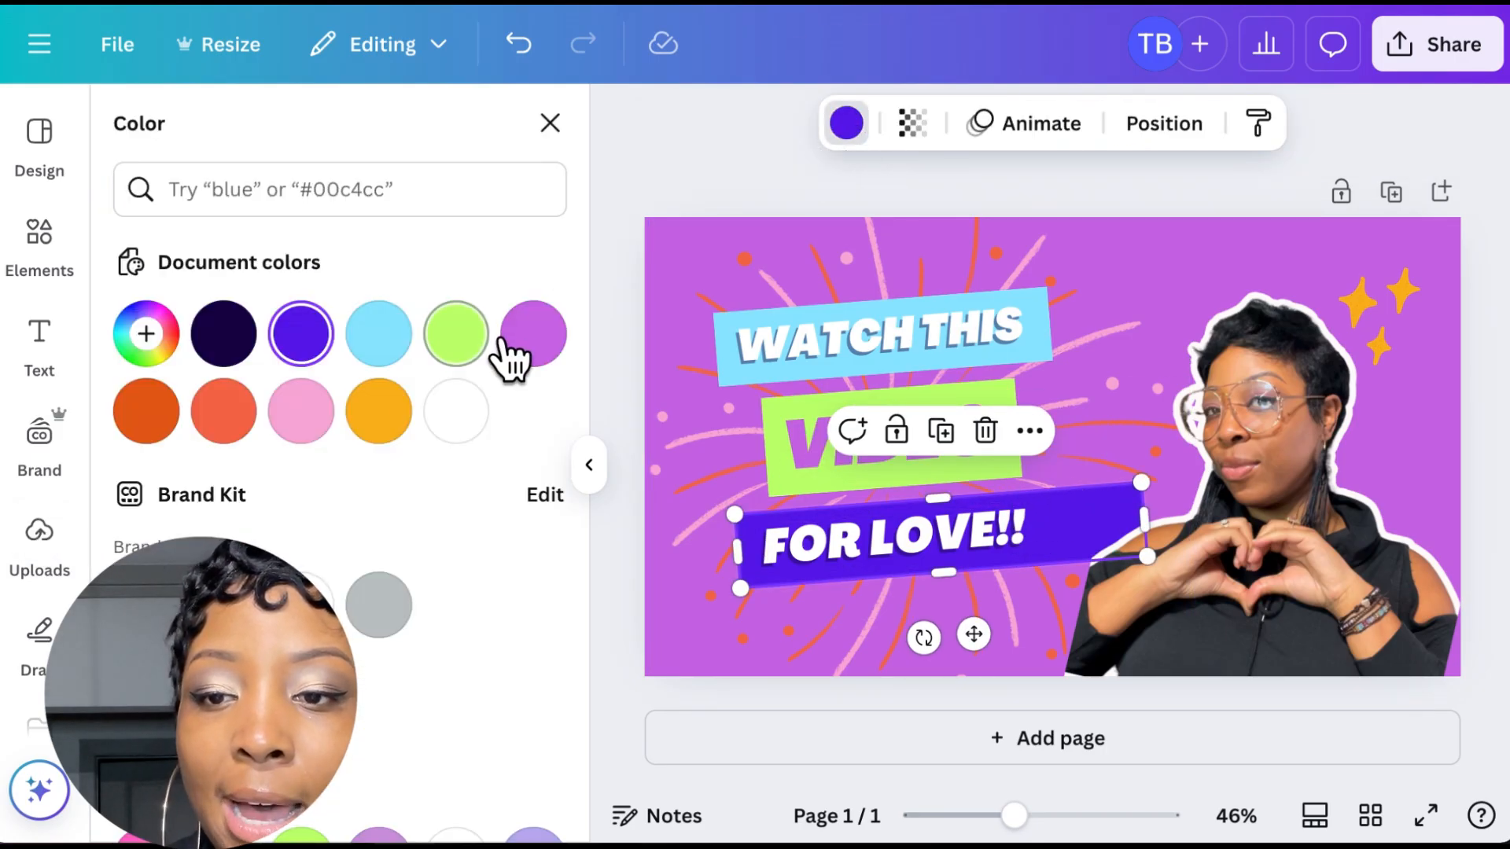
click(395, 362)
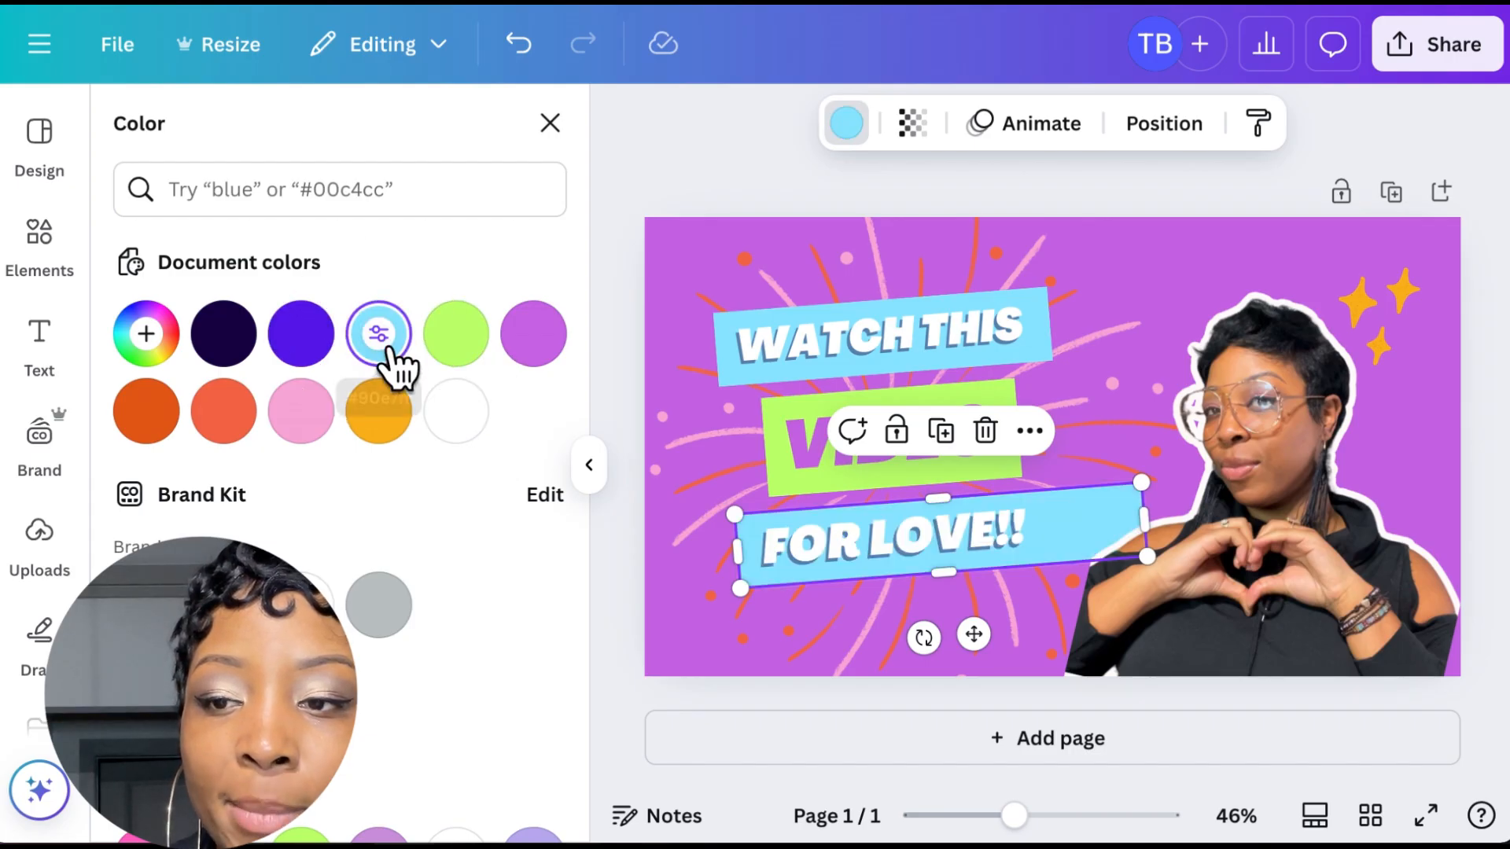
drag(1147, 535, 1072, 526)
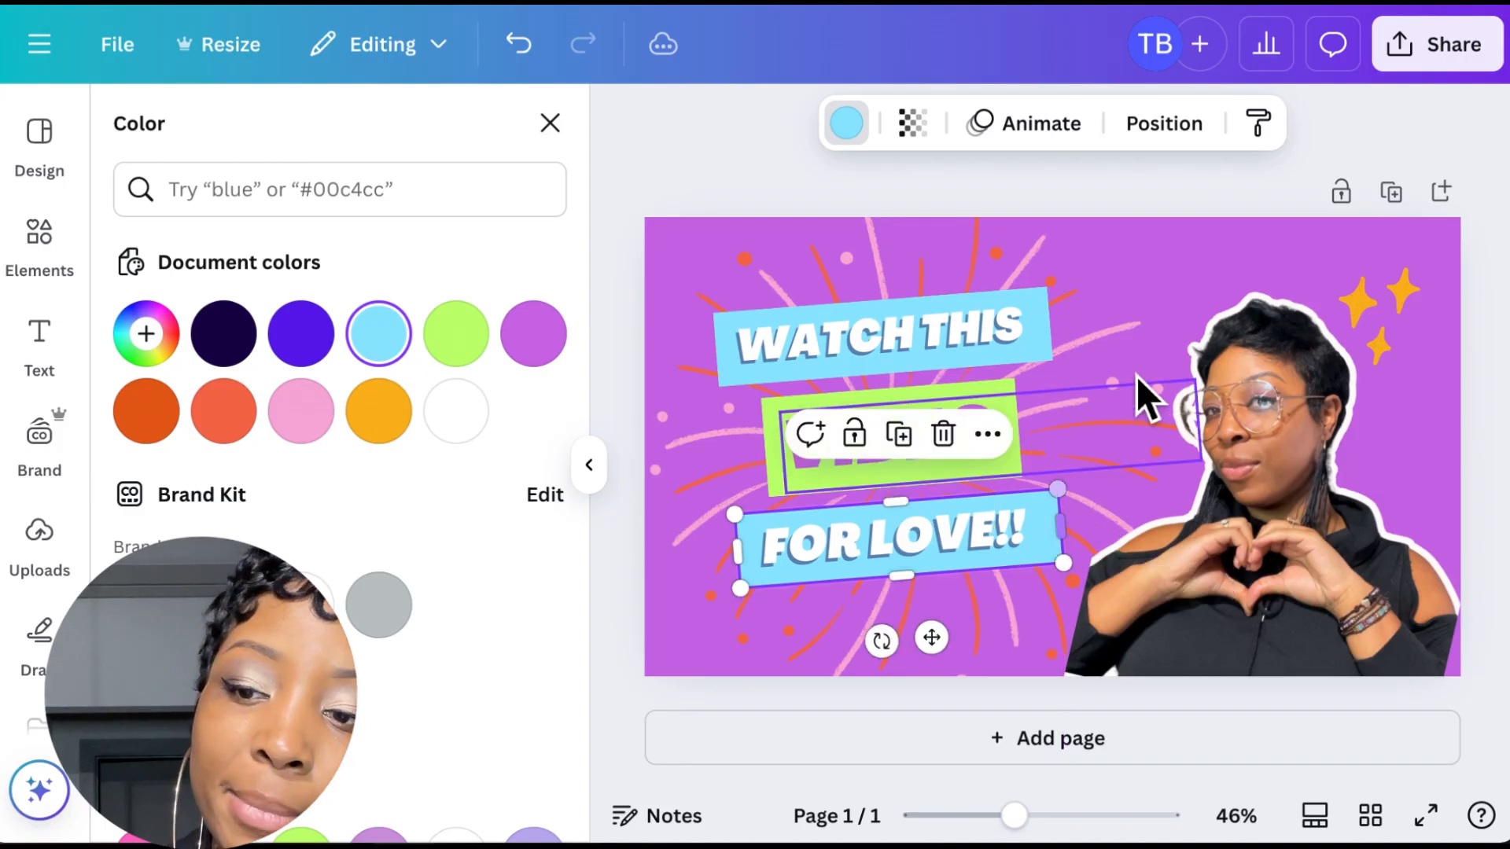
click(1160, 366)
Recolor the orange strokes of the firework graphic behind the text to white
click(770, 275)
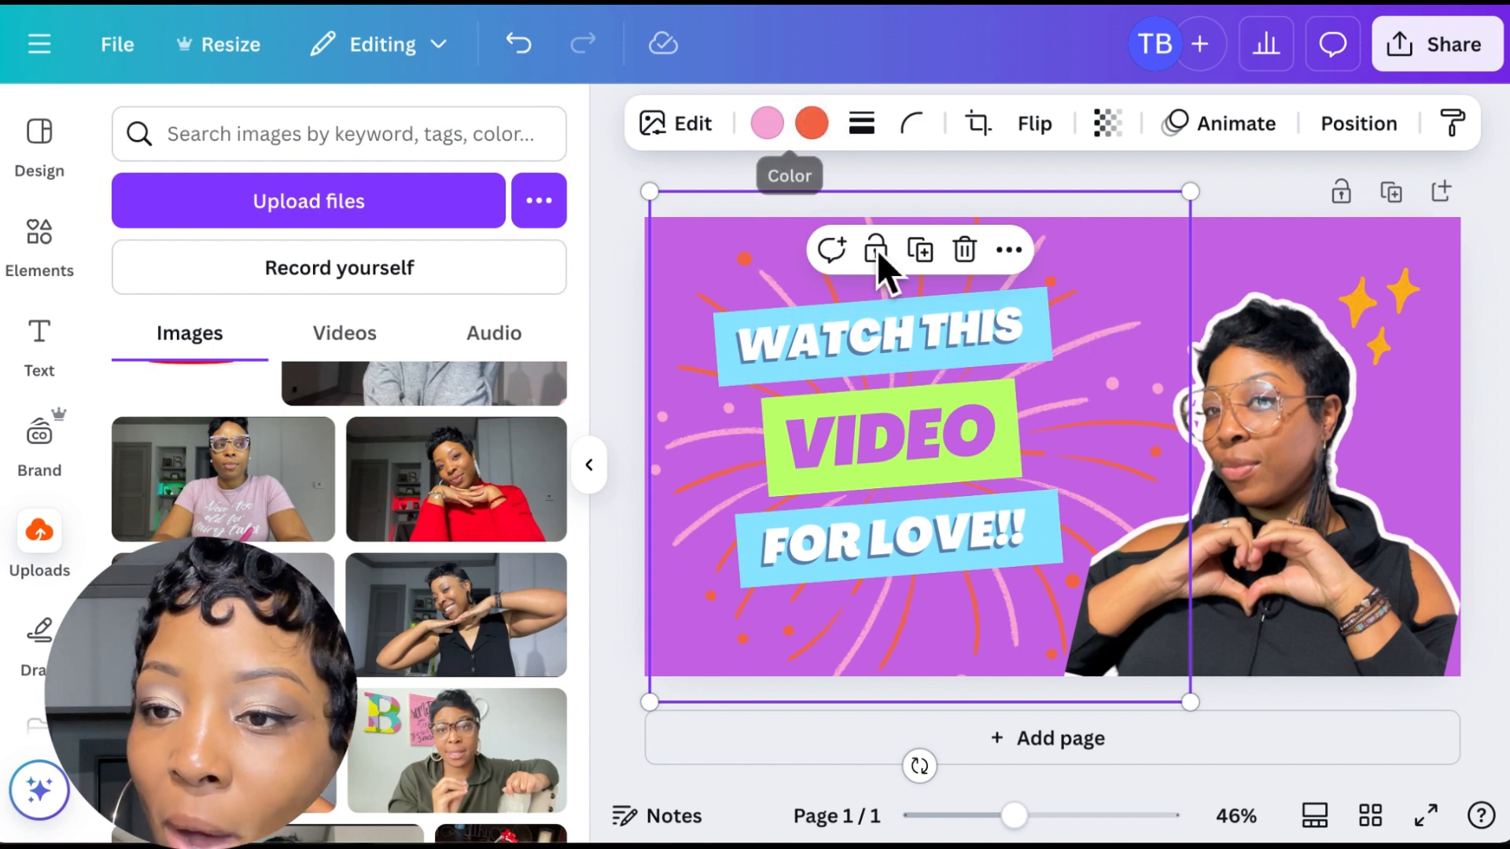
click(1293, 240)
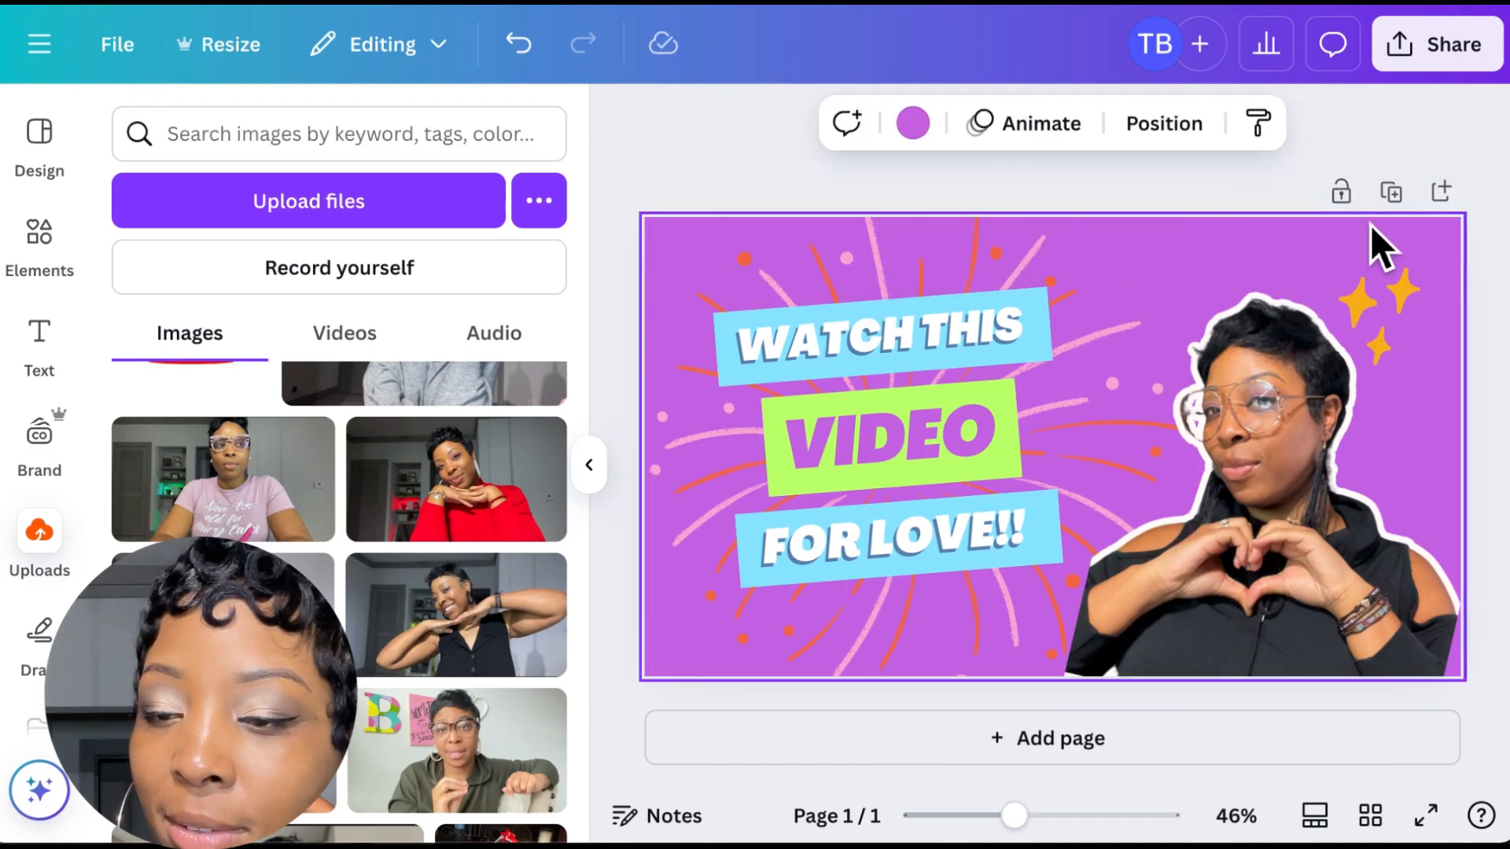
click(887, 330)
click(879, 541)
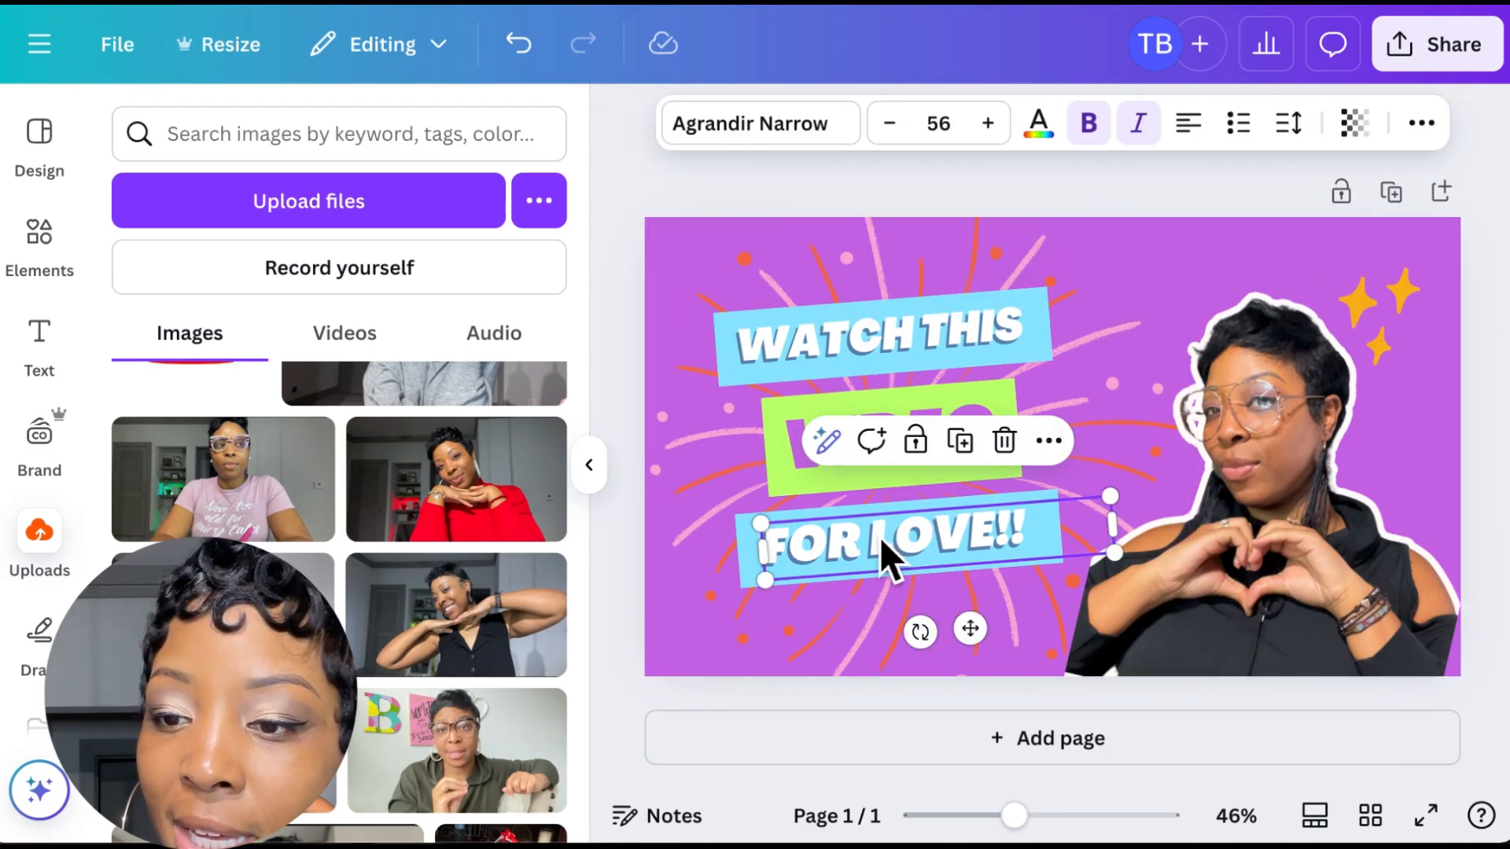
click(767, 234)
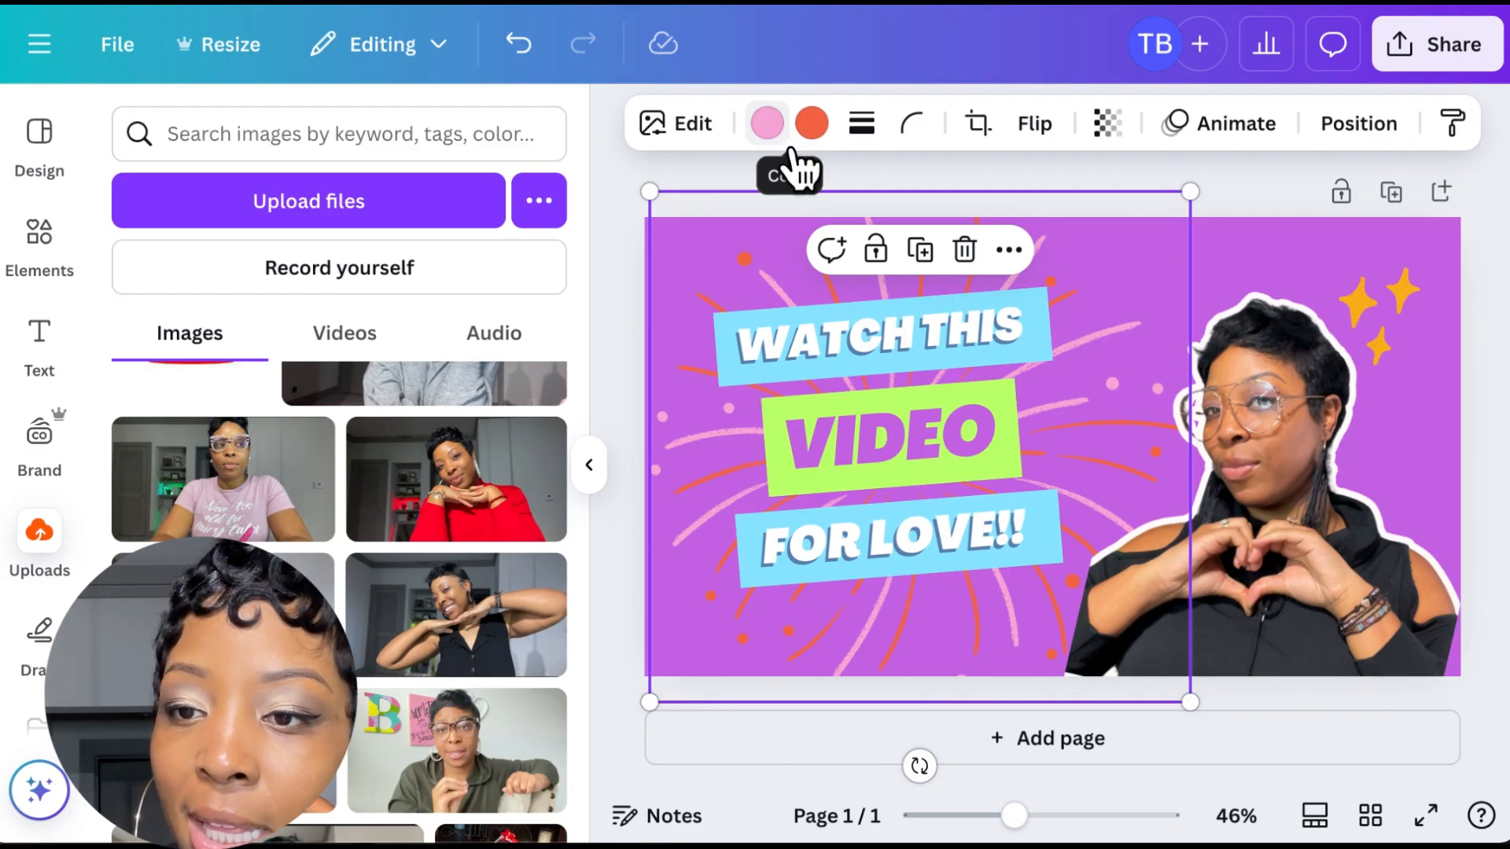
click(810, 135)
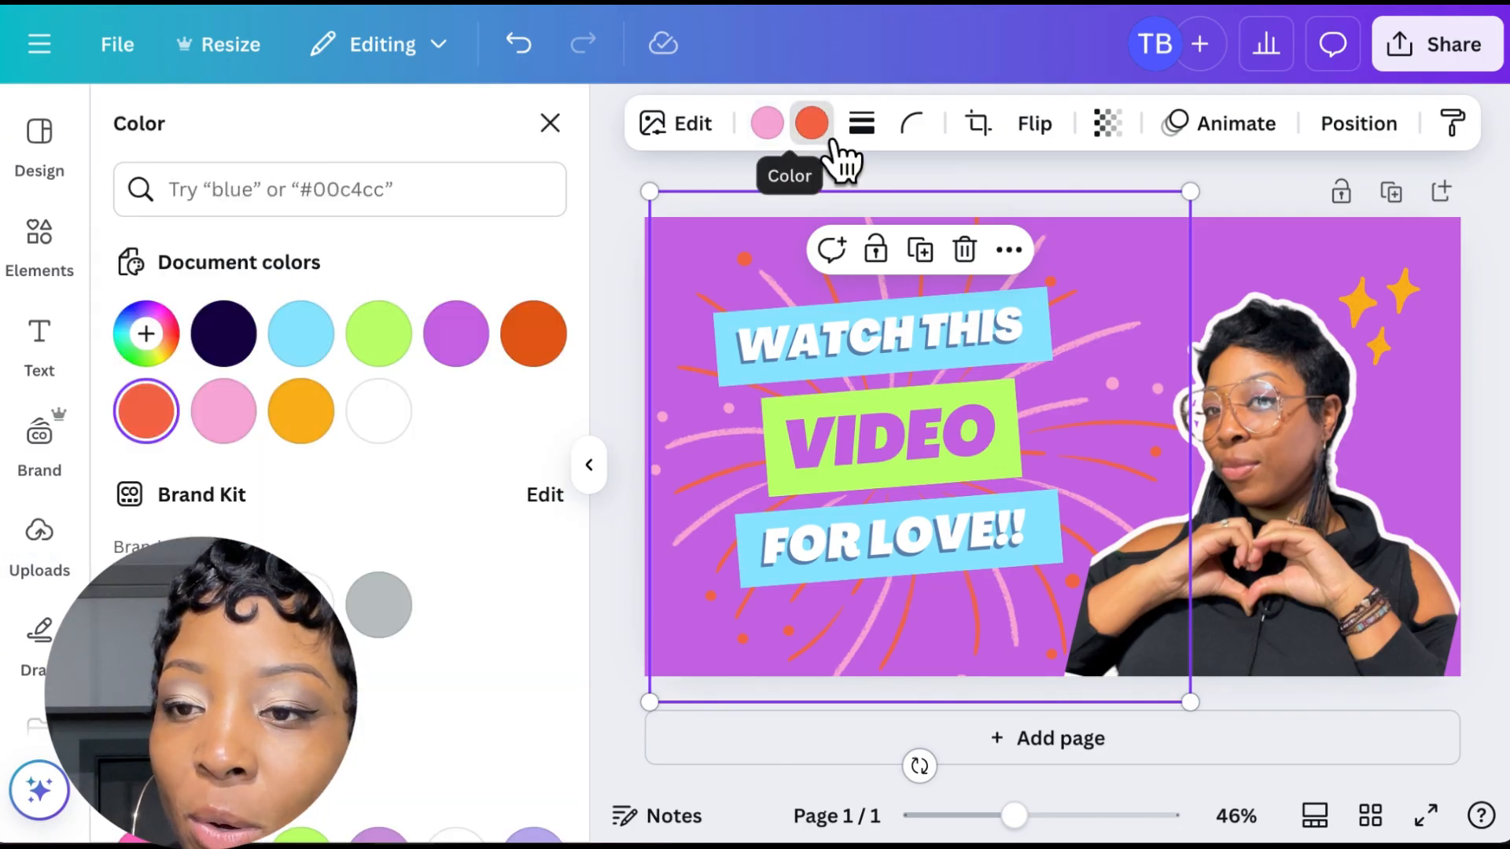
click(391, 420)
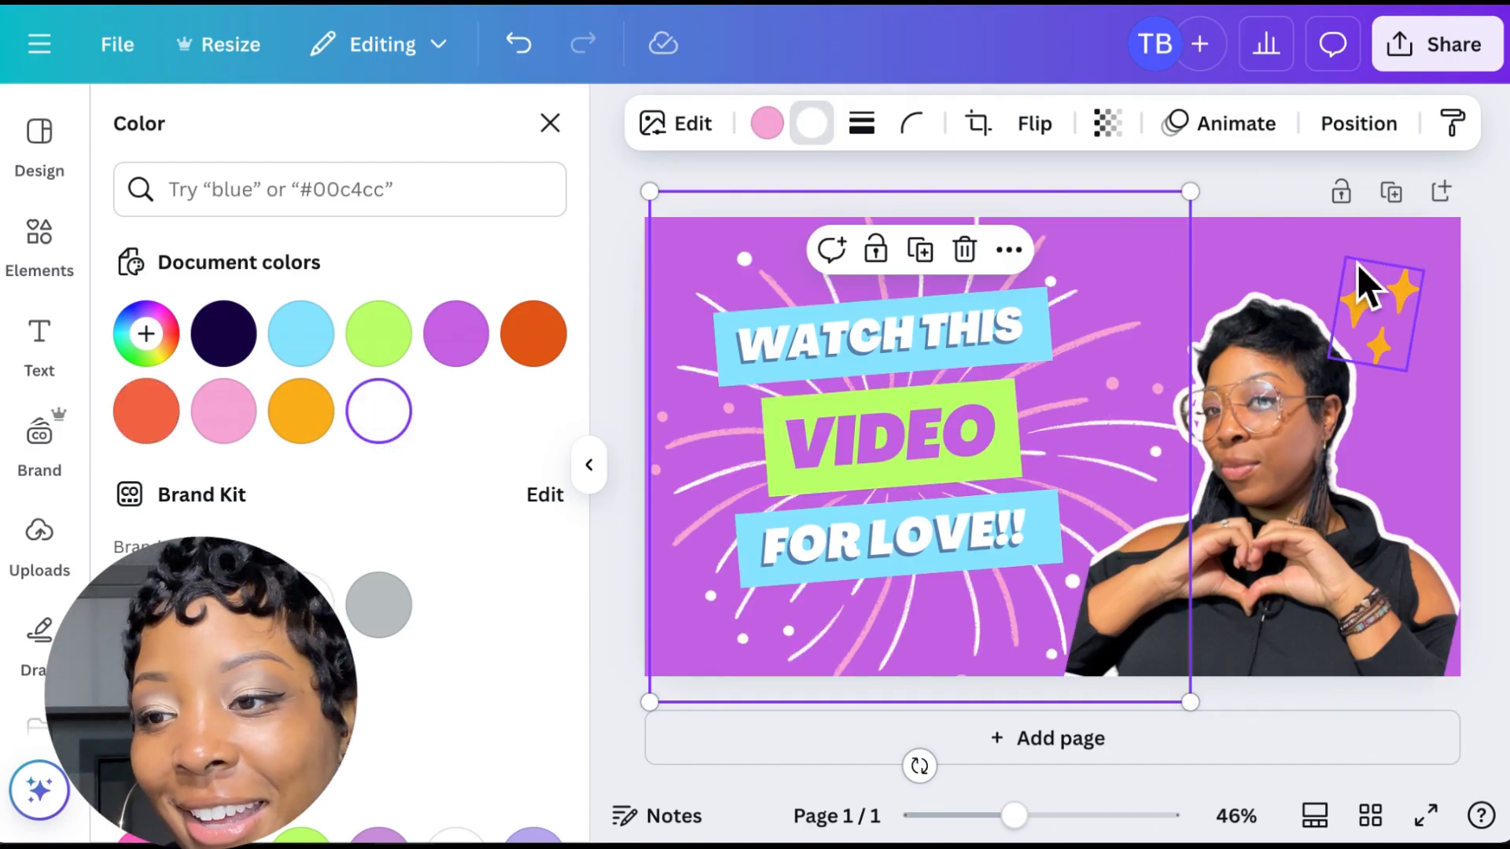
Set the sparkle graphic's second color to white, then try white on the stars and settle on lime #c1ff72
click(1405, 308)
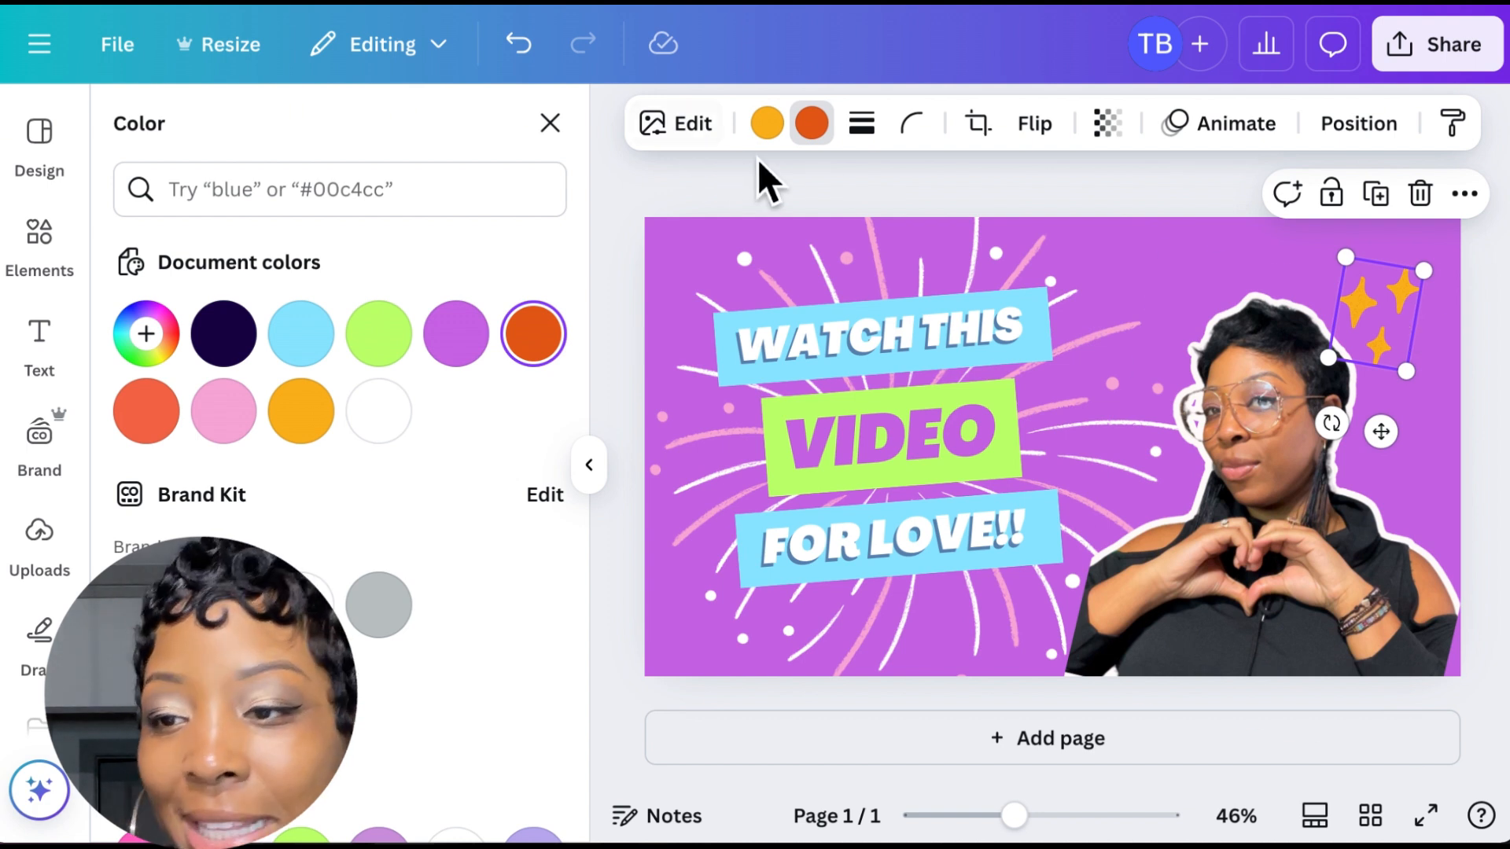
click(387, 438)
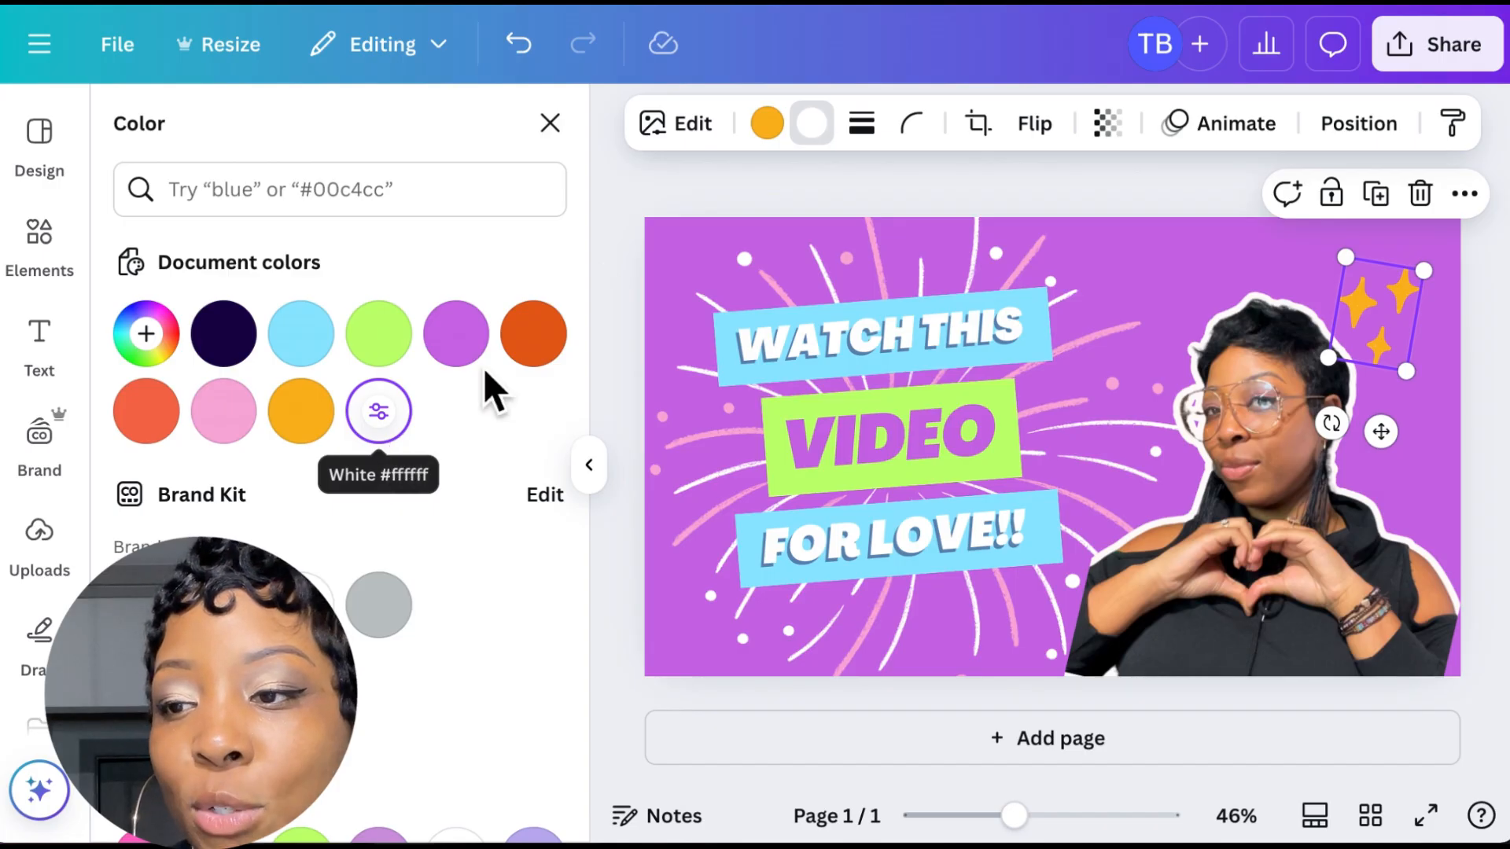
click(785, 129)
click(811, 125)
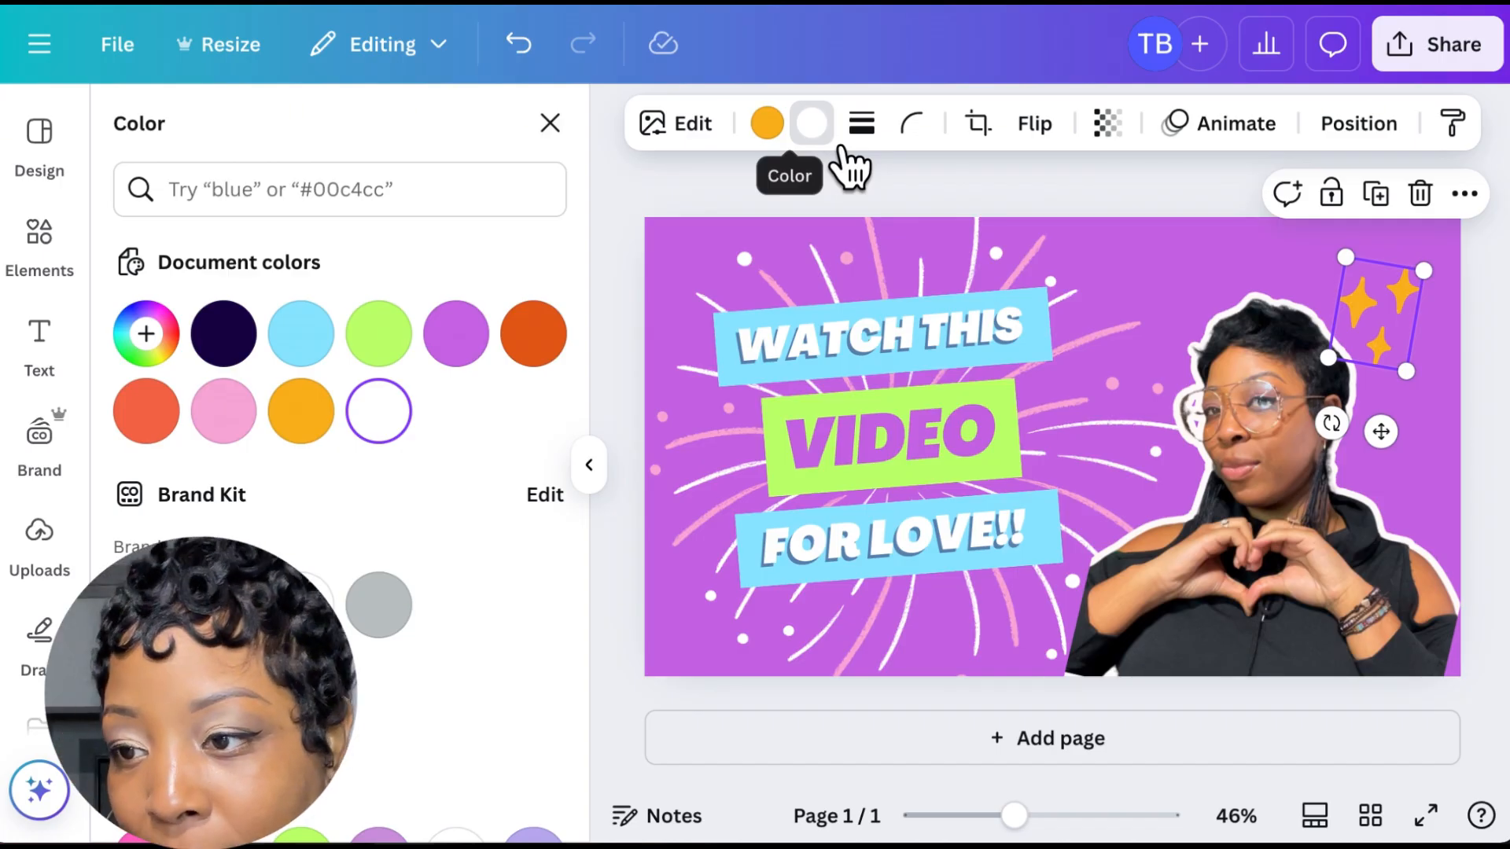
click(769, 126)
click(381, 431)
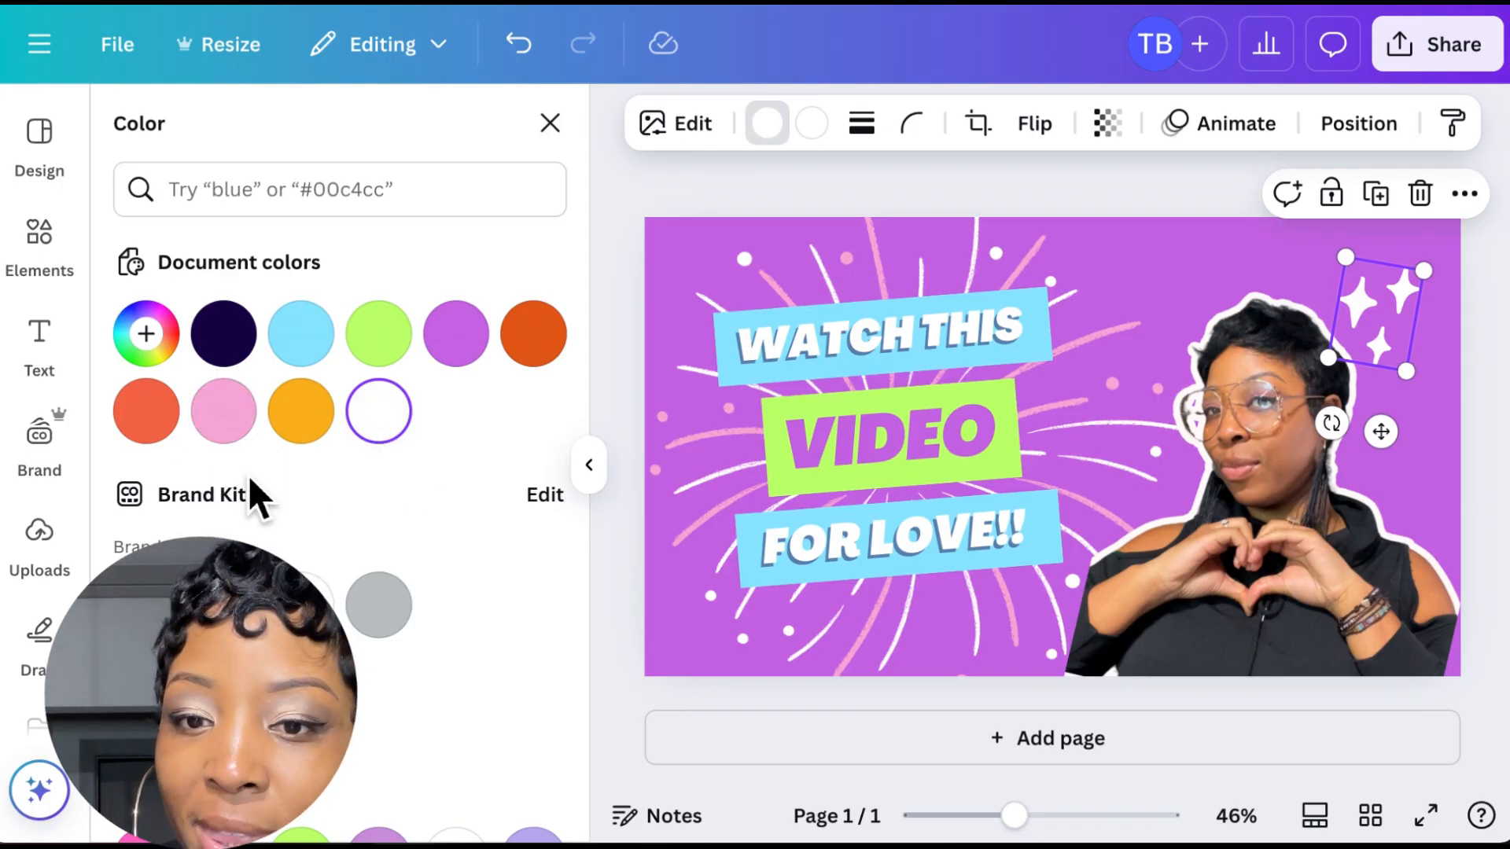
click(391, 356)
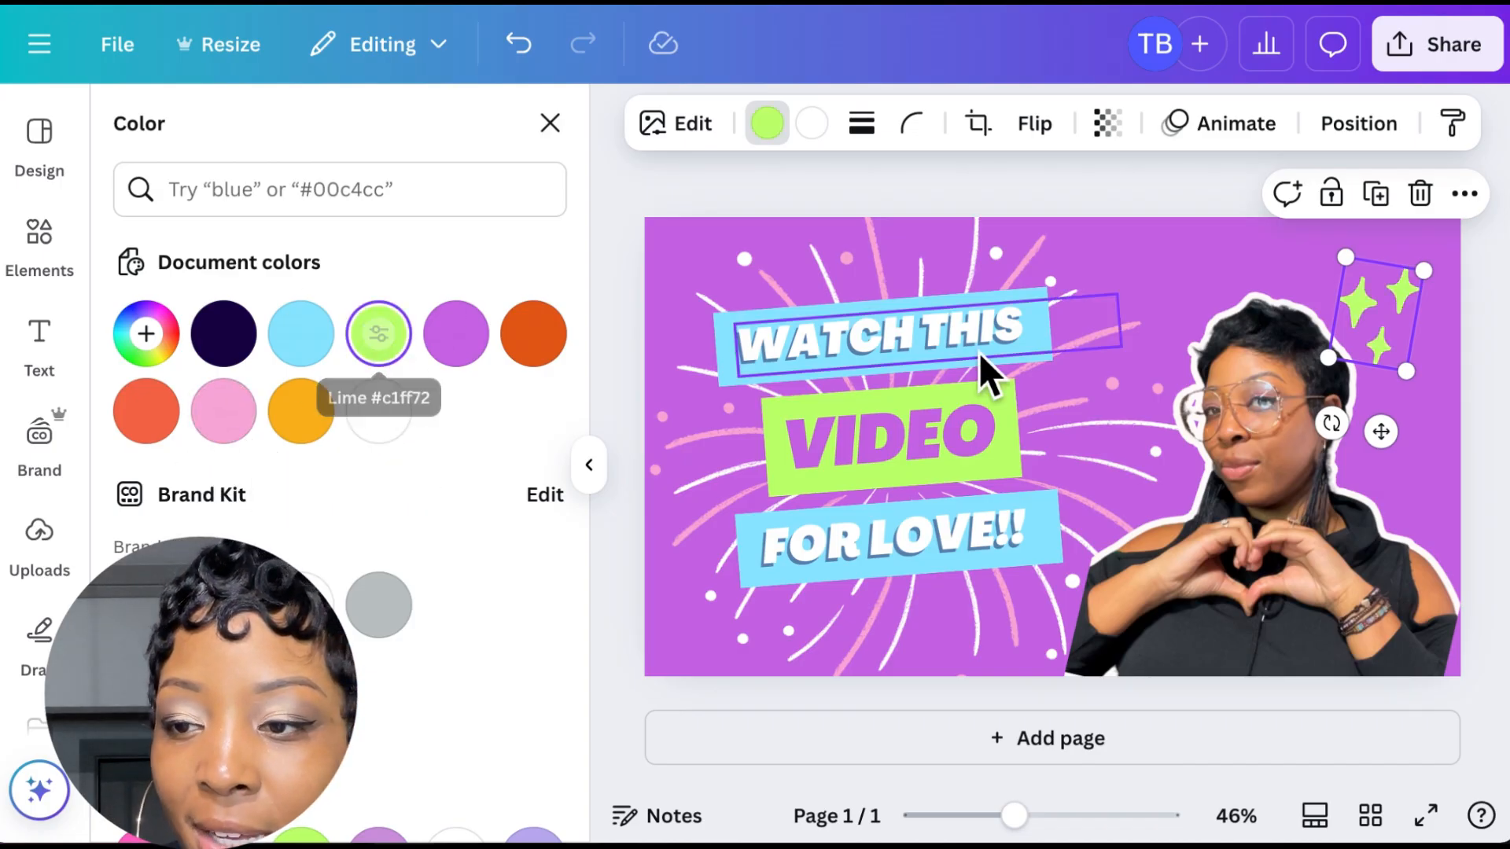
click(1172, 244)
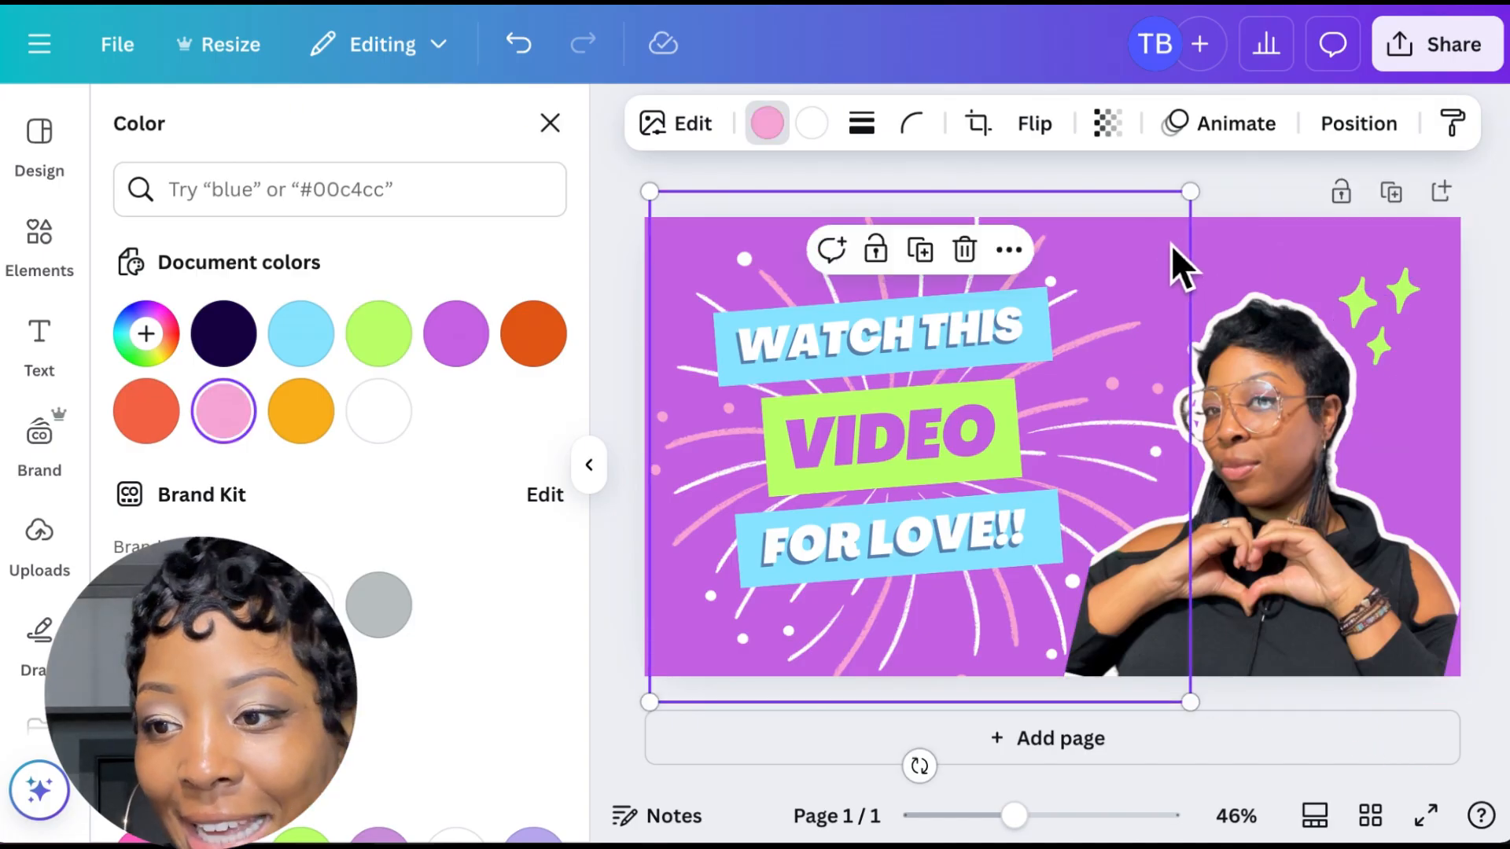
click(624, 348)
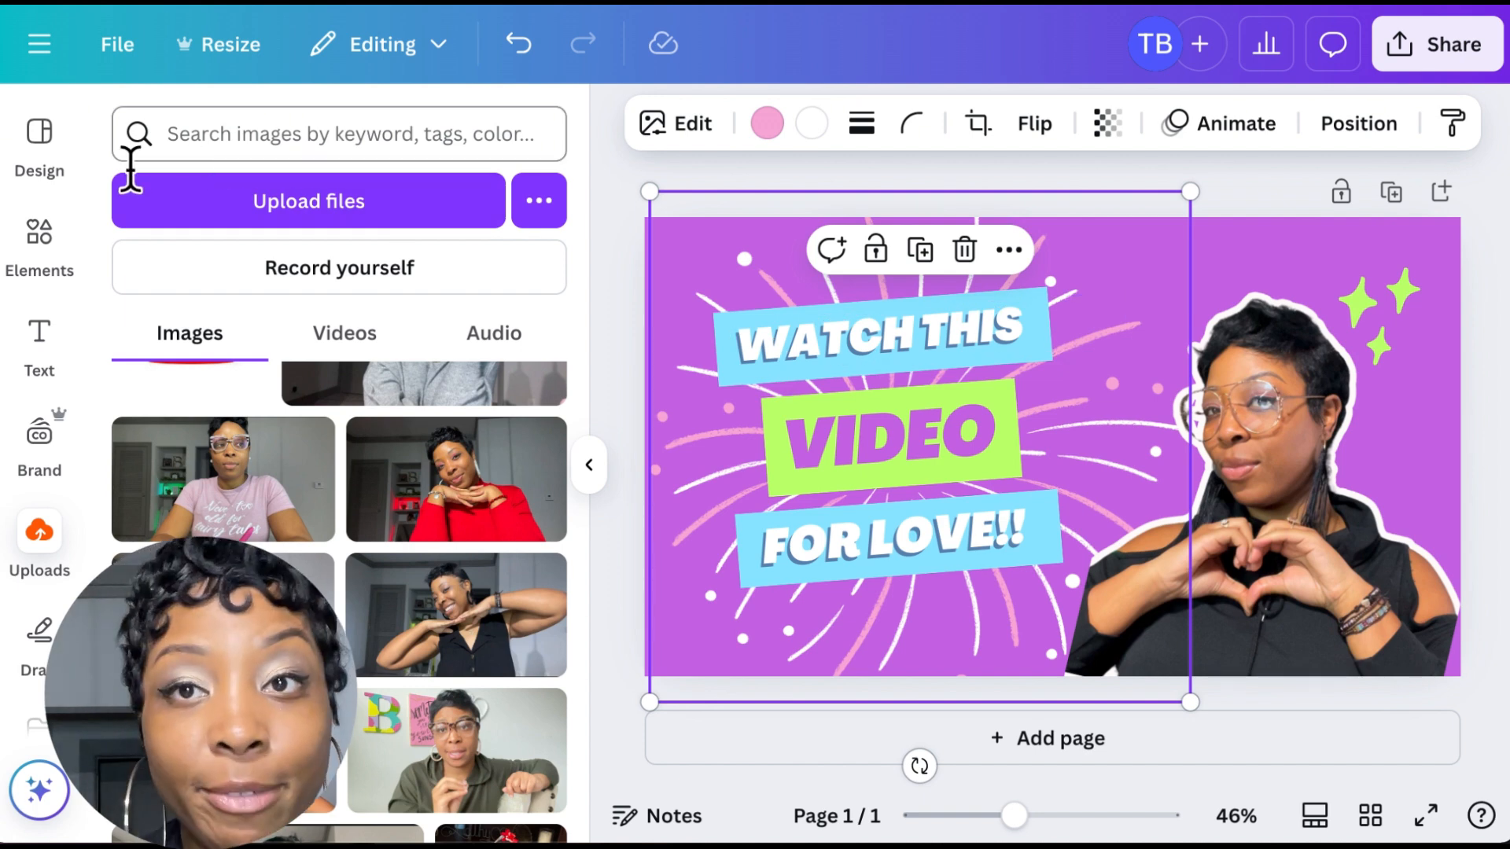
Search the elements for "heart", add the solid heart shape and place it between the "WATCH THIS" banner and the sparkles
click(57, 275)
click(251, 149)
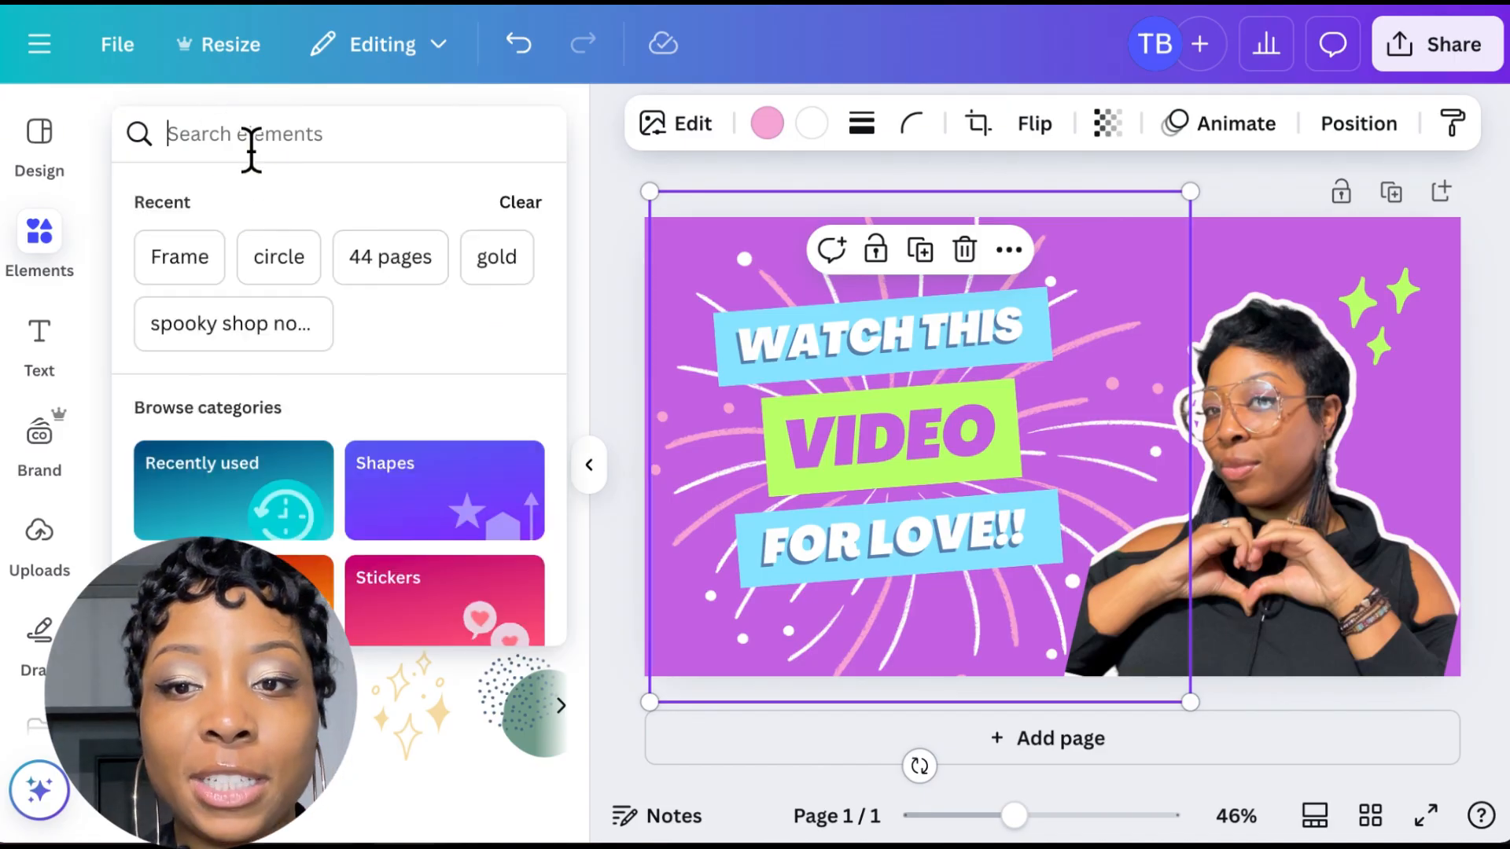
text(heart)
key(Return)
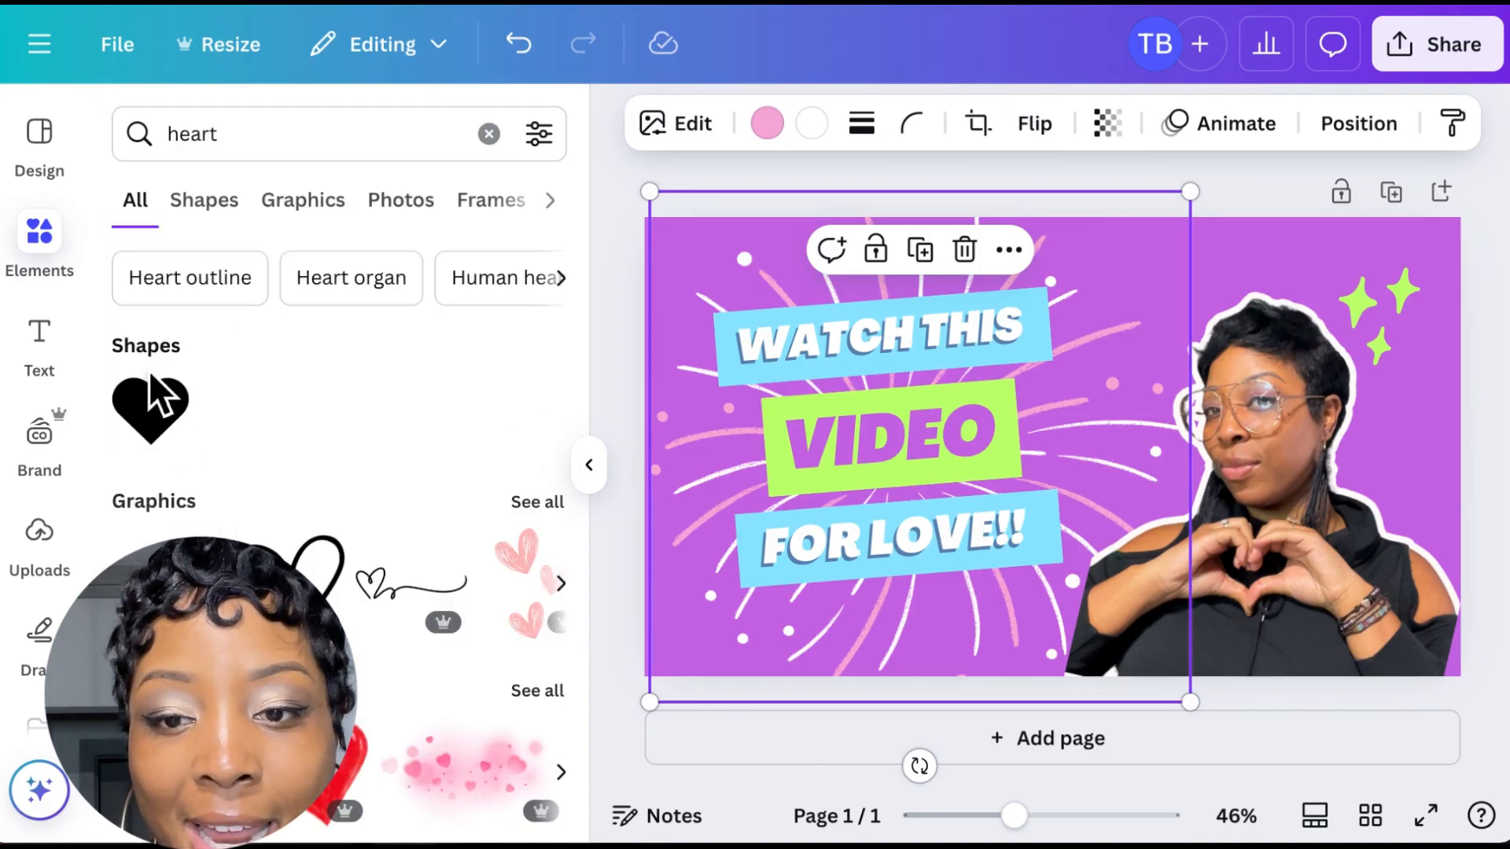
scroll(479, 684, down, 2)
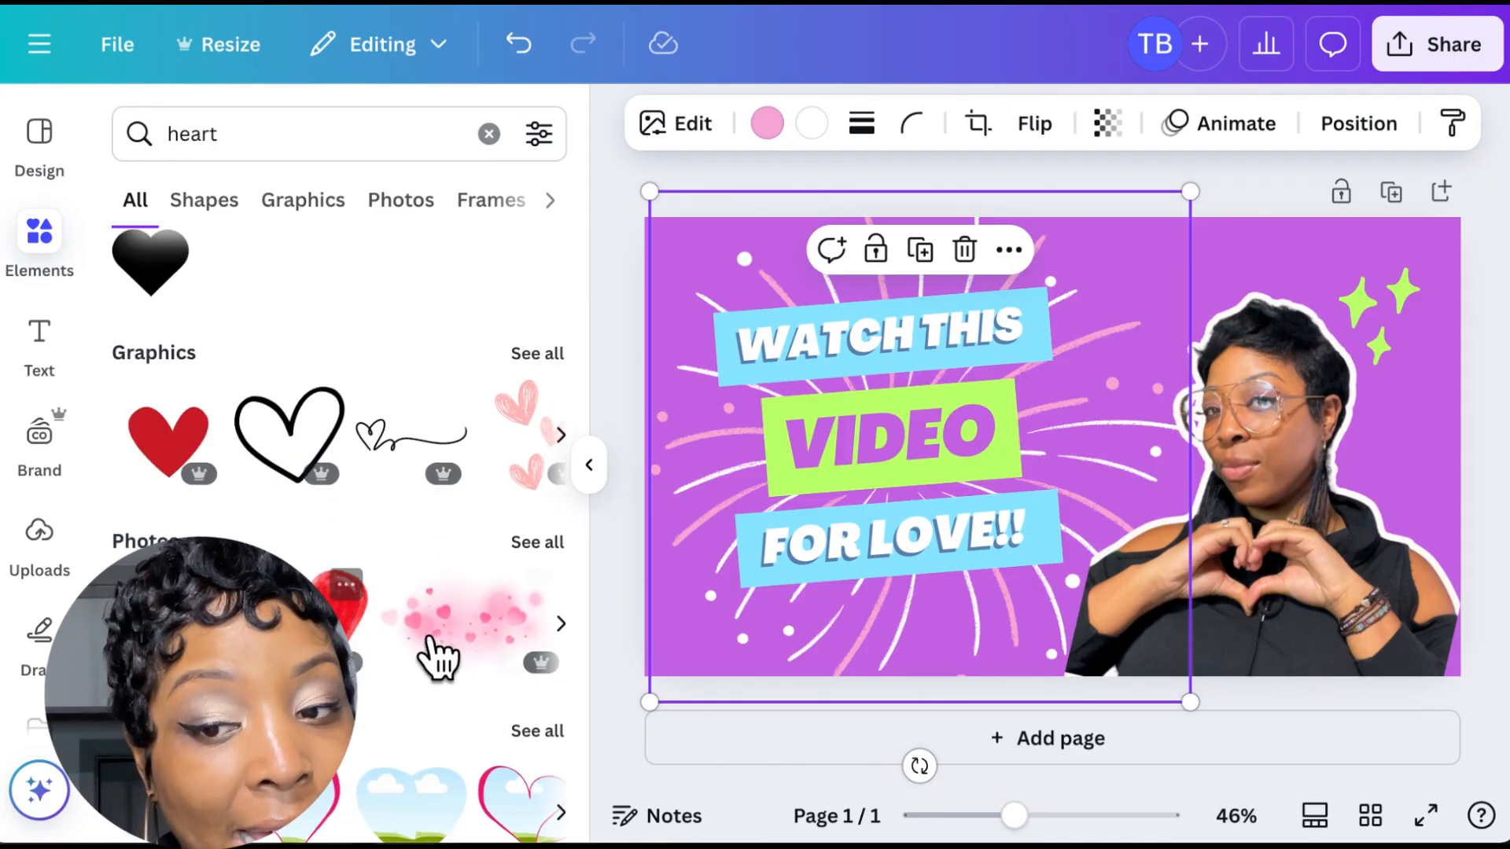
scroll(432, 629, up, 2)
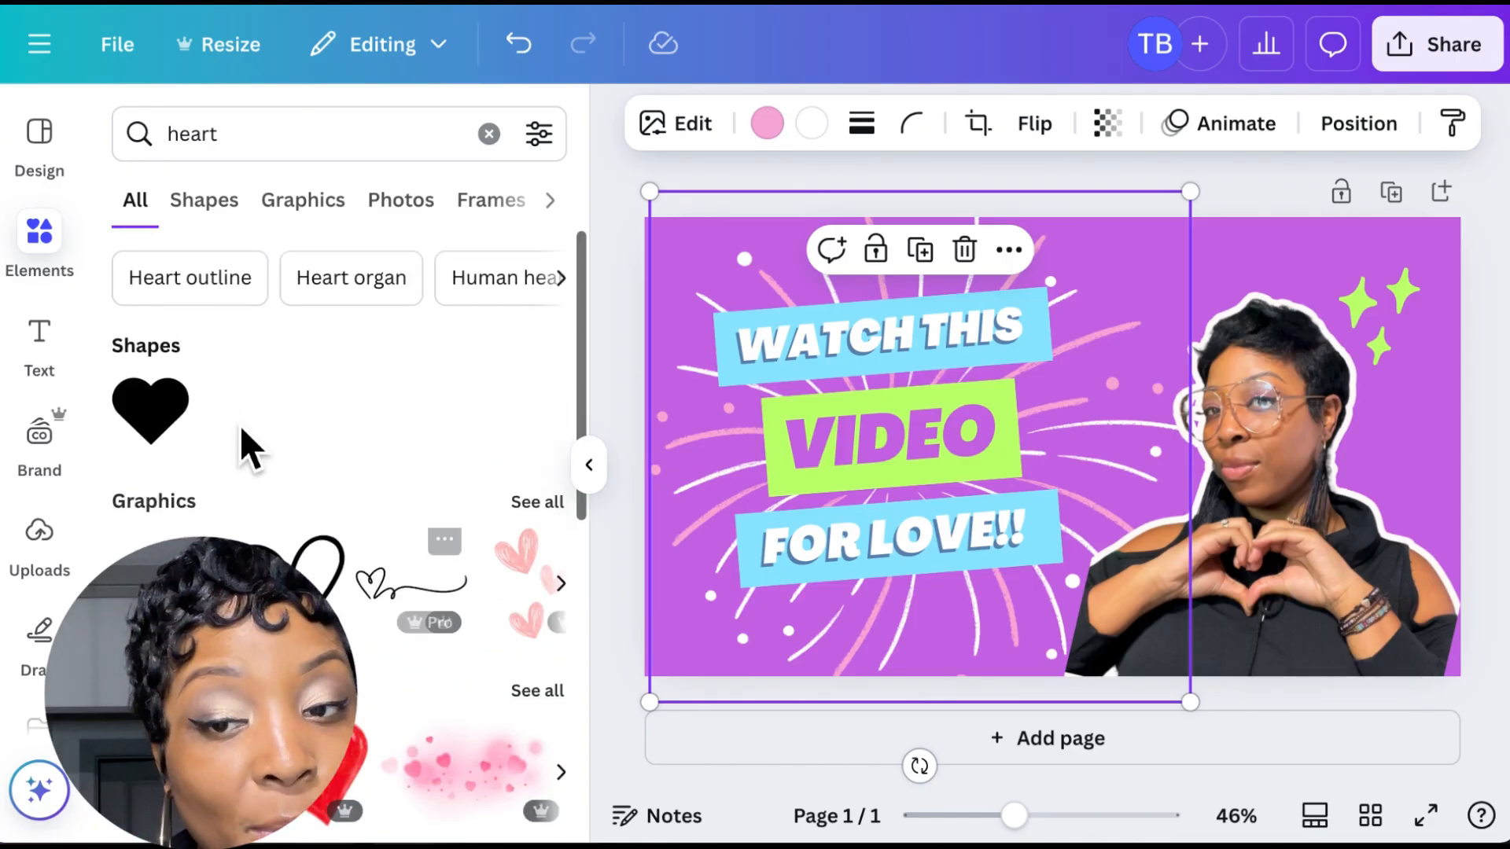
click(169, 441)
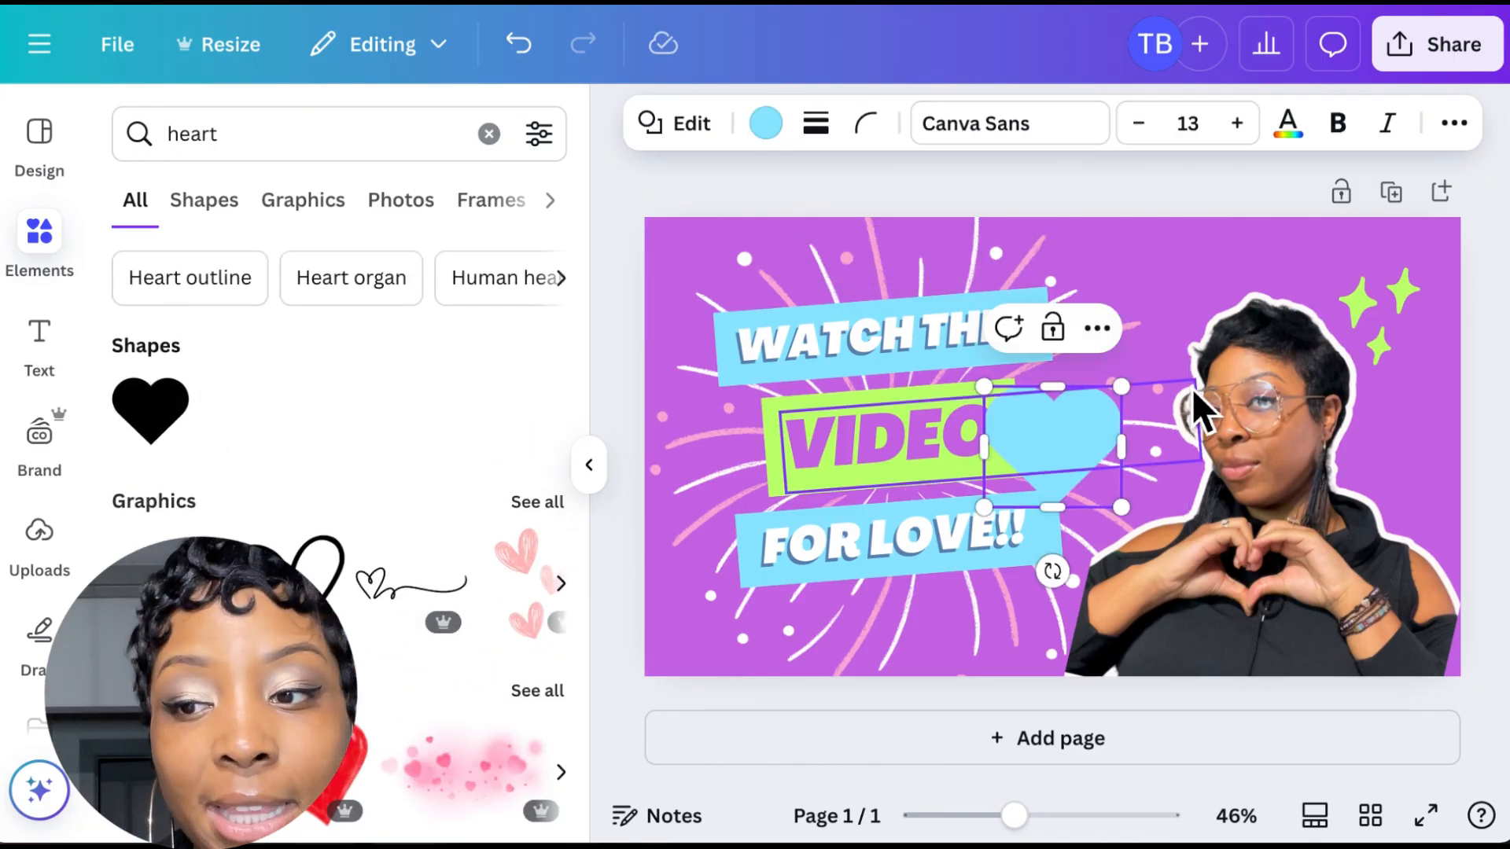
drag(1108, 424, 1179, 291)
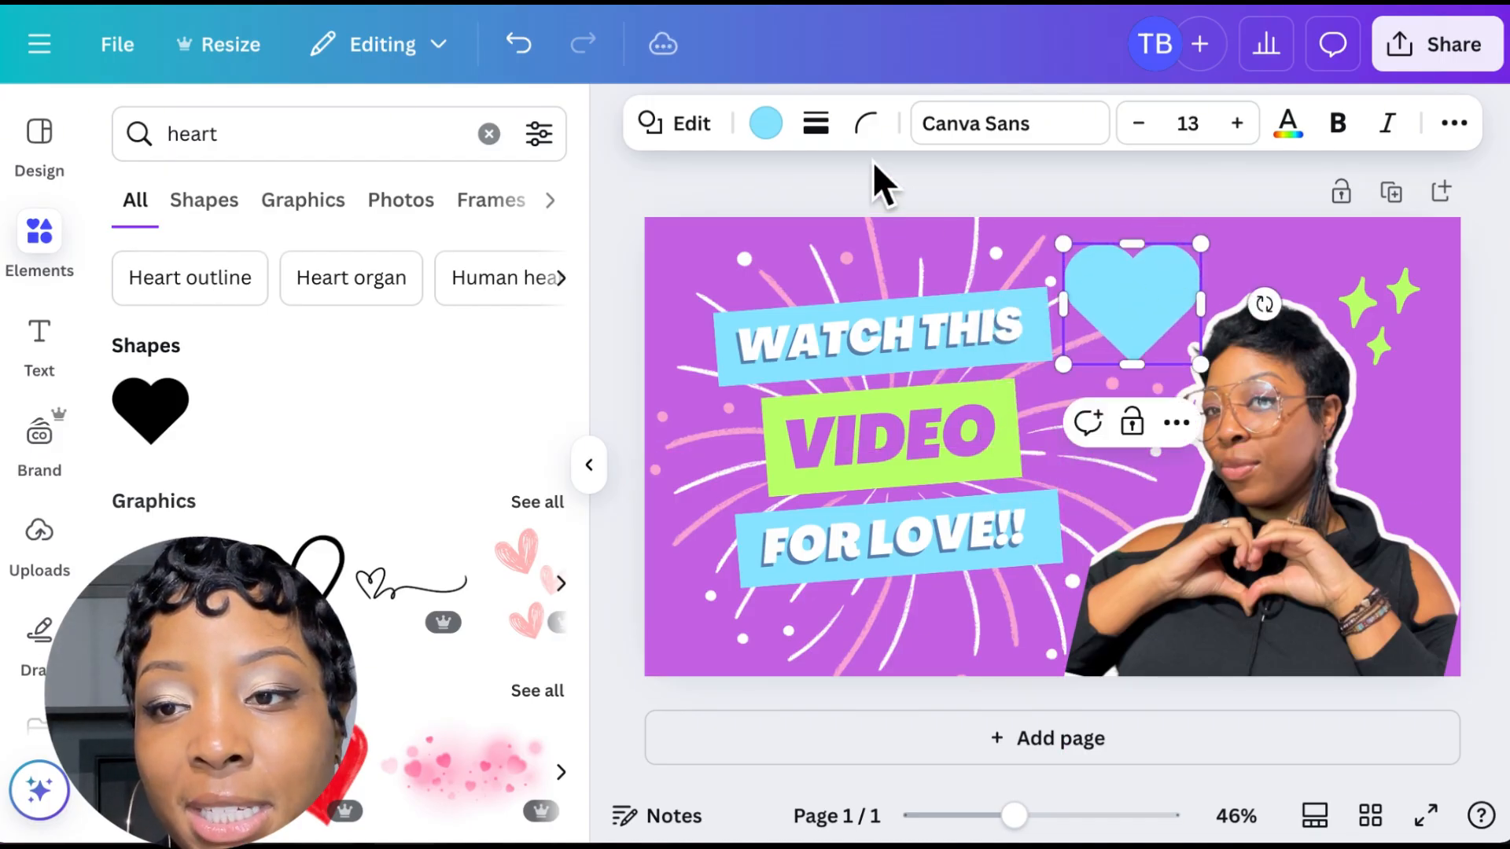
Try white on the heart shape and settle on the light pink document color
click(798, 136)
click(326, 428)
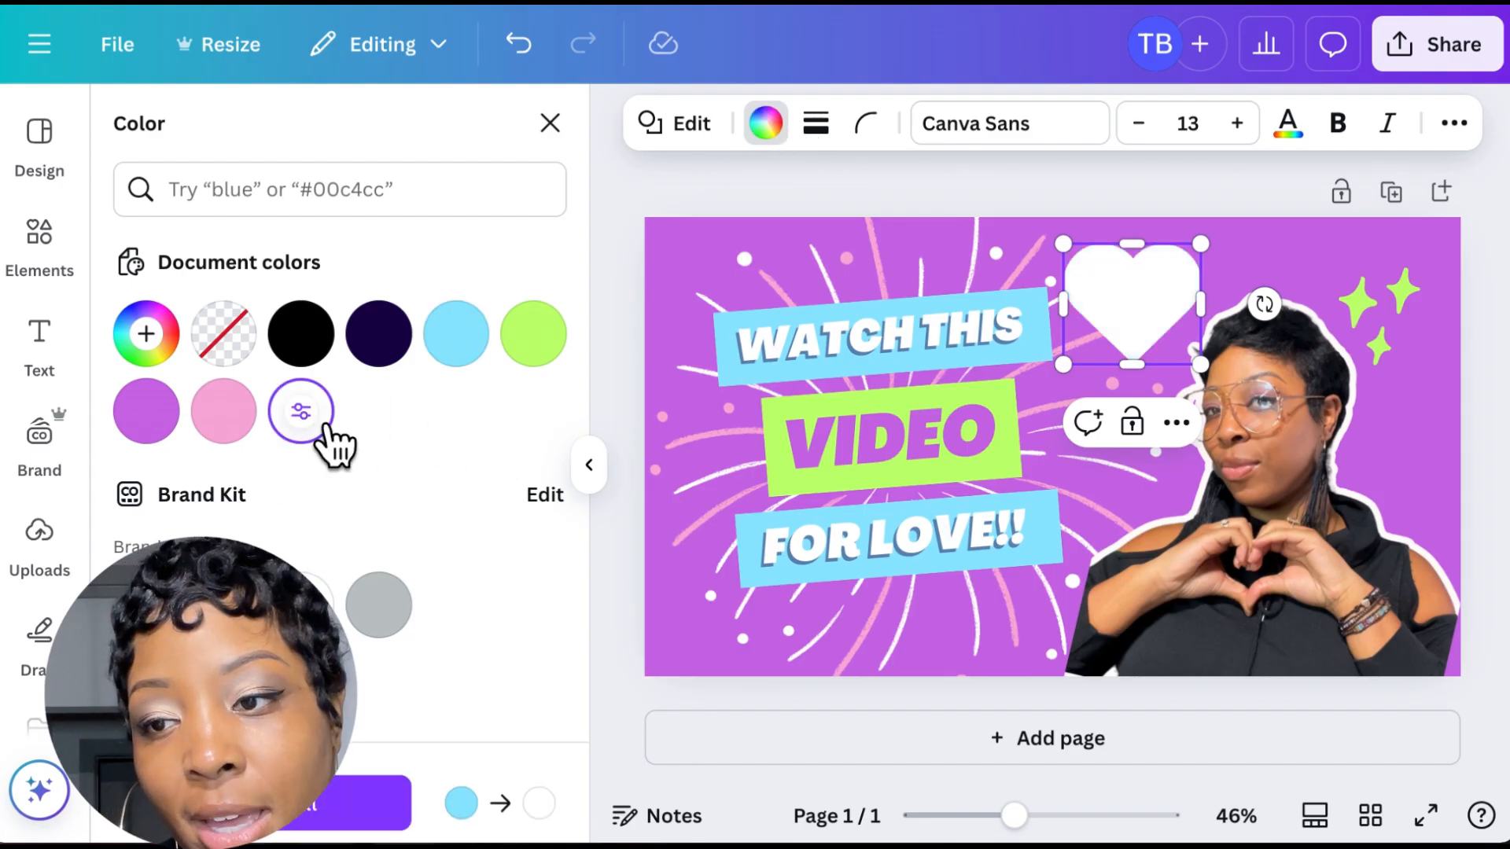
click(246, 436)
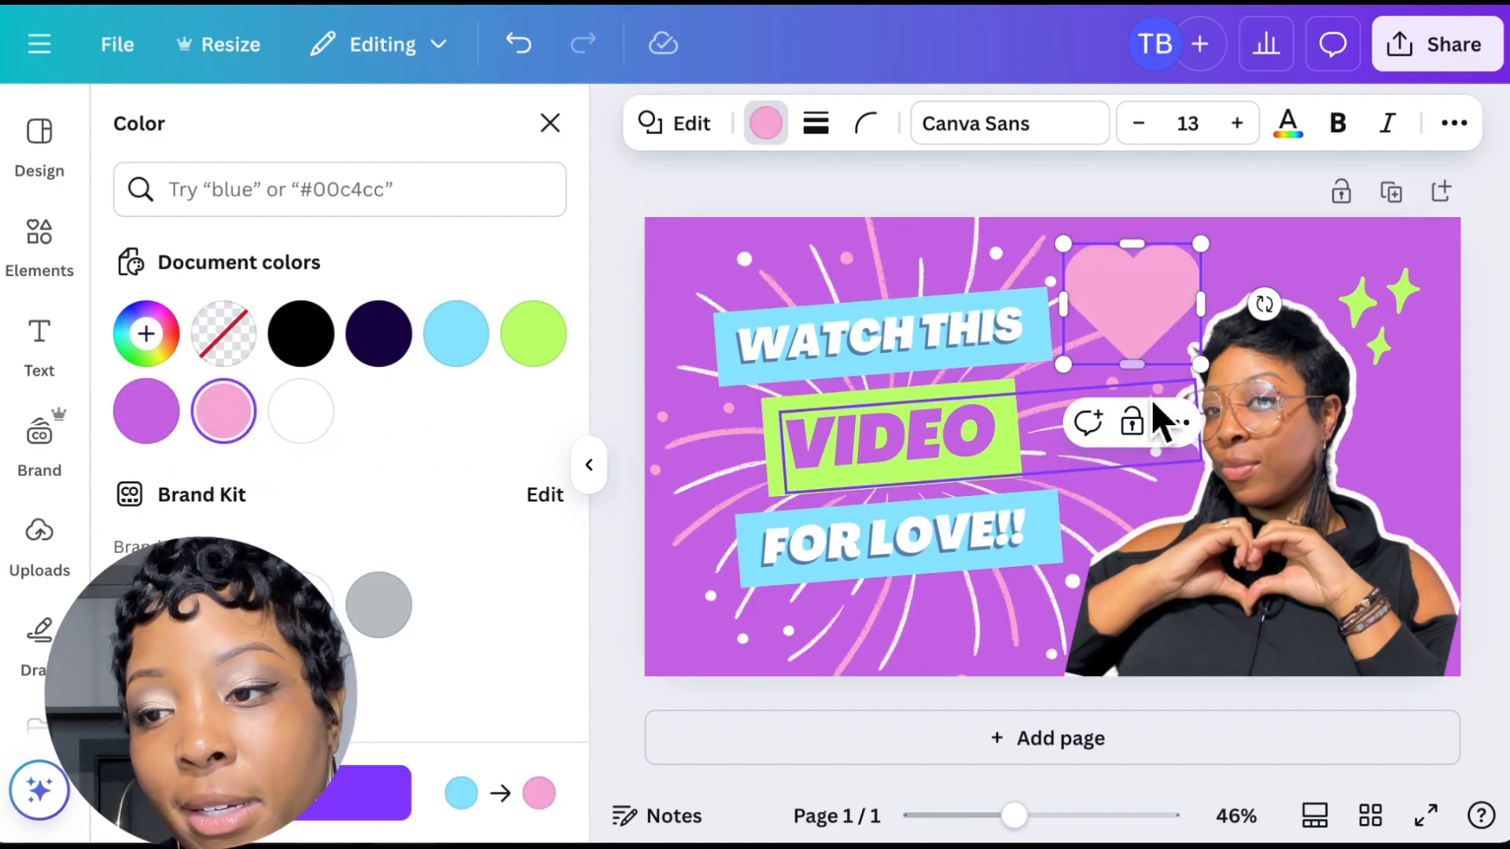
Shrink the pink heart, tilt it slightly clockwise and position it just above the woman's head
double_click(1135, 291)
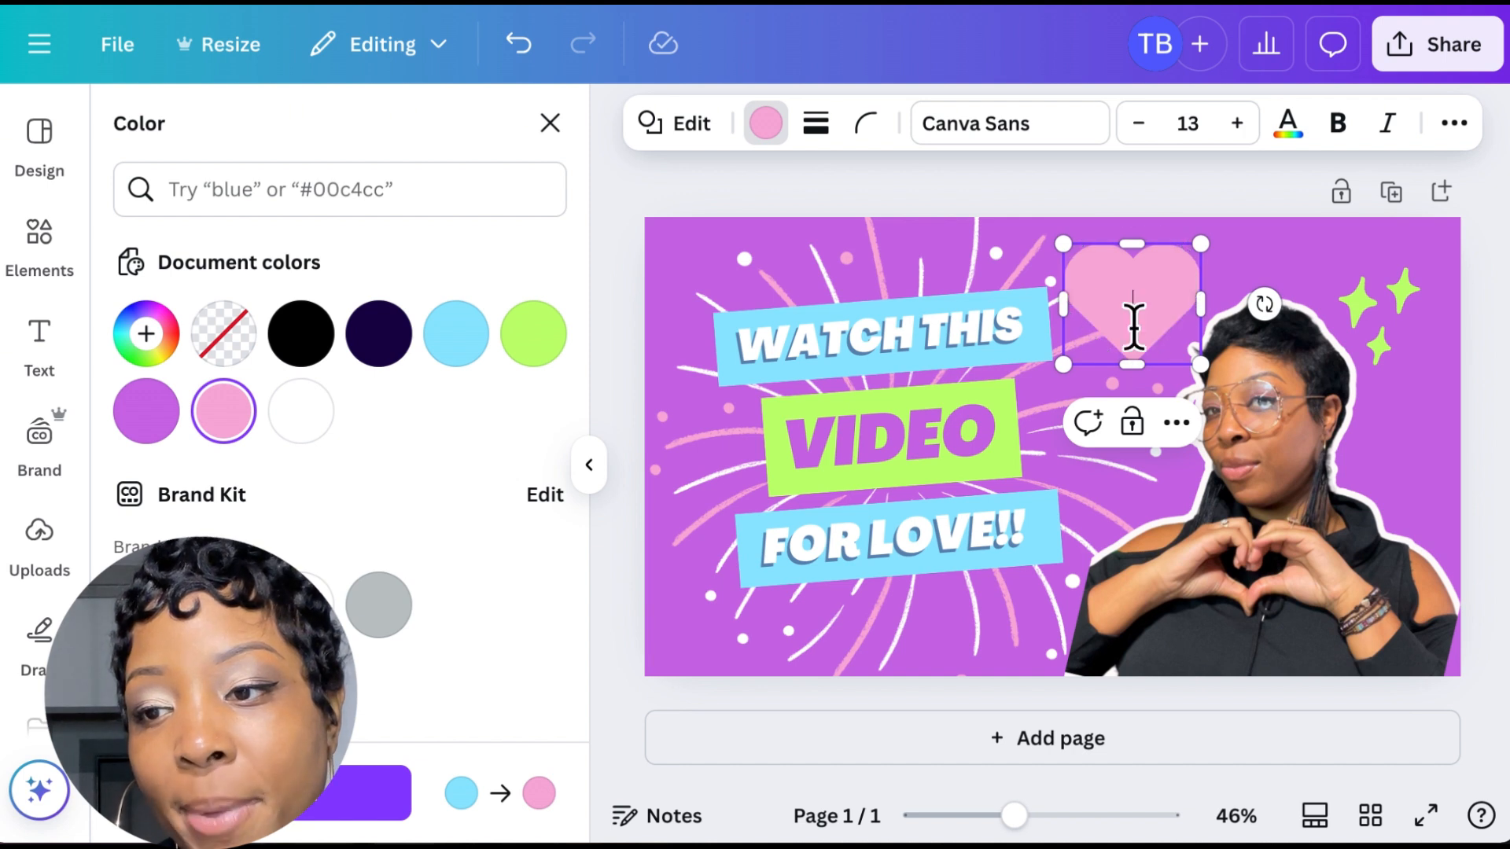
drag(1201, 364, 1166, 356)
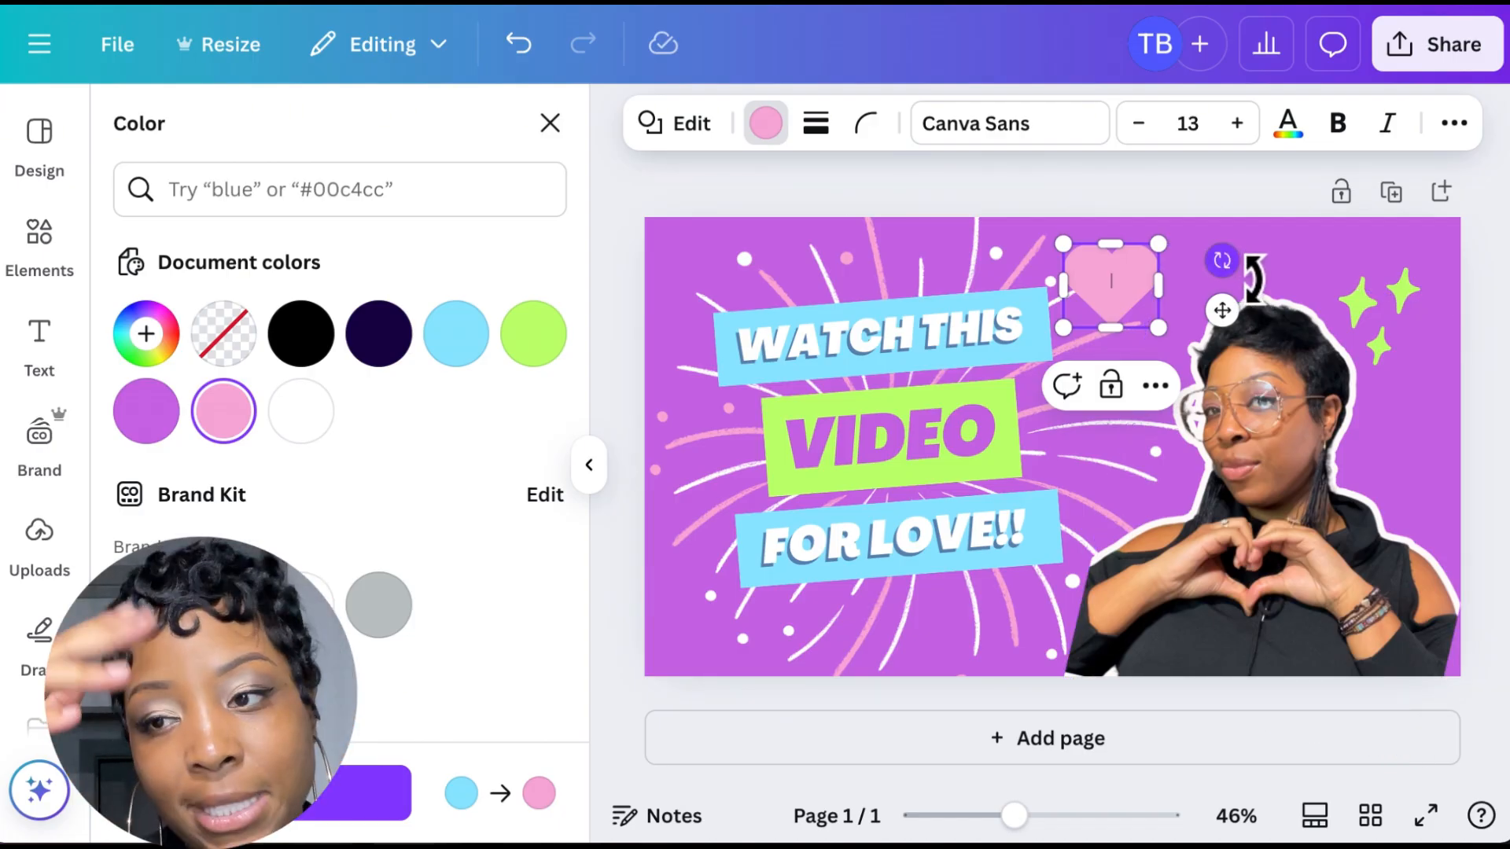
drag(1251, 280, 1213, 267)
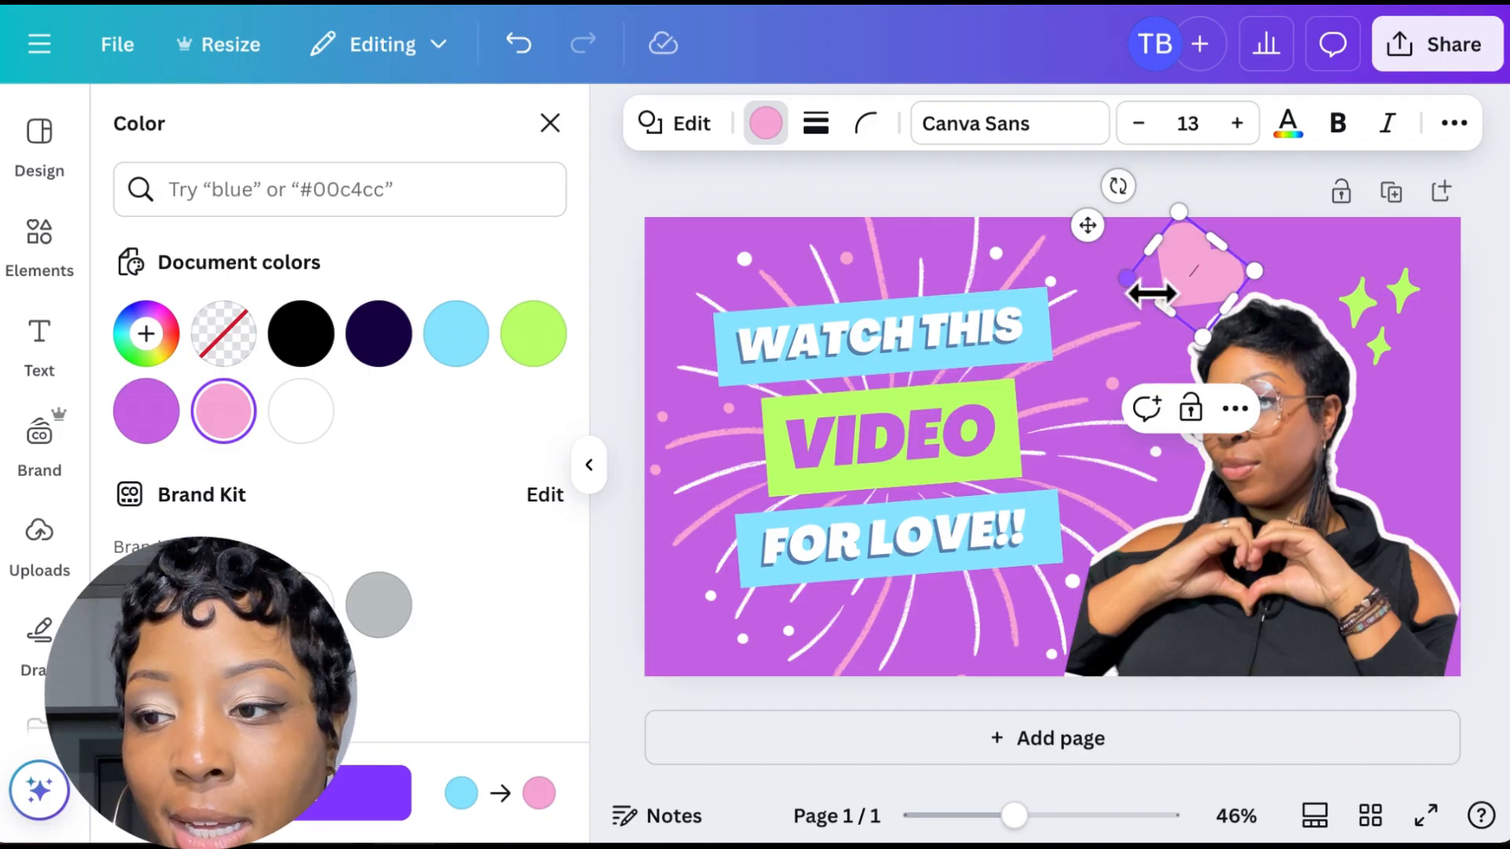
drag(1151, 297, 1180, 296)
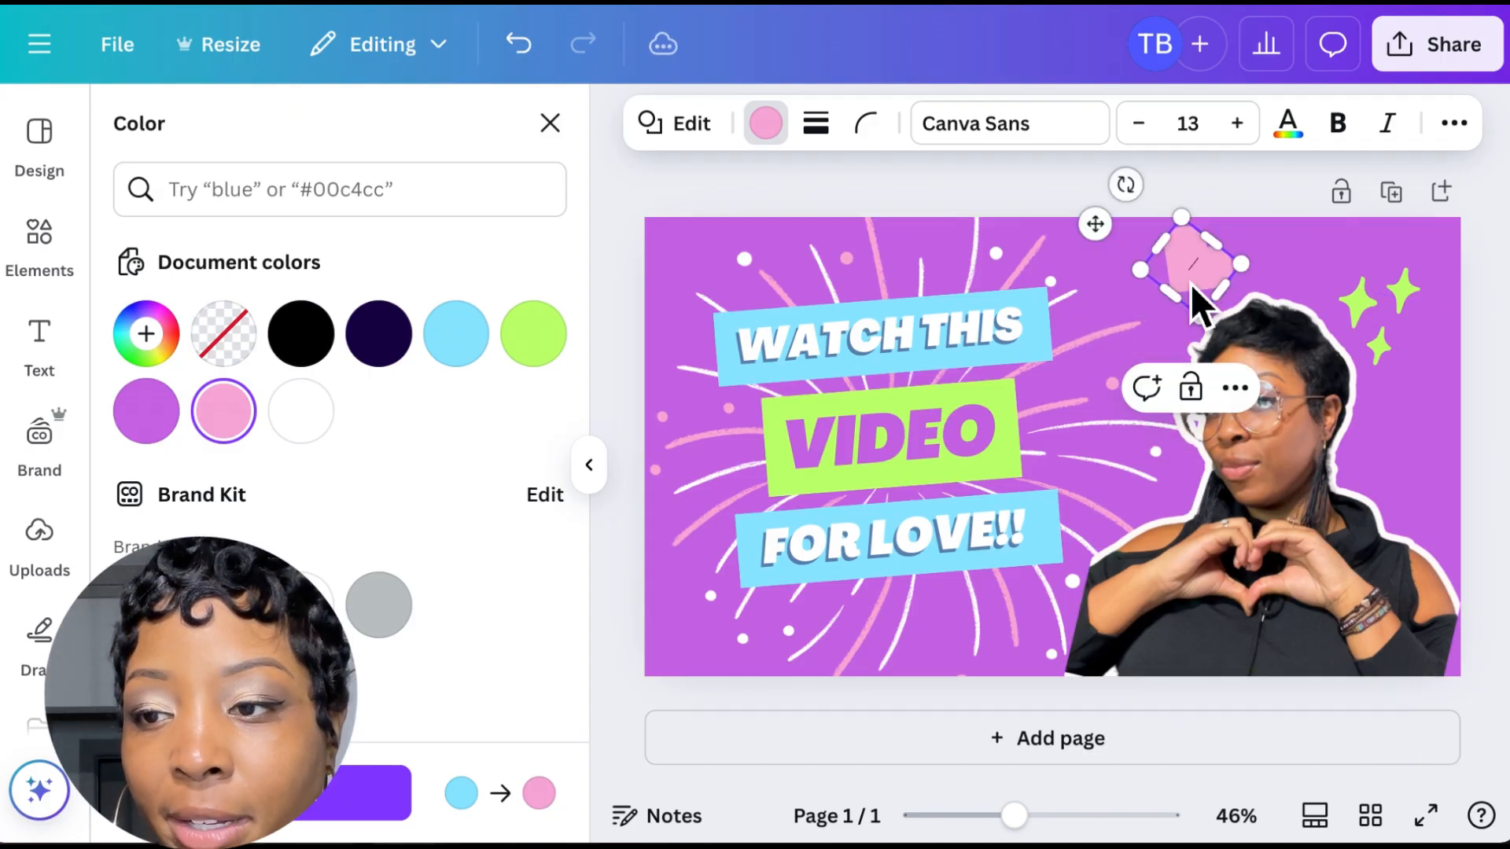
drag(1126, 184, 1113, 222)
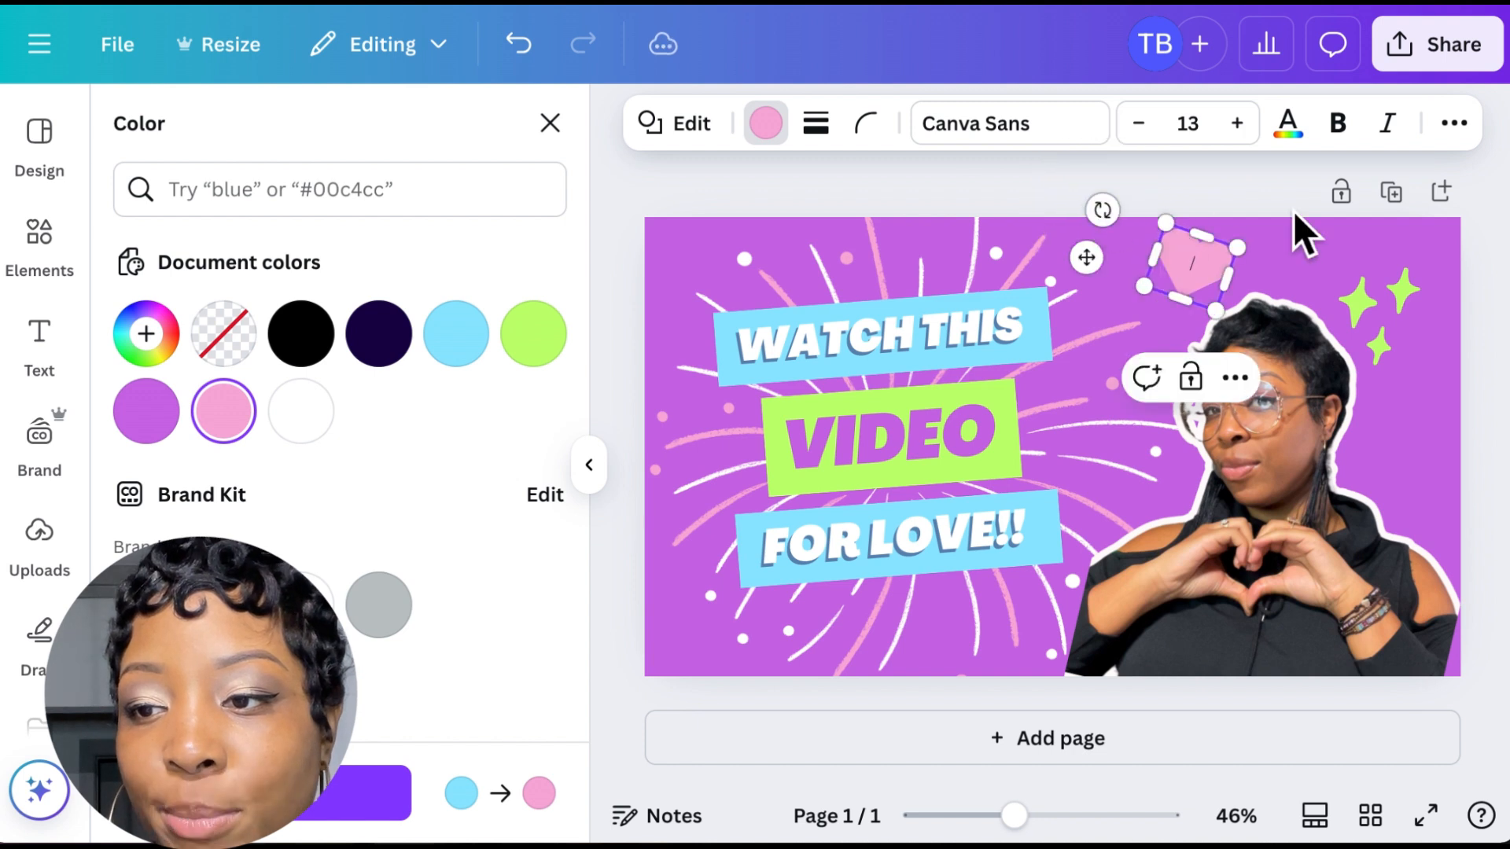
click(1279, 190)
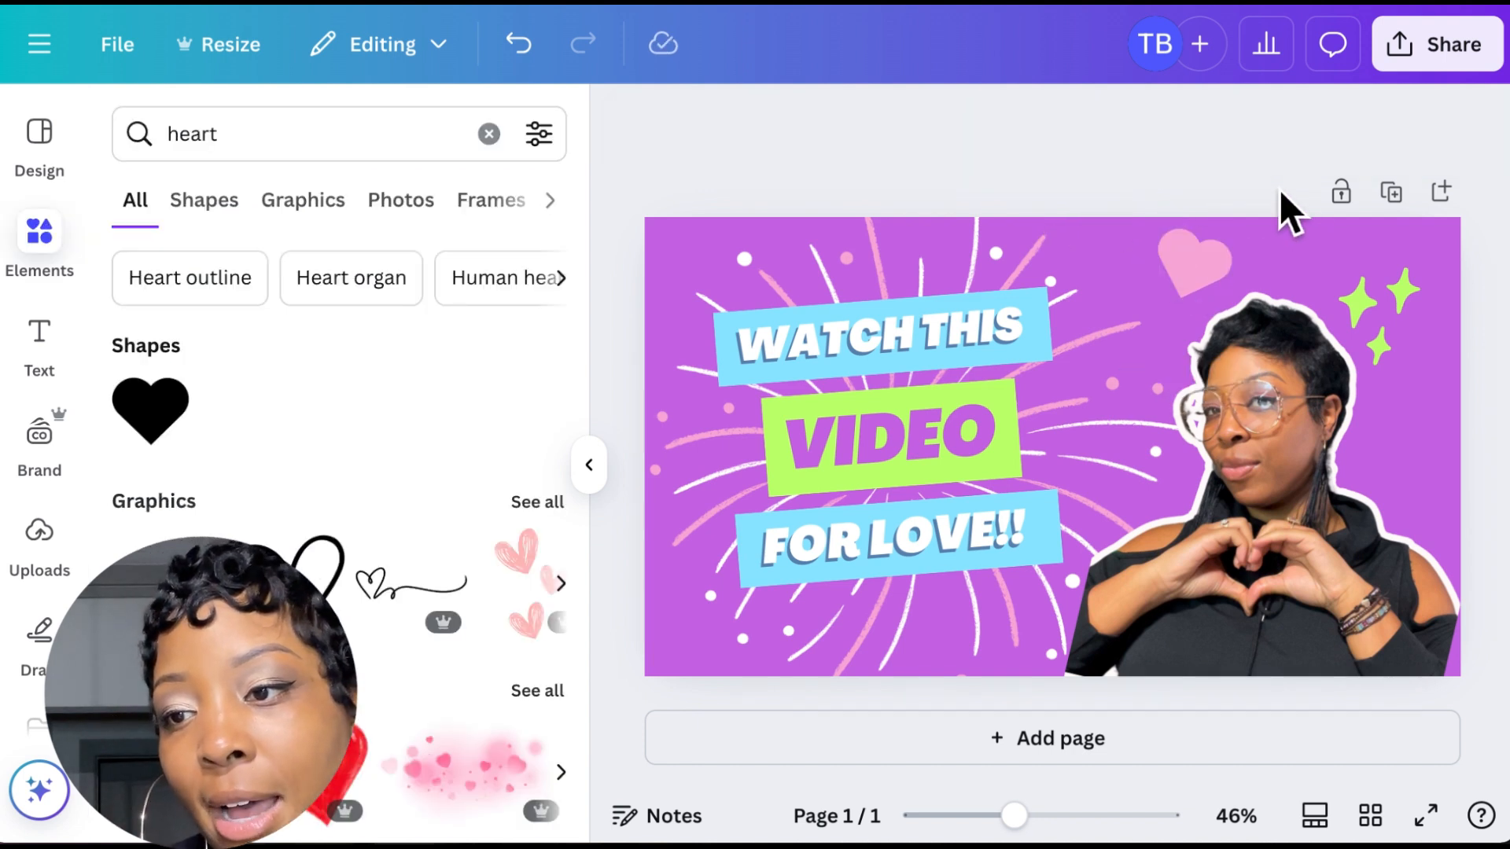